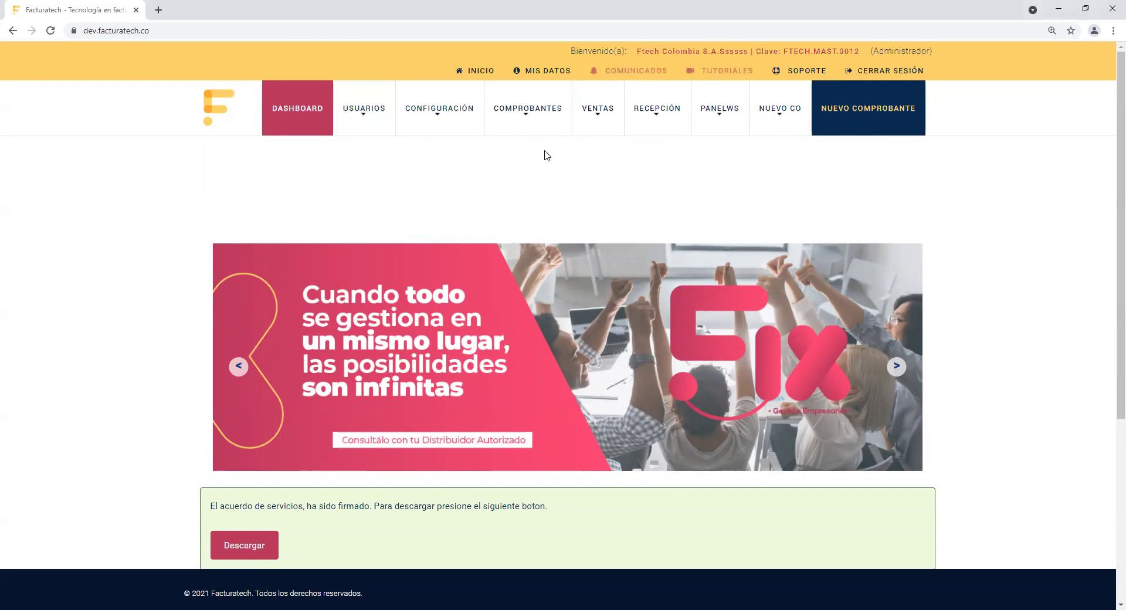
Step: Reload the dashboard and open the payroll Catálogos page under Comprobantes > Nóminas
click(51, 31)
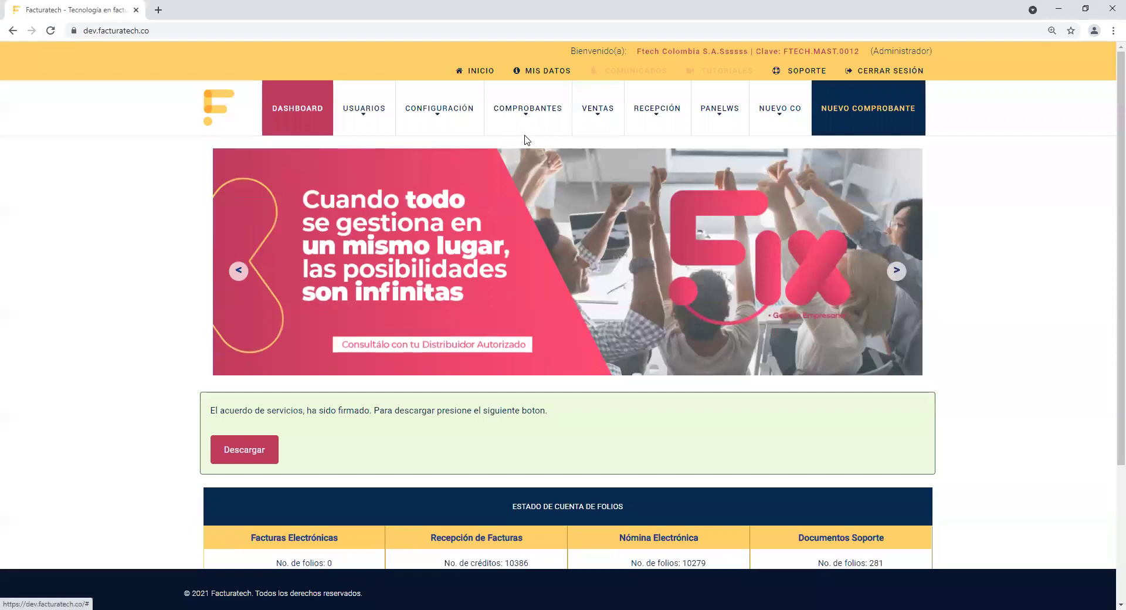
mouse_move(533, 121)
mouse_move(622, 215)
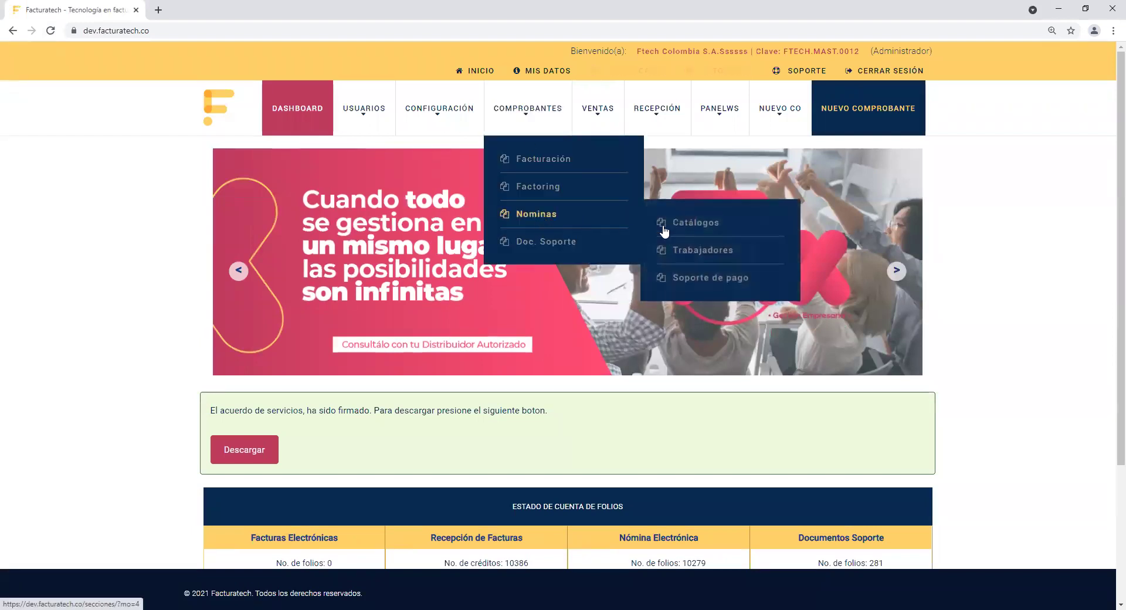
click(711, 229)
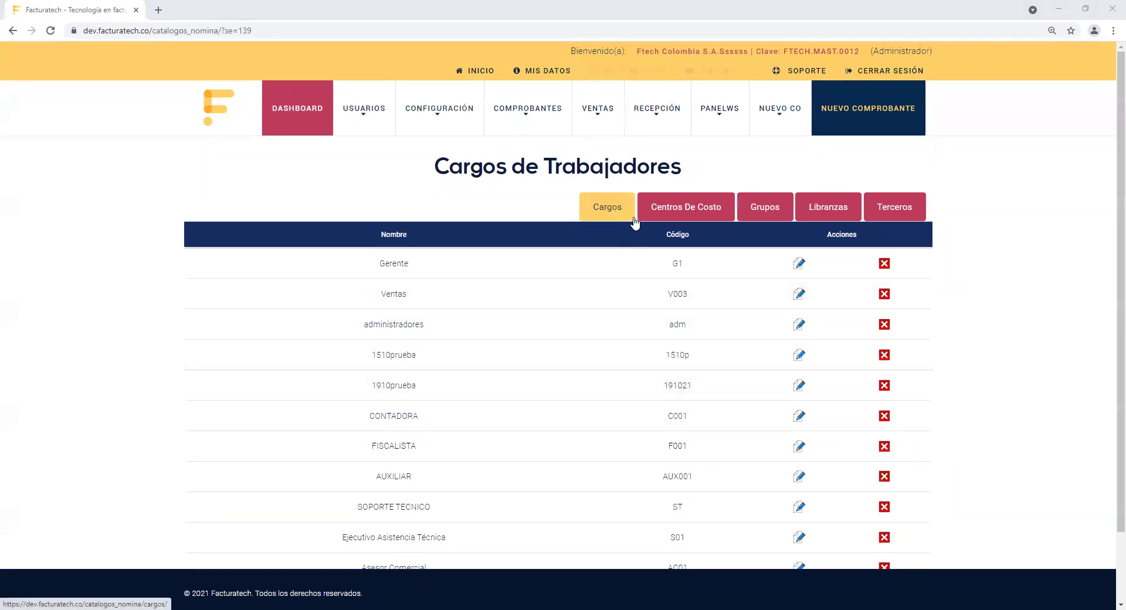
Step: Go to the Cargos tab to reach the worker positions management page
click(736, 219)
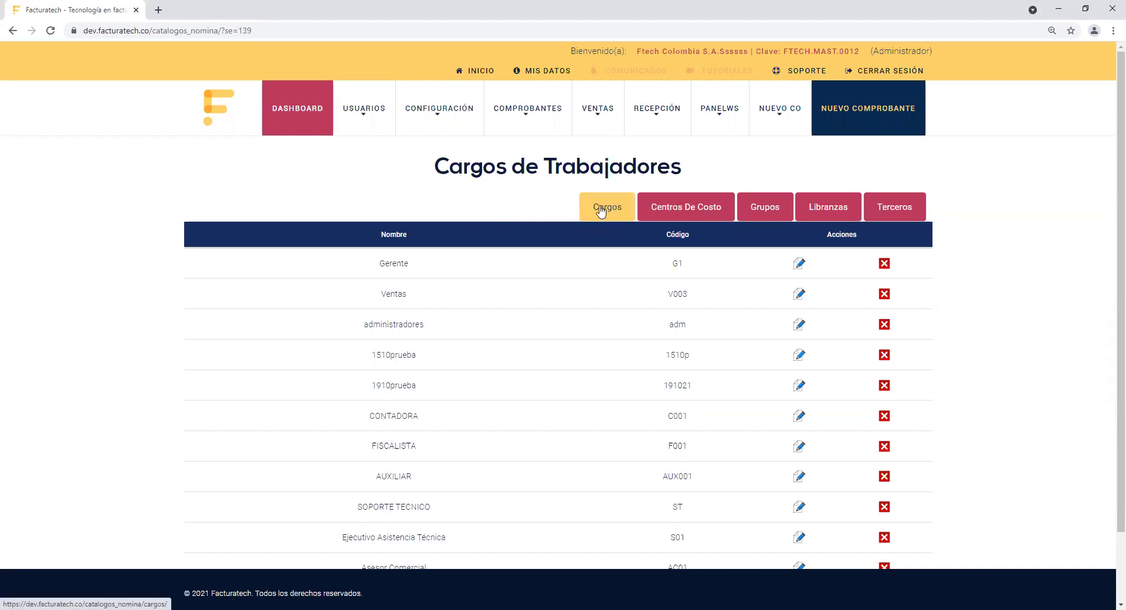
click(601, 212)
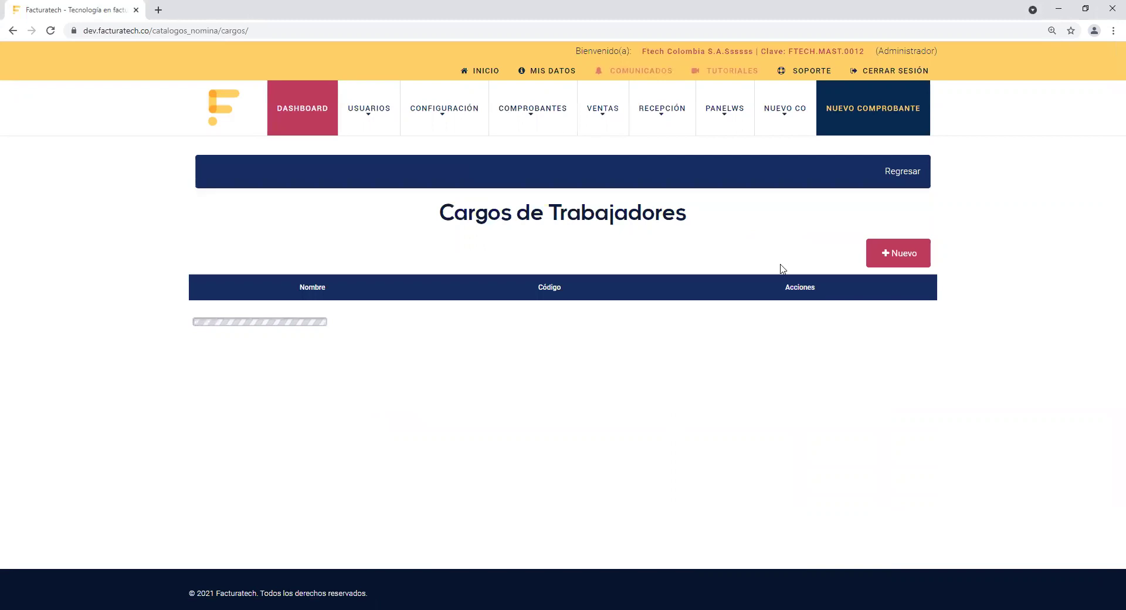
Step: Open the Nuevo Cargo form from above the positions table
click(892, 255)
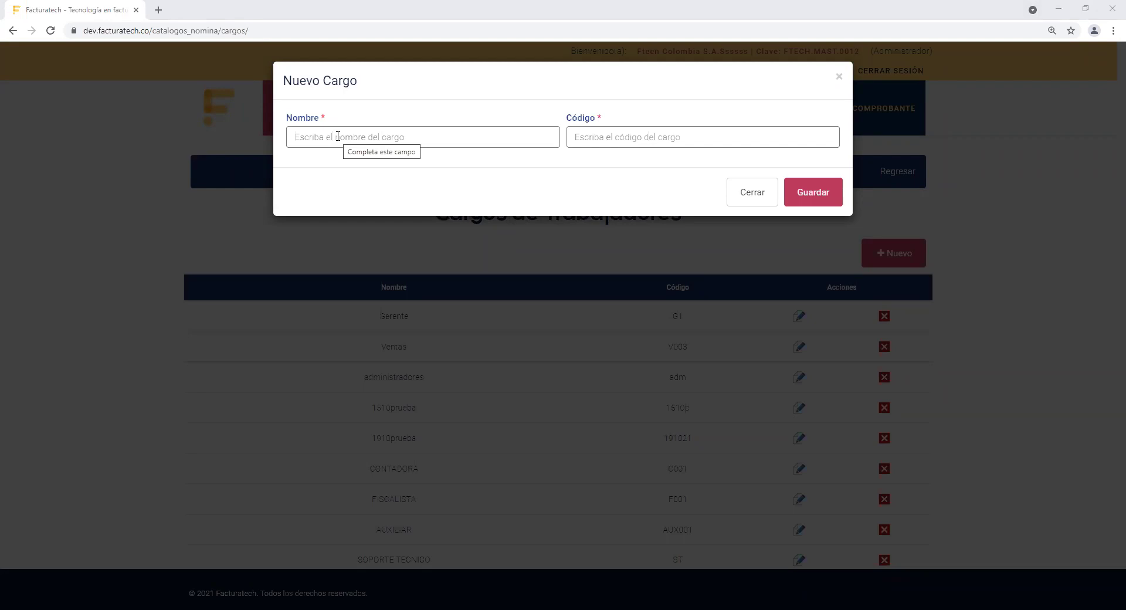
Step: Save a new position named 'Implementador' with code I01
click(338, 136)
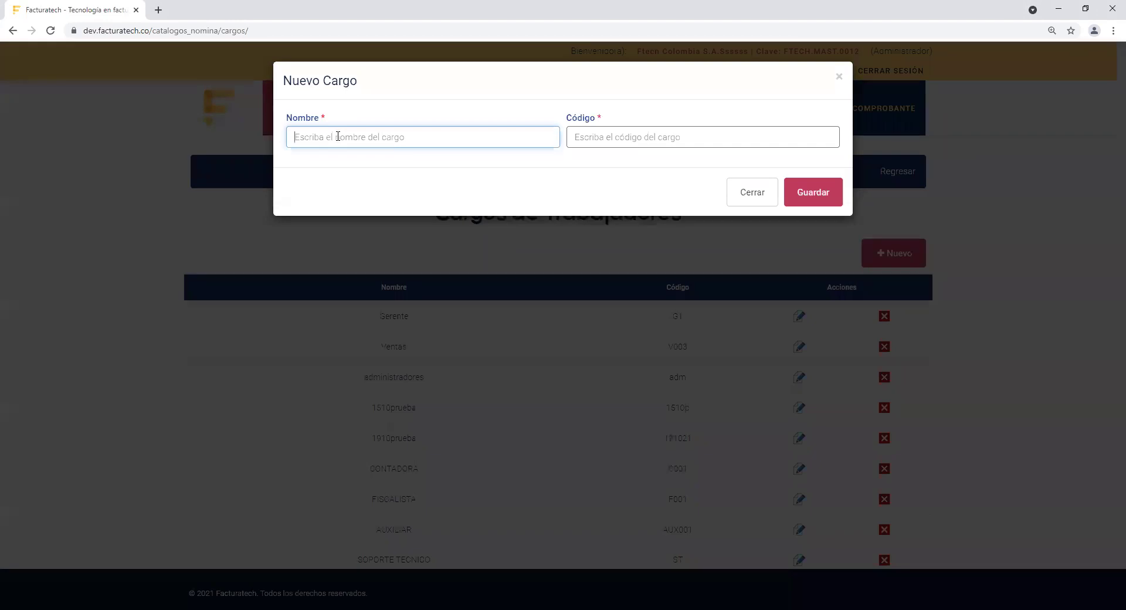
text(Implementador)
click(608, 178)
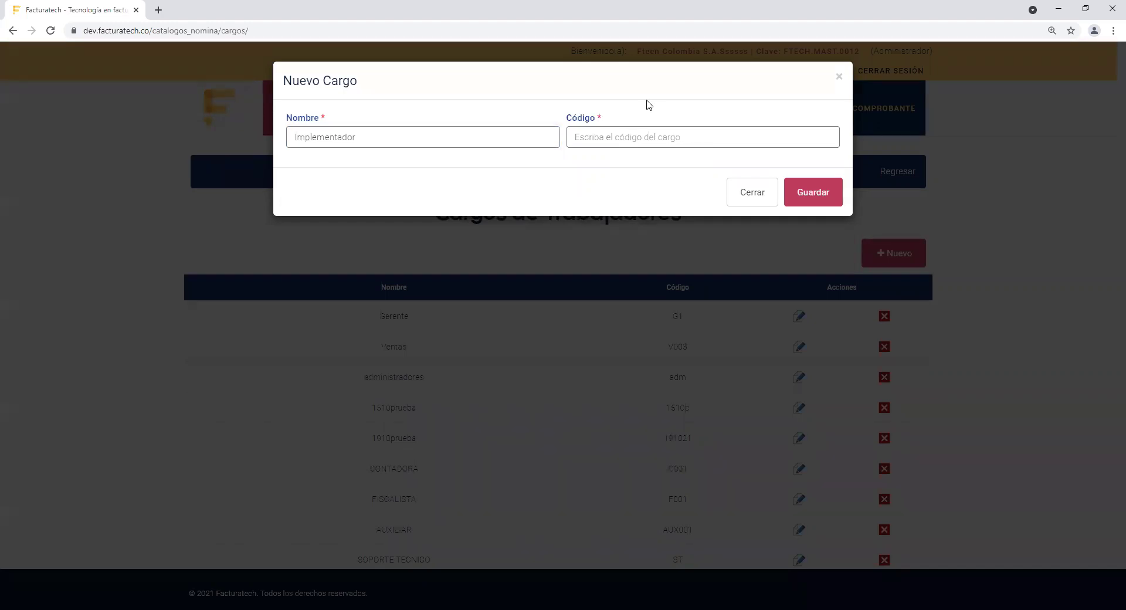
click(633, 141)
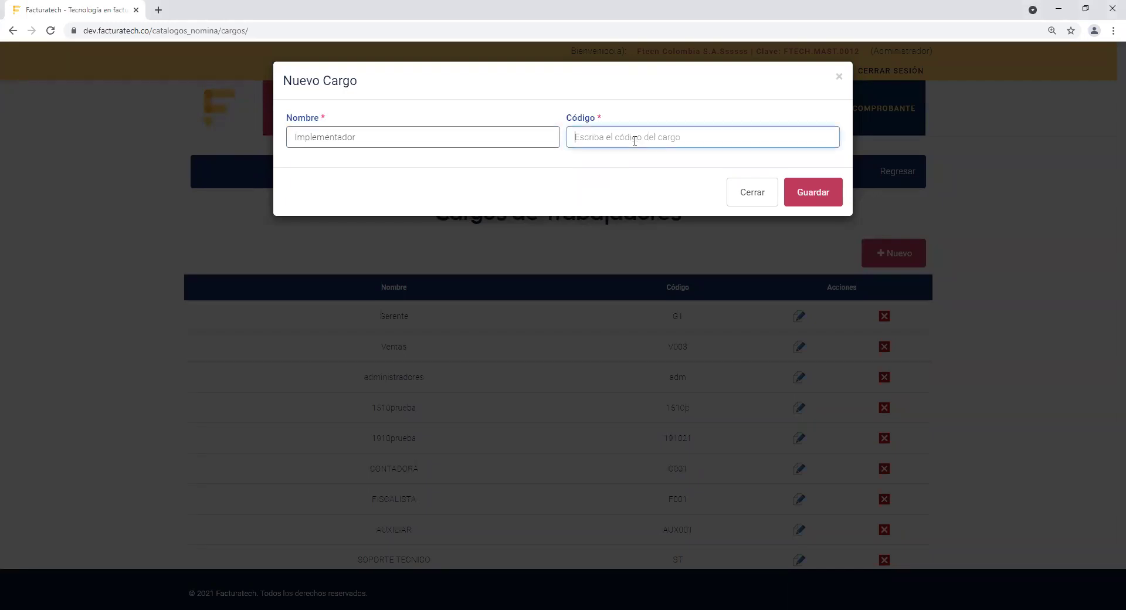
text(I01)
click(819, 198)
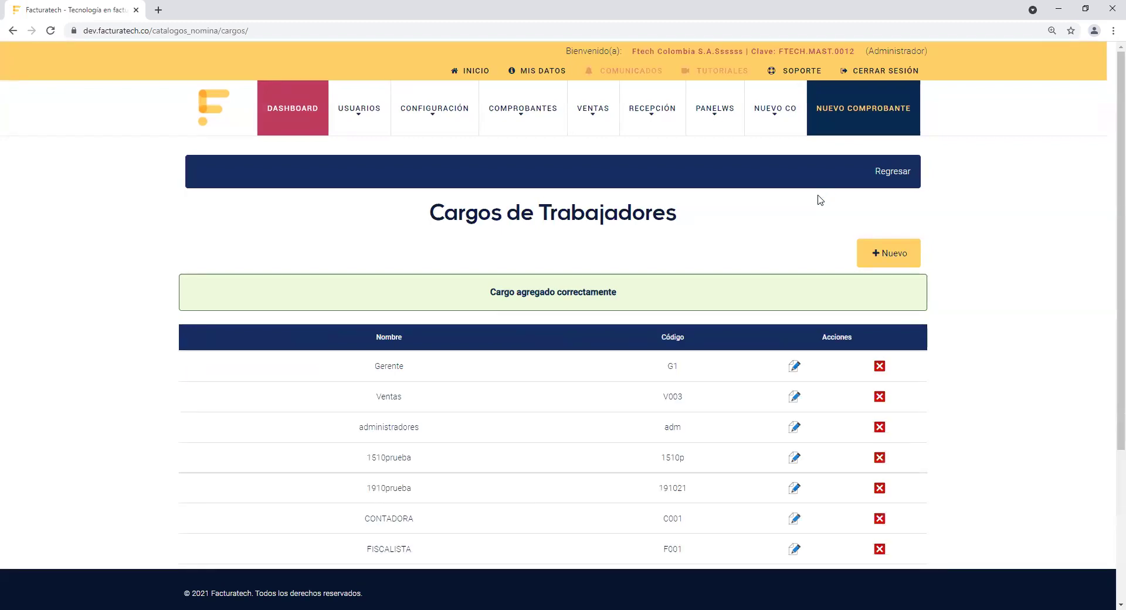
scroll(1108, 297, down, 3)
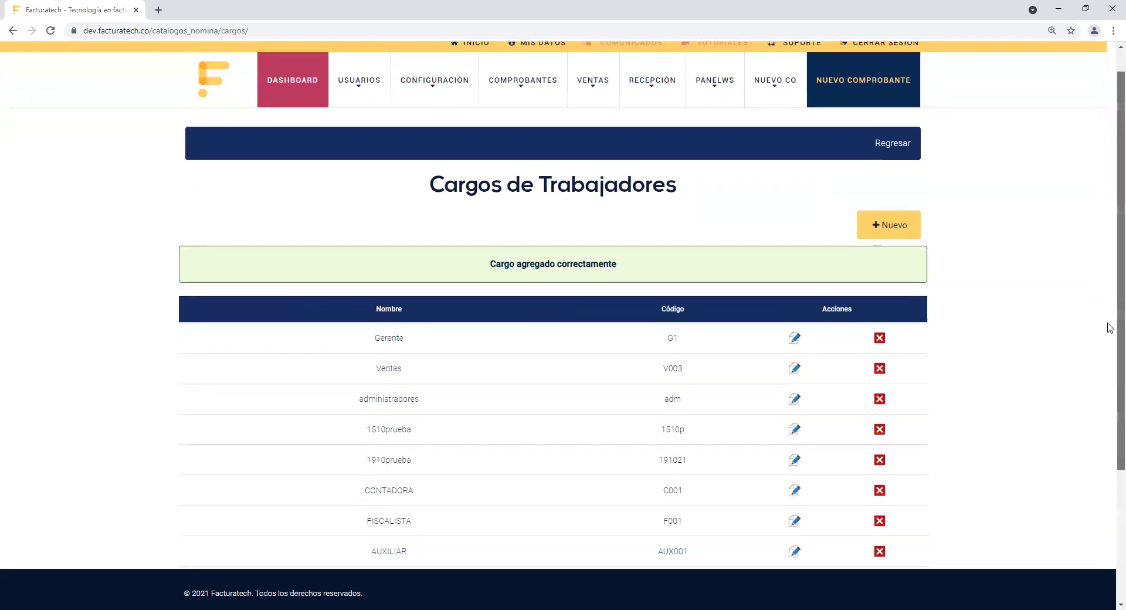
scroll(1110, 417, down, 2)
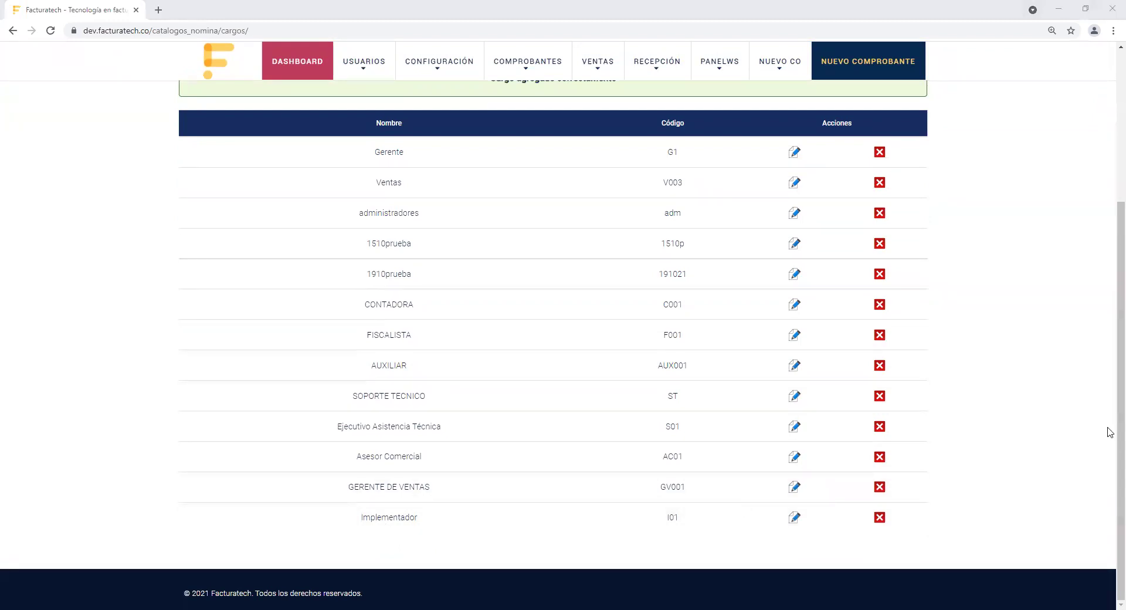
scroll(1110, 434, up, 3)
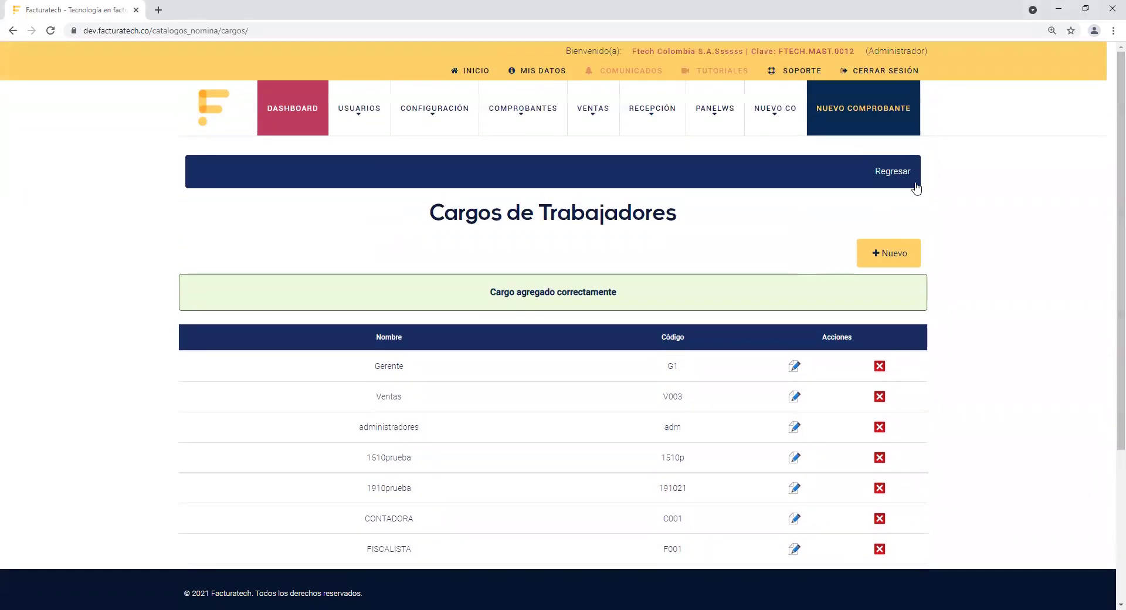
Step: Return to the catalogs and open a new cost center form in Centros De Costo
click(890, 173)
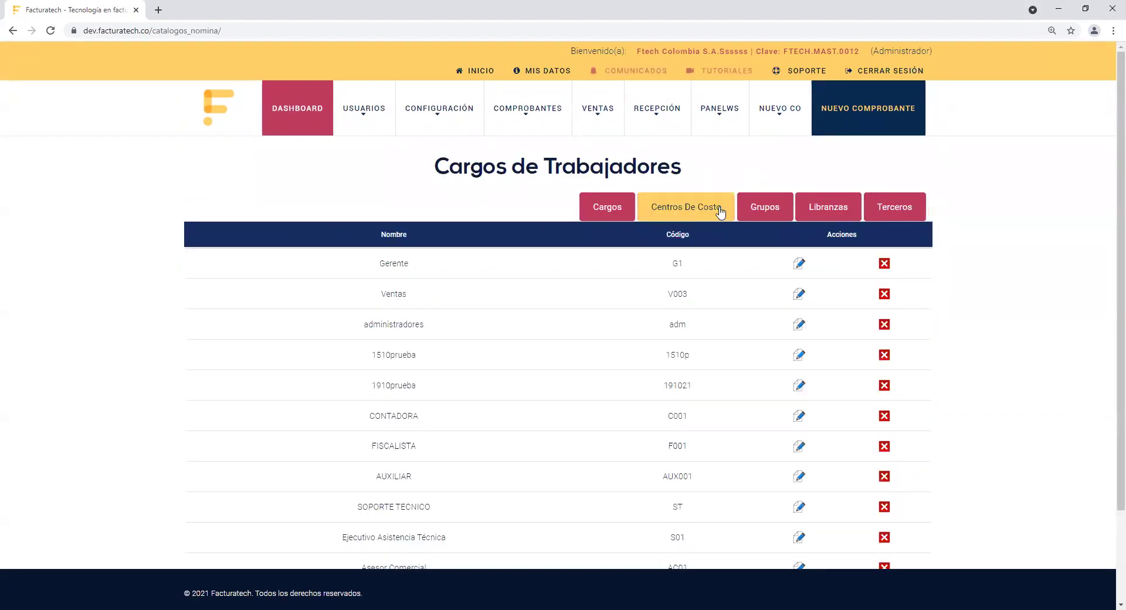
click(695, 207)
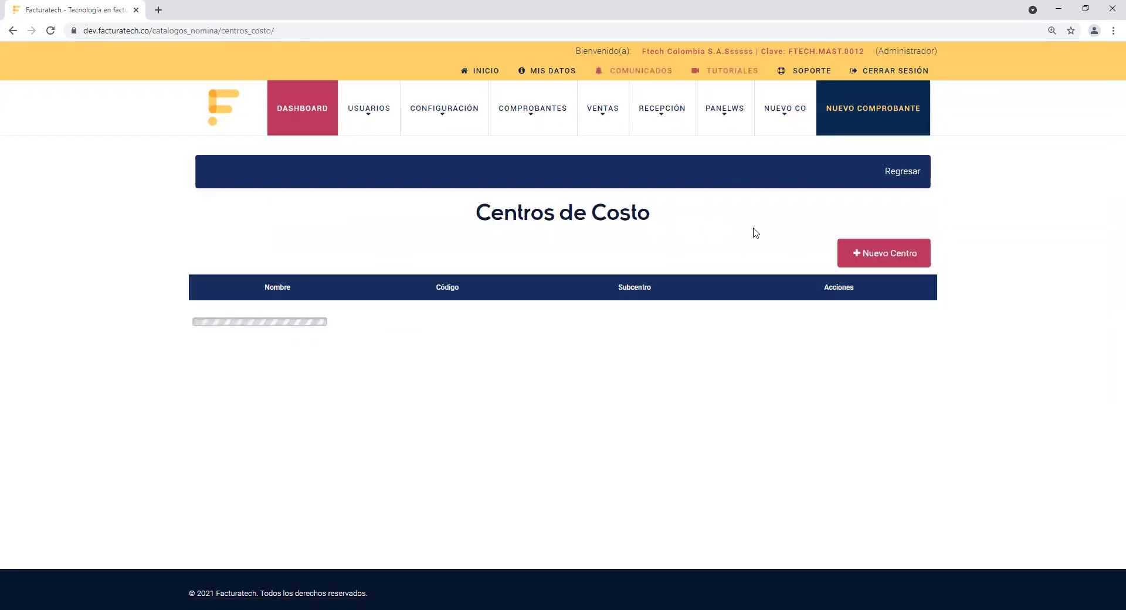
click(868, 260)
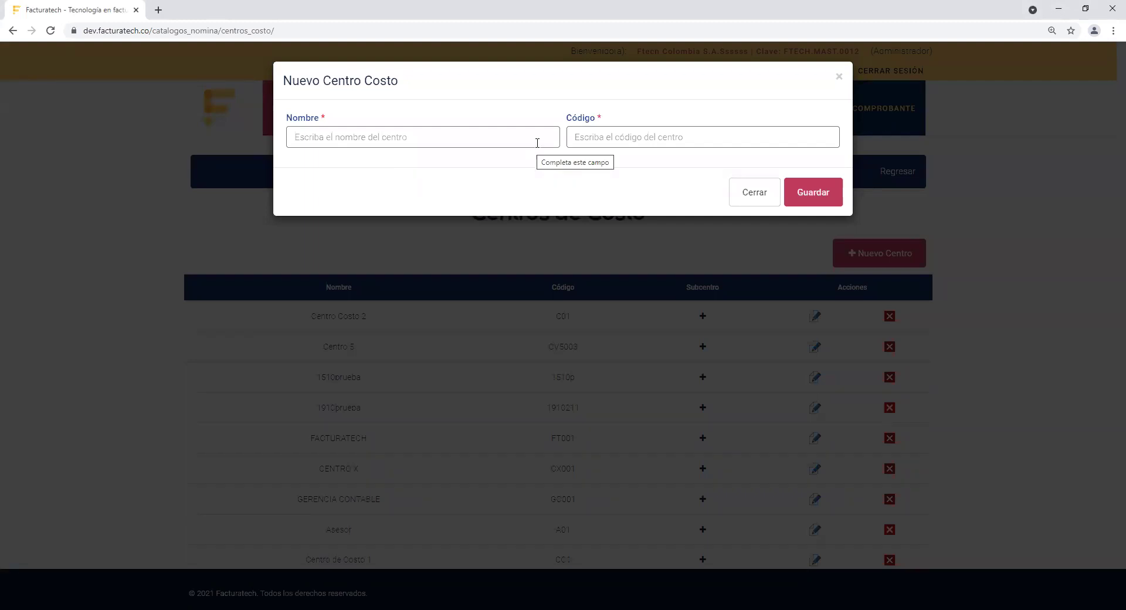
Step: Save cost center 'Implementaciones' with code IM01
click(519, 145)
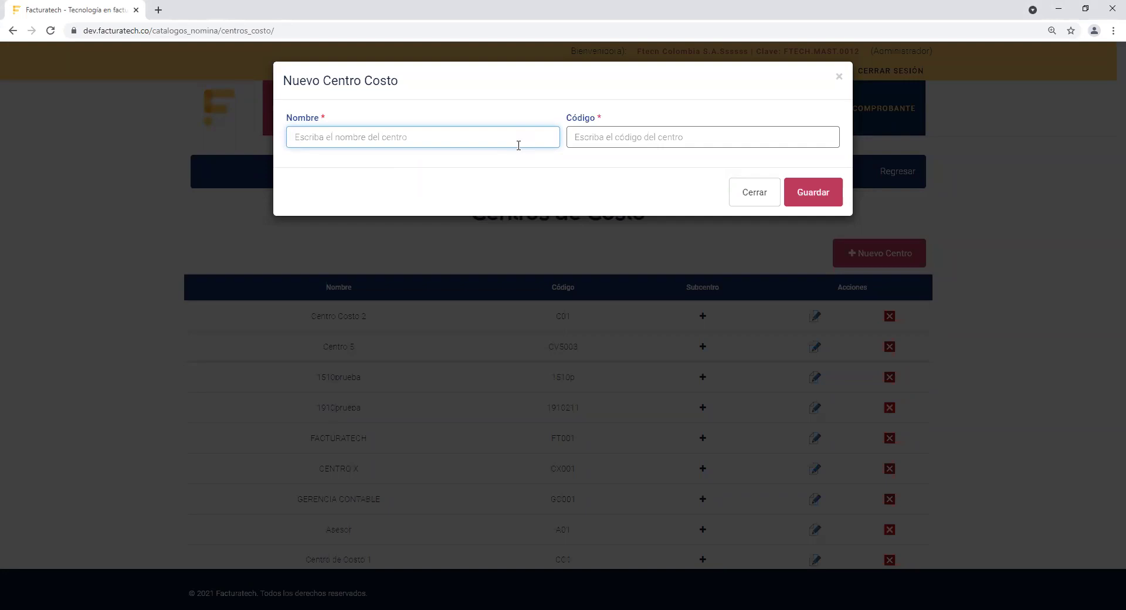
text(Implementaciones)
click(711, 137)
text(IM)
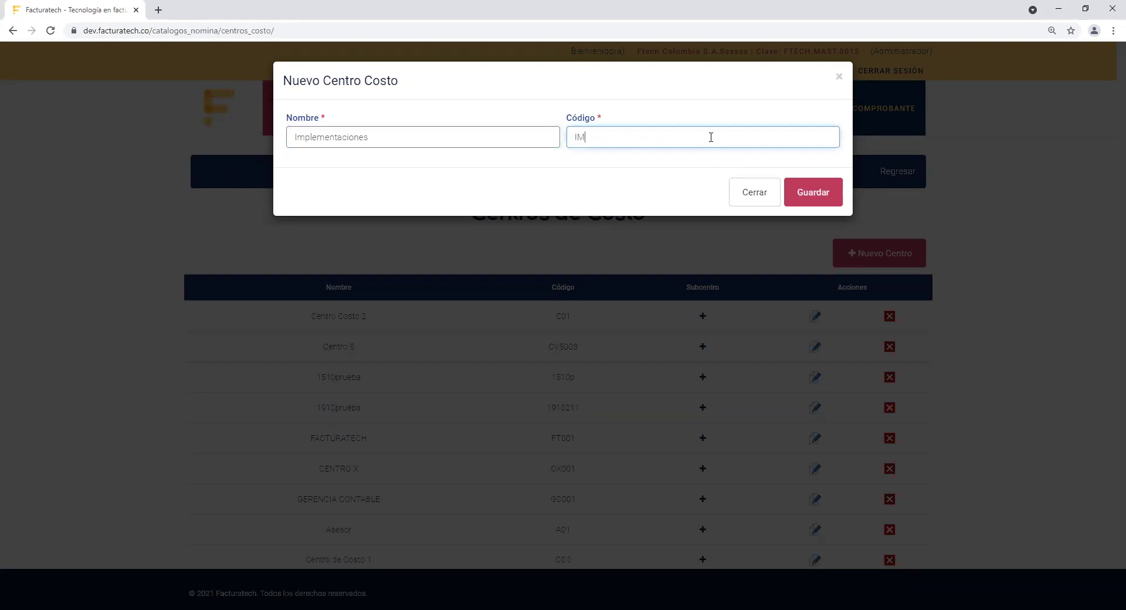
text(01)
click(805, 193)
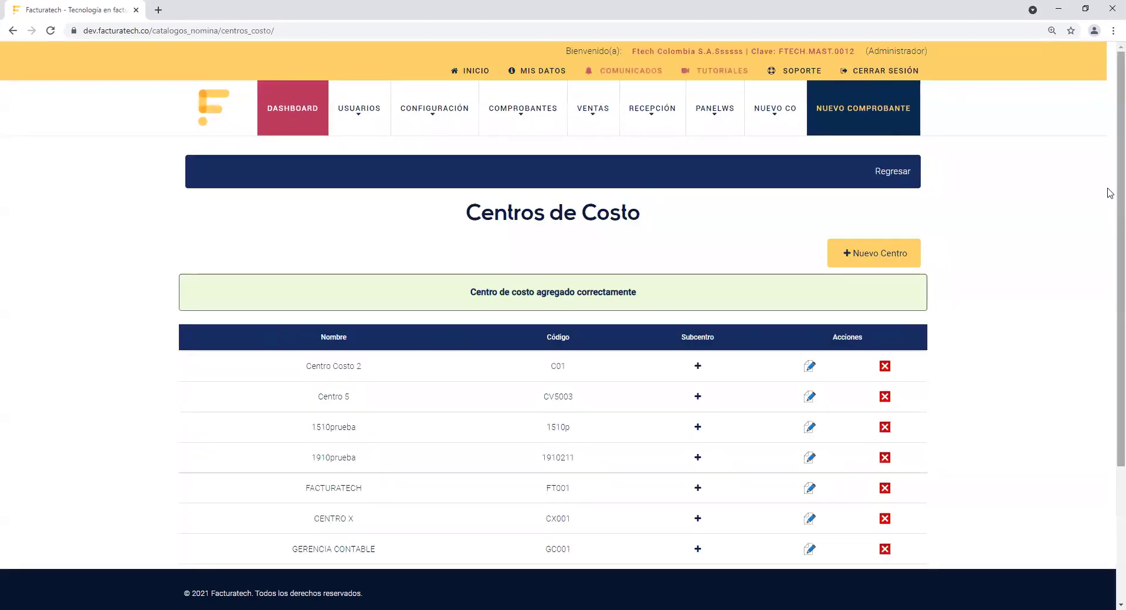
scroll(1109, 221, down, 3)
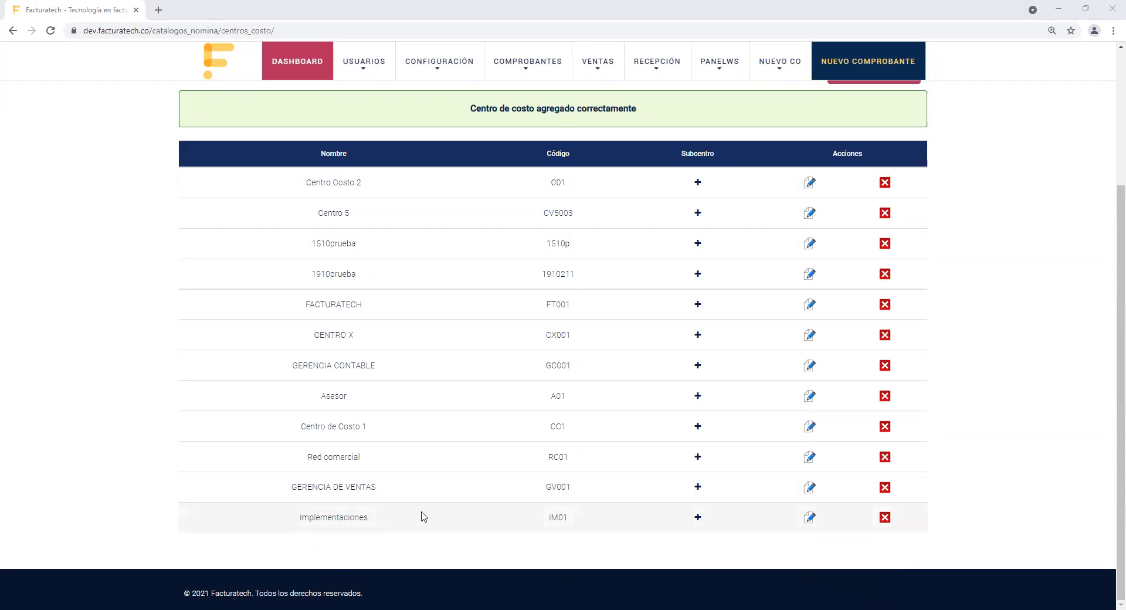
Step: Open the Implementaciones subcentres and submit subcentre 'Corporativo' with code C02
click(699, 518)
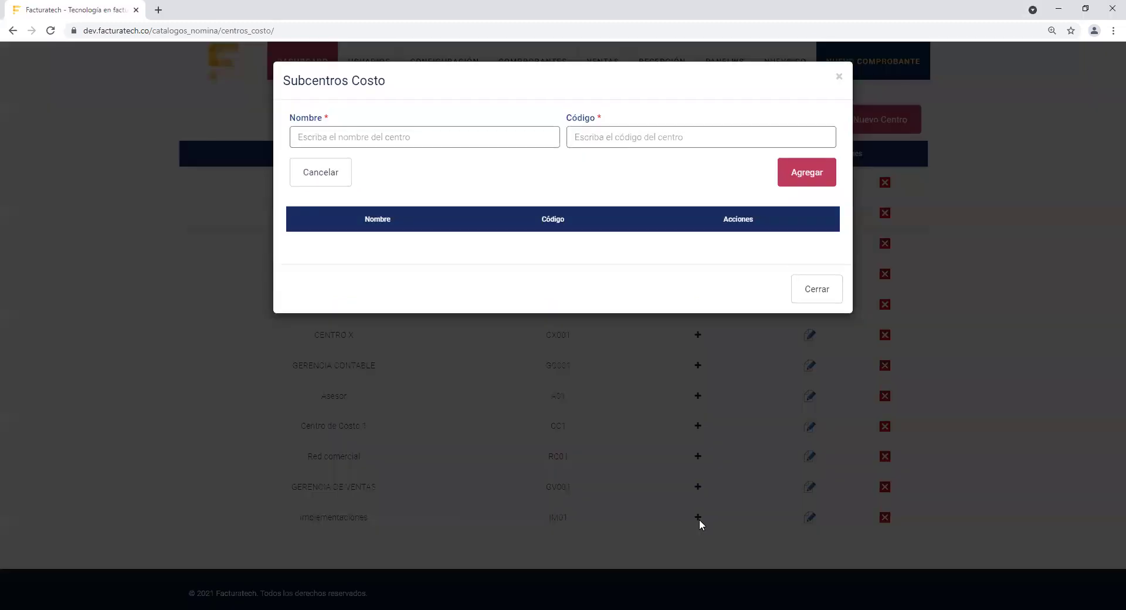
click(450, 139)
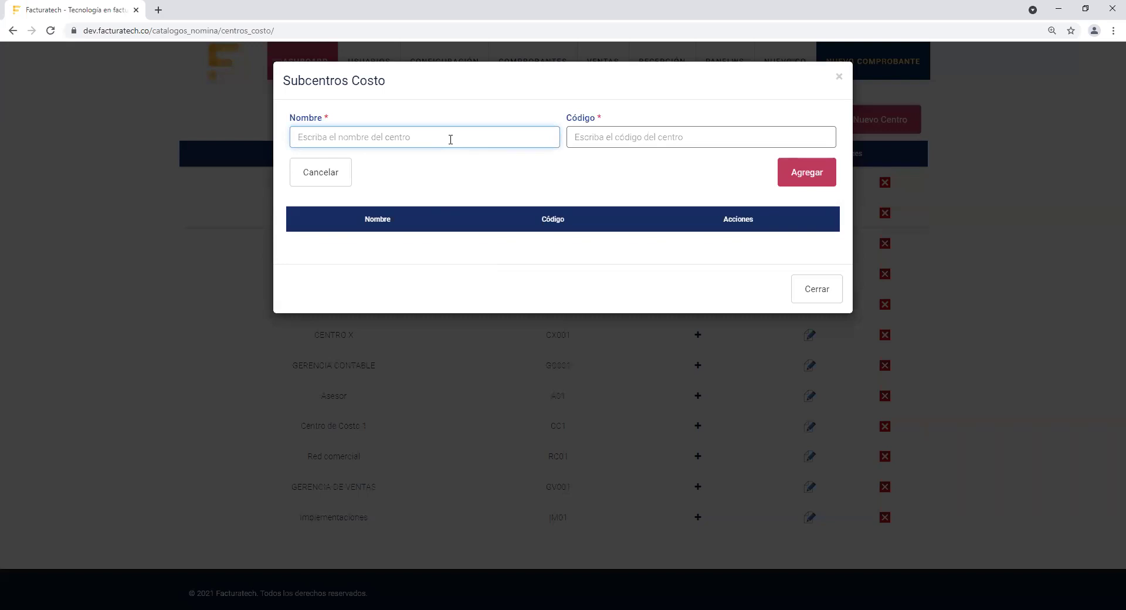
text(Corporativo)
key(Tab)
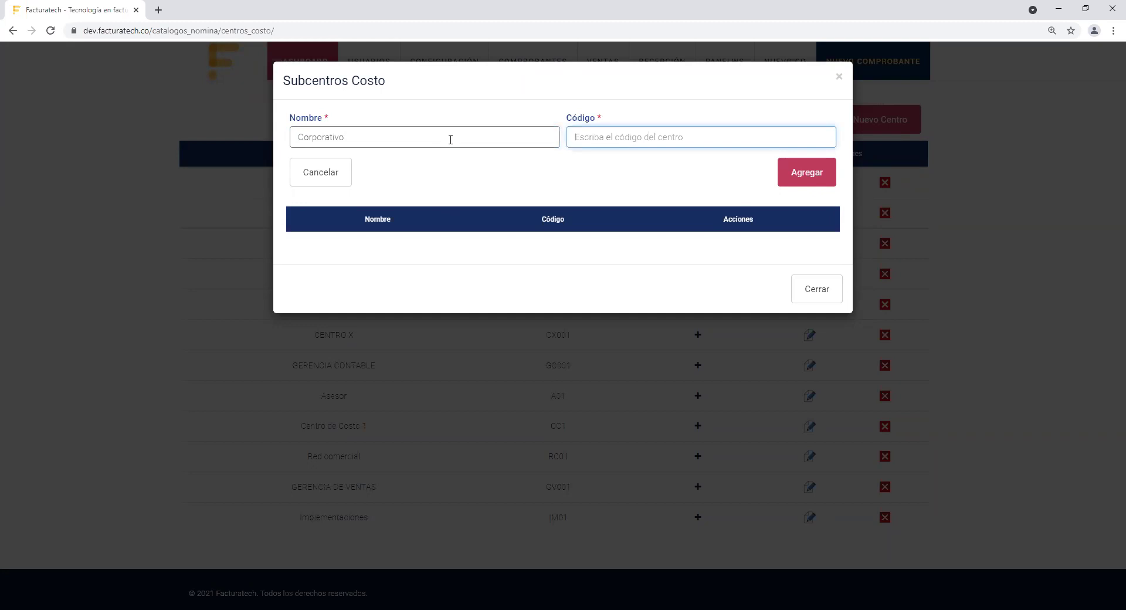
text(C02)
click(811, 177)
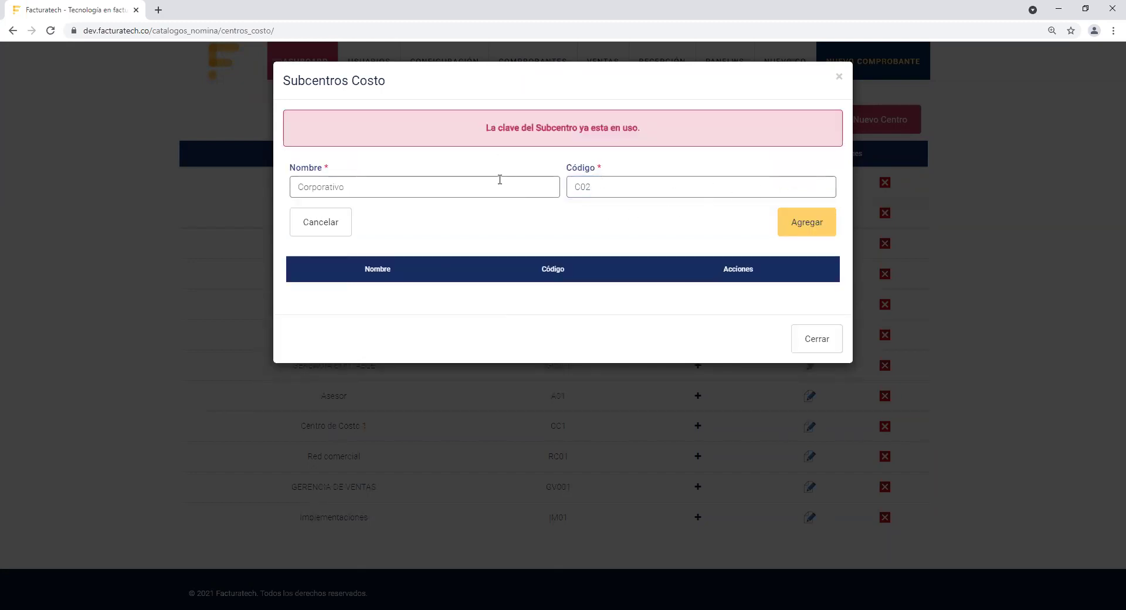
Step: After C02 is rejected, save the subcentre as 'Corporativo México' with code C986
click(456, 186)
click(615, 188)
key(BackSpace)
key(BackSpace)
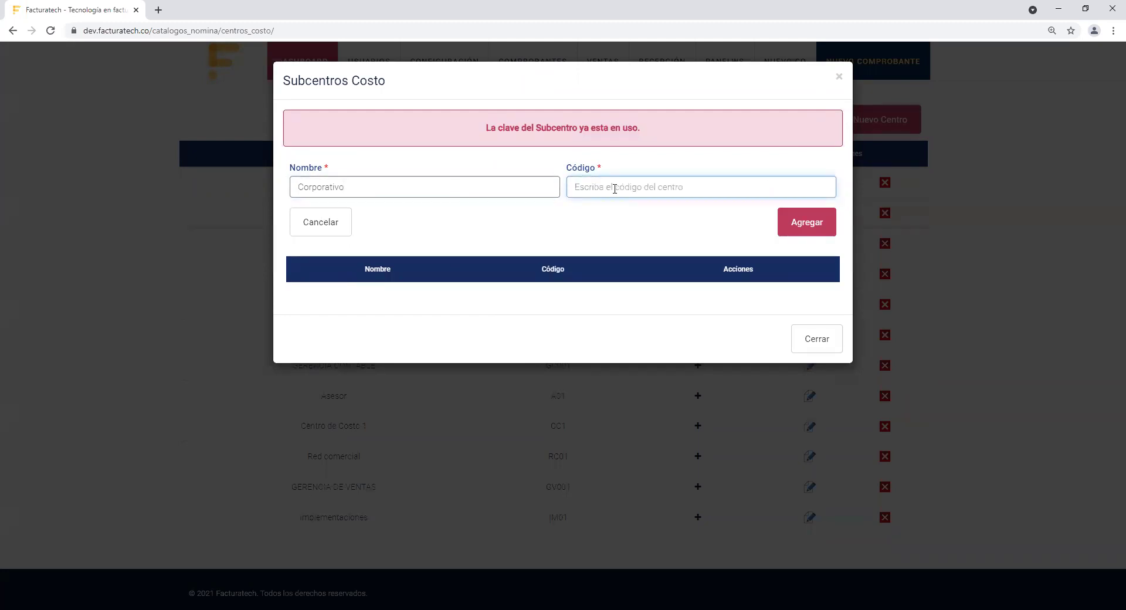
click(533, 188)
text(México)
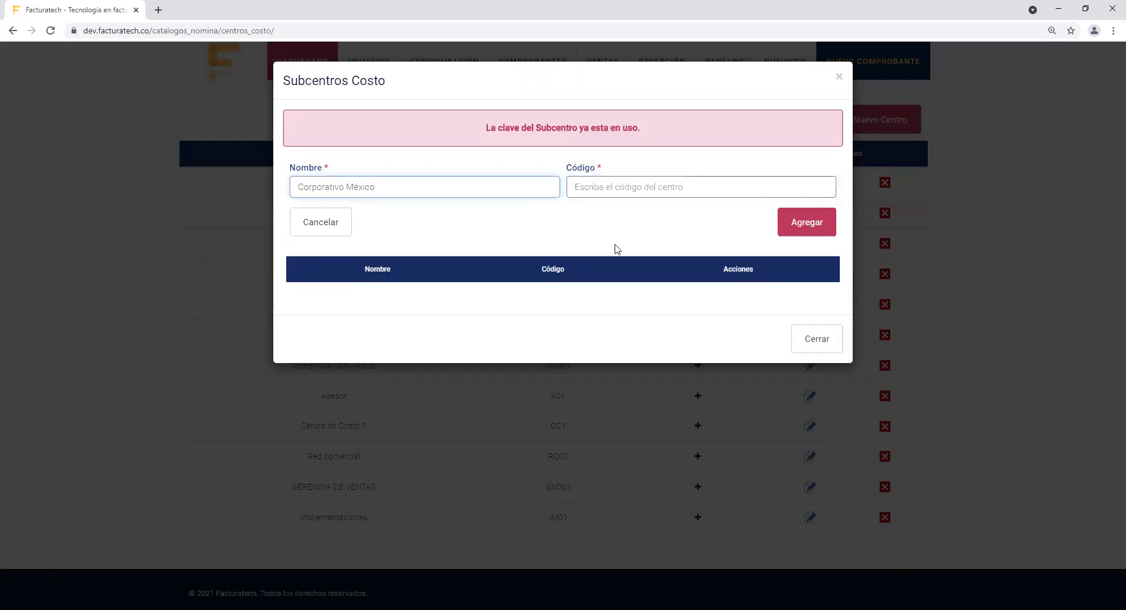
click(651, 187)
text(C986)
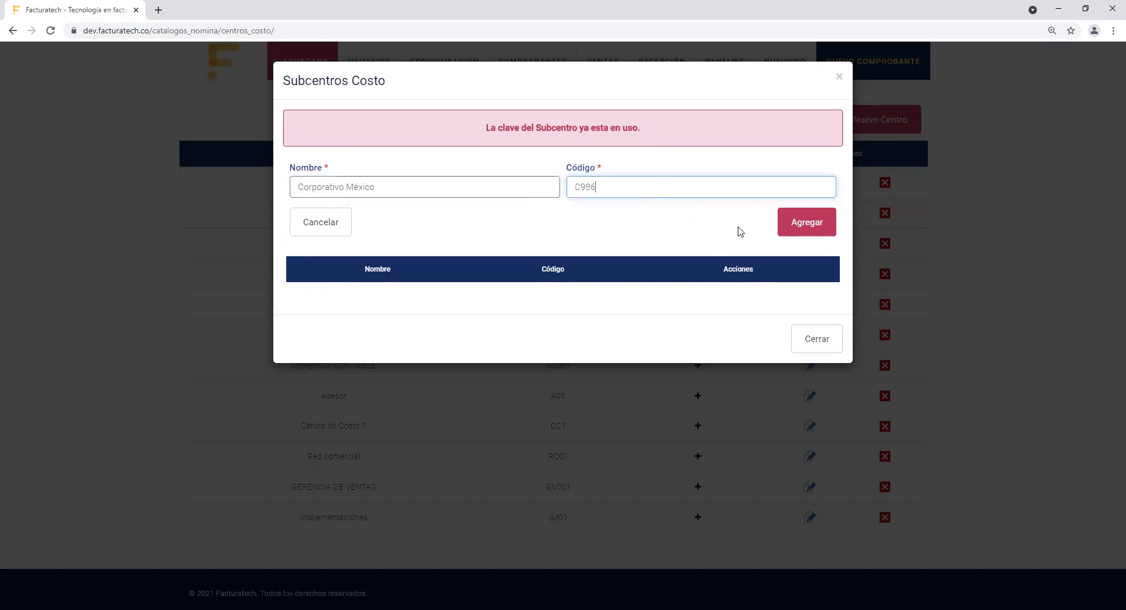
click(795, 223)
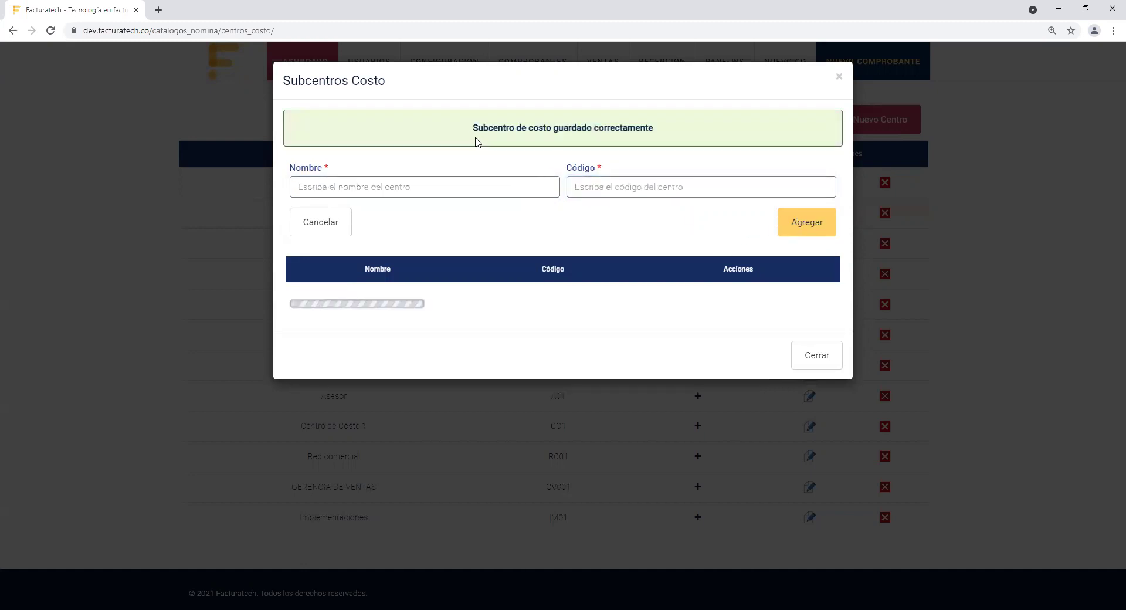
Step: Add subcentre 'Implementadores Bogotá' with code B754 and close the subcentres window
click(455, 181)
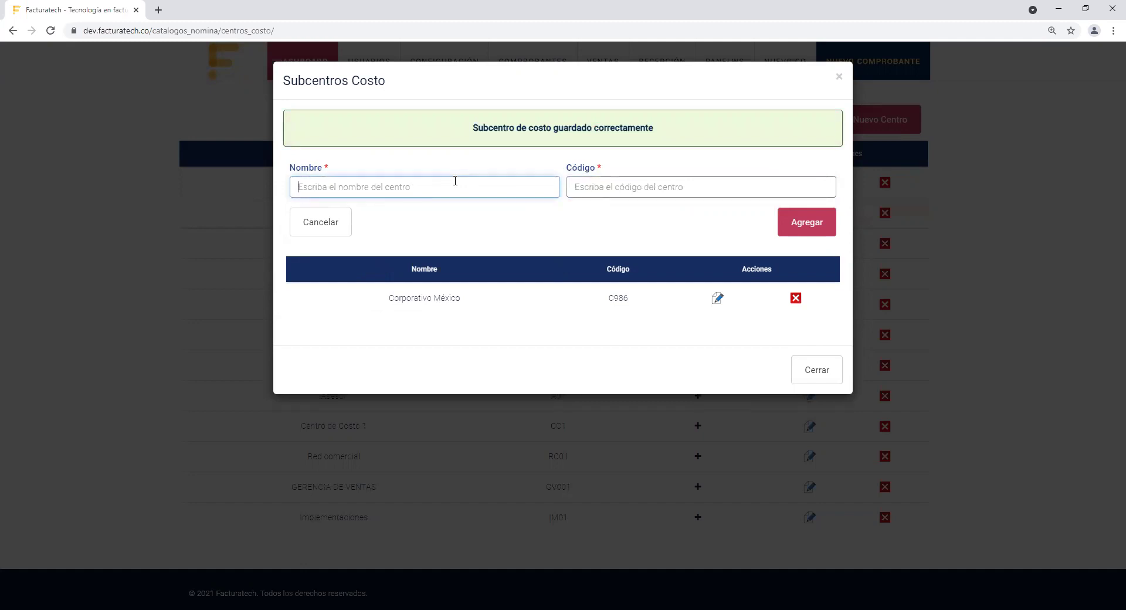
text(Implementadores de Bogotá)
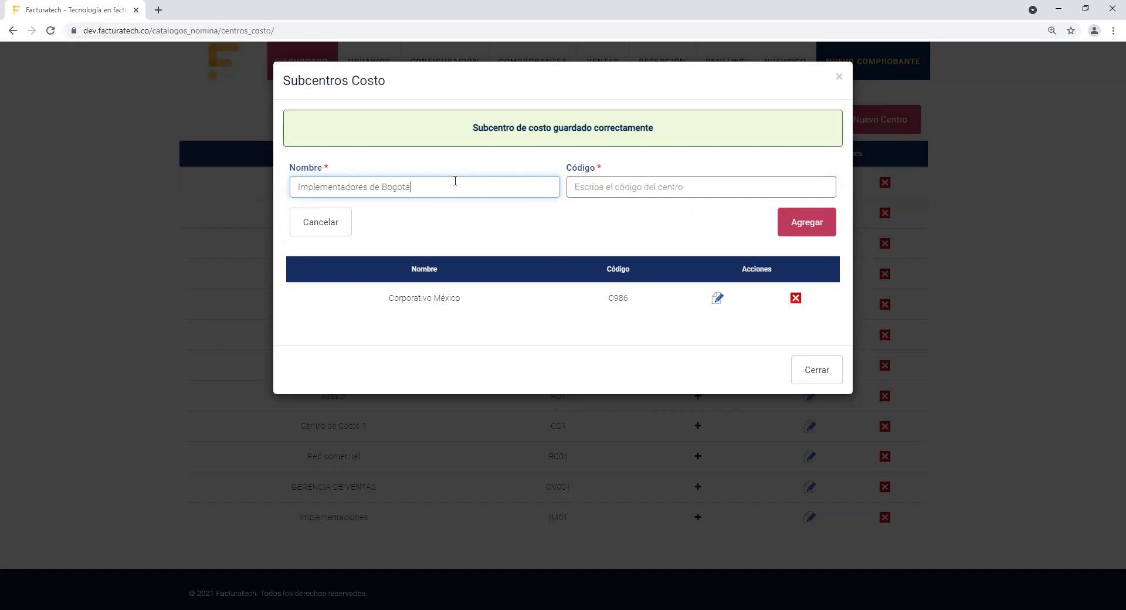
click(382, 187)
key(BackSpace)
key(BackSpace)
key(BackSpace)
click(592, 188)
text(B754)
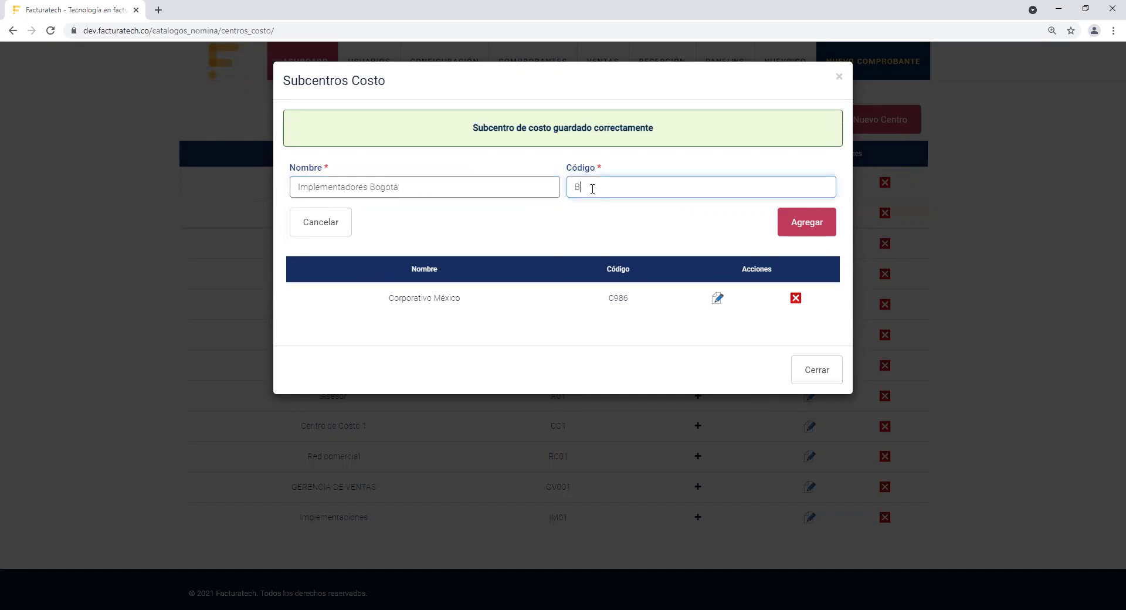
click(824, 224)
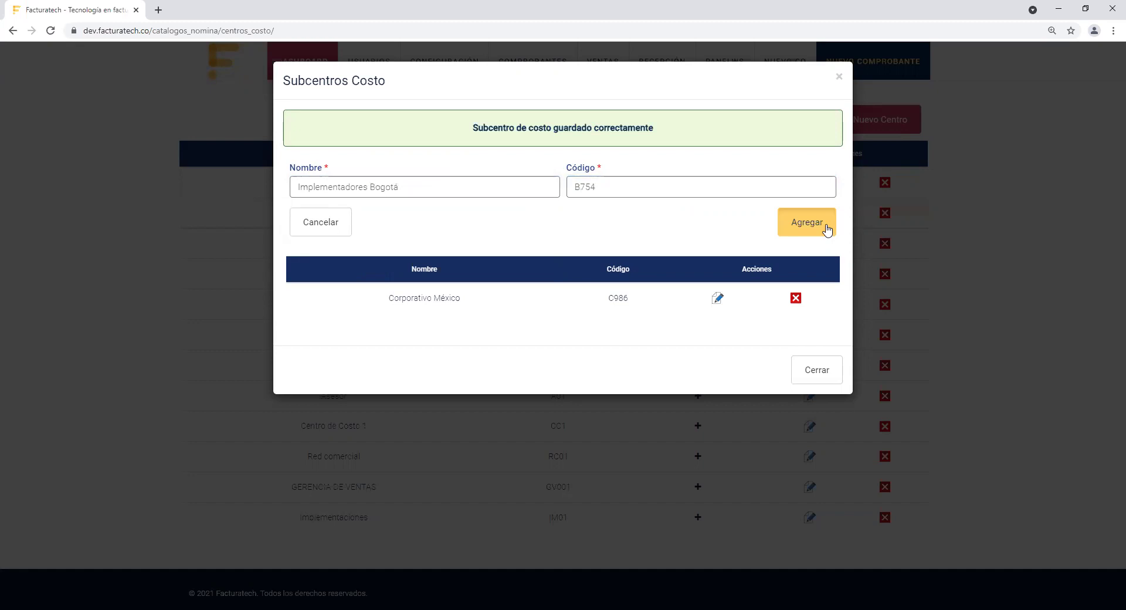
click(839, 77)
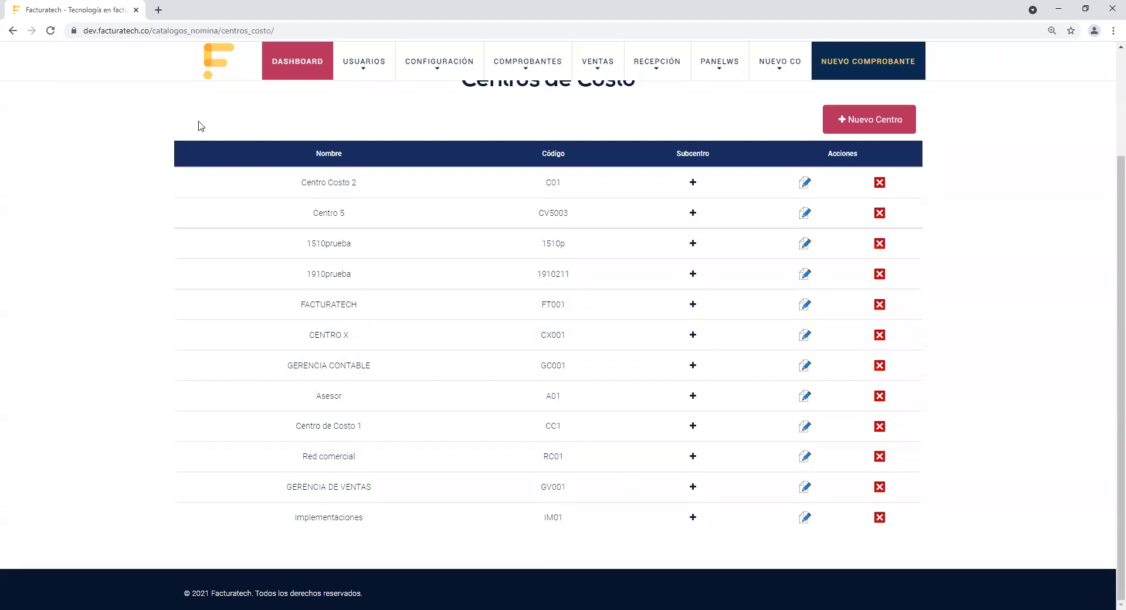
Step: Go back to the payroll catalogues and open Grupos de Trabajadores
scroll(1109, 382, up, 3)
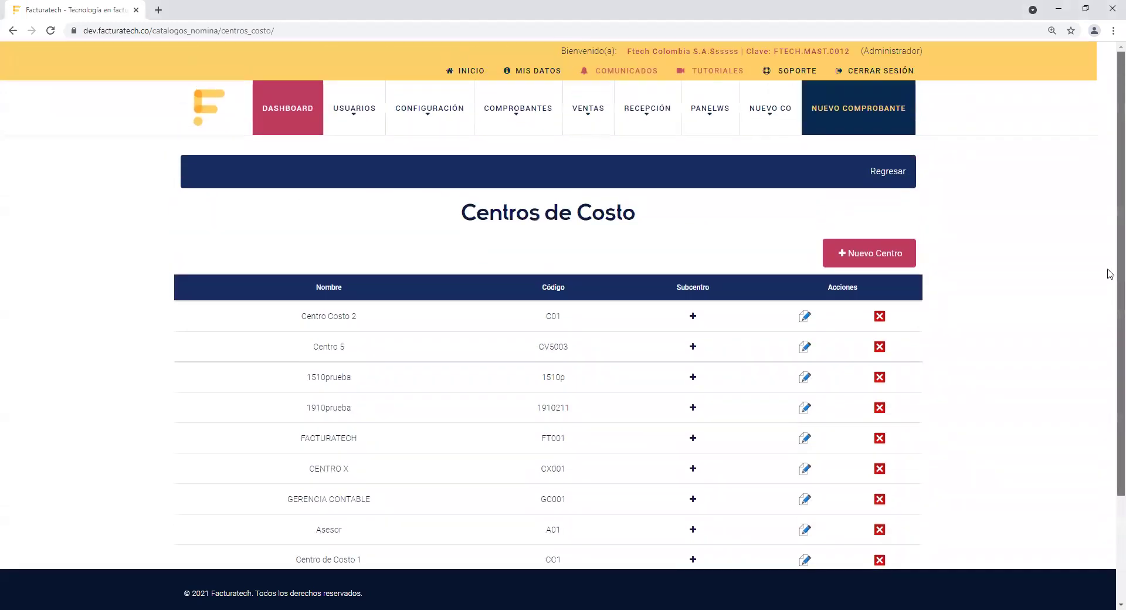
click(888, 172)
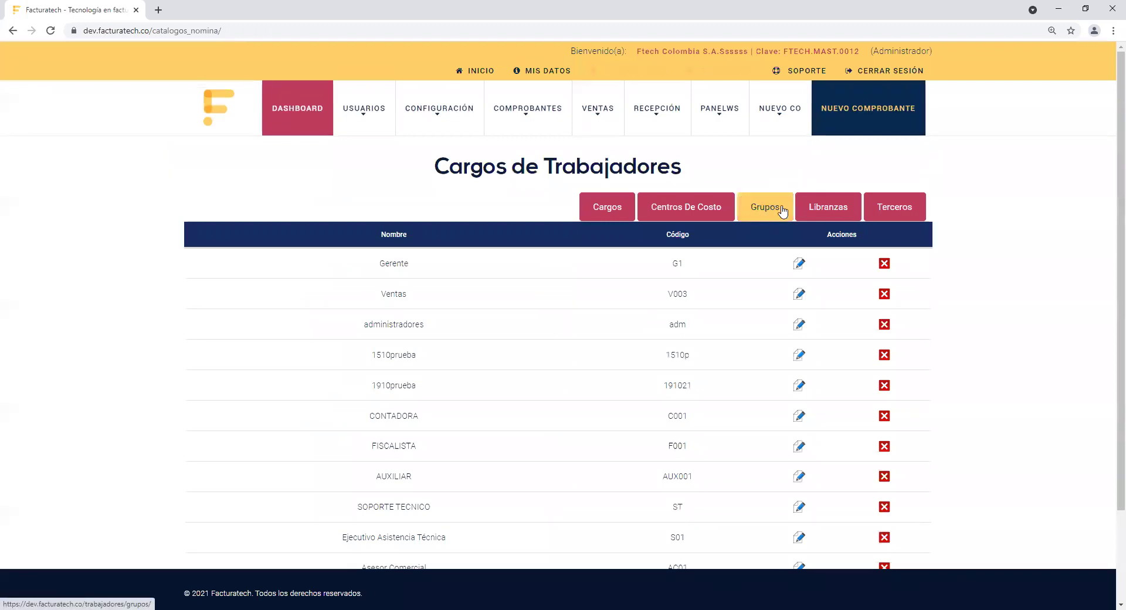
click(759, 213)
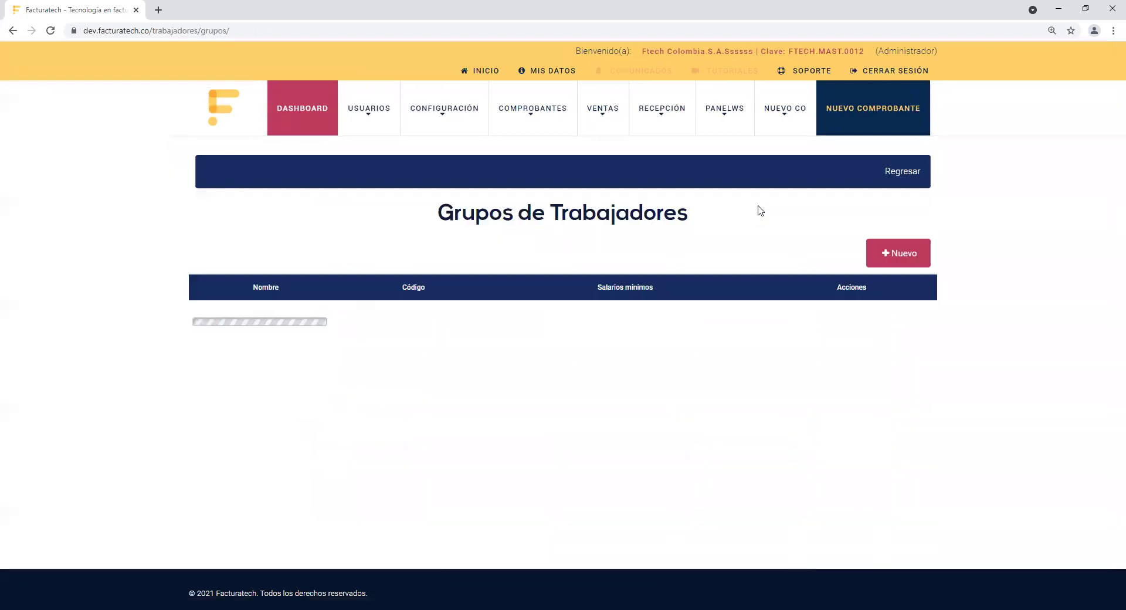
Step: Open a blank Nuevo Grupo form on the Grupos de Trabajadores page
click(896, 253)
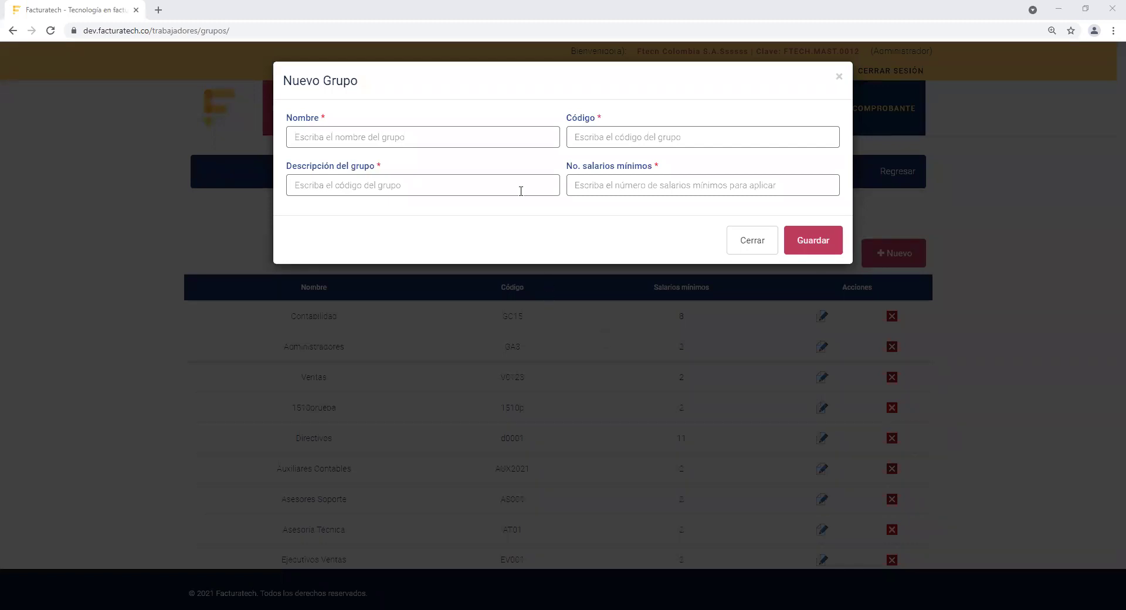
Step: Enter name Implementadores, code IMP321 and description Implementadores for the new group
click(494, 136)
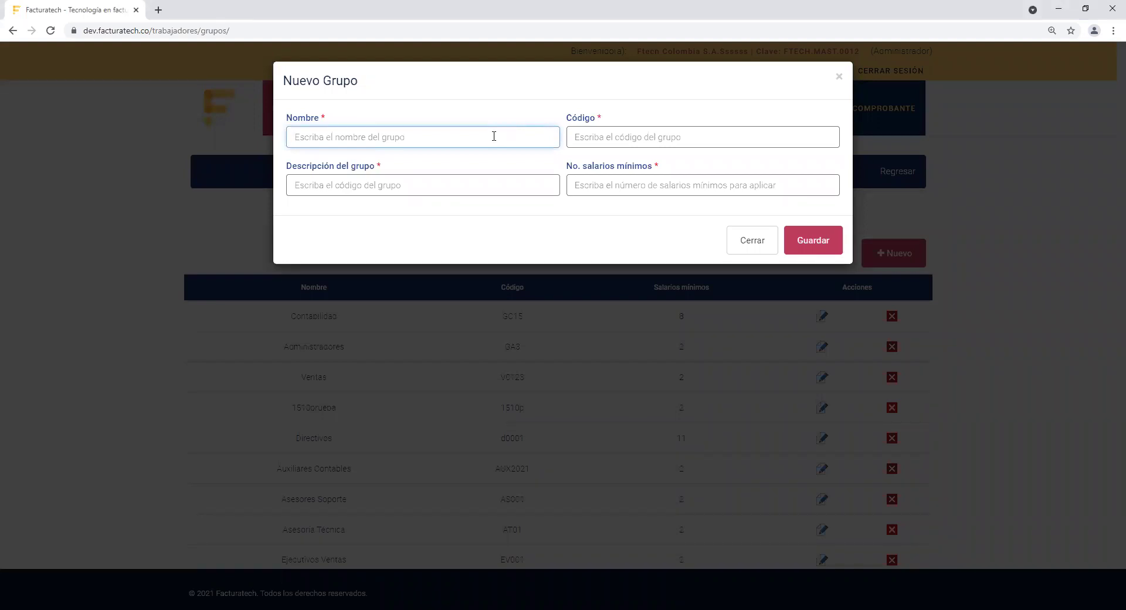
text(Impleme)
key(BackSpace)
key(BackSpace)
text(mentadores)
key(Tab)
text(IMP321)
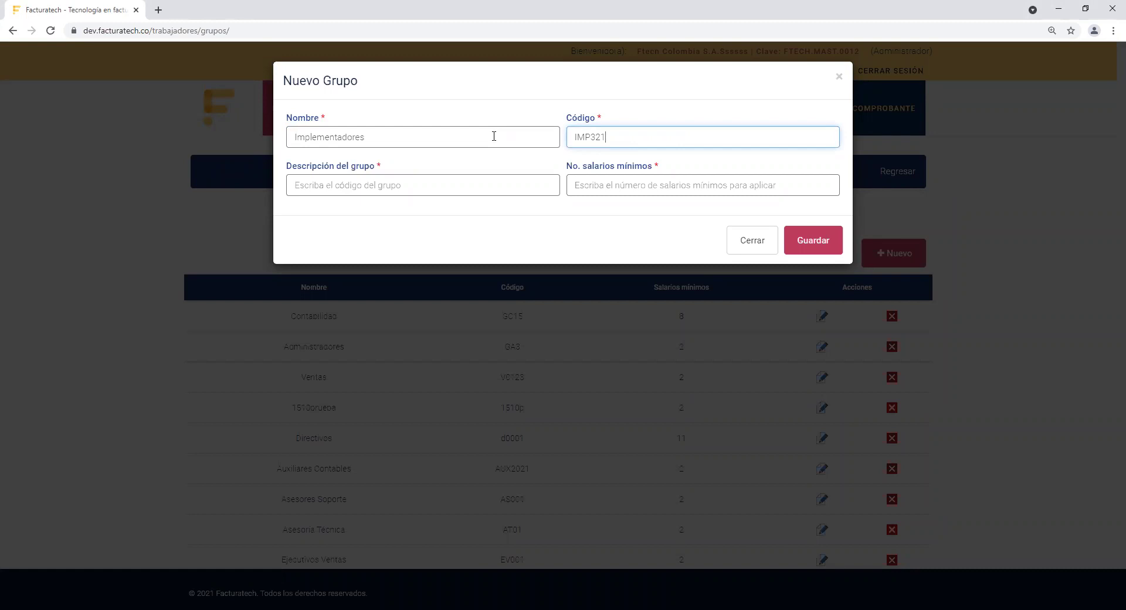
key(Tab)
text(Implementadores)
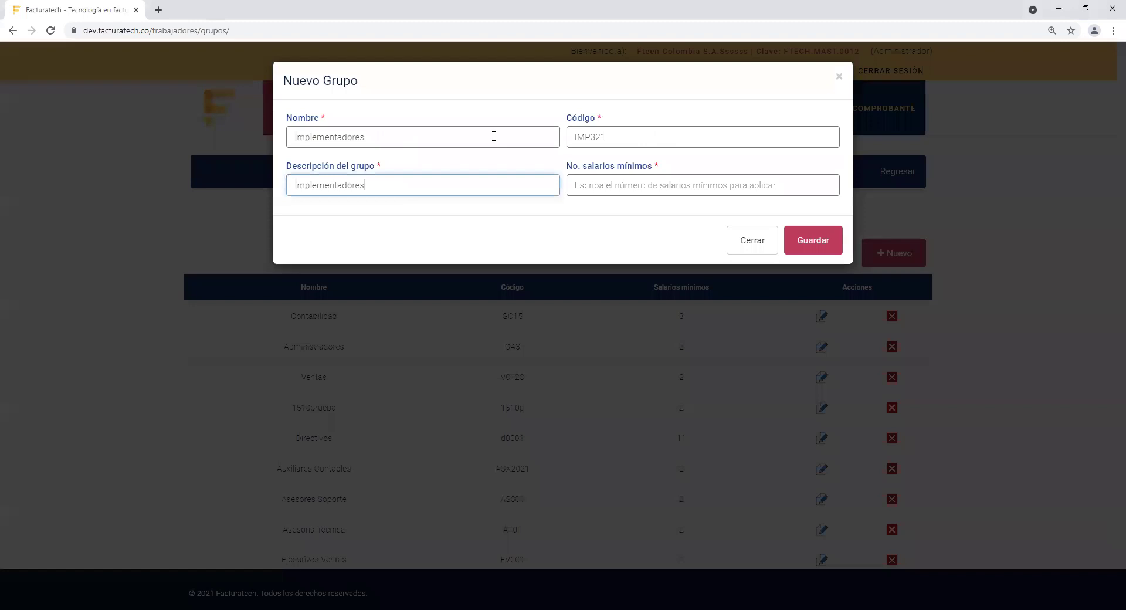
key(Tab)
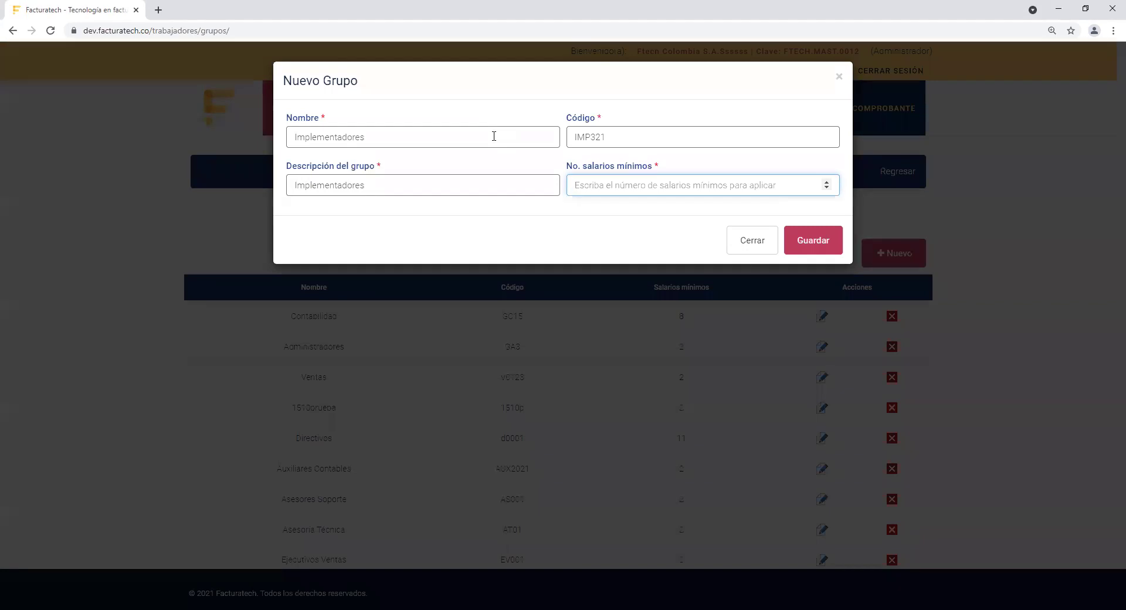
Step: Set No. salarios mínimos to 2 for the Implementadores group and save it
text(1)
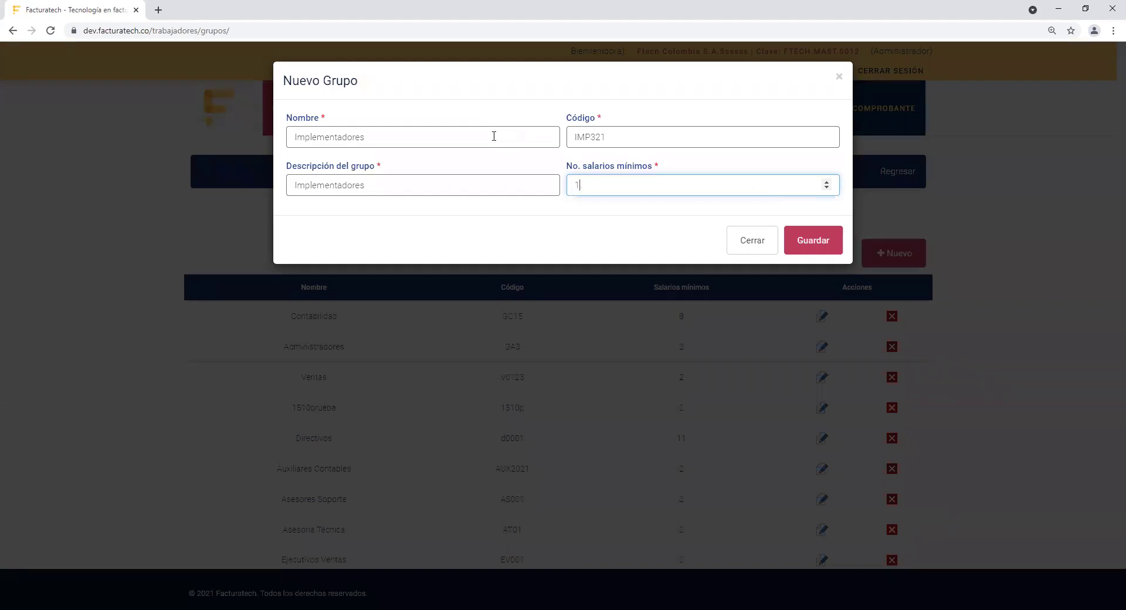
key(BackSpace)
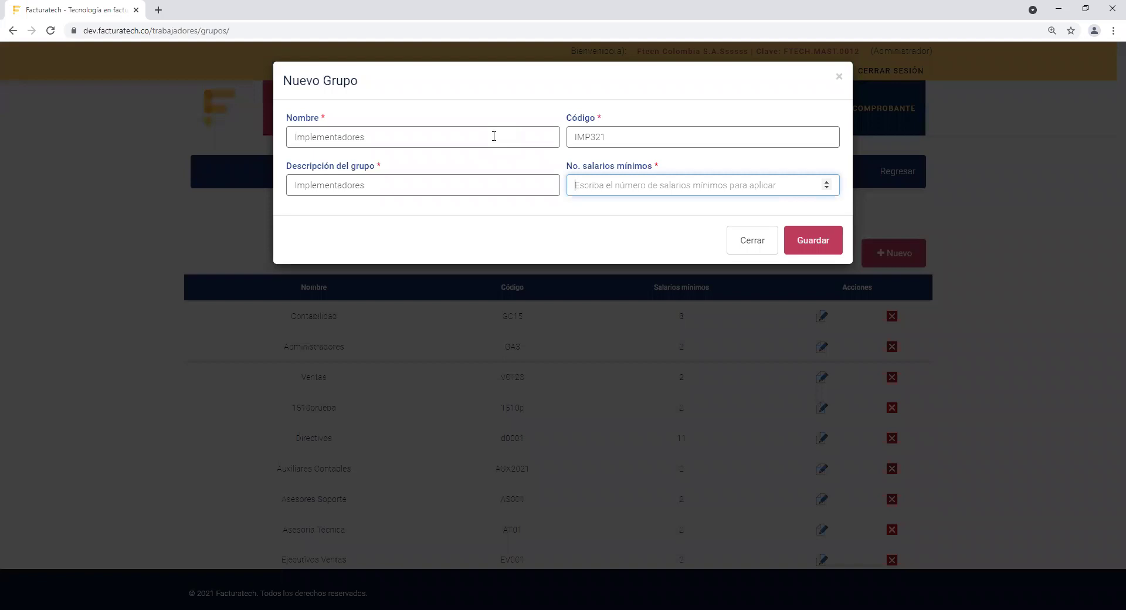
text(1)
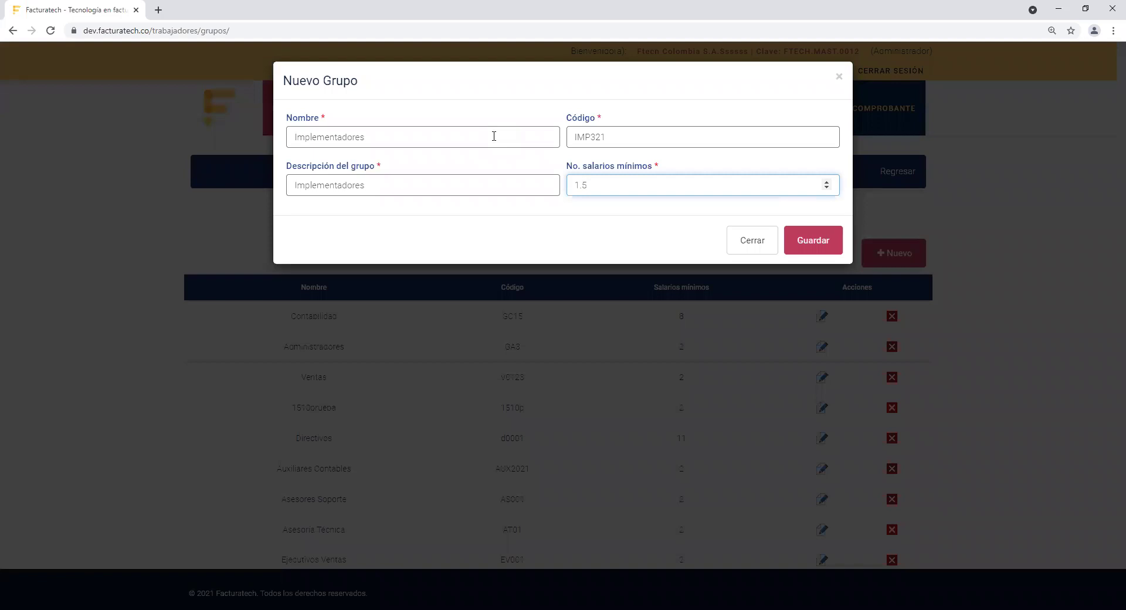
key(BackSpace)
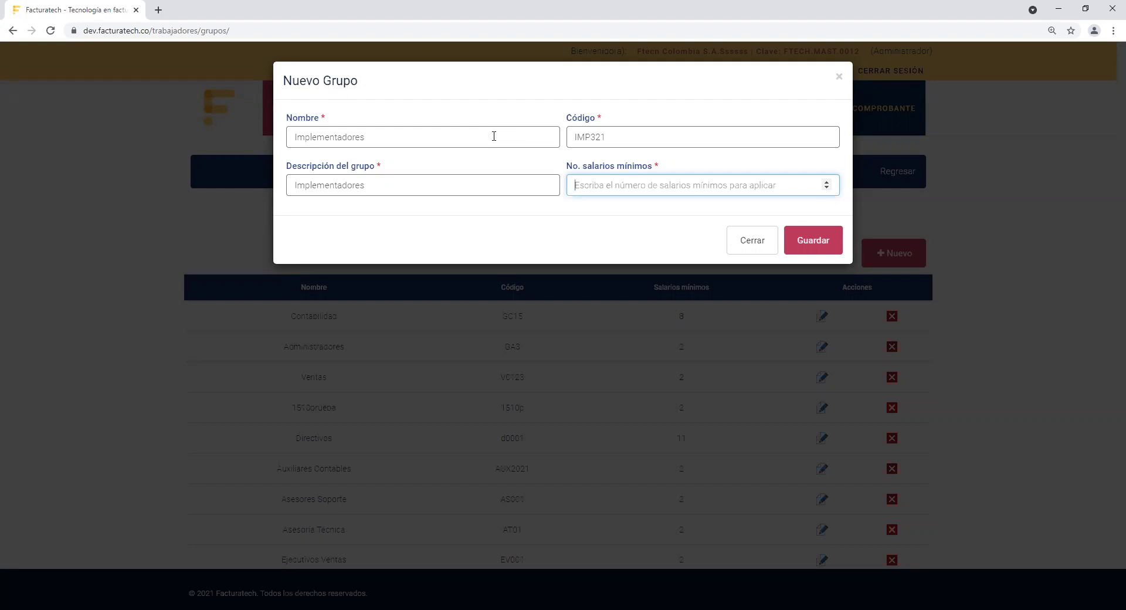
text(1)
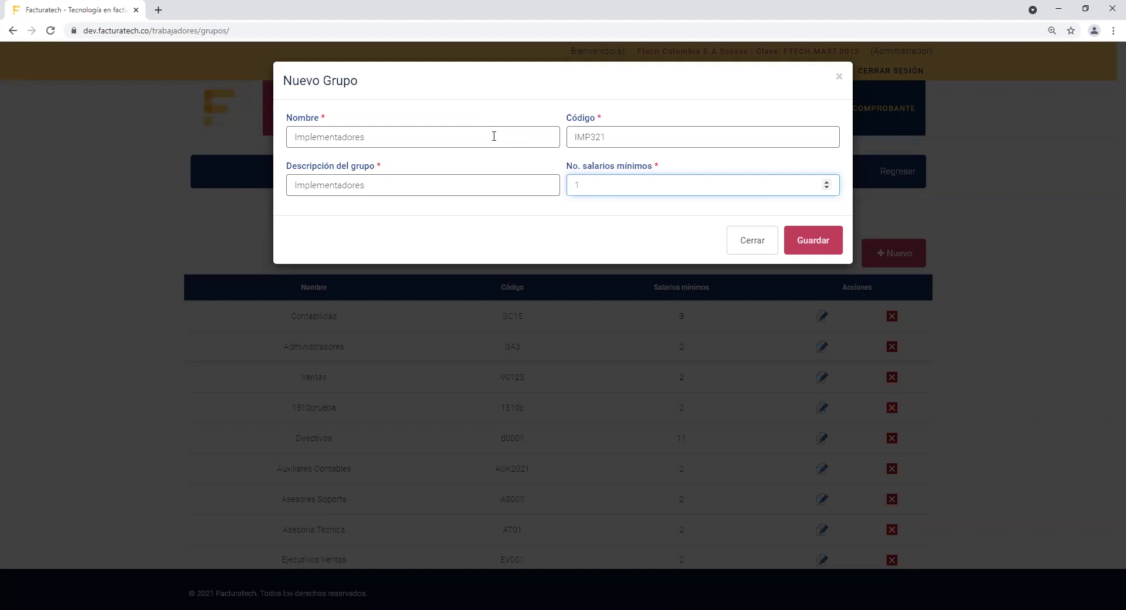
key(BackSpace)
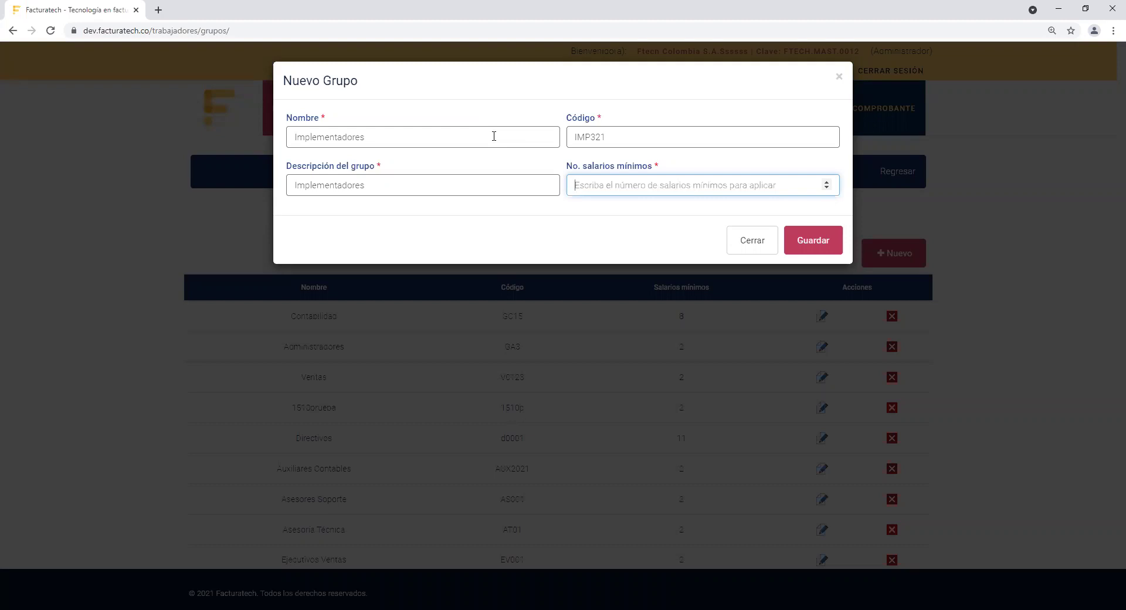
text(2)
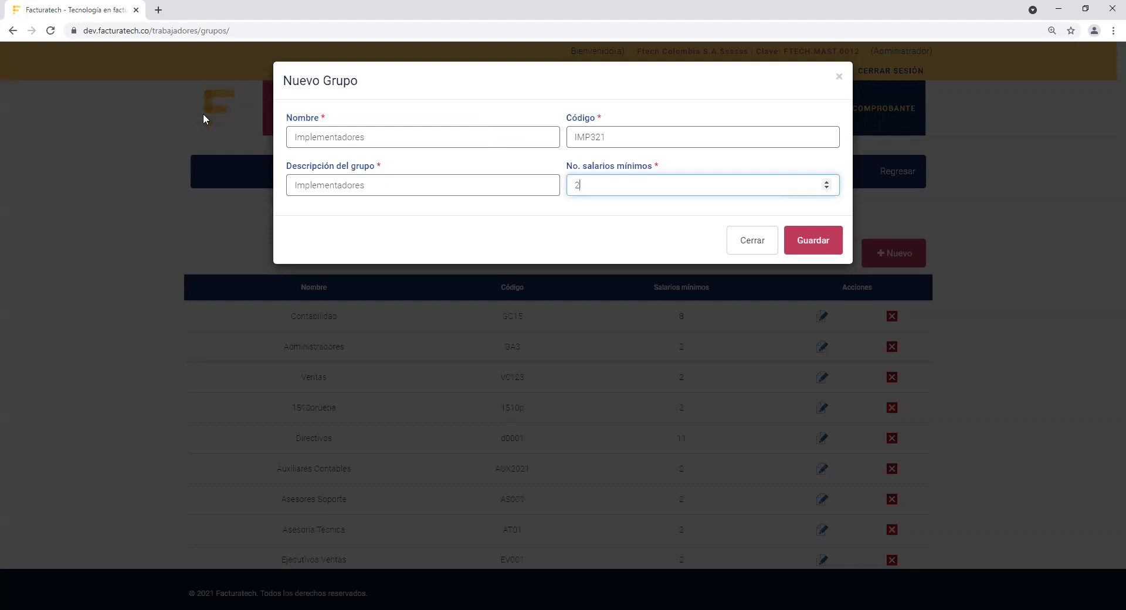
click(764, 163)
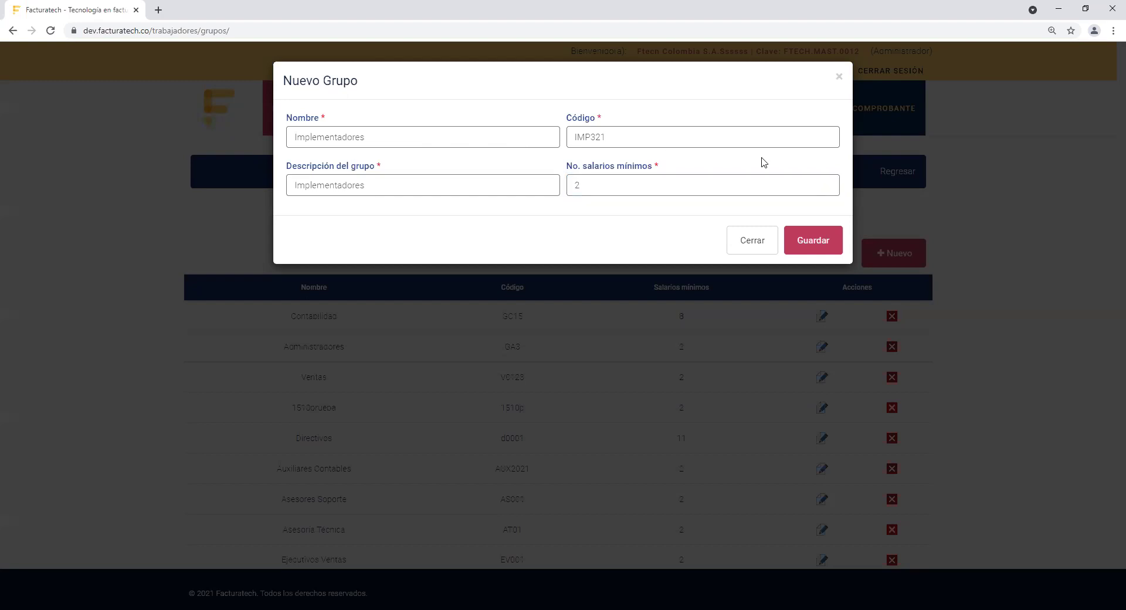
click(813, 242)
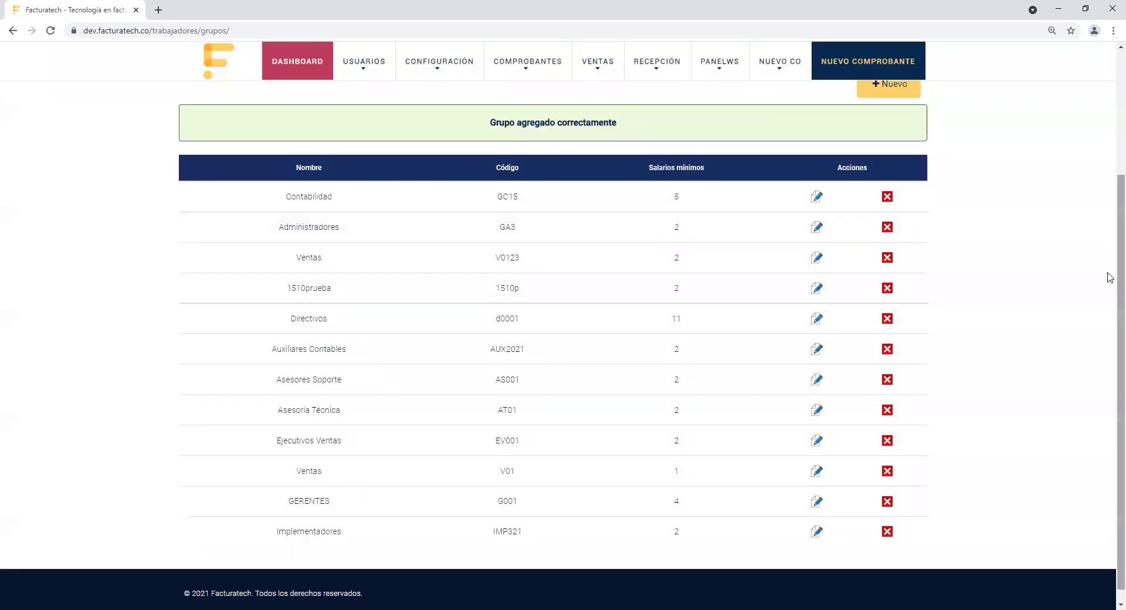
Step: Go back from the worker groups catalogue to the Trabajadores list with Regresar
scroll(1111, 258, down, 2)
scroll(1111, 258, up, 2)
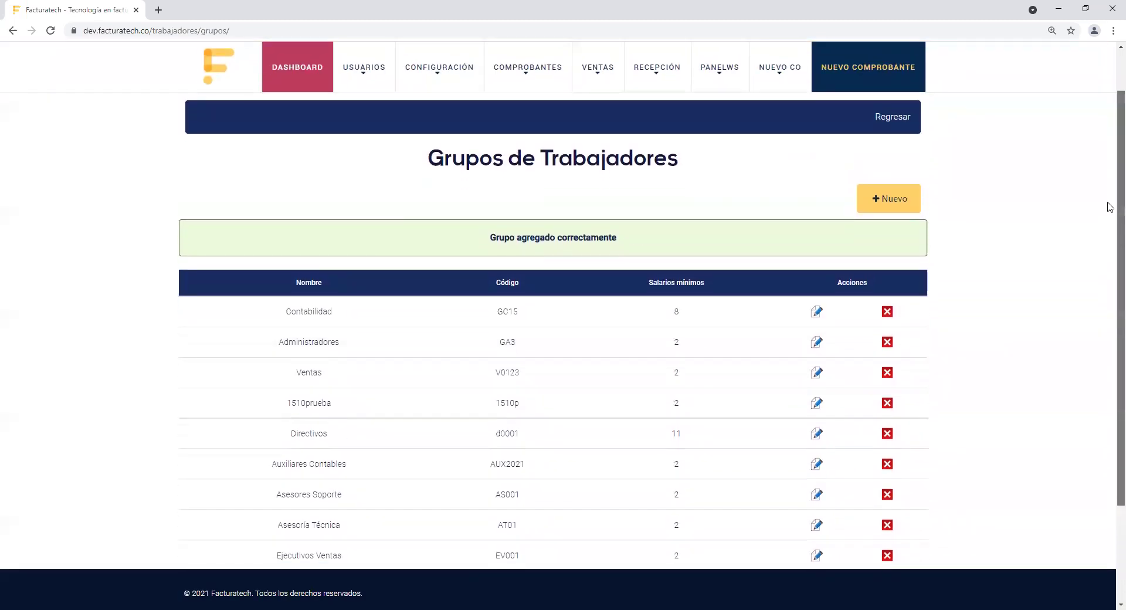
scroll(1111, 203, down, 2)
scroll(1110, 239, down, 2)
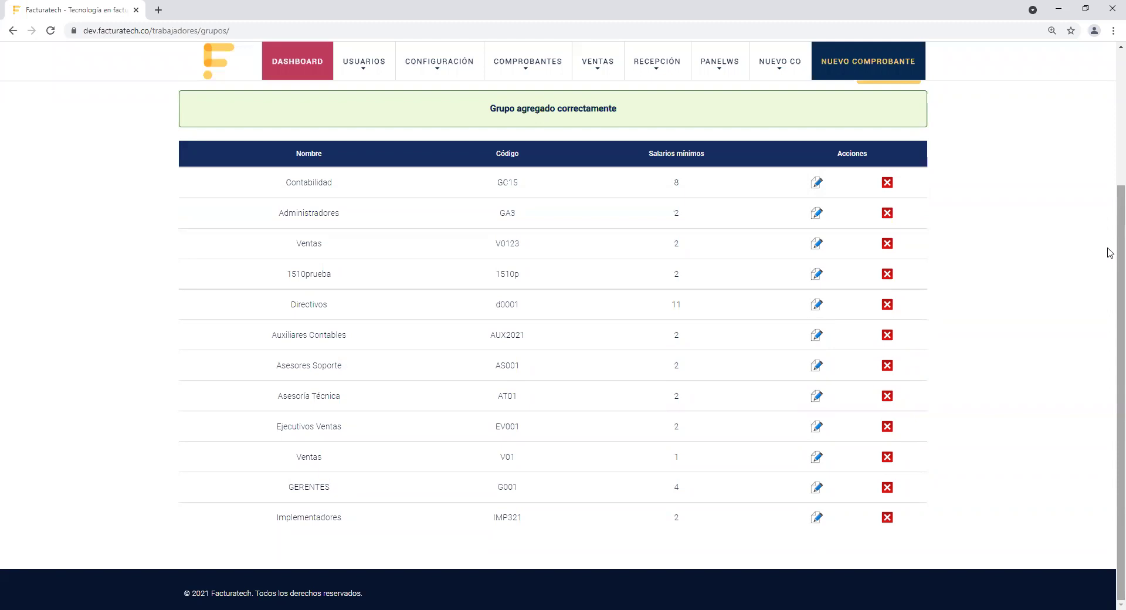
scroll(1111, 253, up, 4)
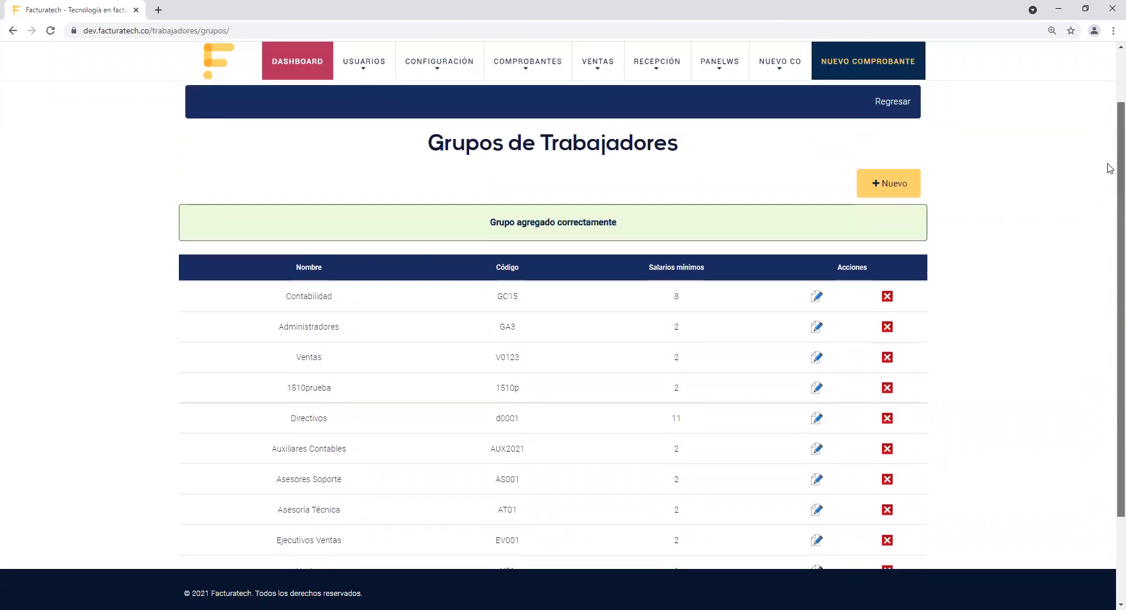
scroll(1110, 135, up, 2)
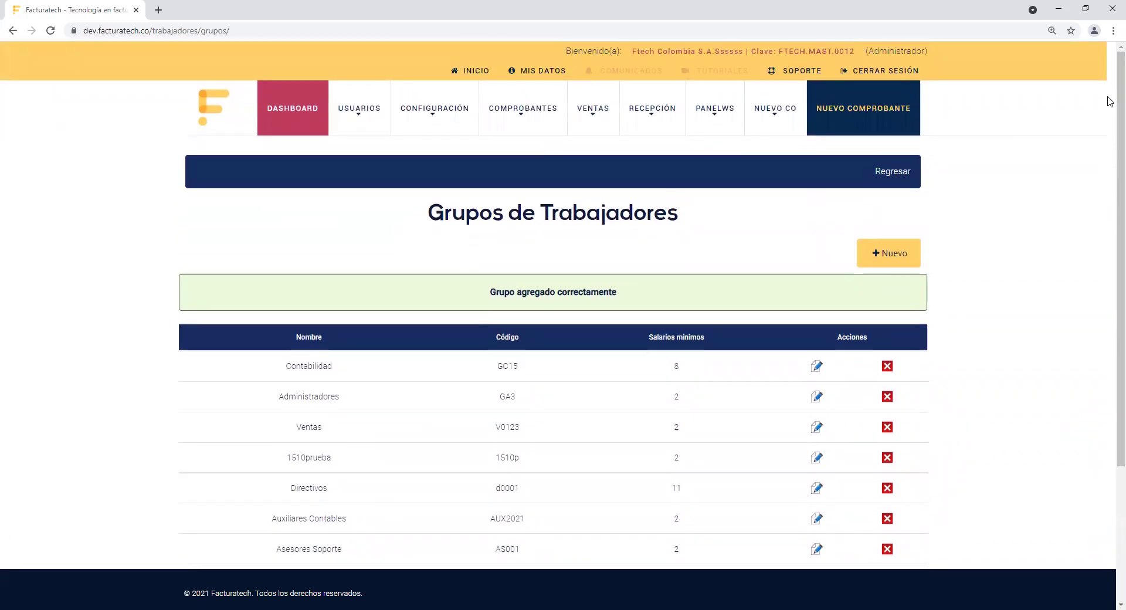
click(903, 172)
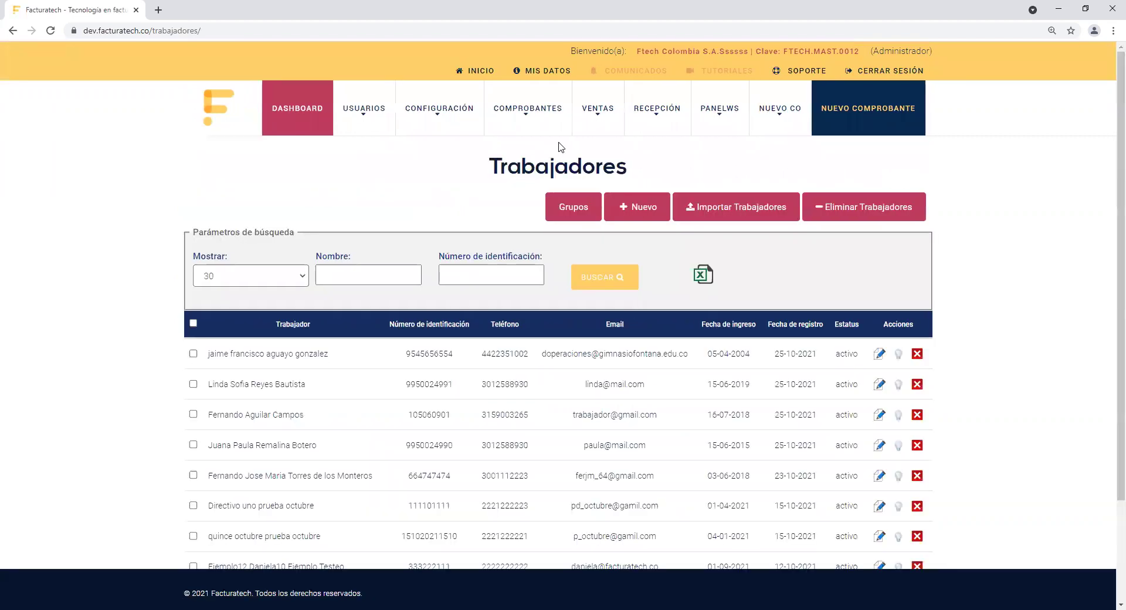
Step: Choose Comprobantes > Nominas > Catálogos to show the Cargos de Trabajadores list
mouse_move(538, 117)
mouse_move(536, 214)
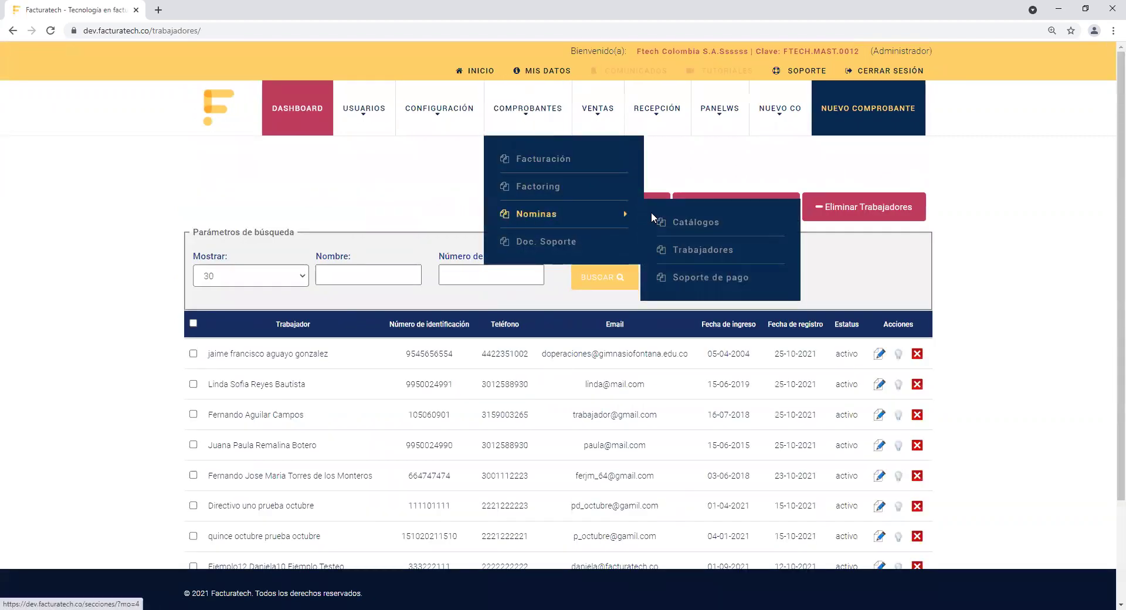
click(698, 223)
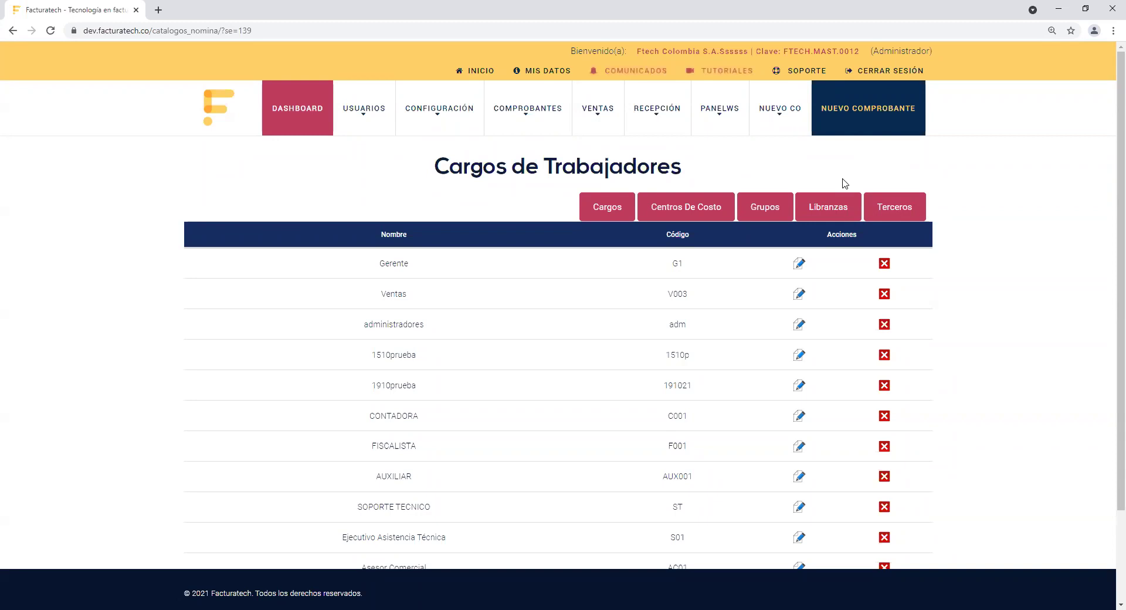
Step: Open the Libranzas catalog and begin a new libranza entity
click(816, 219)
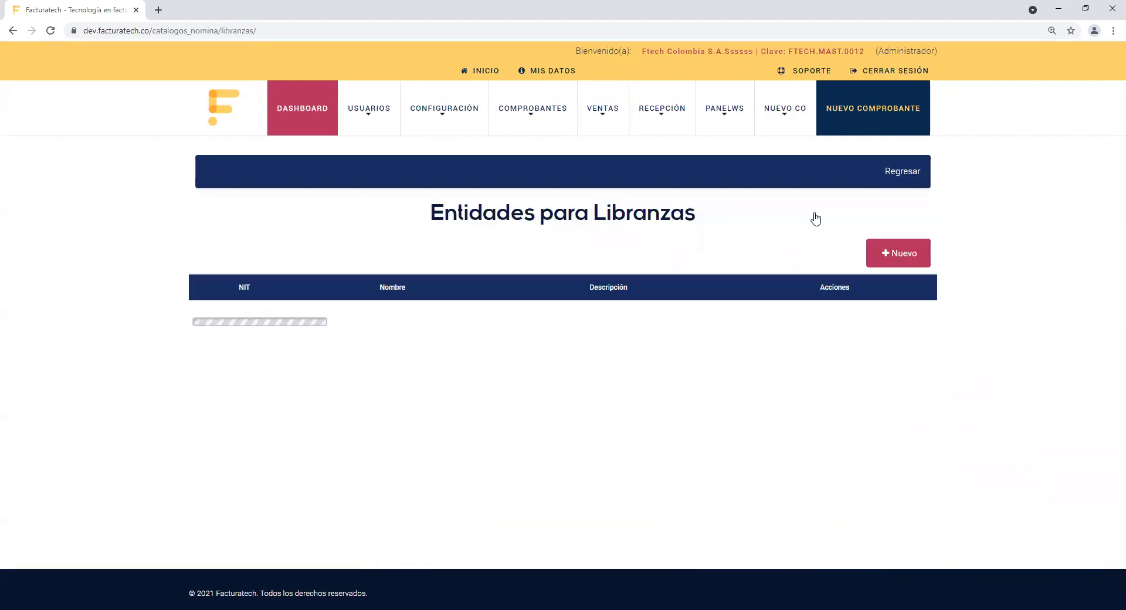
click(892, 252)
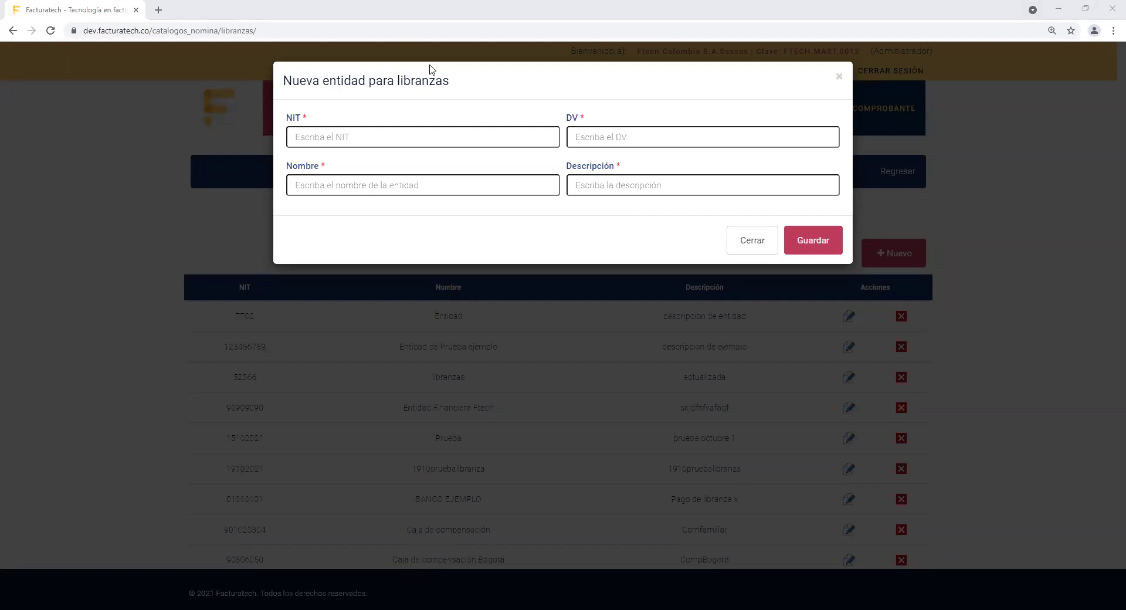
Step: Enter the entity's NIT, DV 0, name 'Entidad de Libranza Ejemplo' and description 'Libranza01', then save
click(308, 133)
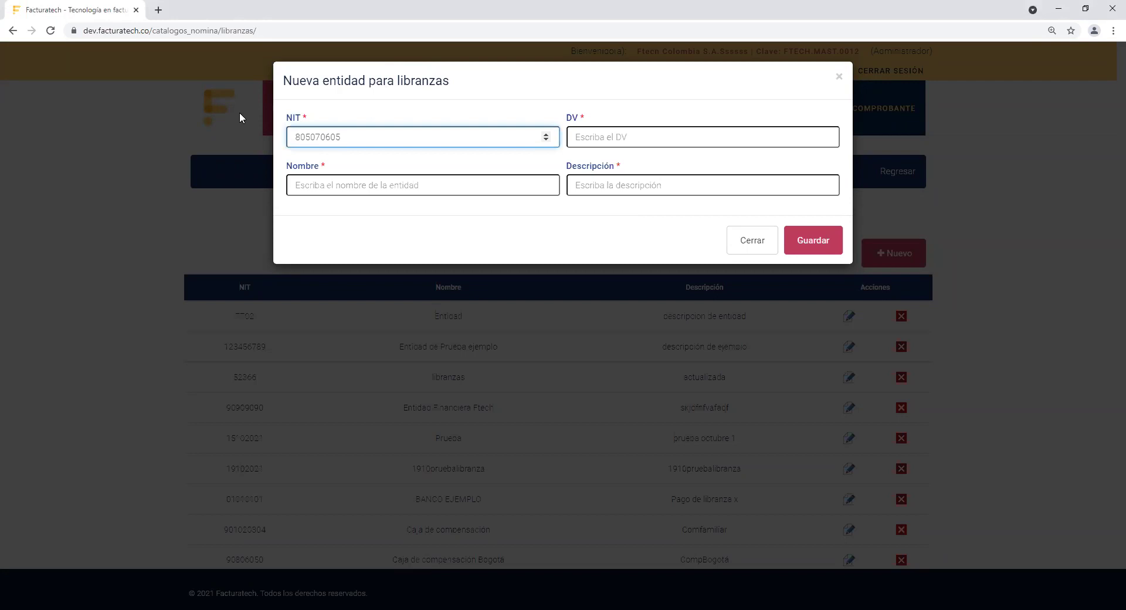
click(611, 135)
text(0)
click(472, 189)
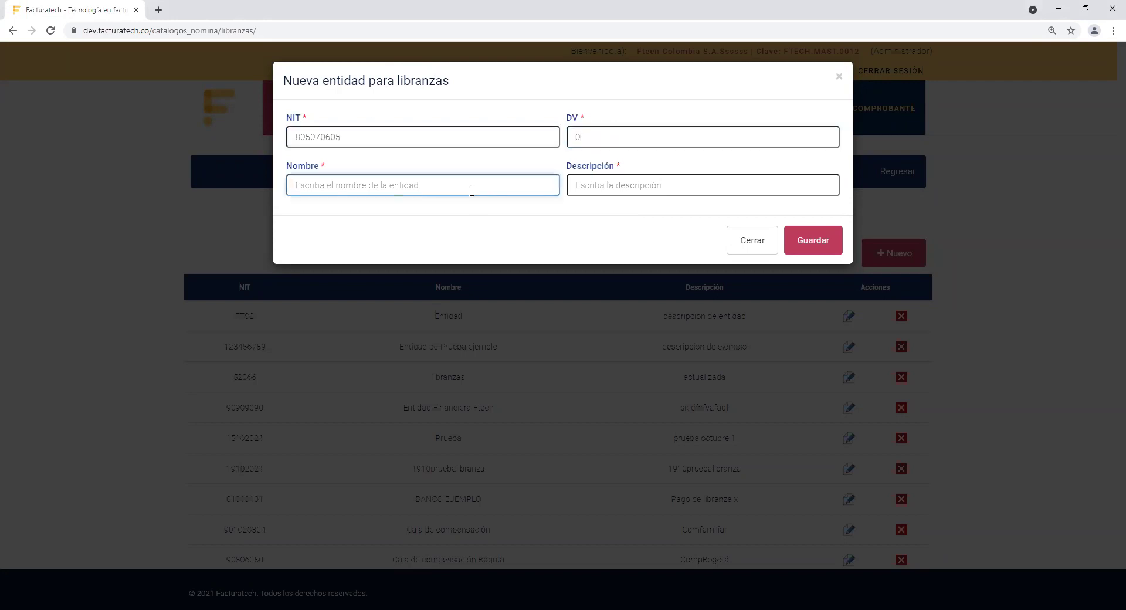
text(Entidad dde Libranza Ejemplo)
key(Tab)
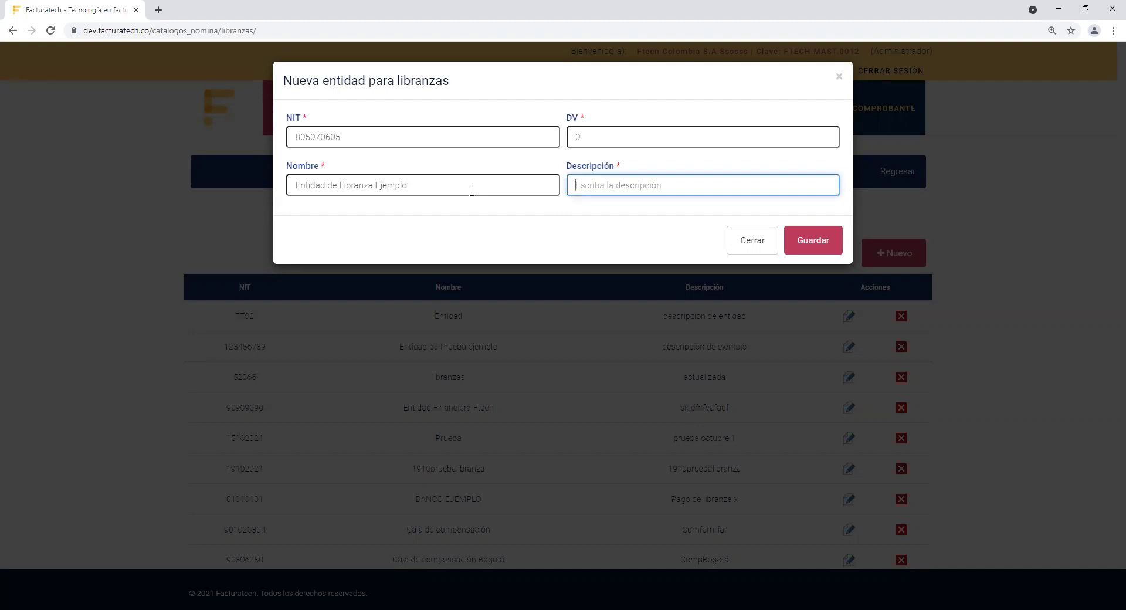
text(Libranza01)
click(787, 238)
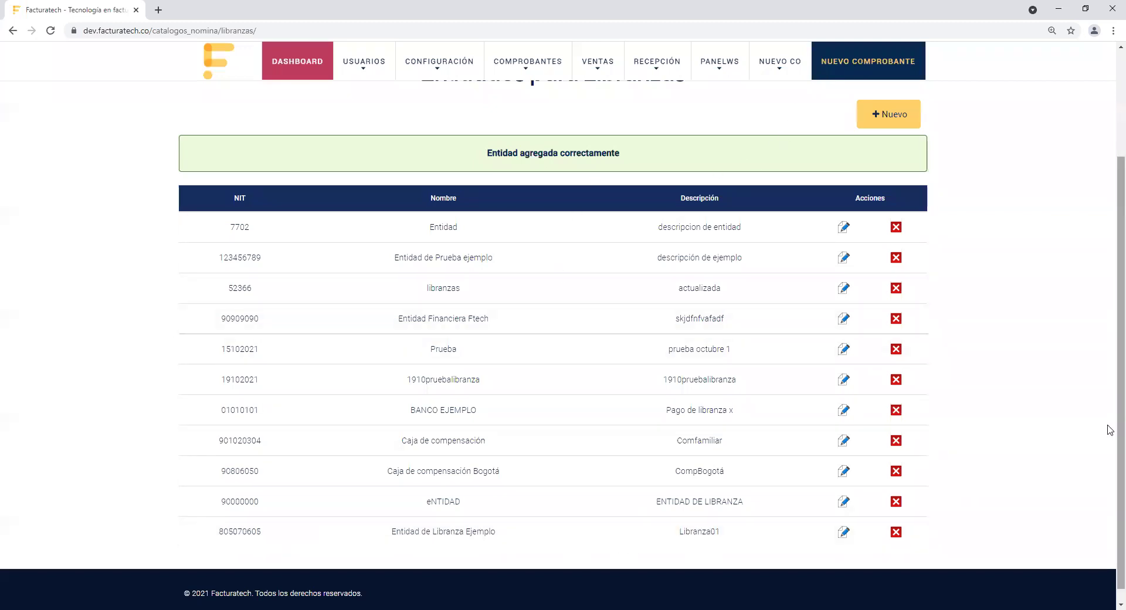
Step: Return from the libranza entities to the Cargos de Trabajadores catalog page
scroll(1110, 429, up, 3)
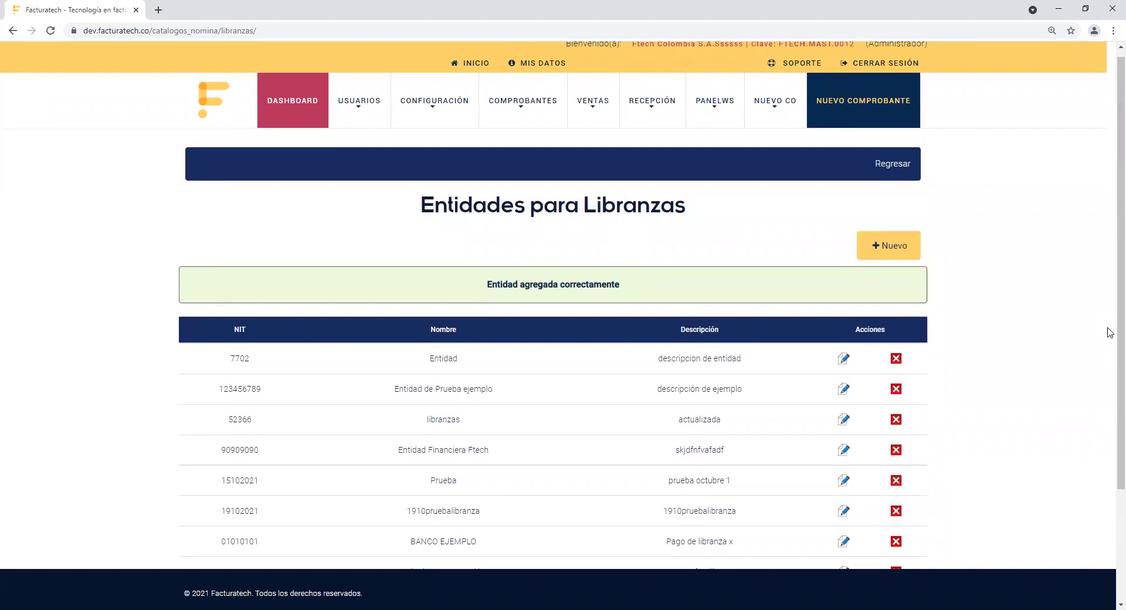
click(892, 164)
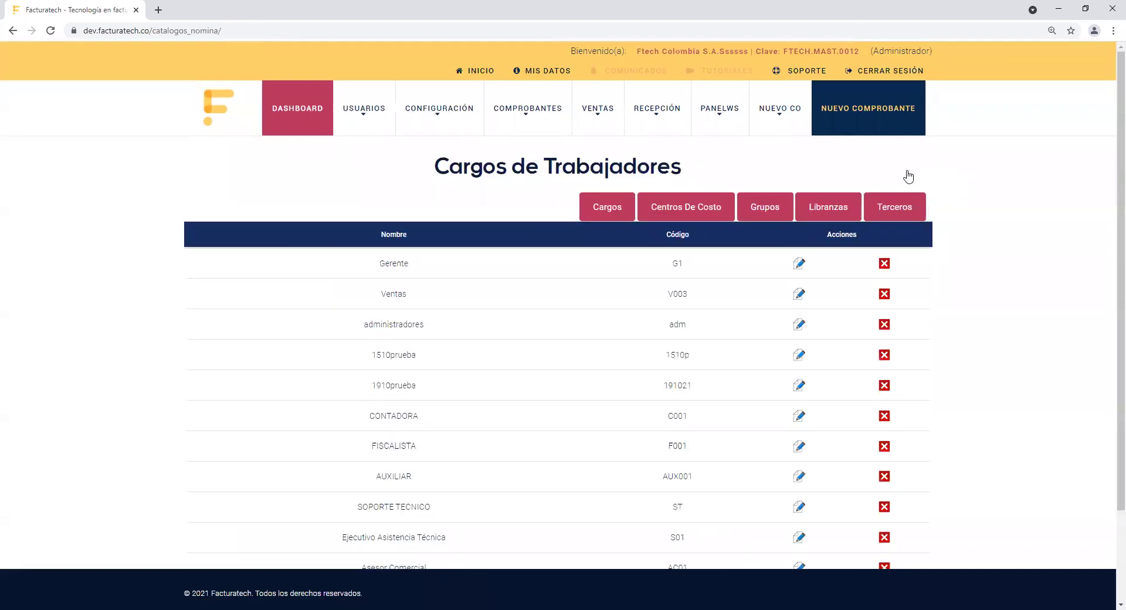
Step: Start a new Terceros entity with its NIT, DV 4, name 'Entidad Pago a Terceros', description 'Terceros02'
click(897, 210)
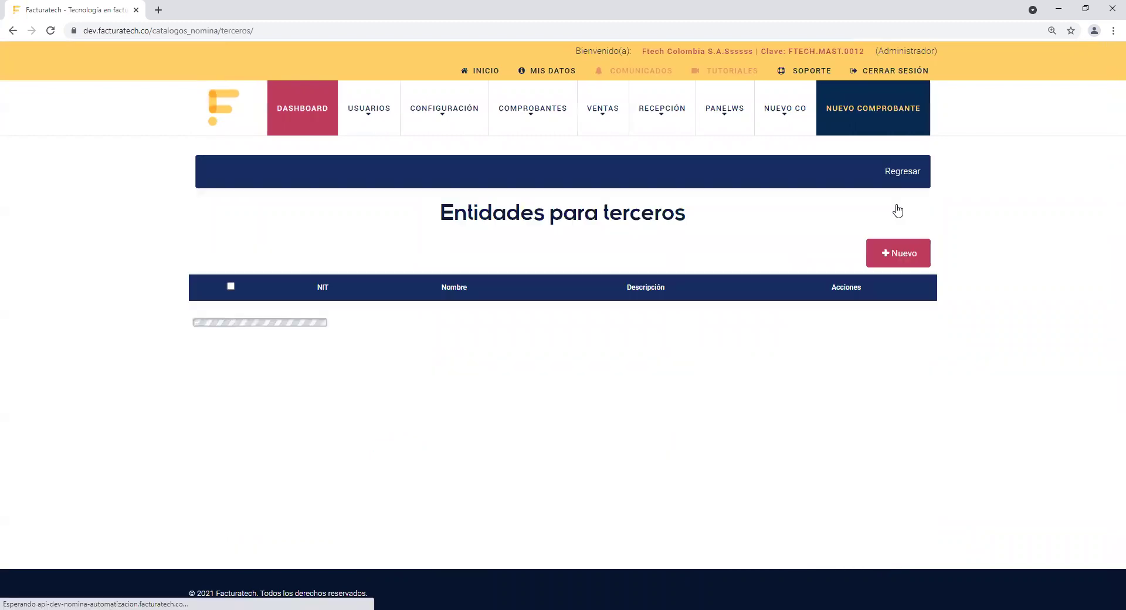
click(890, 253)
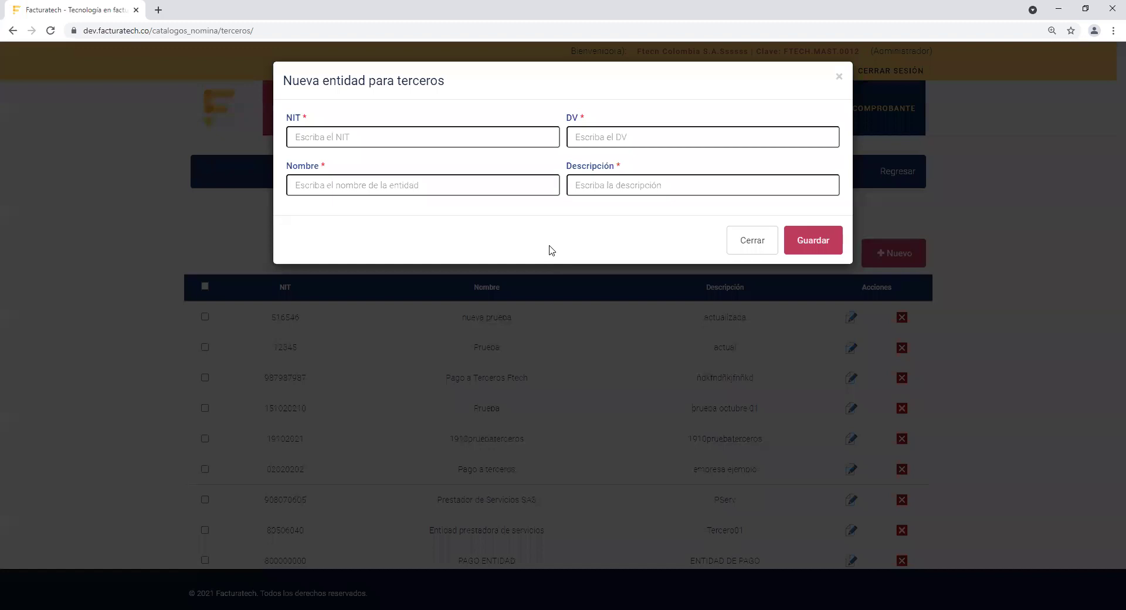
click(520, 135)
key(Tab)
key(Tab)
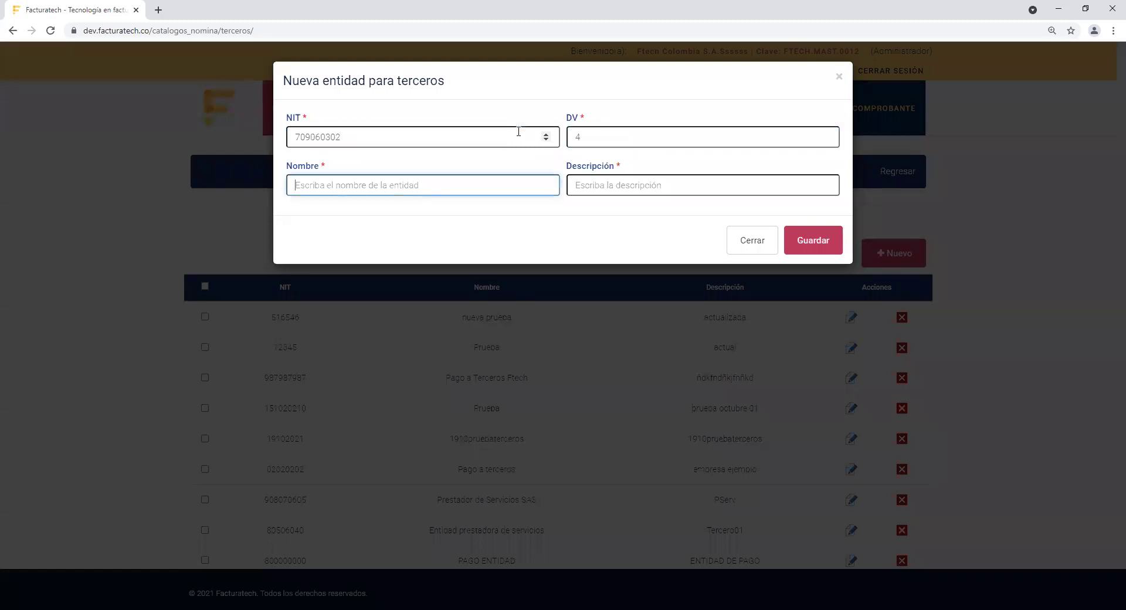
key(Tab)
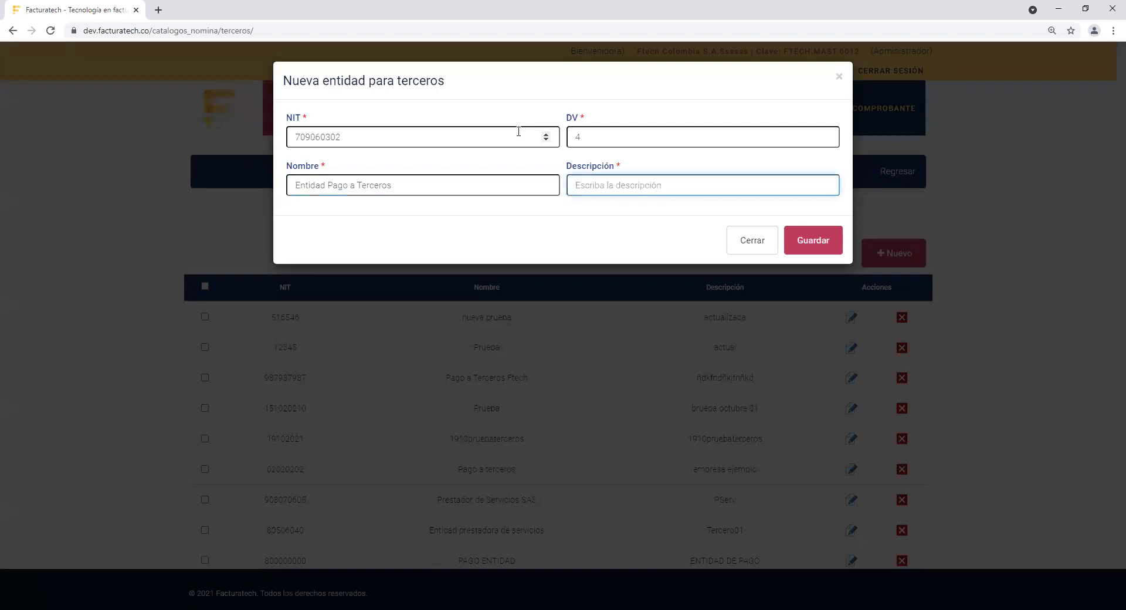
Step: Save the Entidad Pago a Terceros entity and go back to the payroll catalogs
click(813, 241)
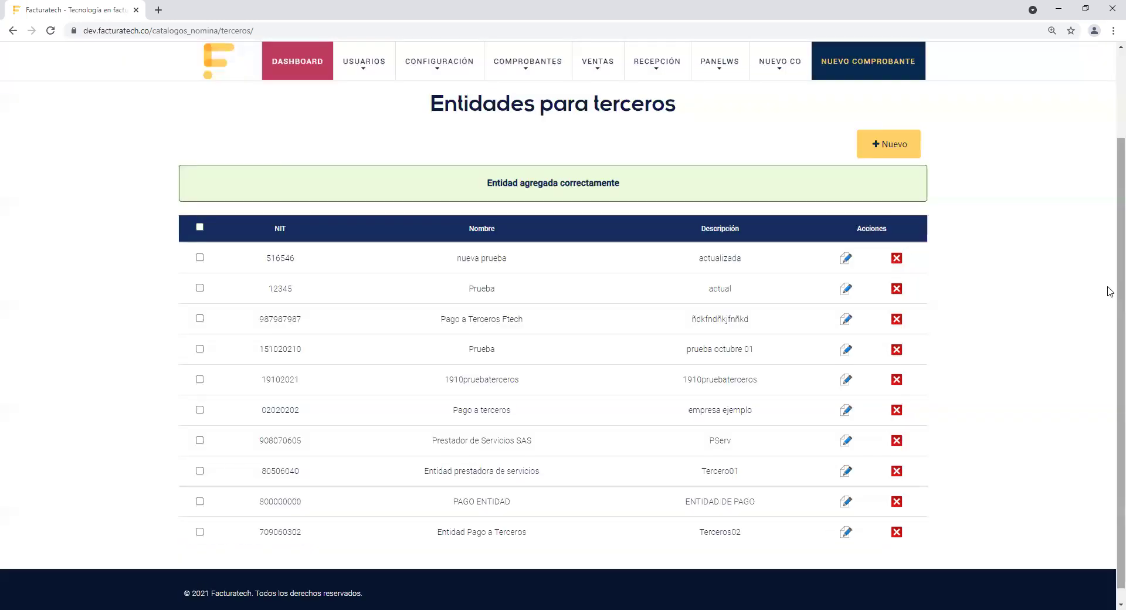
scroll(1110, 235, up, 2)
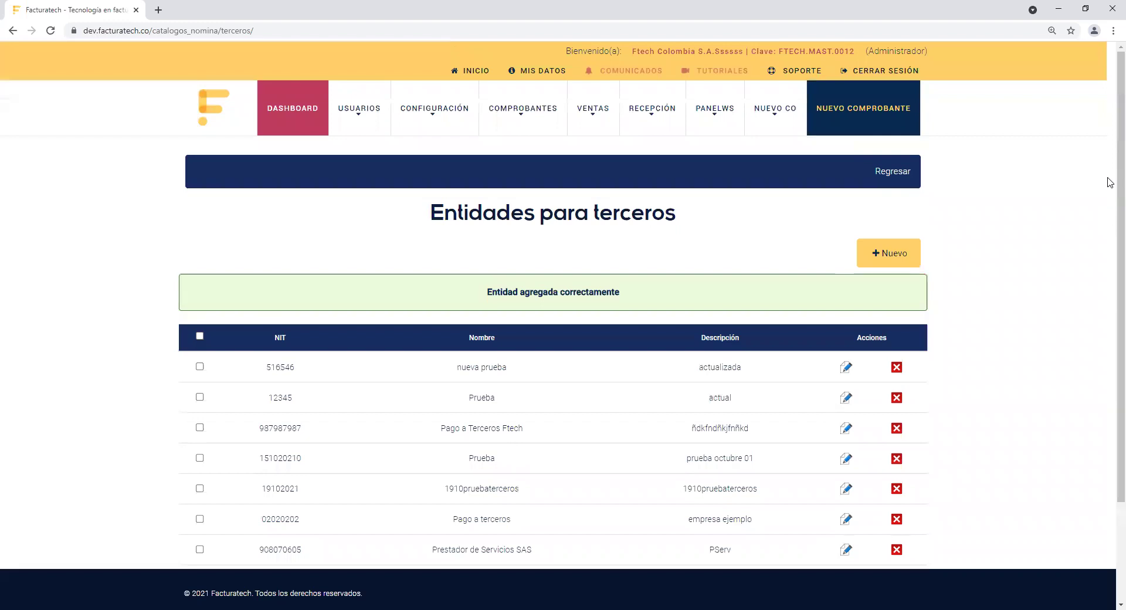
click(893, 171)
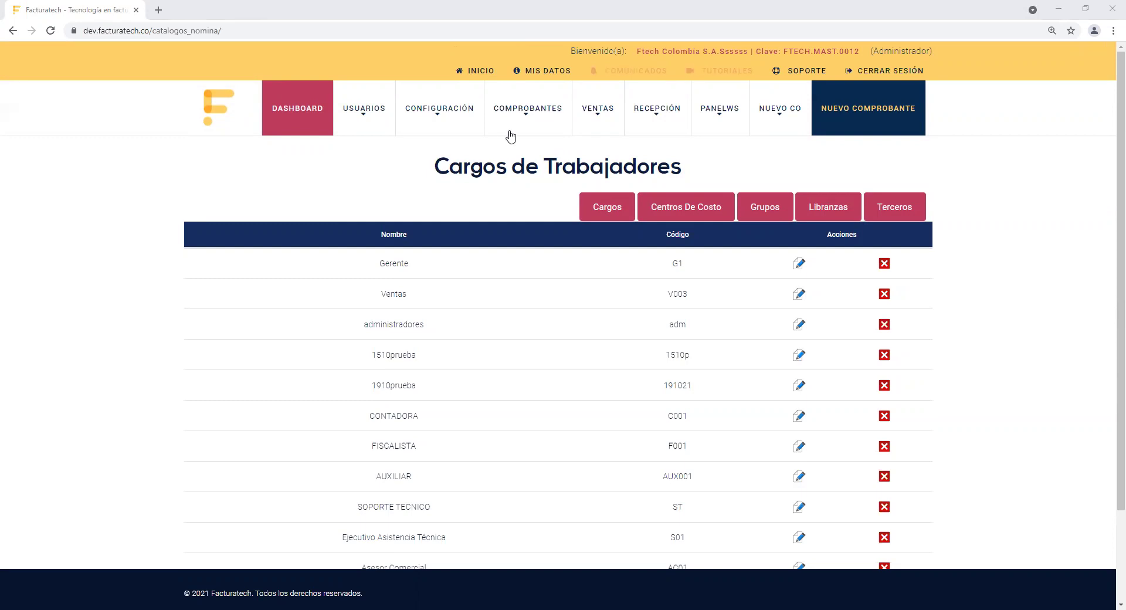
mouse_move(531, 107)
mouse_move(560, 214)
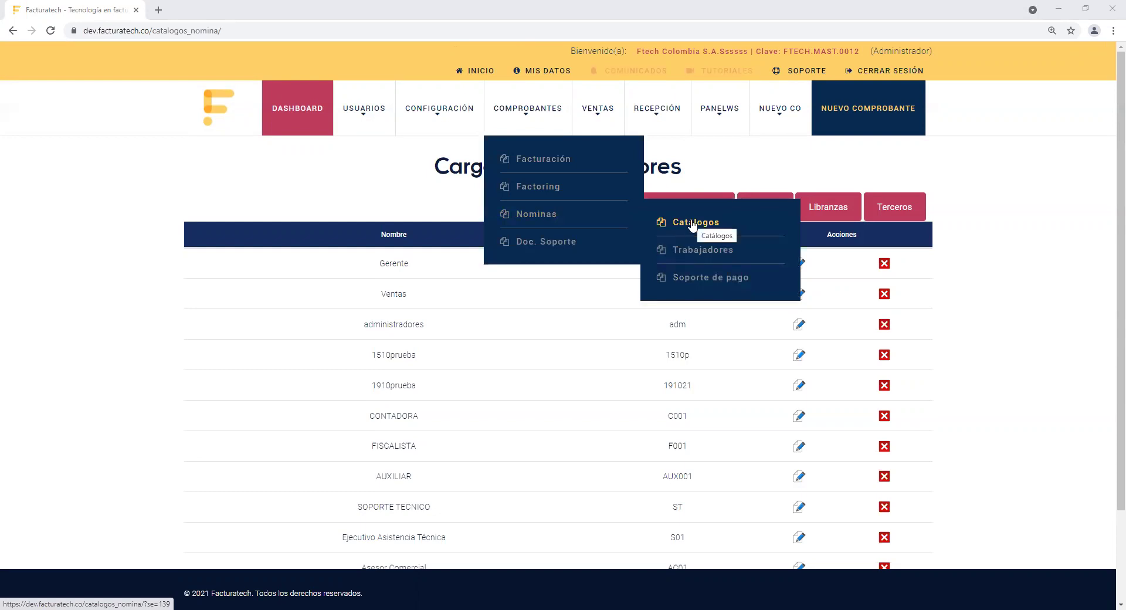
Step: Reload the payroll Catálogos page showing Cargos de Trabajadores
click(712, 223)
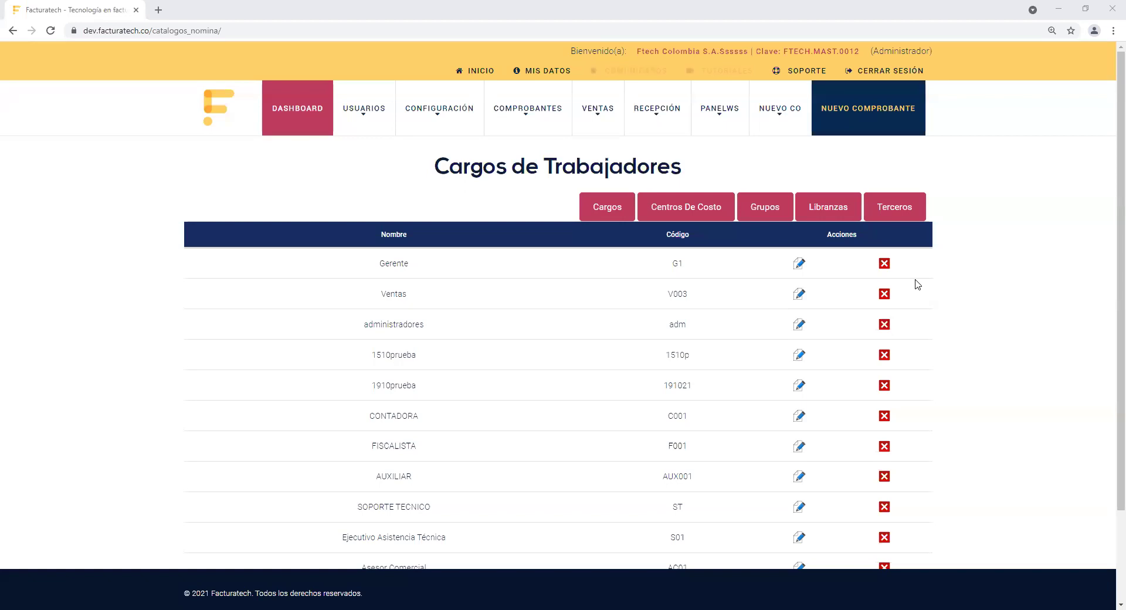
Step: Open Terceros, start a new entity, close the form unsaved, and go back to Cargos de Trabajadores
click(880, 204)
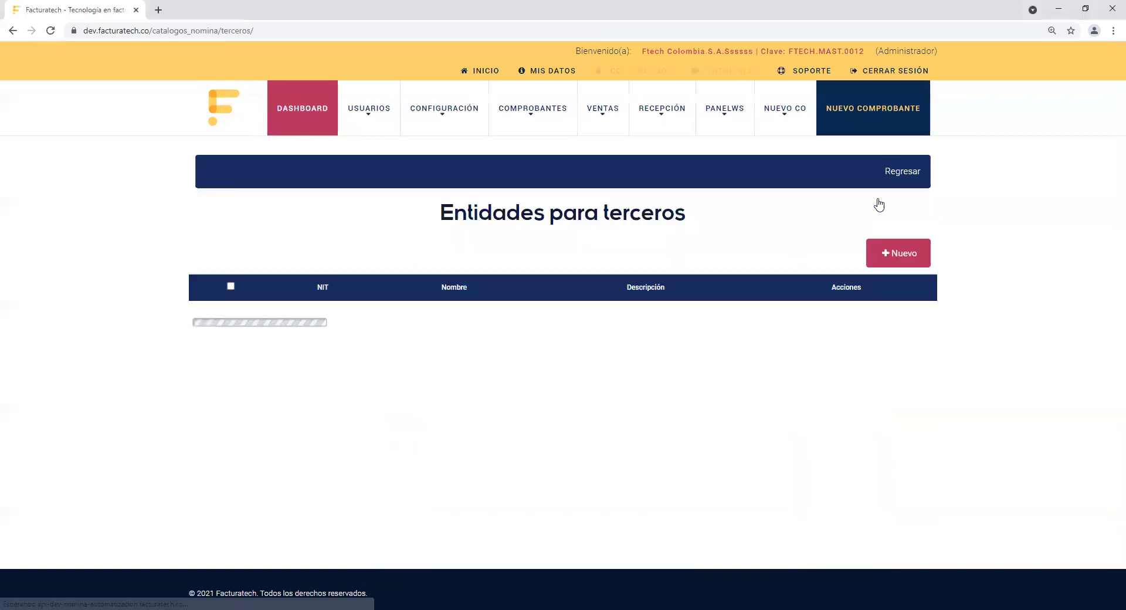
click(887, 254)
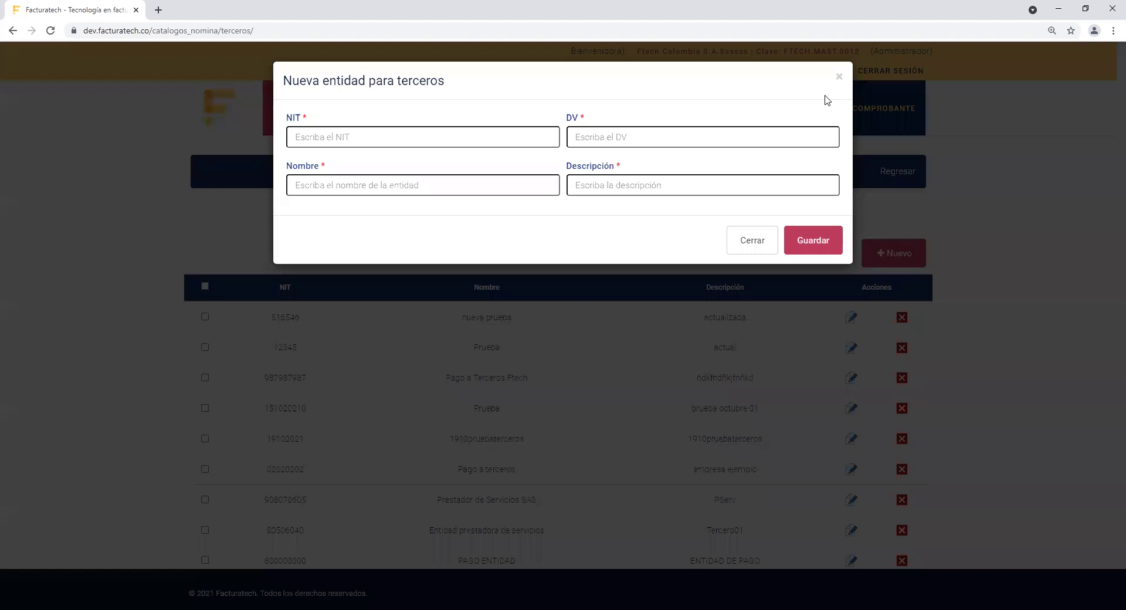
click(838, 77)
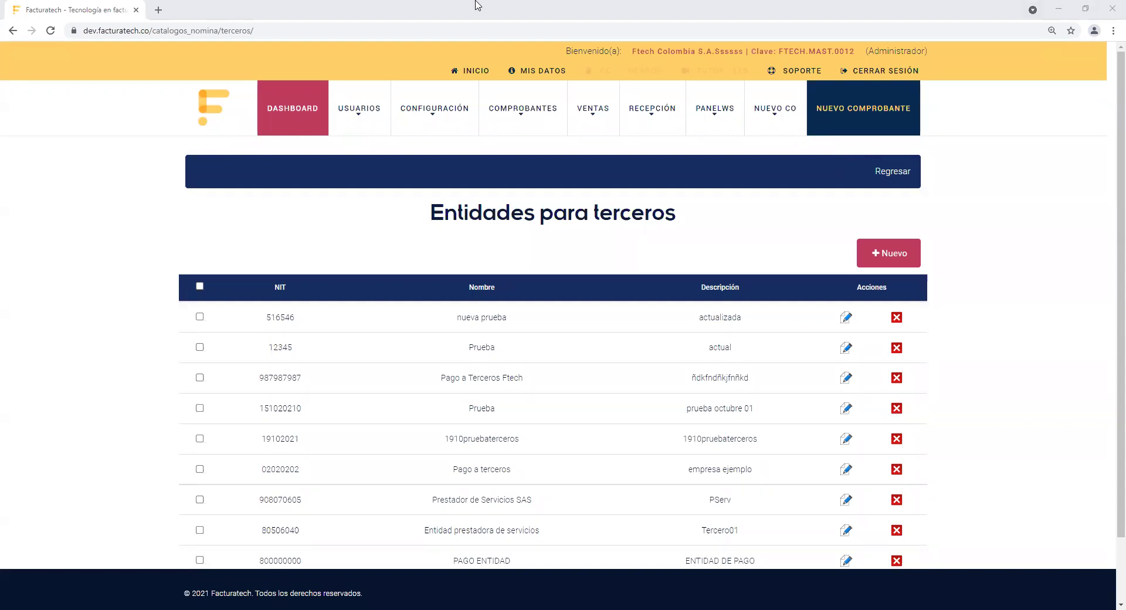
click(894, 172)
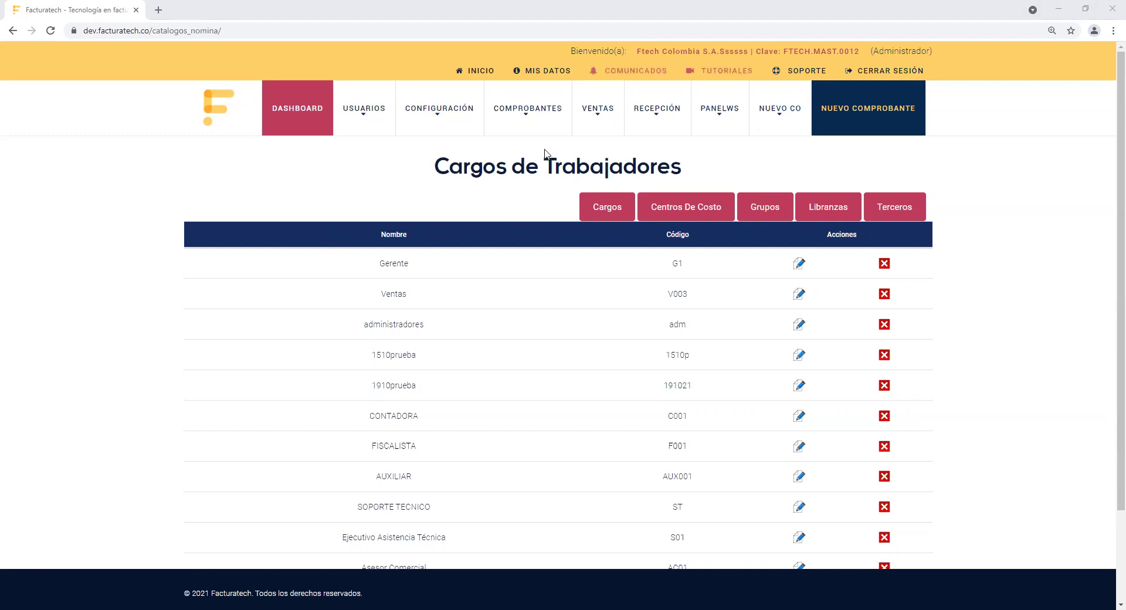
Step: Show the COMPROBANTES menu listing Facturación, Factoring, Nominas and Doc. Soporte
mouse_move(535, 111)
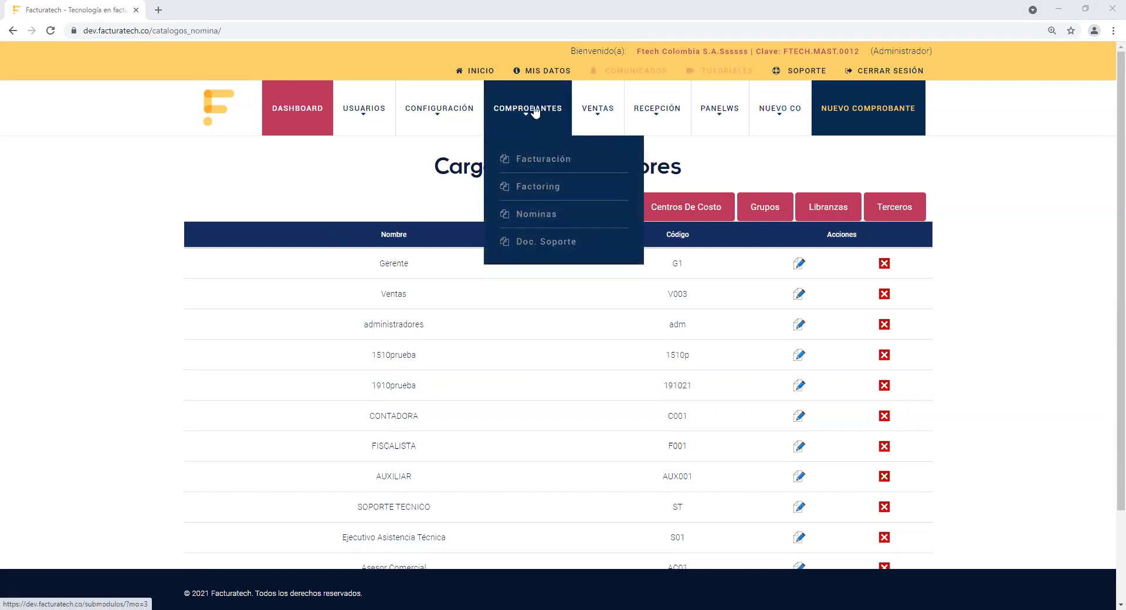
mouse_move(601, 214)
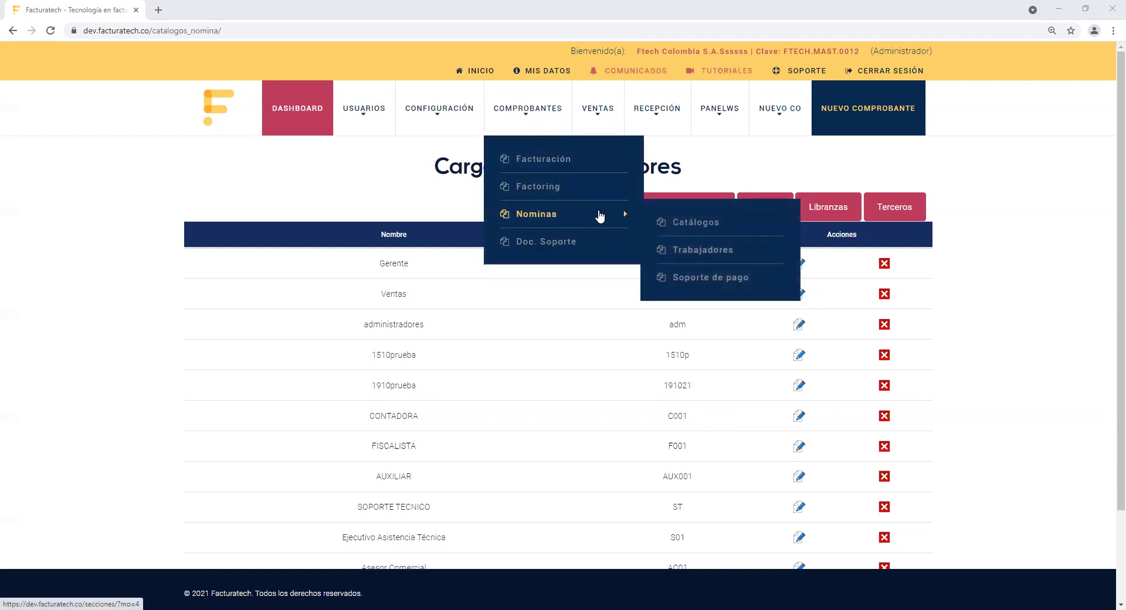
Step: Go to Nominas > Trabajadores and start a new worker with + Nuevo
click(711, 253)
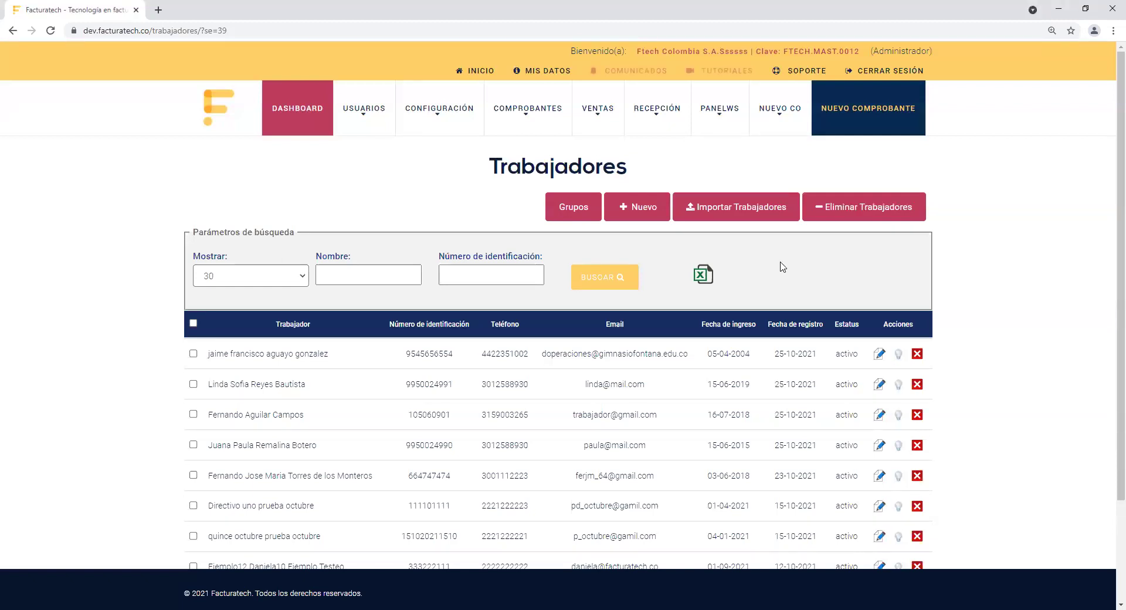
click(632, 221)
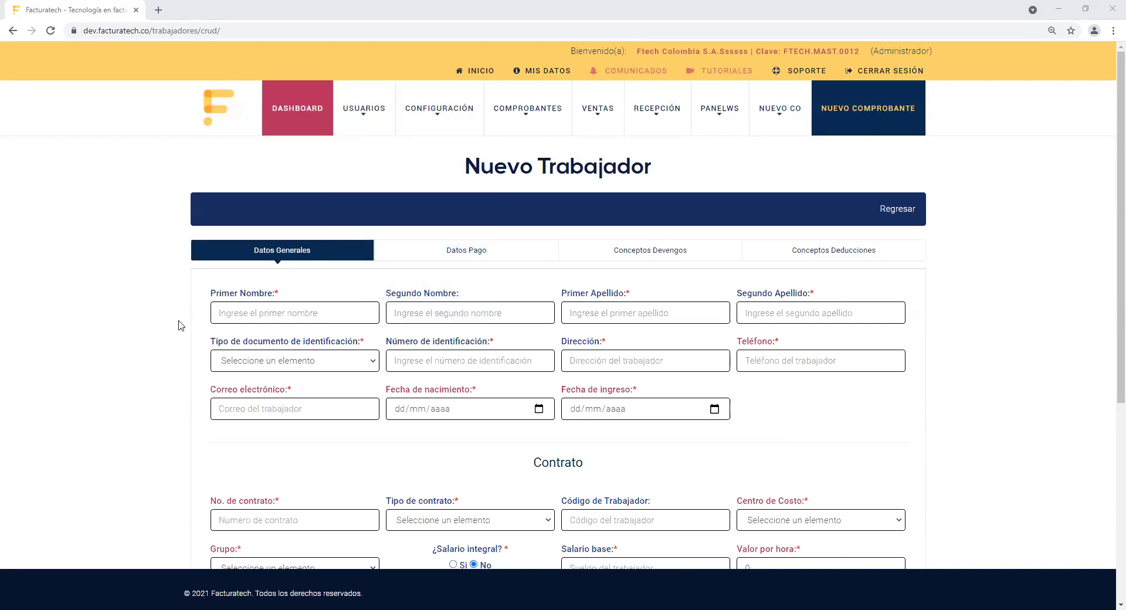
Step: Scroll through the blank Nuevo Trabajador form and put the cursor in Primer Nombre
scroll(1111, 343, down, 2)
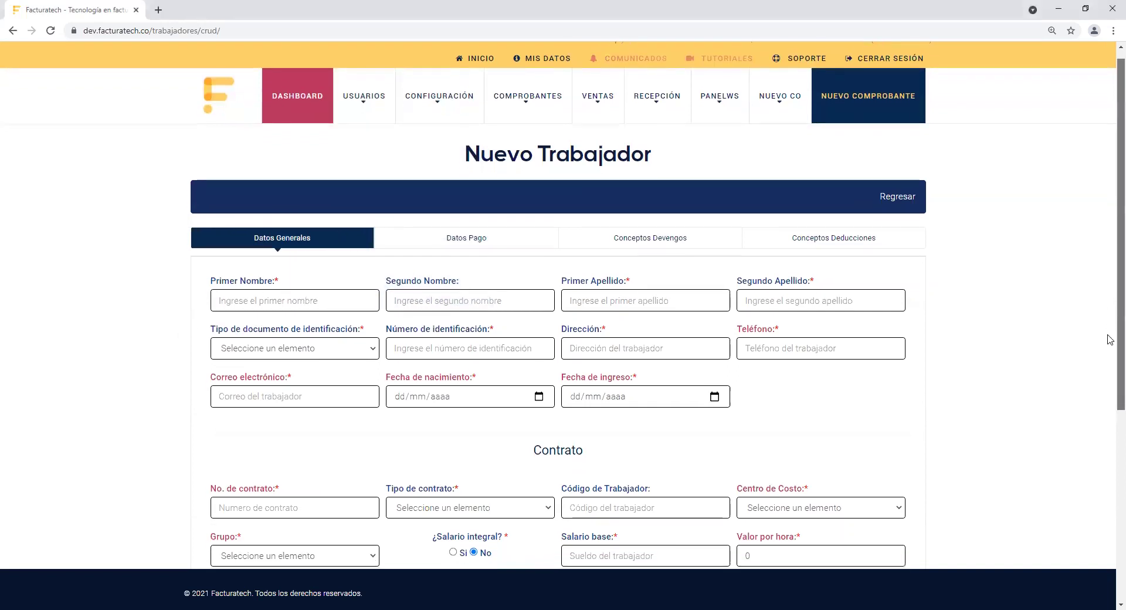
scroll(1110, 340, down, 3)
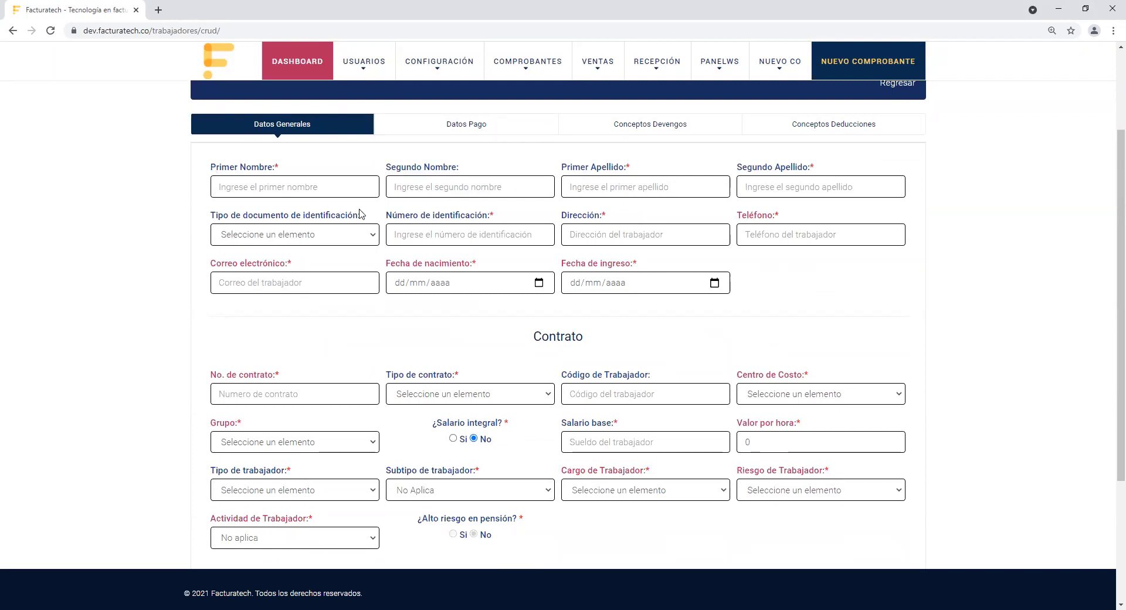
click(343, 190)
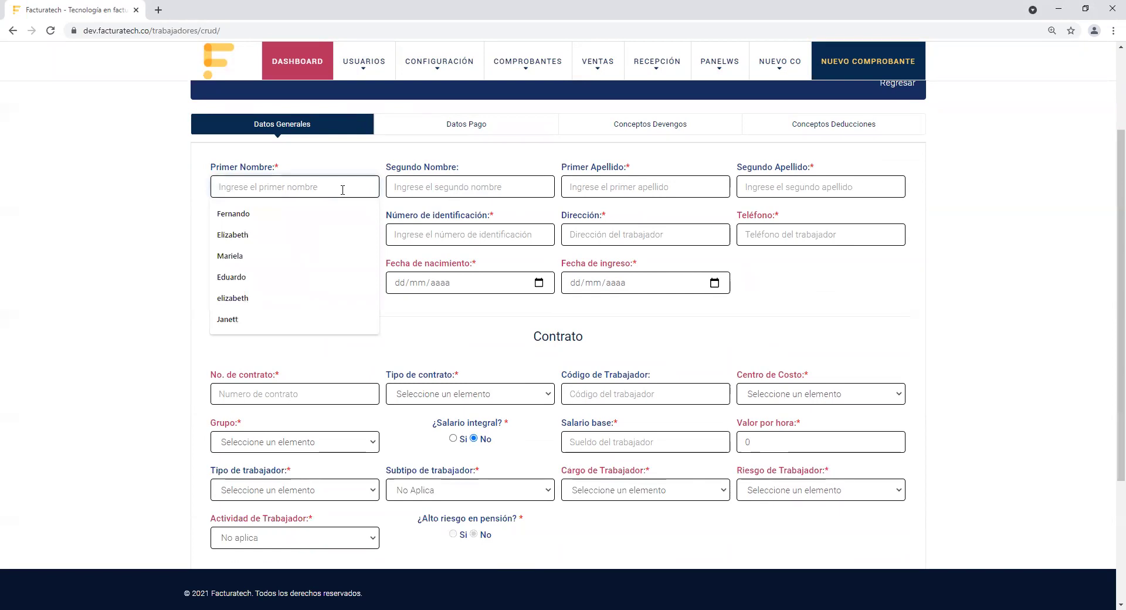
Step: Enter the worker's first name and both surnames
key(Tab)
key(Tab)
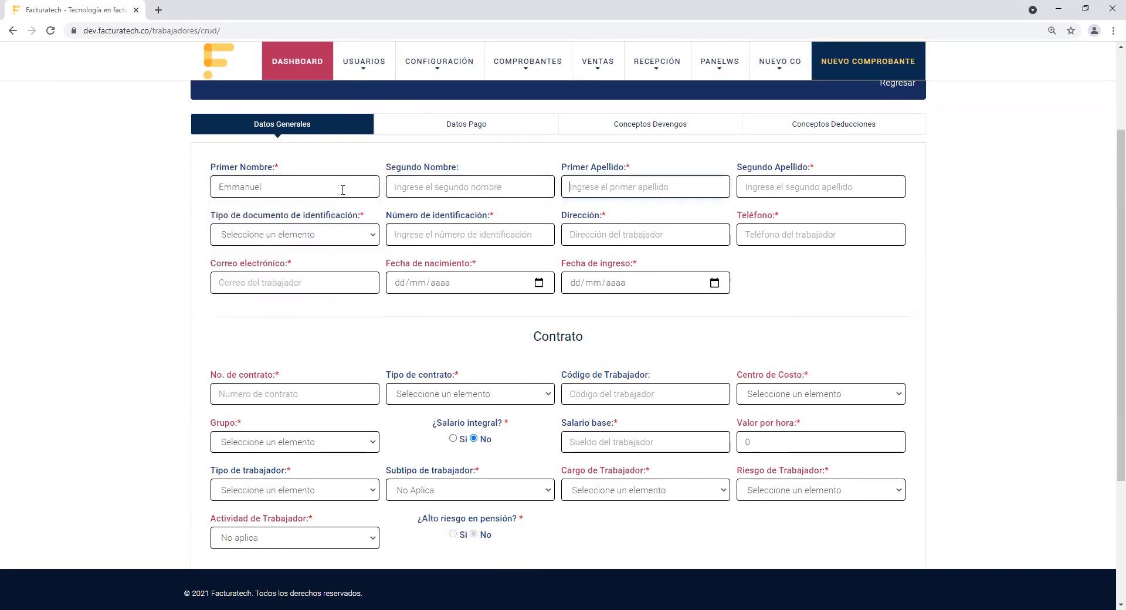
key(Tab)
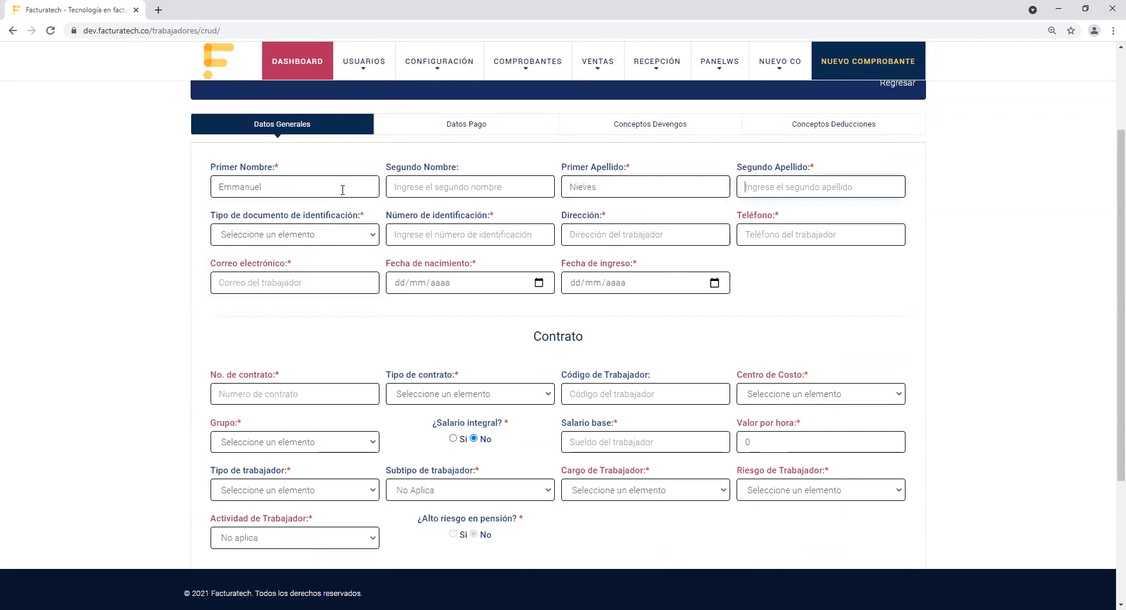
drag(212, 216, 367, 226)
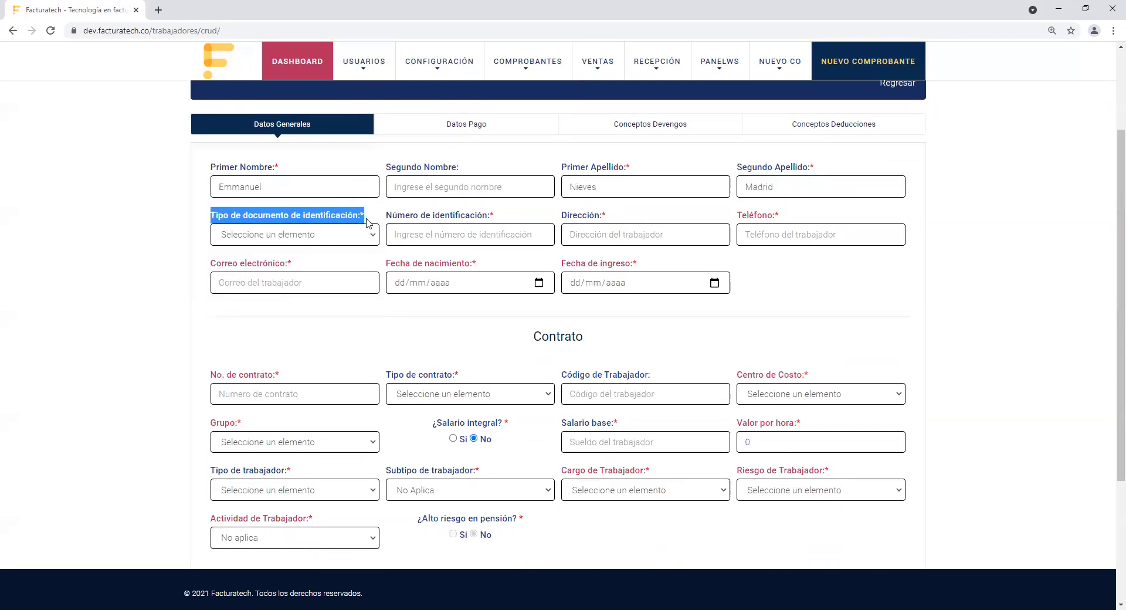
Step: Set document type to Cédula de ciudadanía, then enter the worker's ID number and address
click(368, 237)
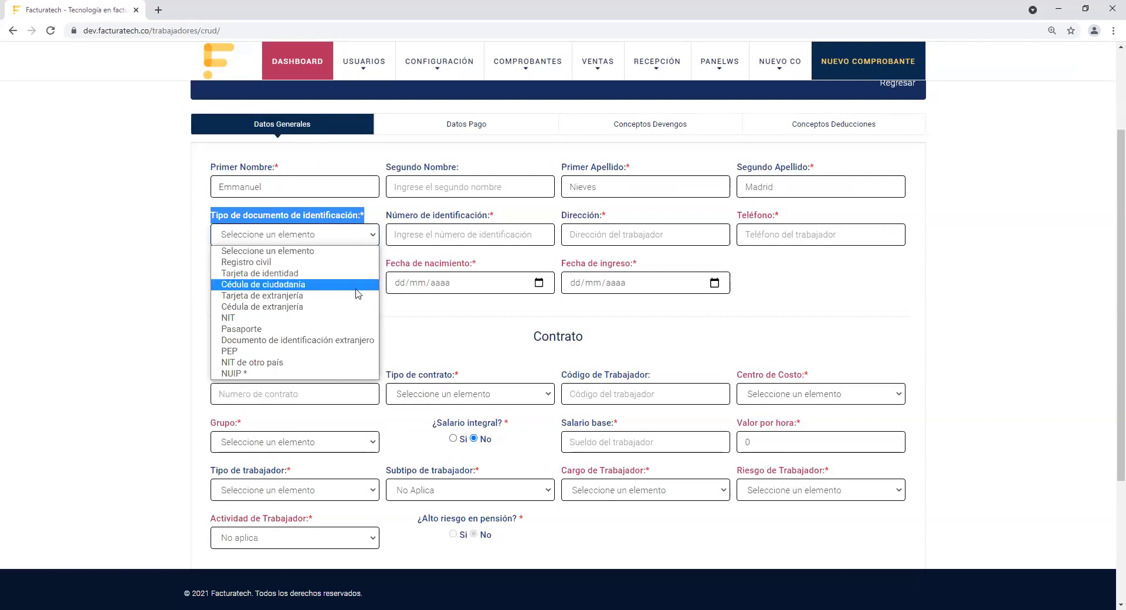
click(354, 285)
click(399, 238)
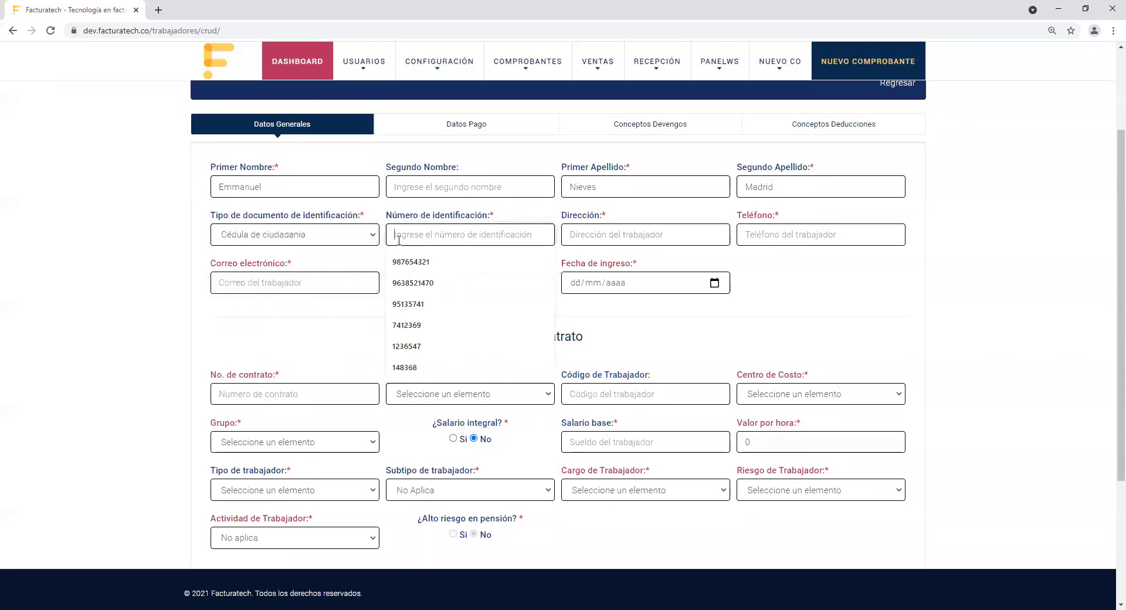
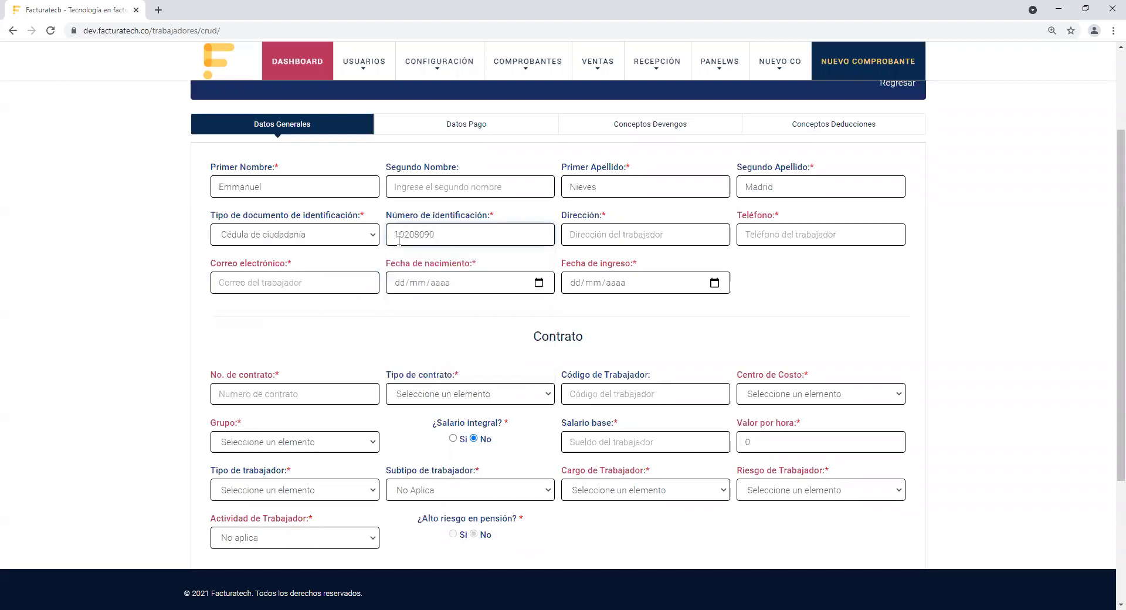
click(587, 234)
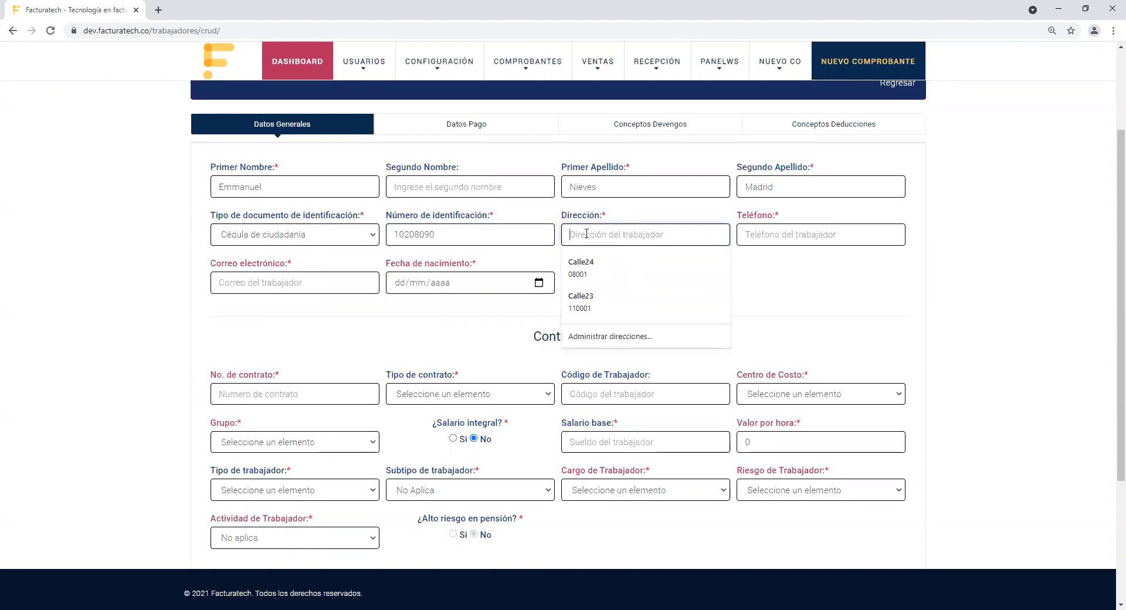
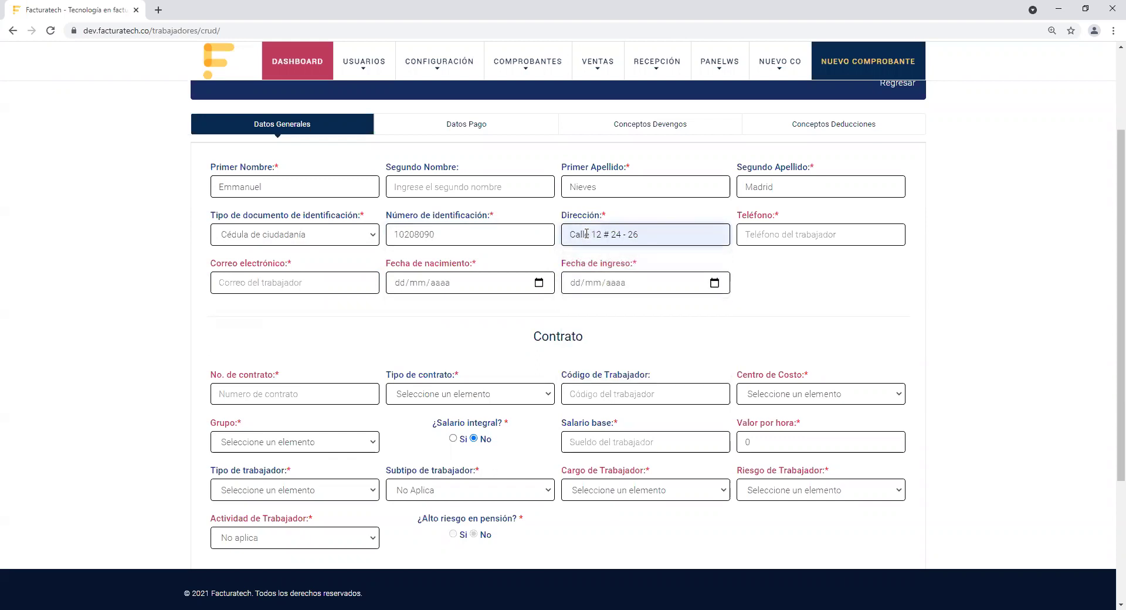
Step: Fill in the worker's phone number and e-mail from saved suggestions
click(774, 230)
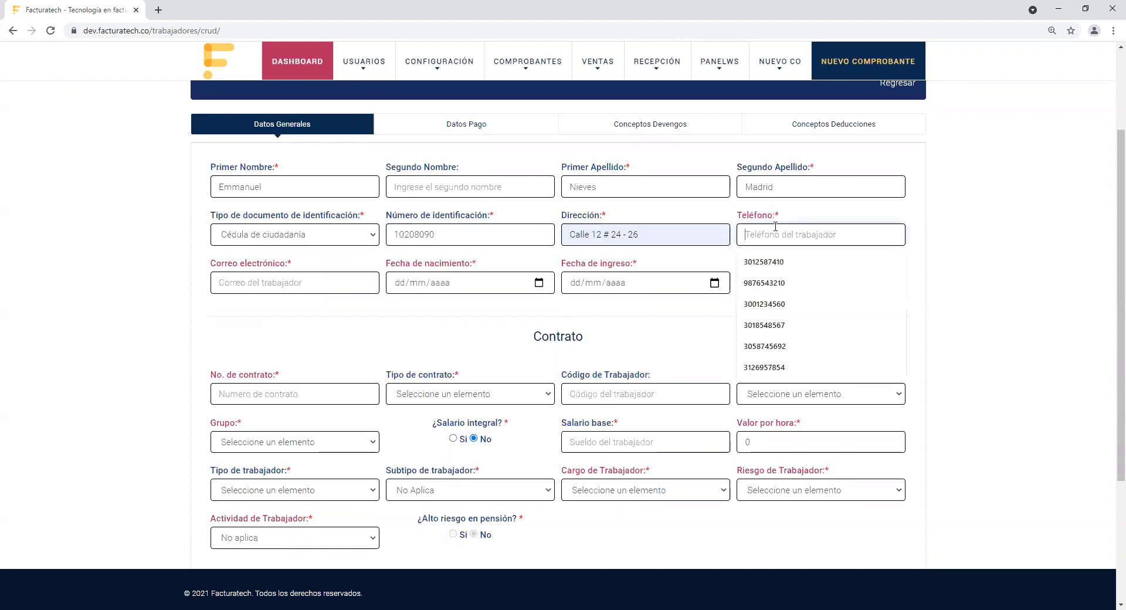
click(774, 262)
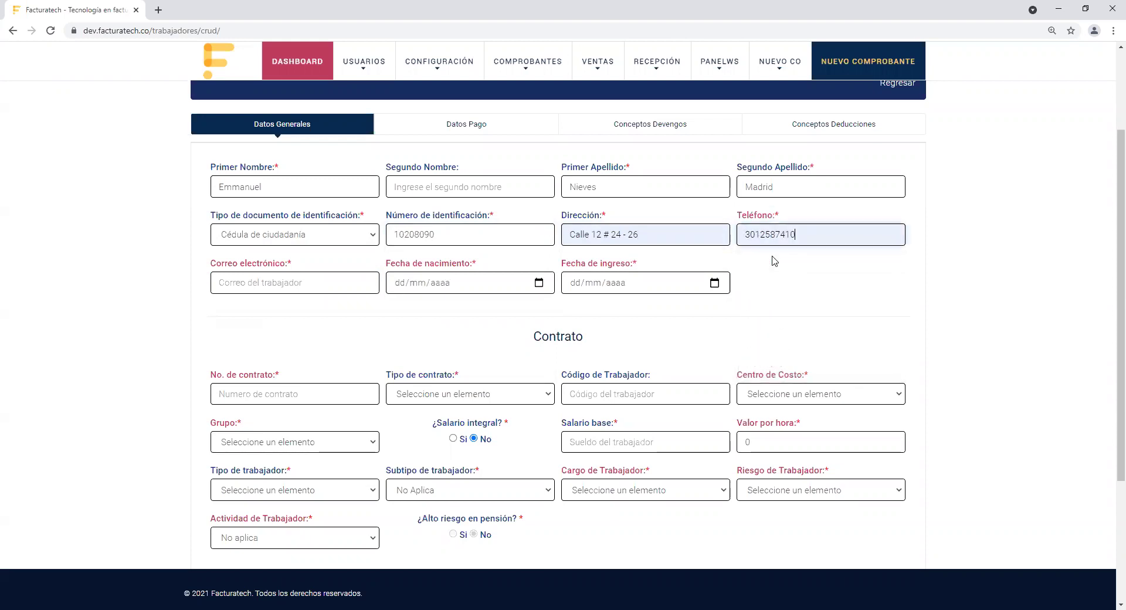
drag(212, 266, 303, 270)
click(303, 285)
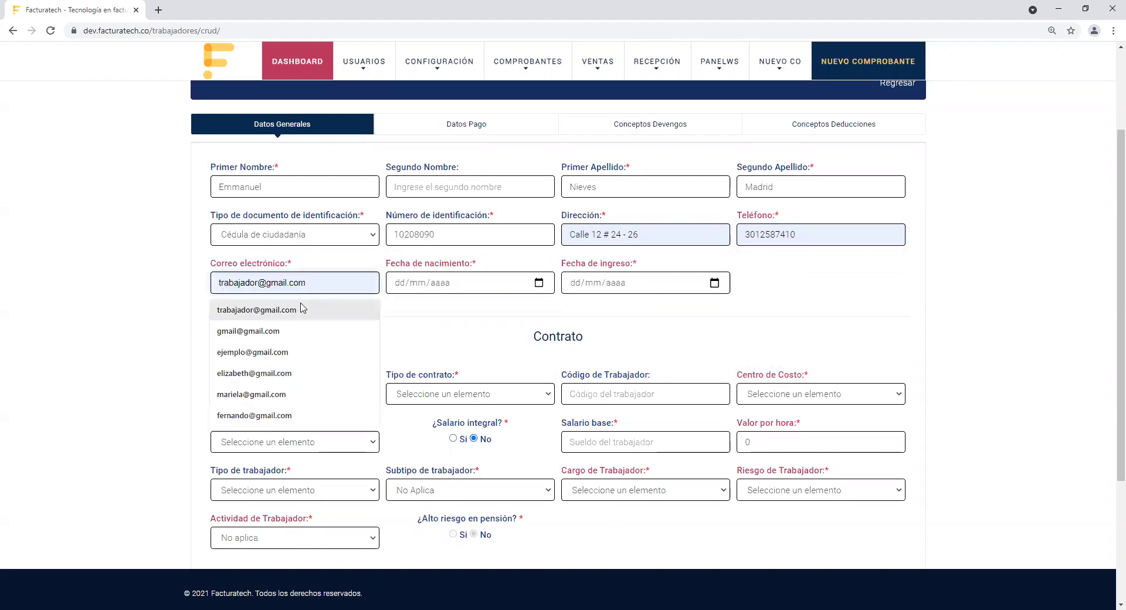
click(302, 308)
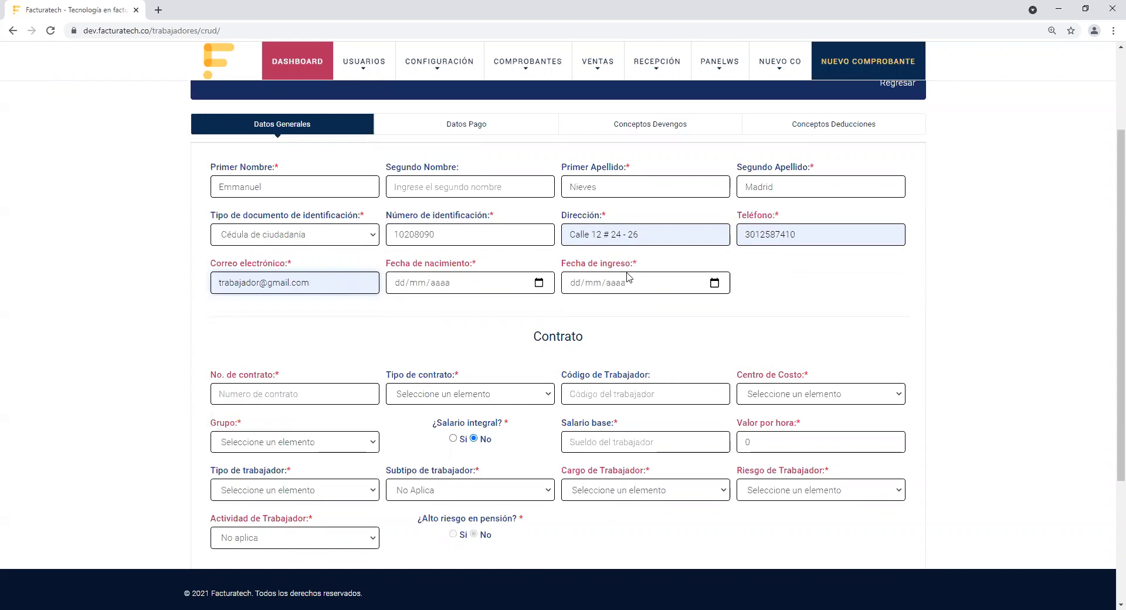
Step: Enter Fecha de nacimiento 02/03/2000 and Fecha de ingreso 15/01/2019
click(458, 286)
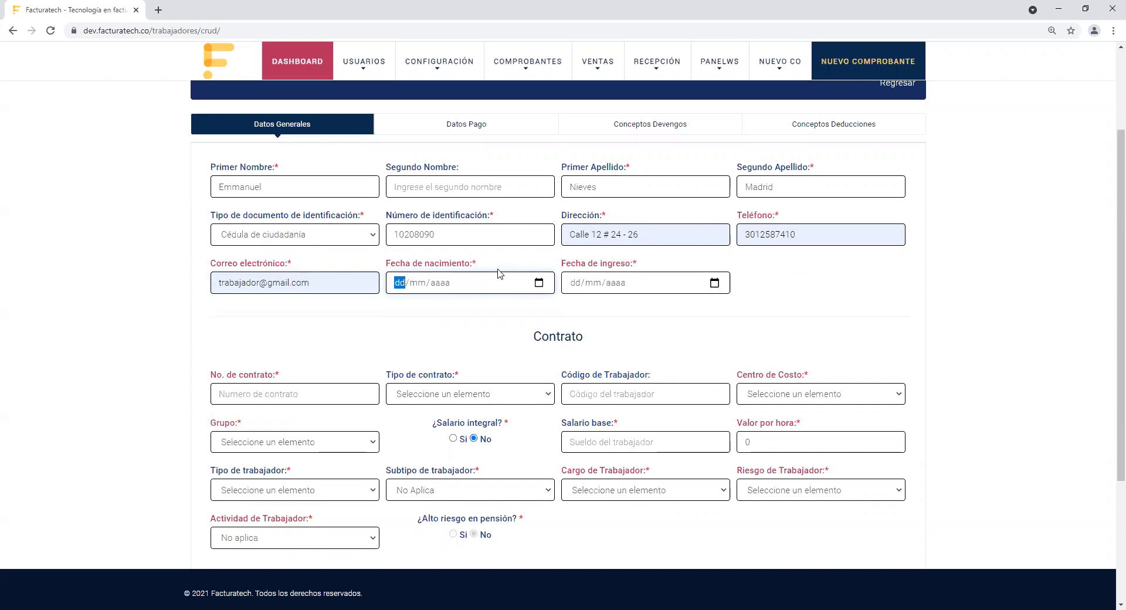
text(02/03/2000)
click(578, 286)
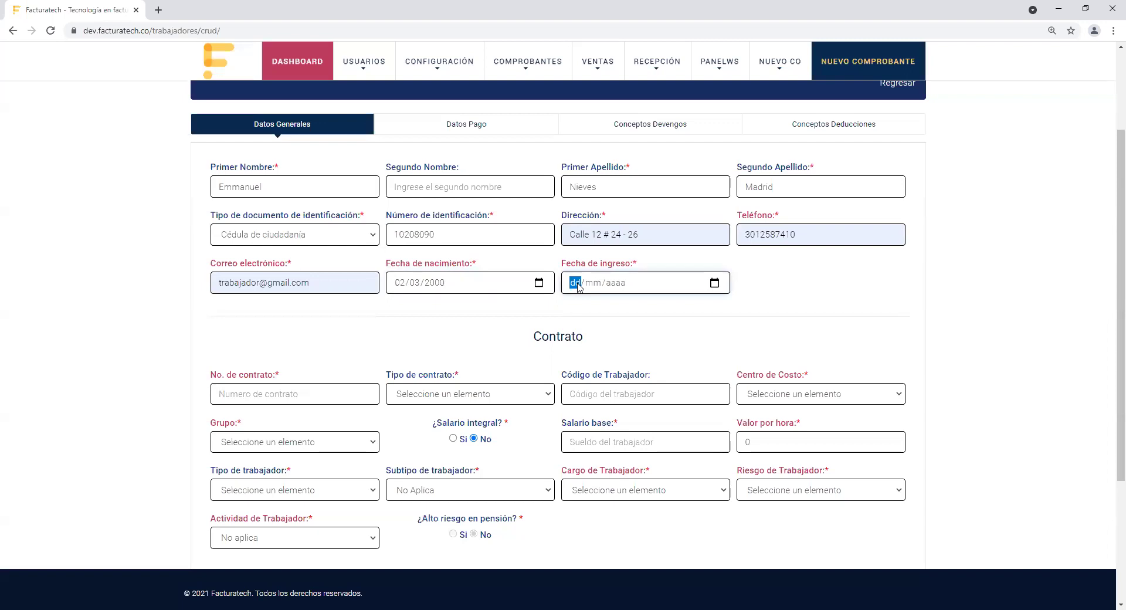
text(15/01/)
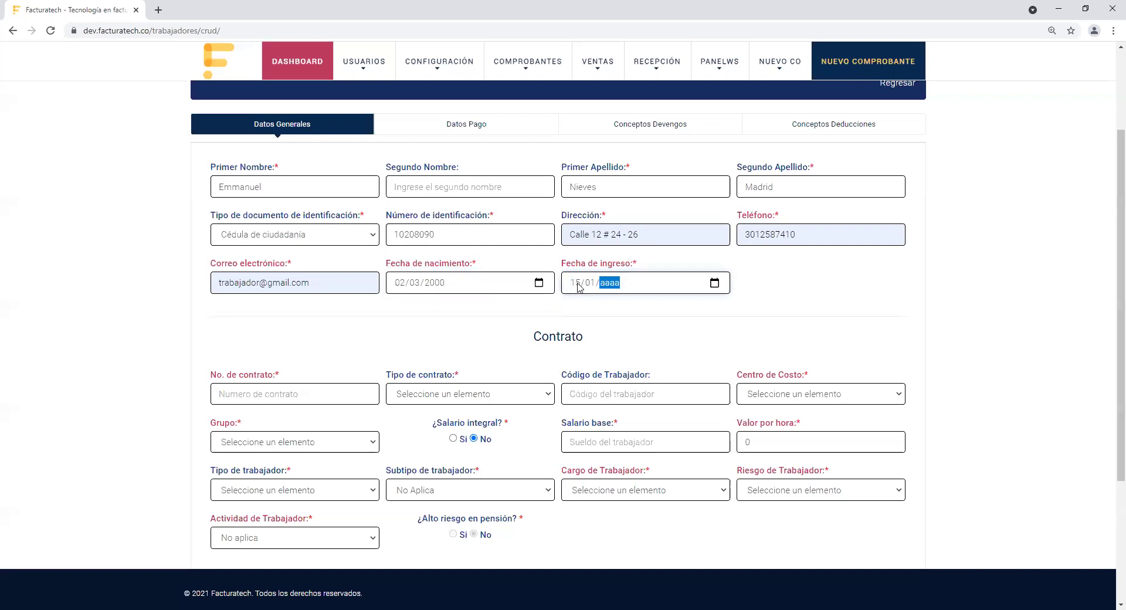
text(2019)
click(769, 328)
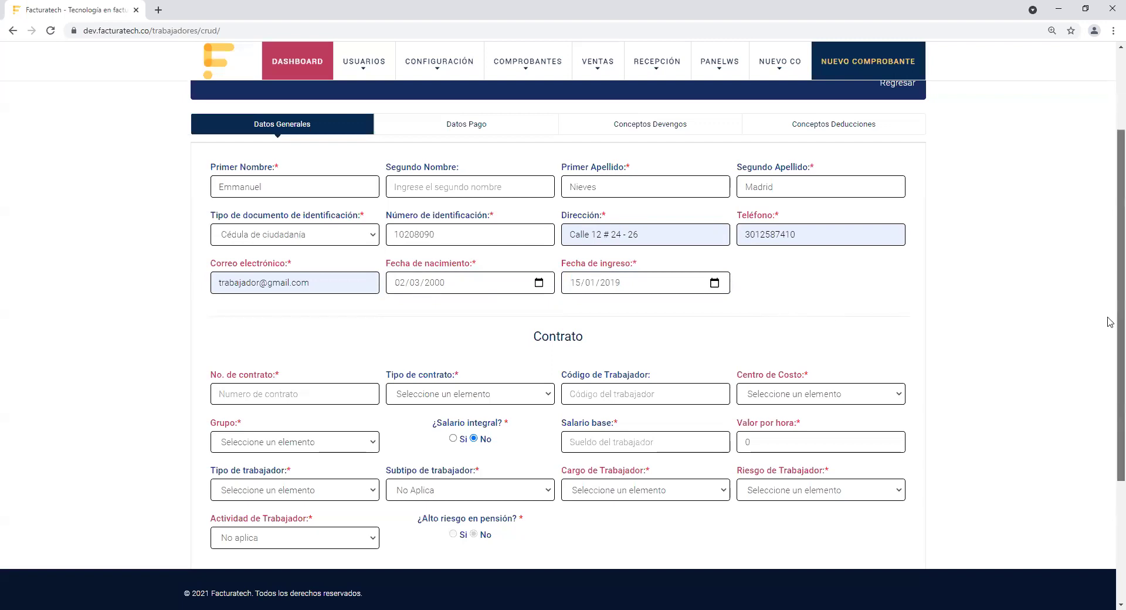
scroll(1110, 322, down, 3)
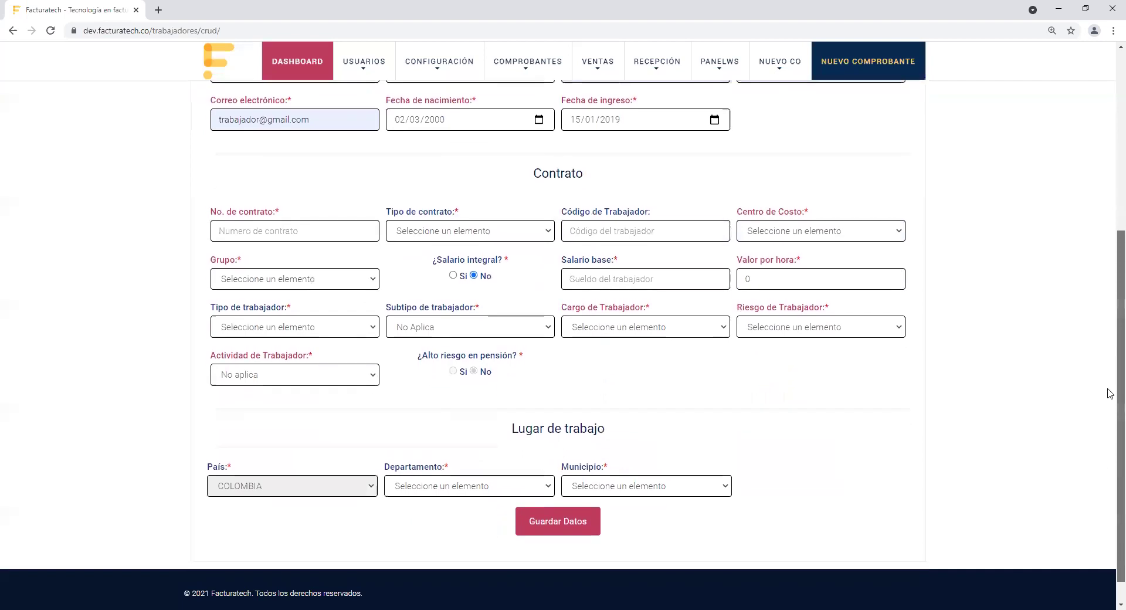
scroll(1109, 392, down, 1)
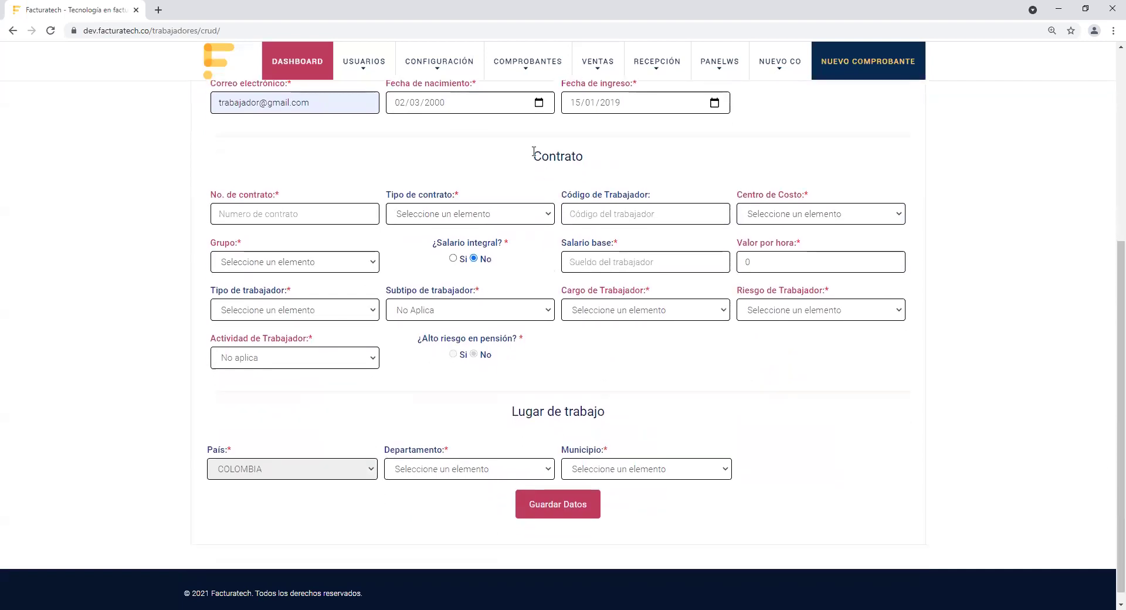
drag(534, 155, 592, 160)
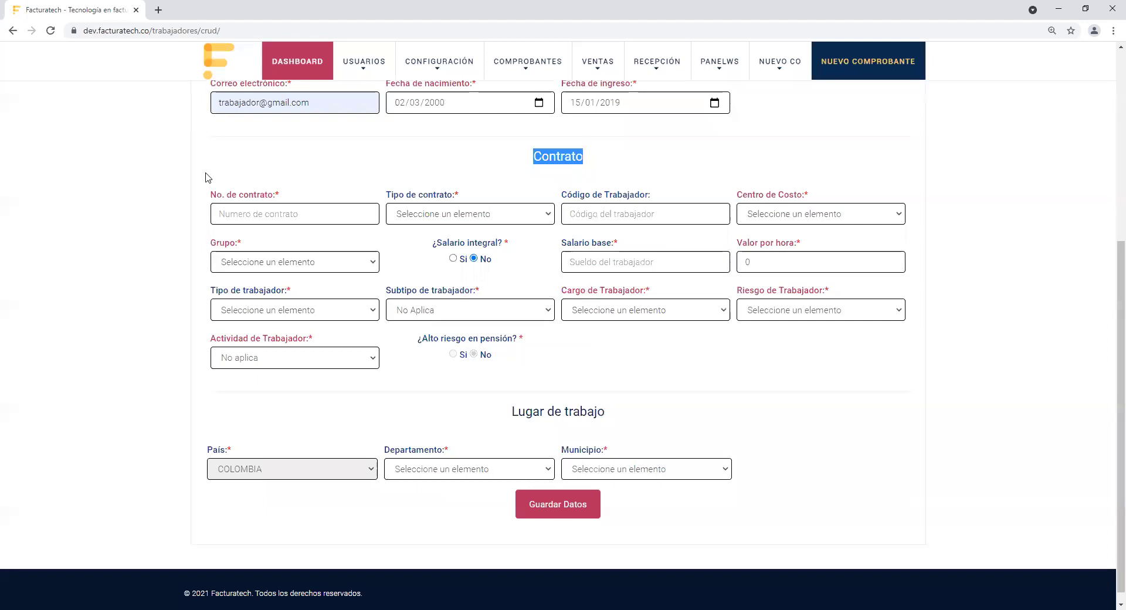
click(213, 197)
drag(213, 197, 285, 215)
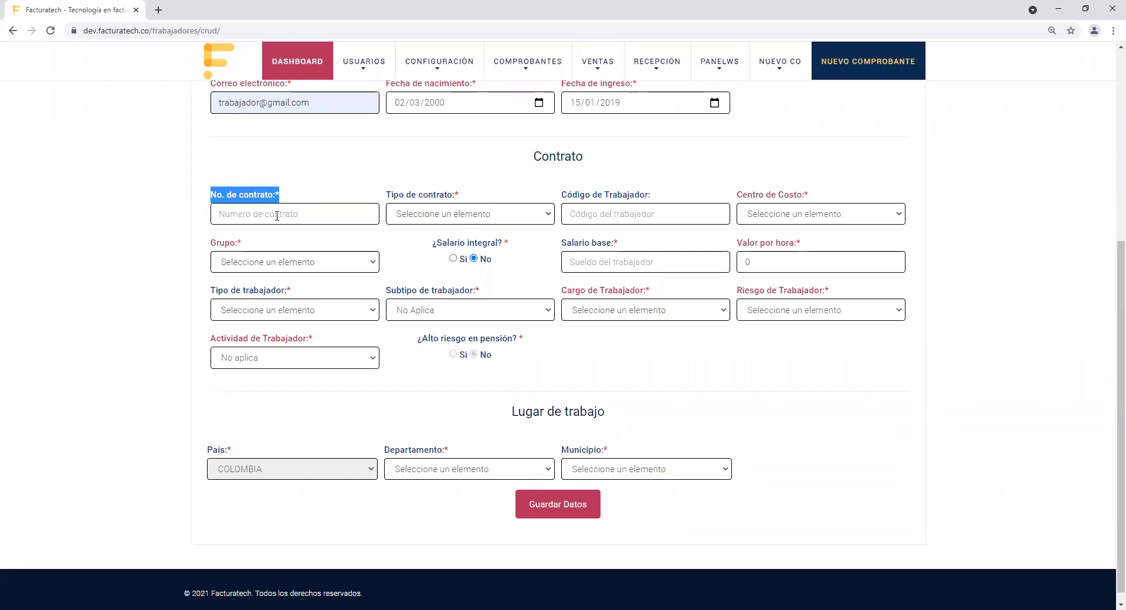
click(257, 218)
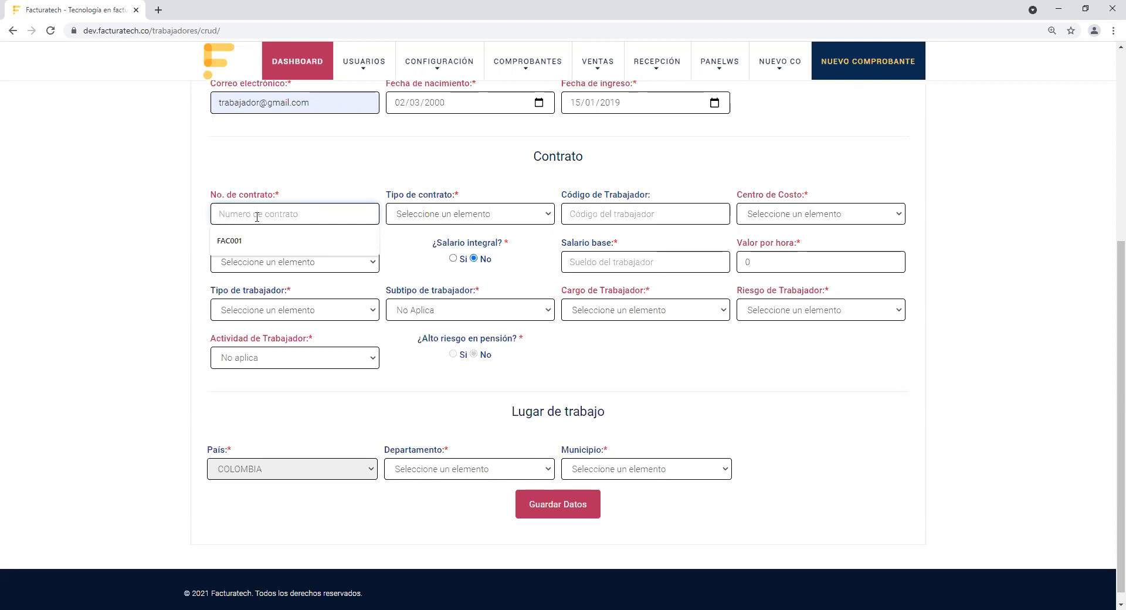
Step: Enter contract number ENM0001 and choose Termino Fijo as the contract type
text(ENM)
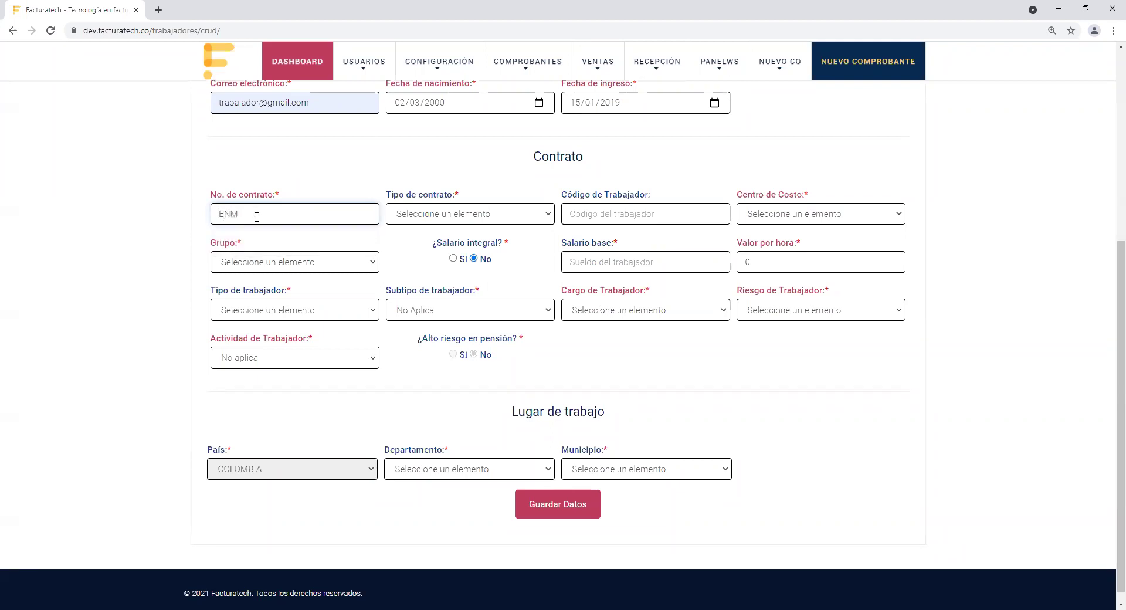
text(0001)
drag(386, 195, 460, 200)
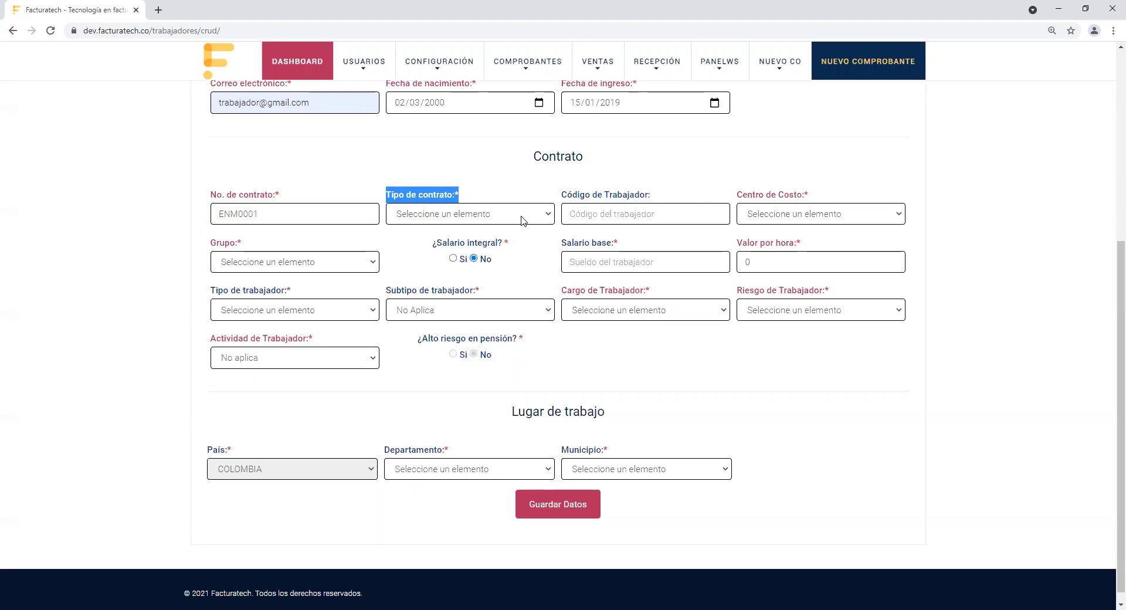
click(524, 221)
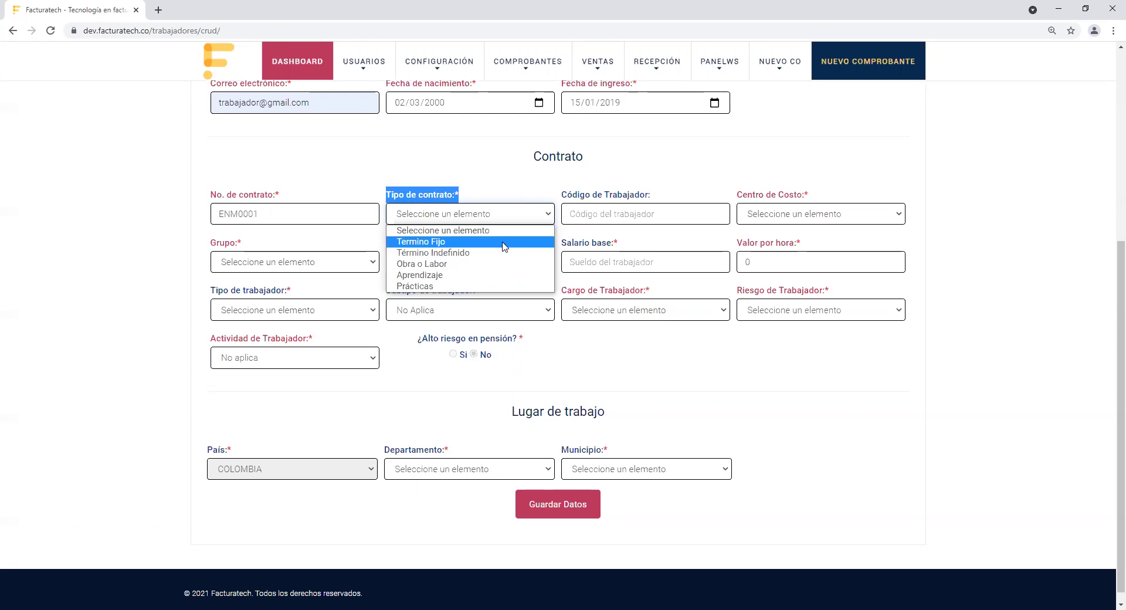
click(503, 246)
Step: Copy ENM0001 into the Código de Trabajador field
drag(524, 196, 672, 198)
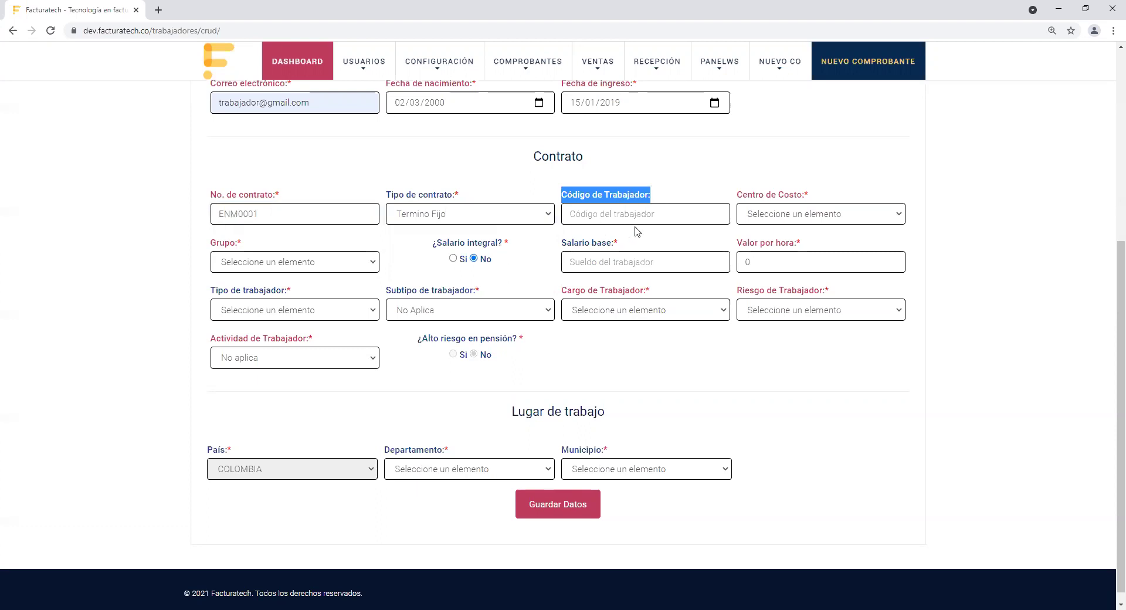
double_click(294, 221)
key(ctrl+c)
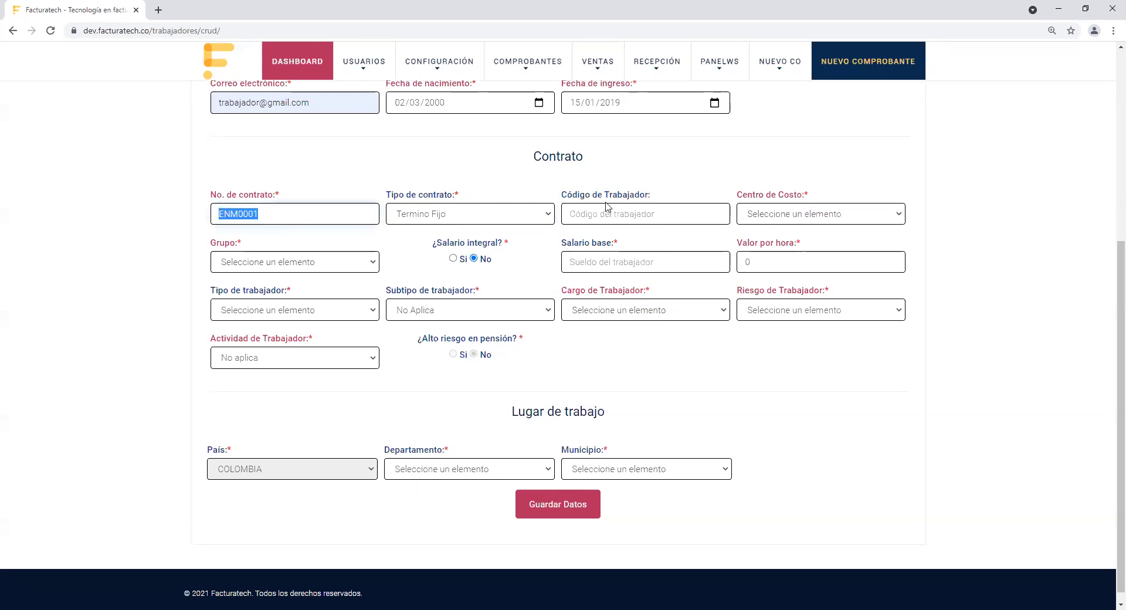
click(601, 215)
key(ctrl+v)
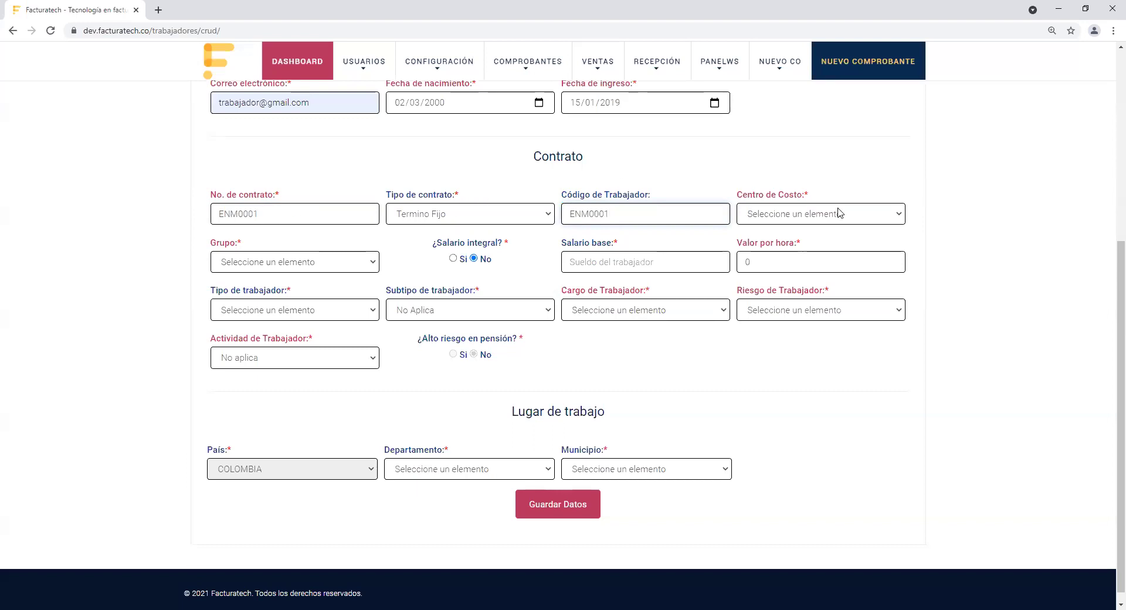
drag(737, 197, 818, 208)
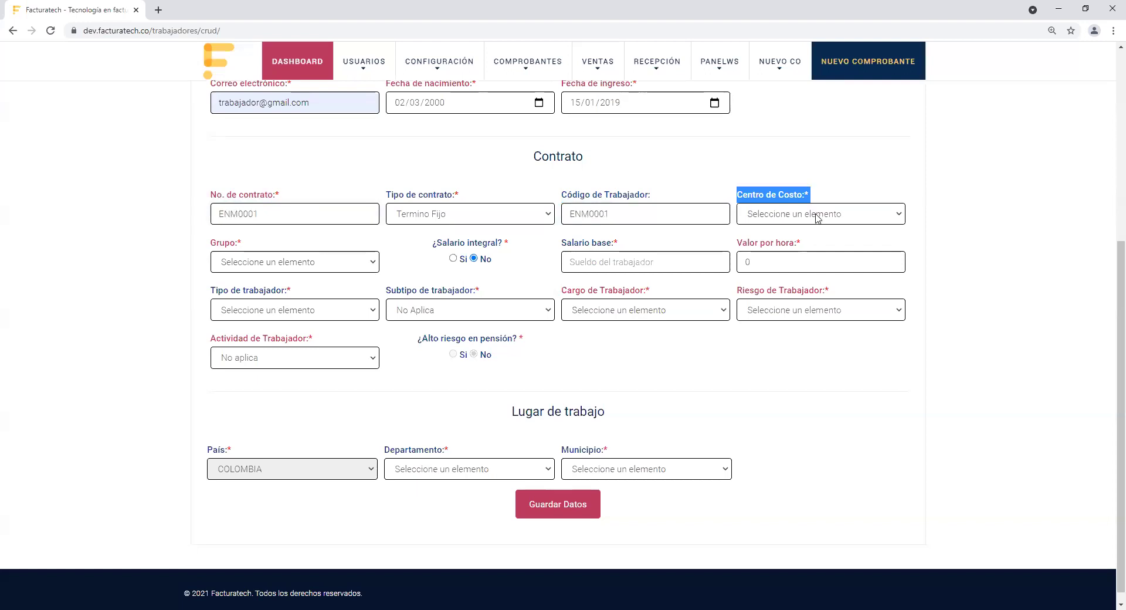
Step: Set Centro de Costo to Implementaciones and Subcentro de Costo to Corporativo México
click(817, 219)
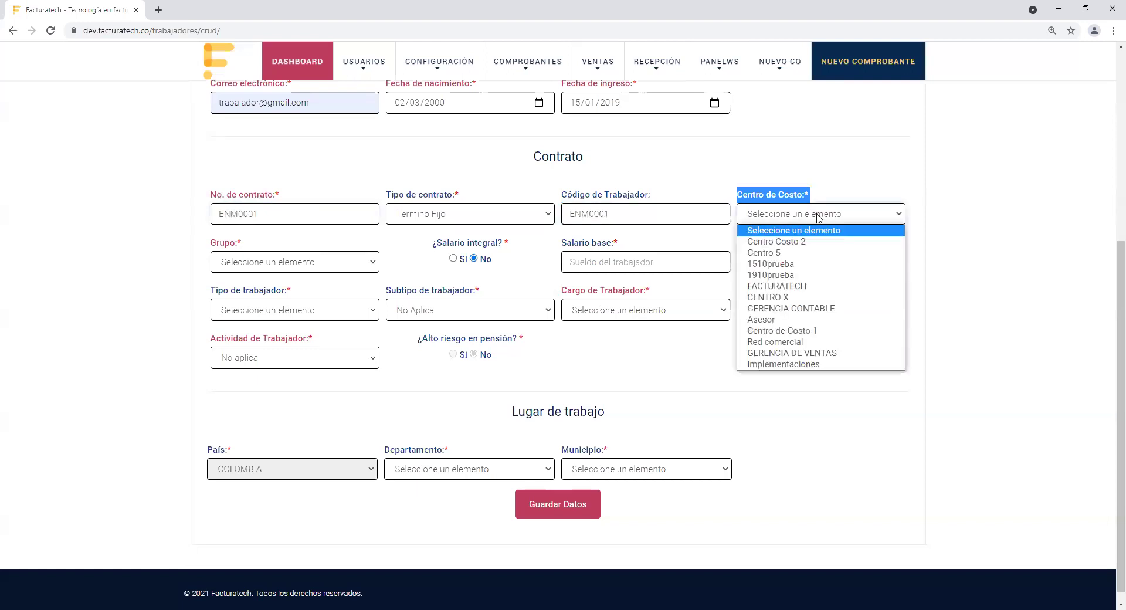
click(822, 364)
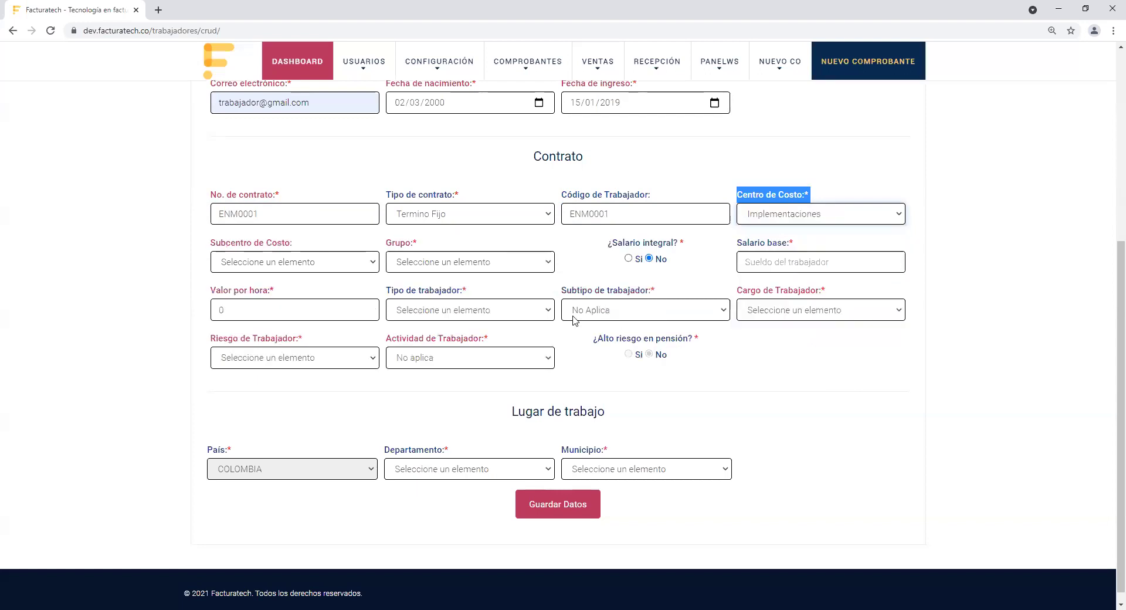
drag(208, 244, 340, 260)
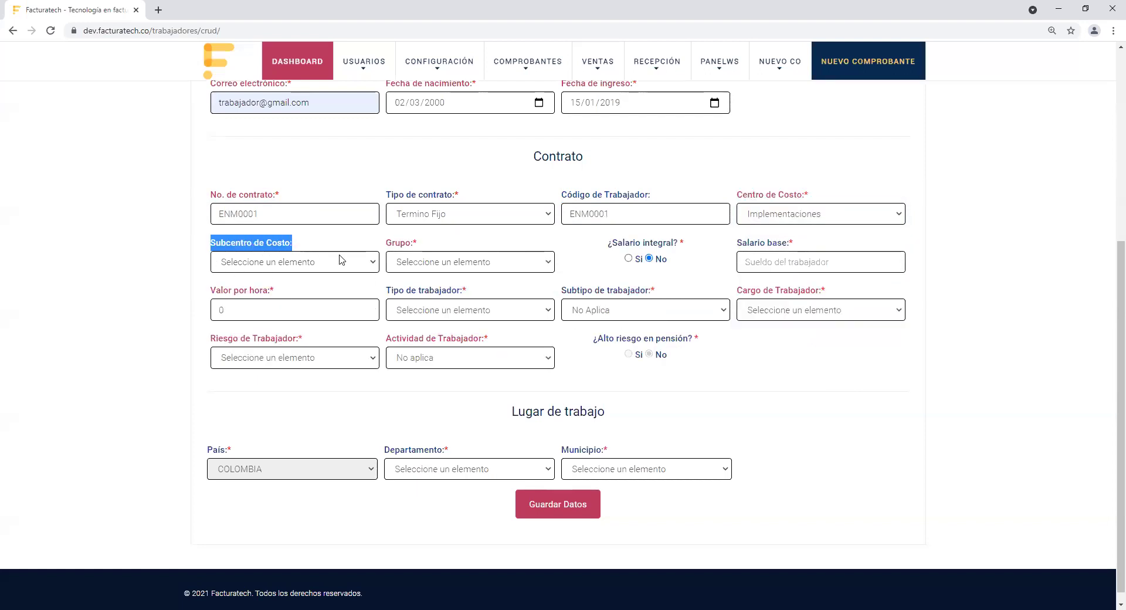
click(345, 263)
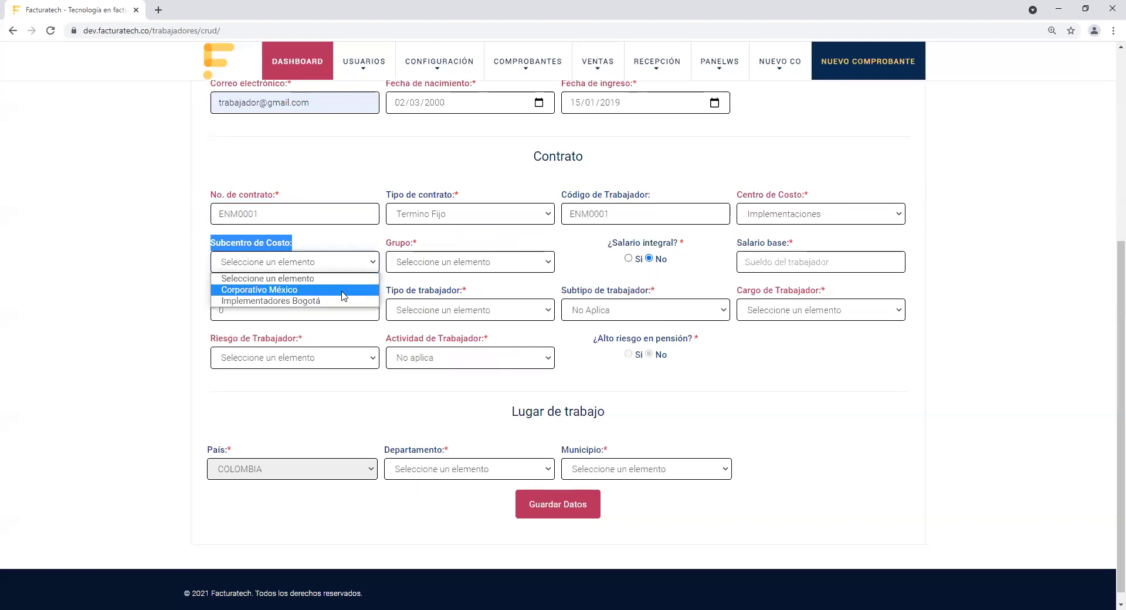
click(344, 295)
Step: Choose group Implementadores - IMP321, auto-filling salary 1817052 and hourly 7571.05
double_click(403, 244)
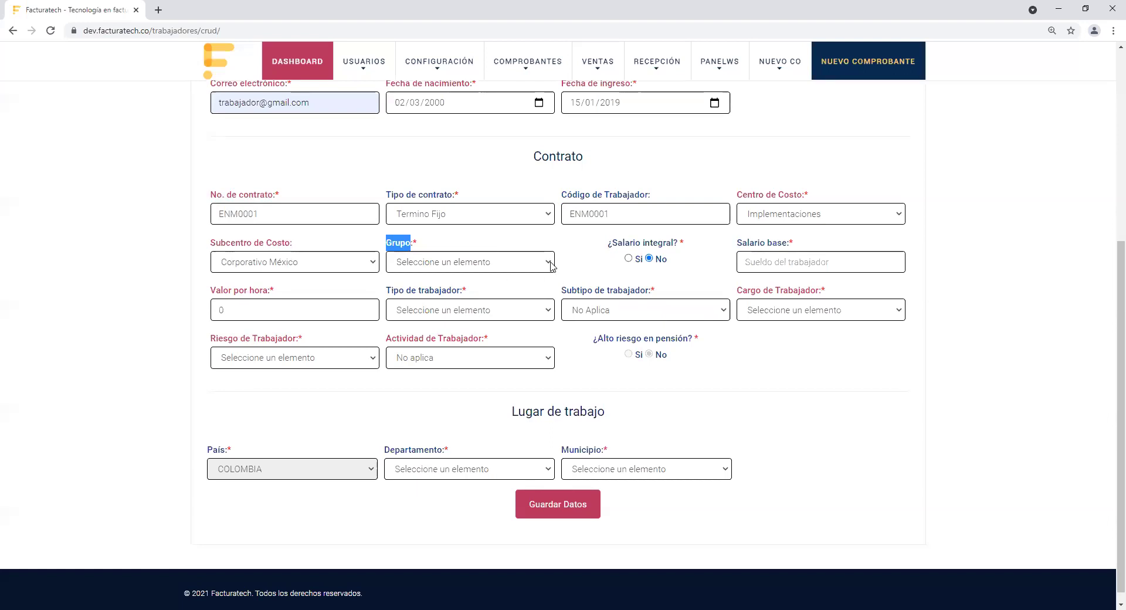
click(551, 267)
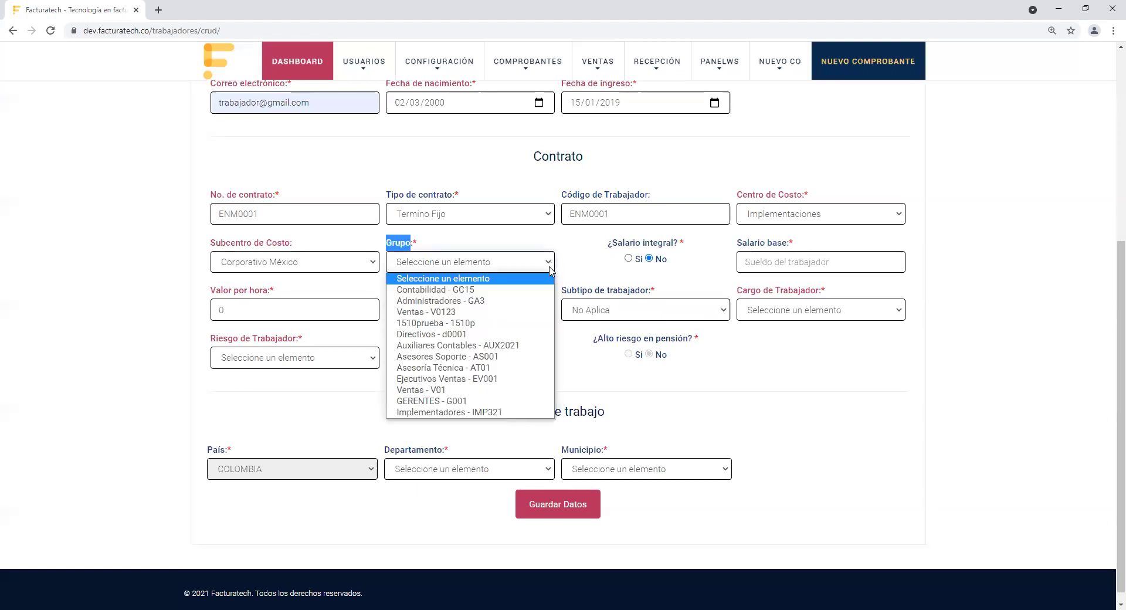
click(531, 413)
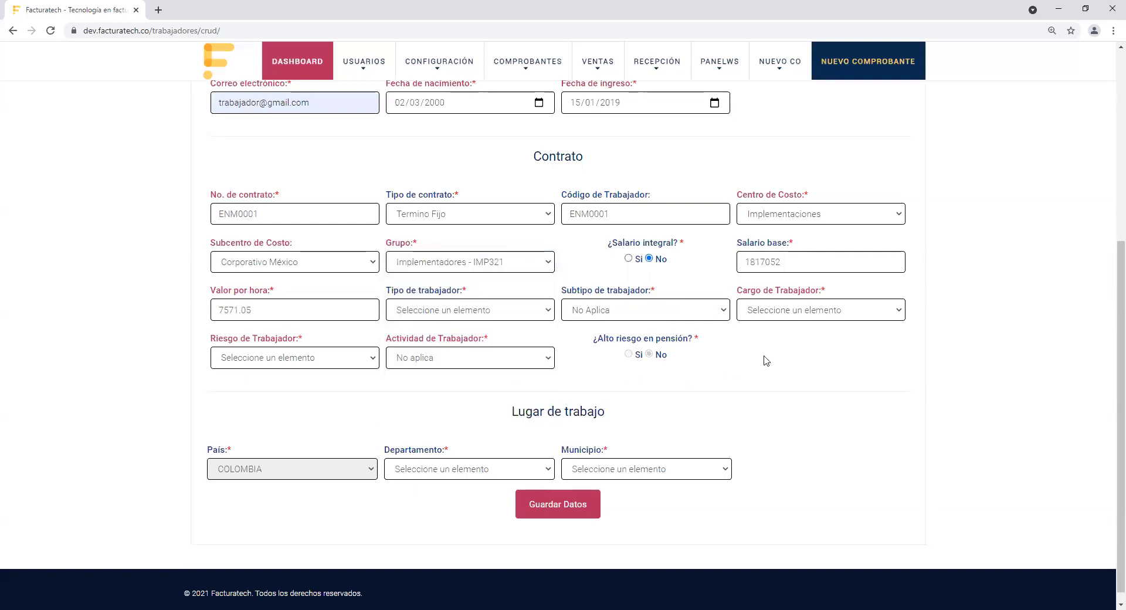
drag(737, 243, 795, 251)
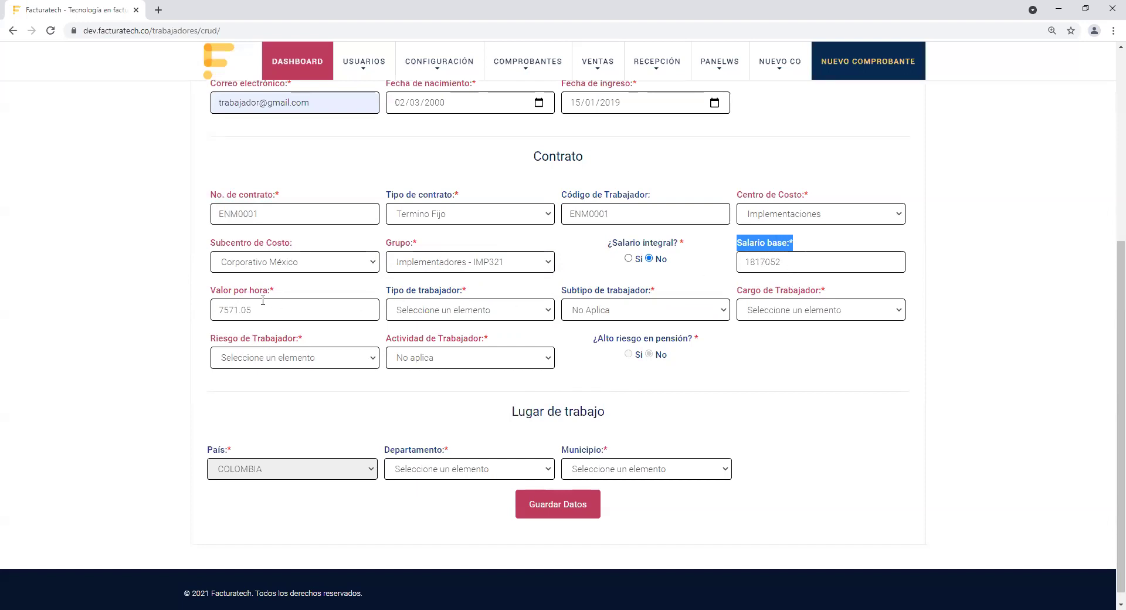
drag(210, 294, 279, 301)
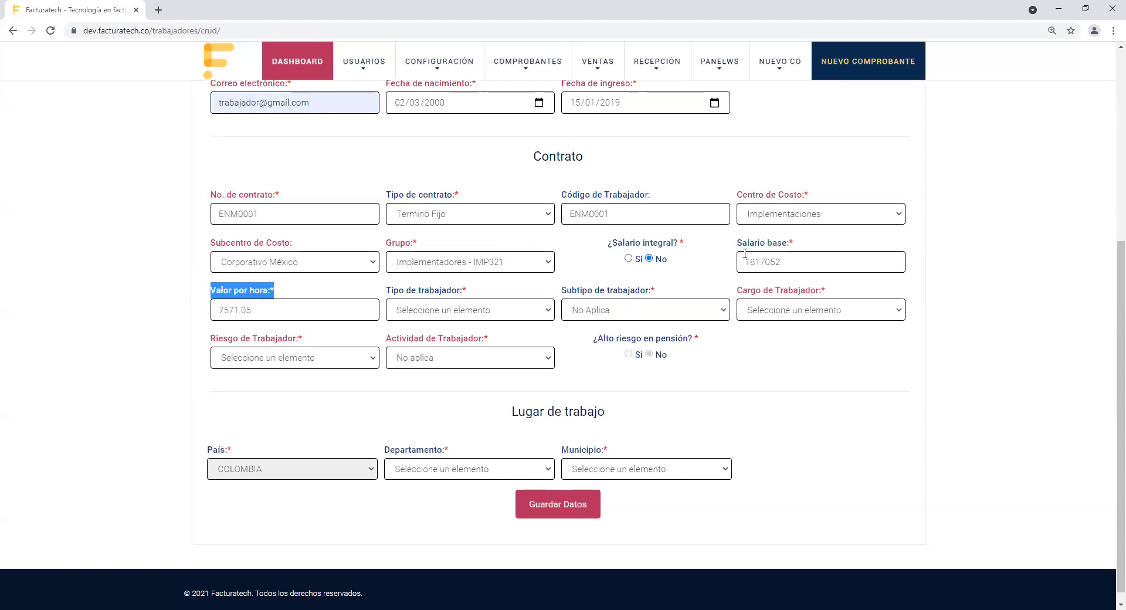
drag(741, 248, 799, 254)
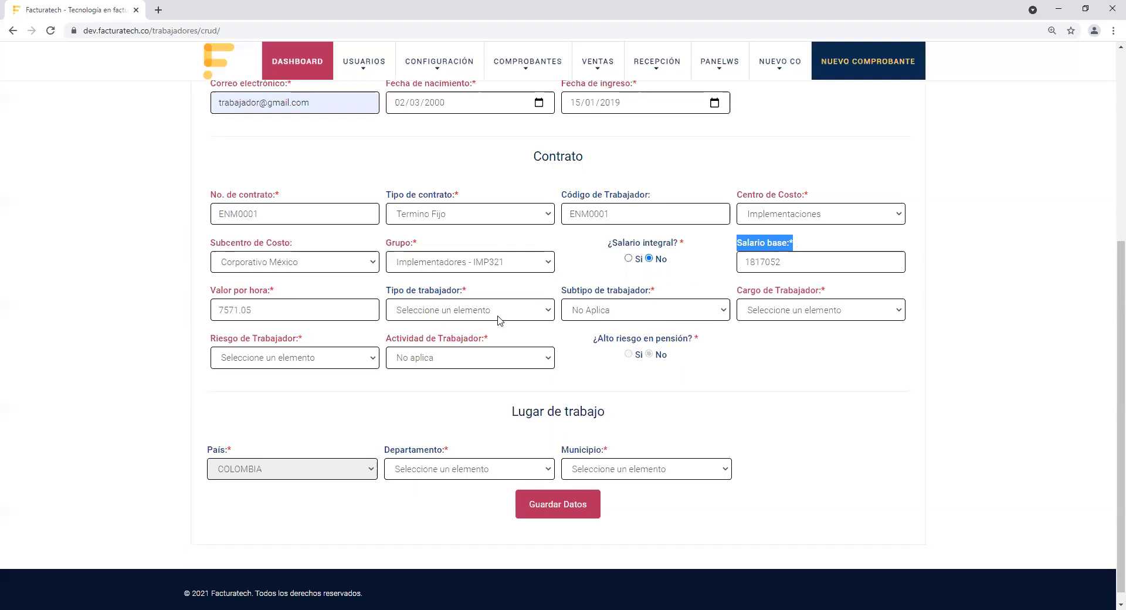
drag(387, 291, 467, 296)
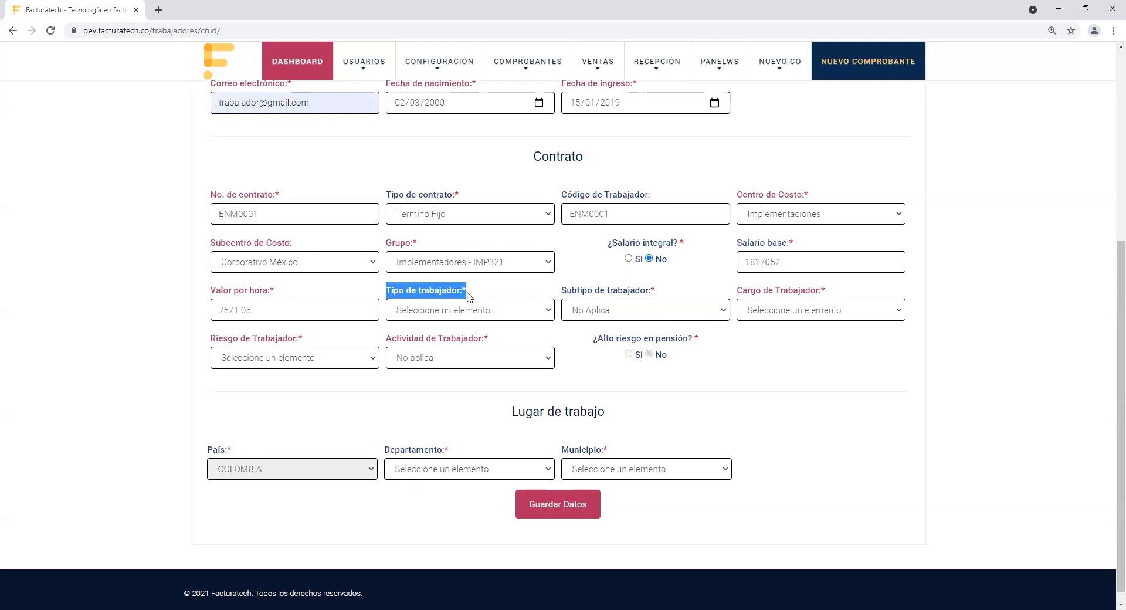
Step: Set Tipo de trabajador to Dependiente and Subtipo to No Aplica
click(559, 318)
click(545, 315)
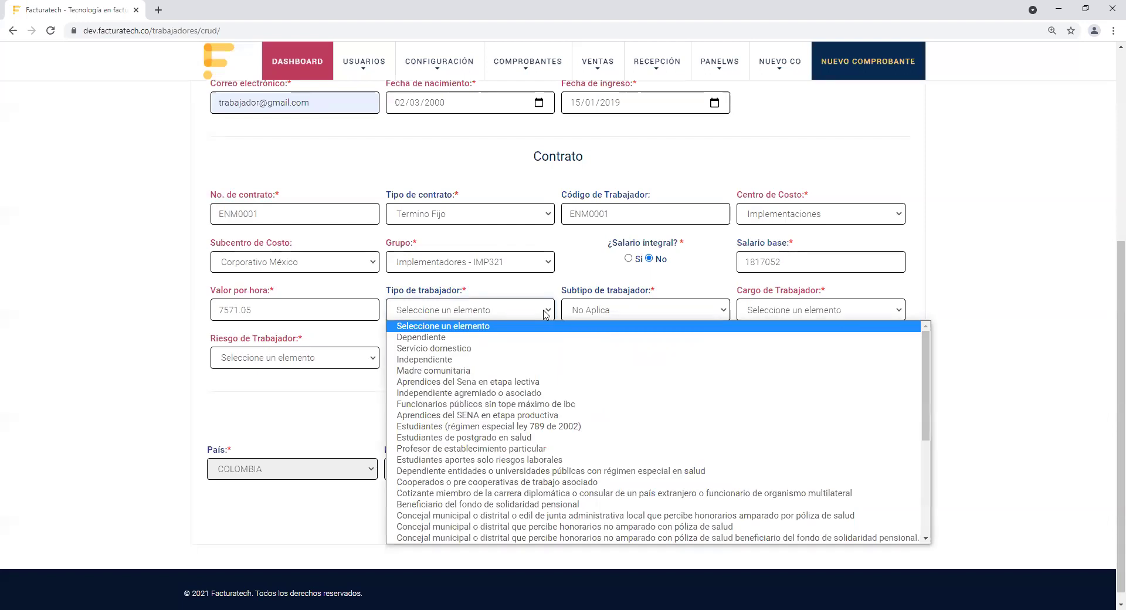
click(542, 338)
drag(561, 291, 653, 293)
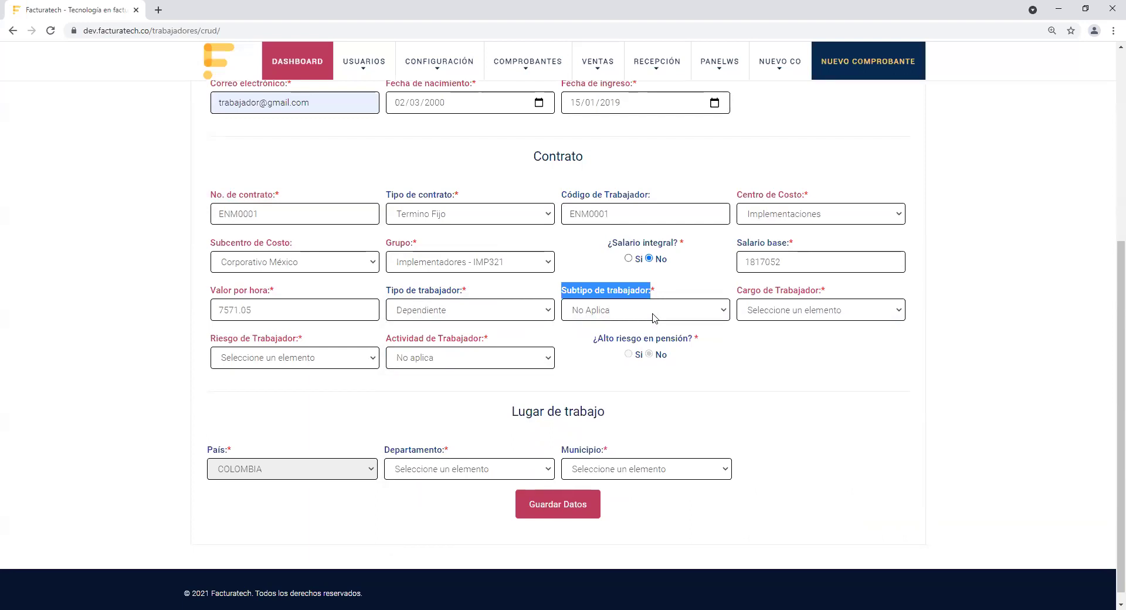
click(655, 315)
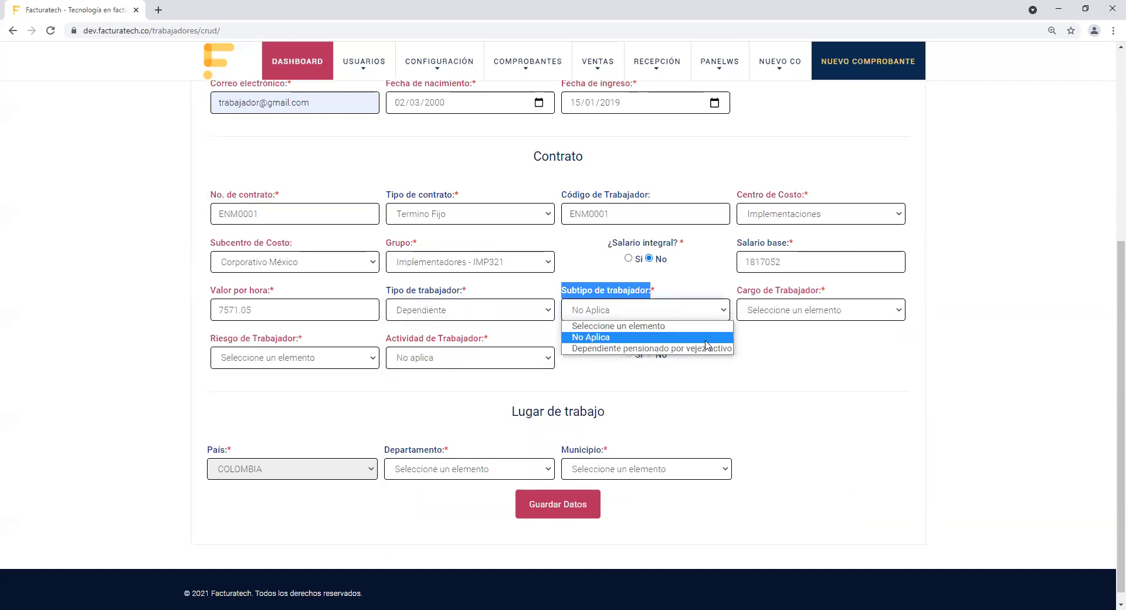
click(707, 338)
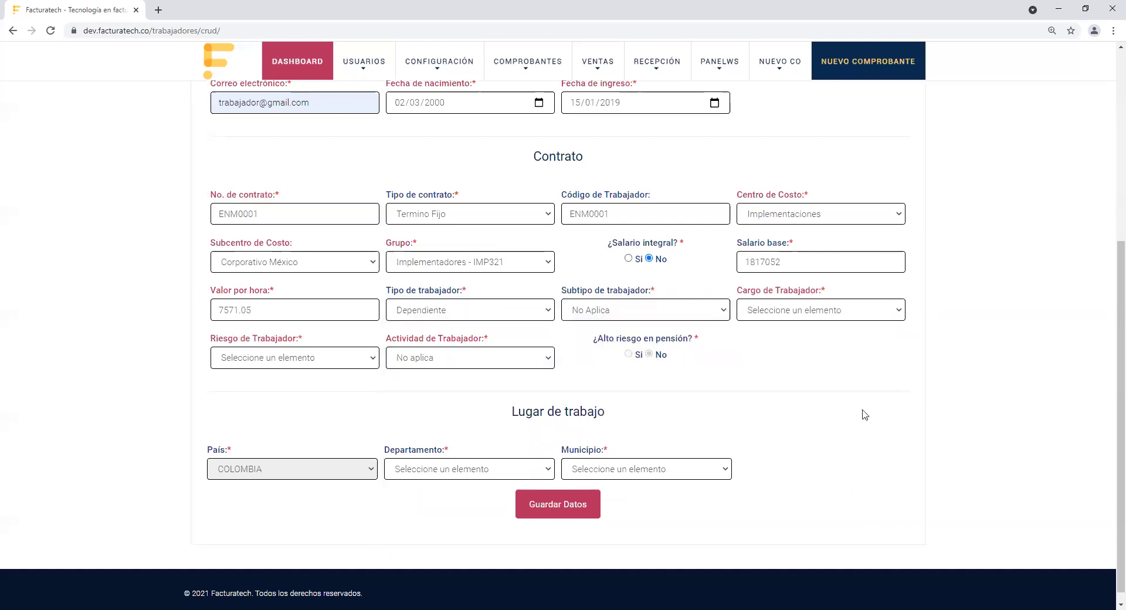
Step: Choose Cargo Implementador and risk level Categoria I - 0.52%
click(891, 317)
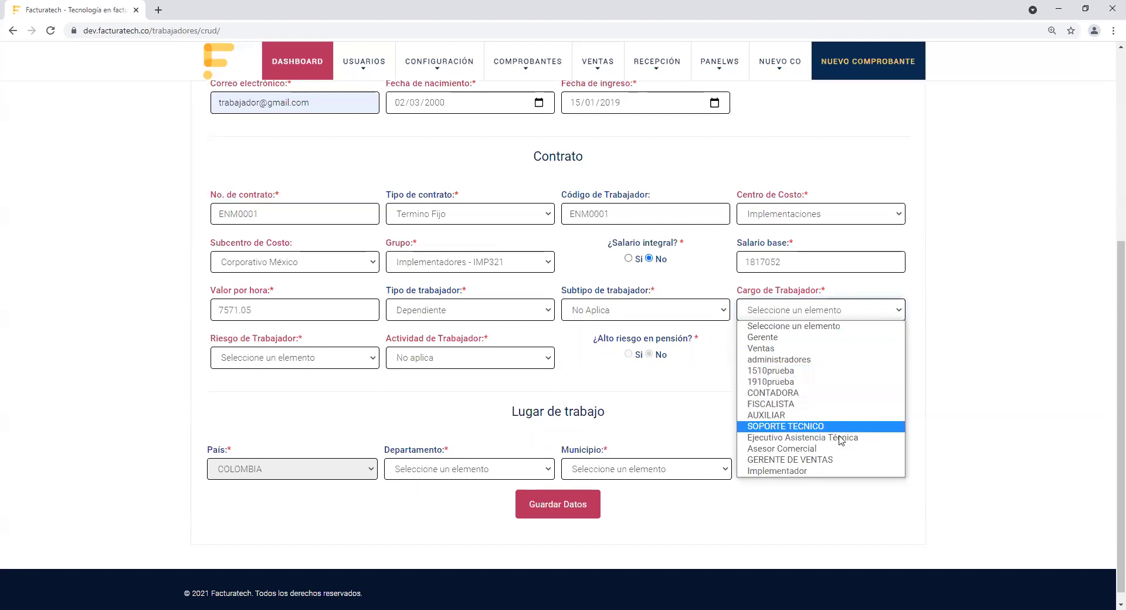
click(827, 473)
drag(212, 340, 339, 360)
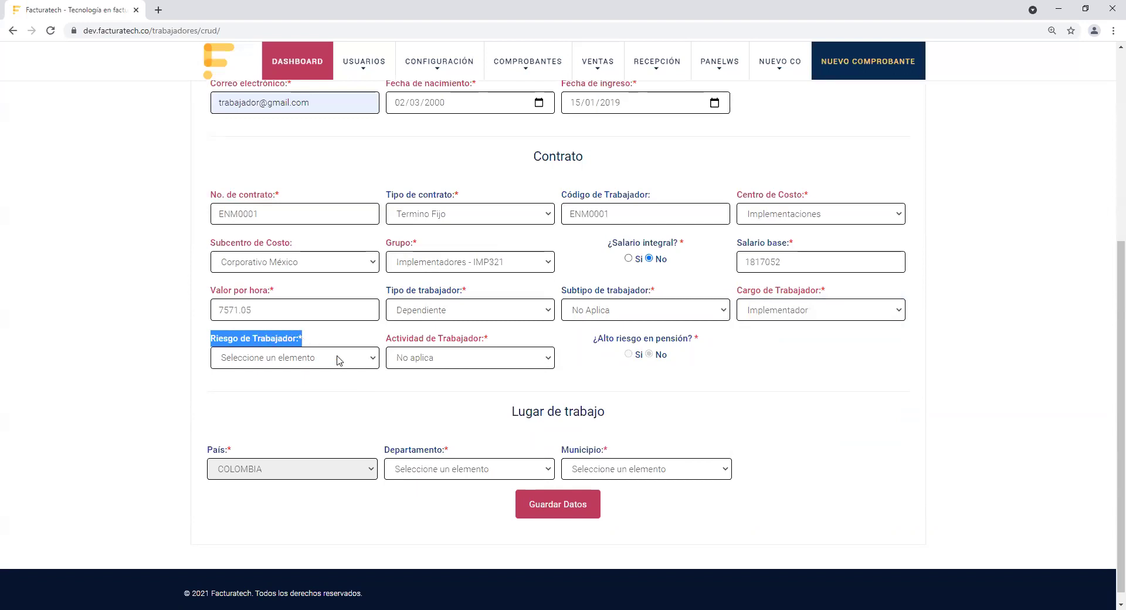
click(339, 360)
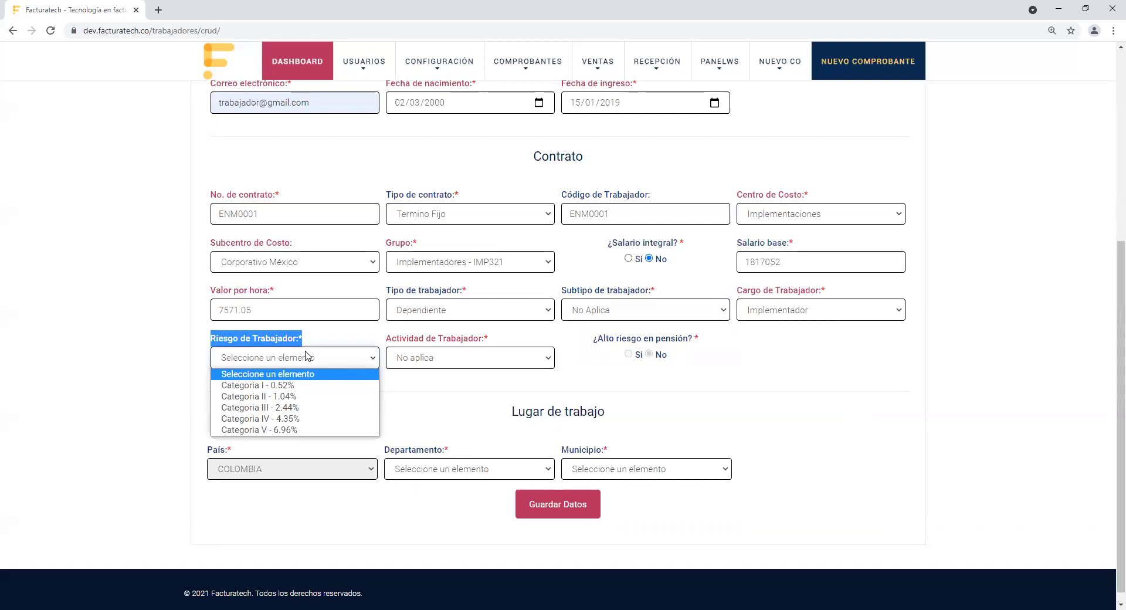
key(Down)
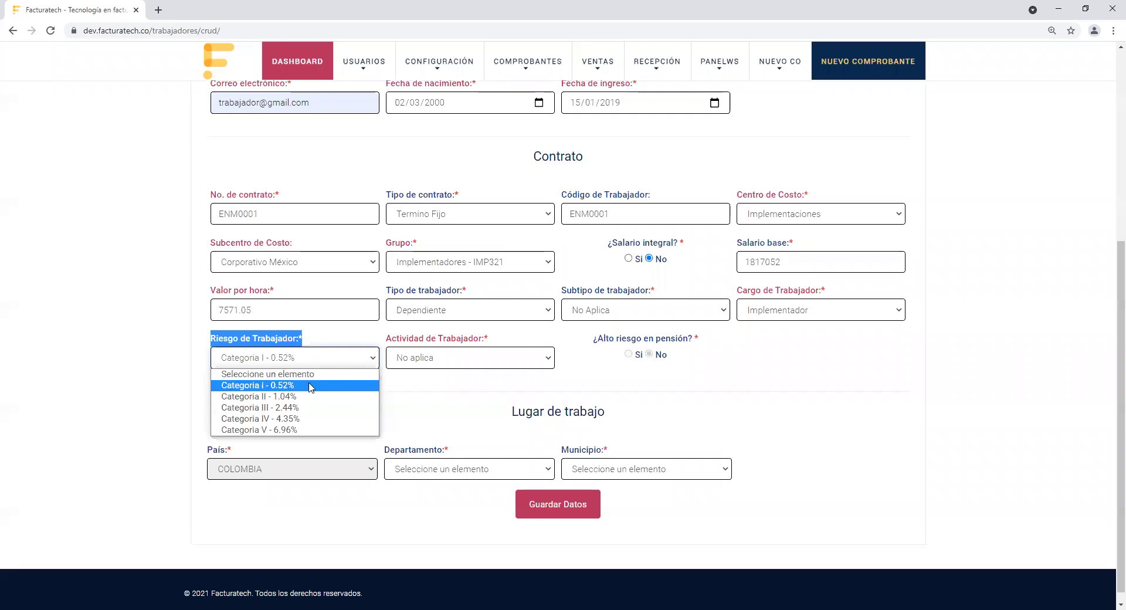
Step: Keep Categoria I - 0.52% as the risk level and review the Actividad and Riesgo de Trabajador fields
click(408, 405)
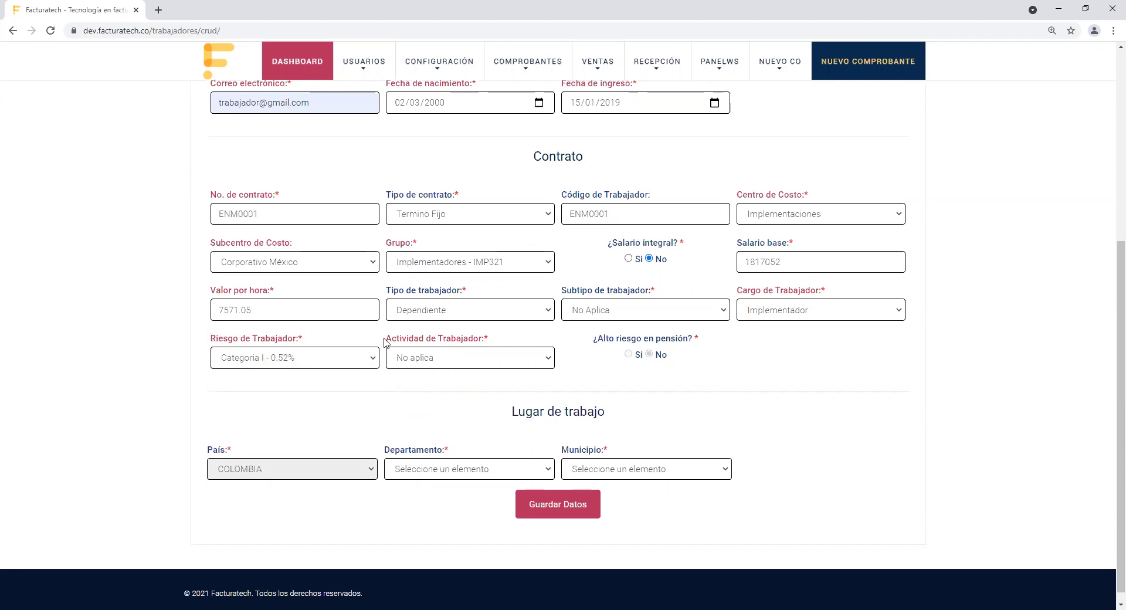
drag(385, 342, 485, 339)
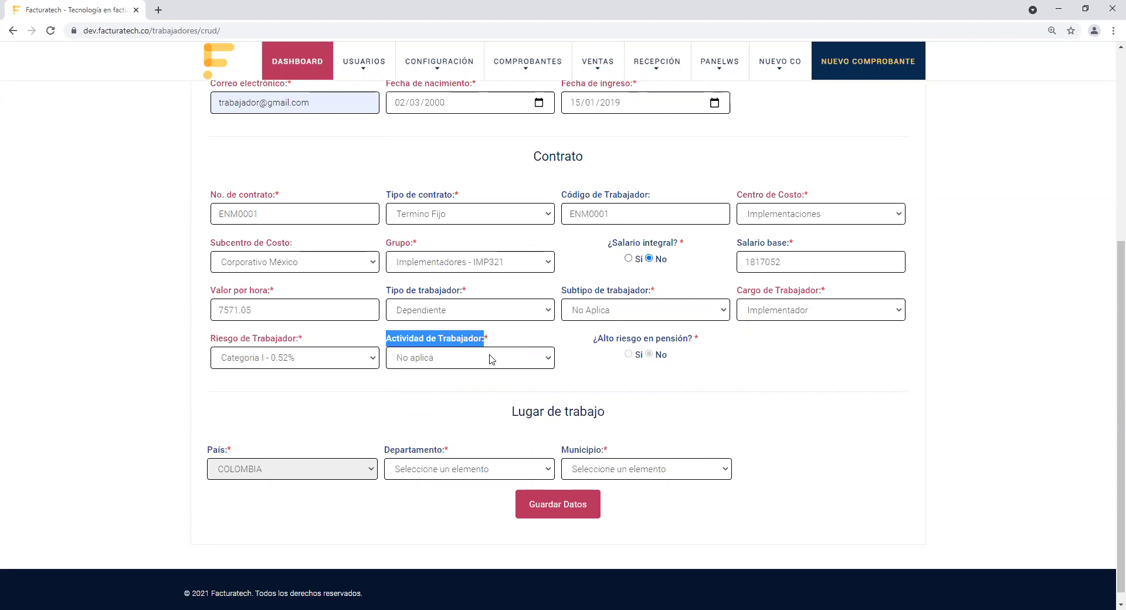
drag(211, 339, 319, 339)
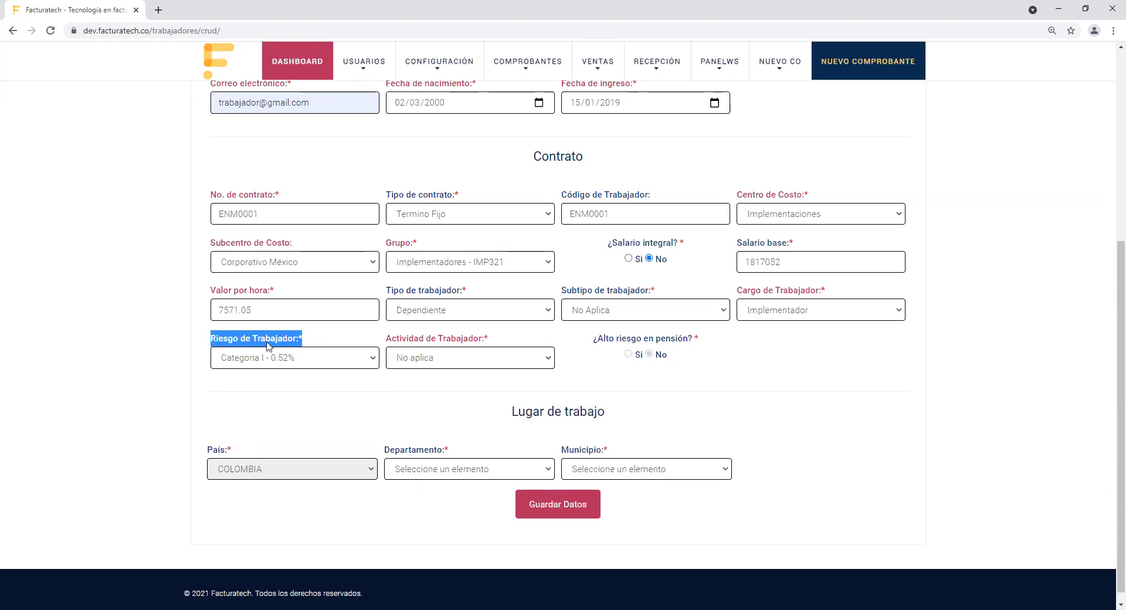
click(451, 342)
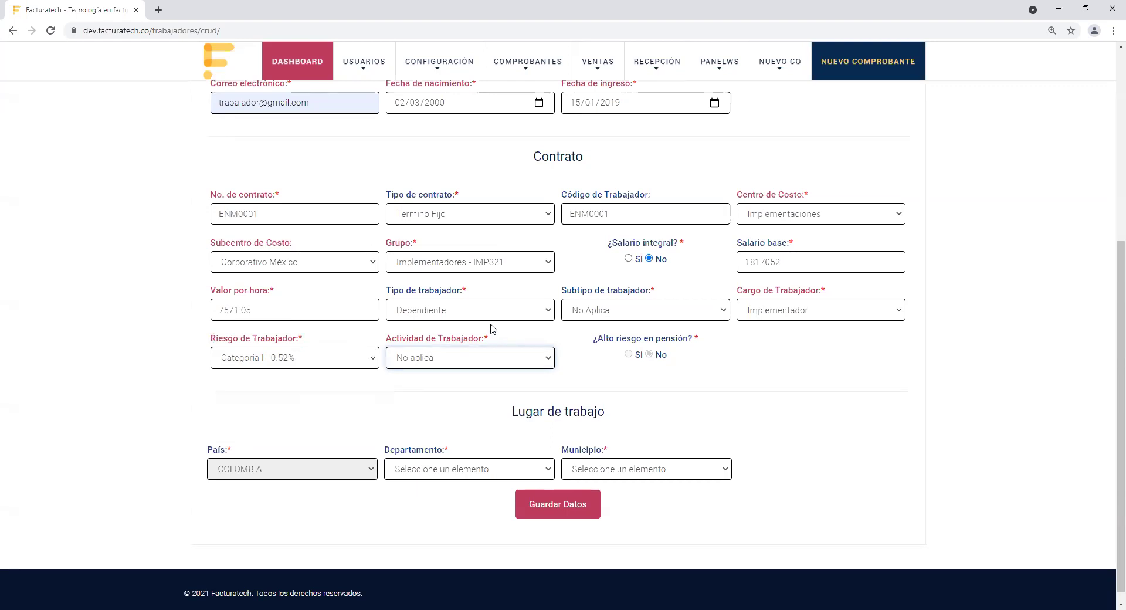
click(784, 392)
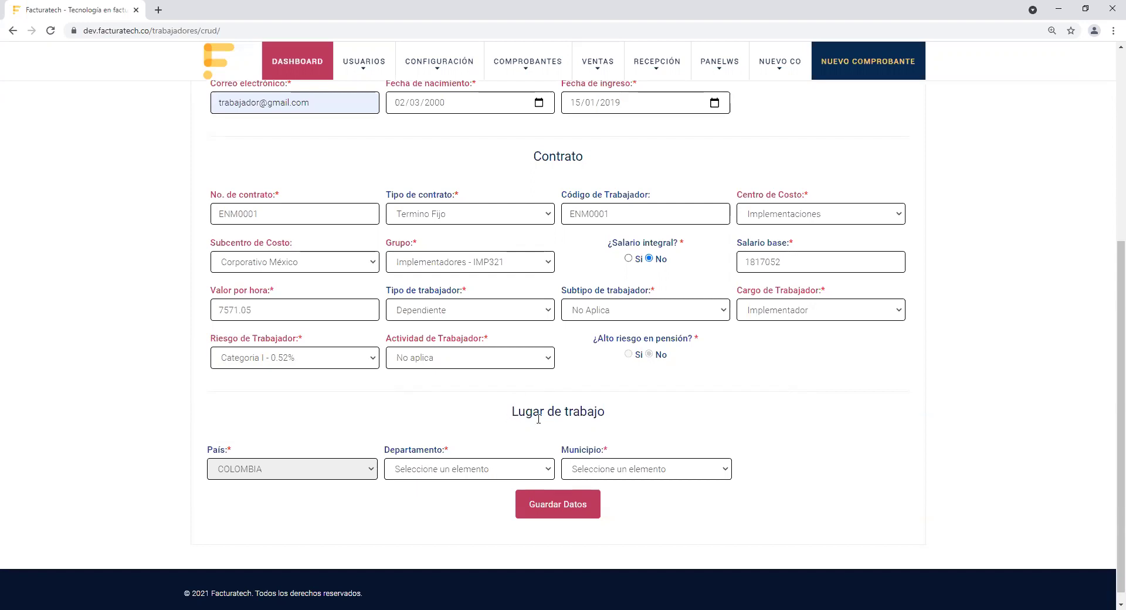
Step: Set the Departamento to Antioquia so Municipio fills with MEDELLÍN
click(543, 469)
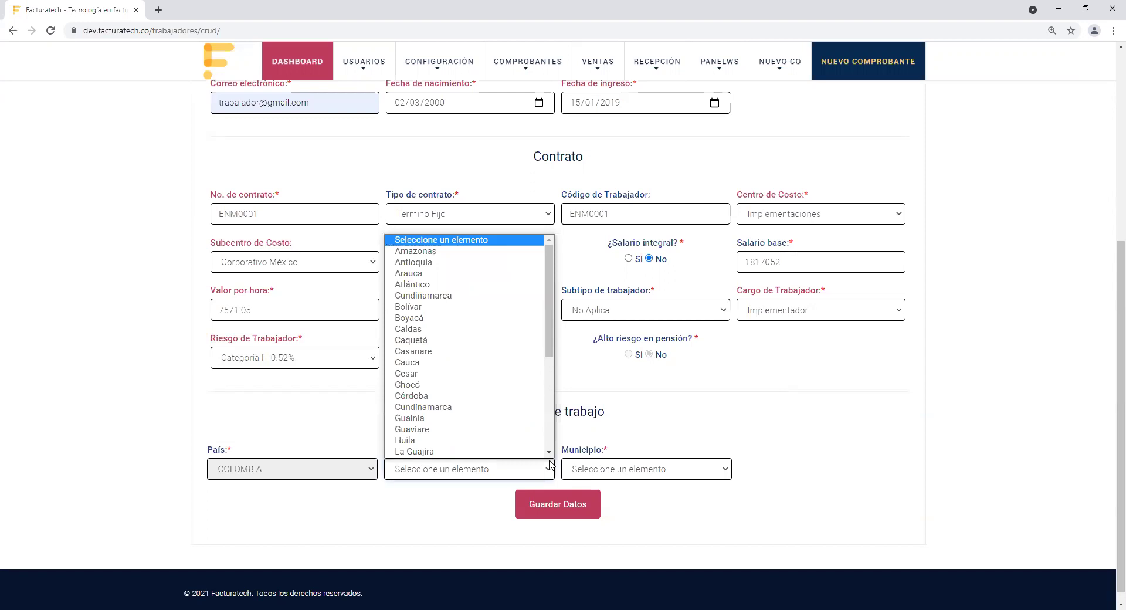
key(Down)
key(Down)
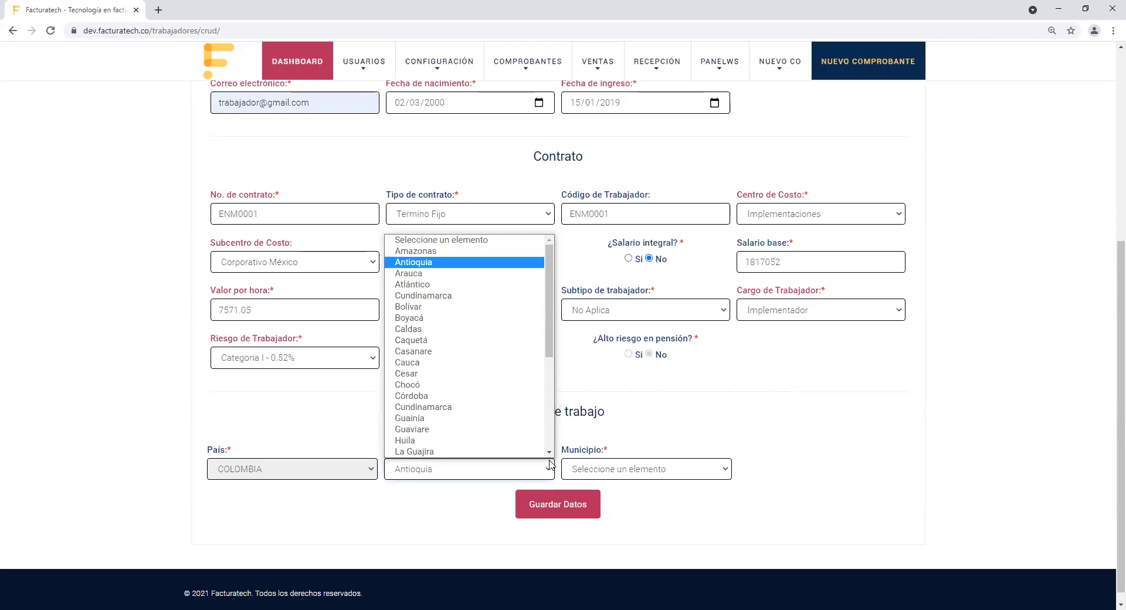
key(Tab)
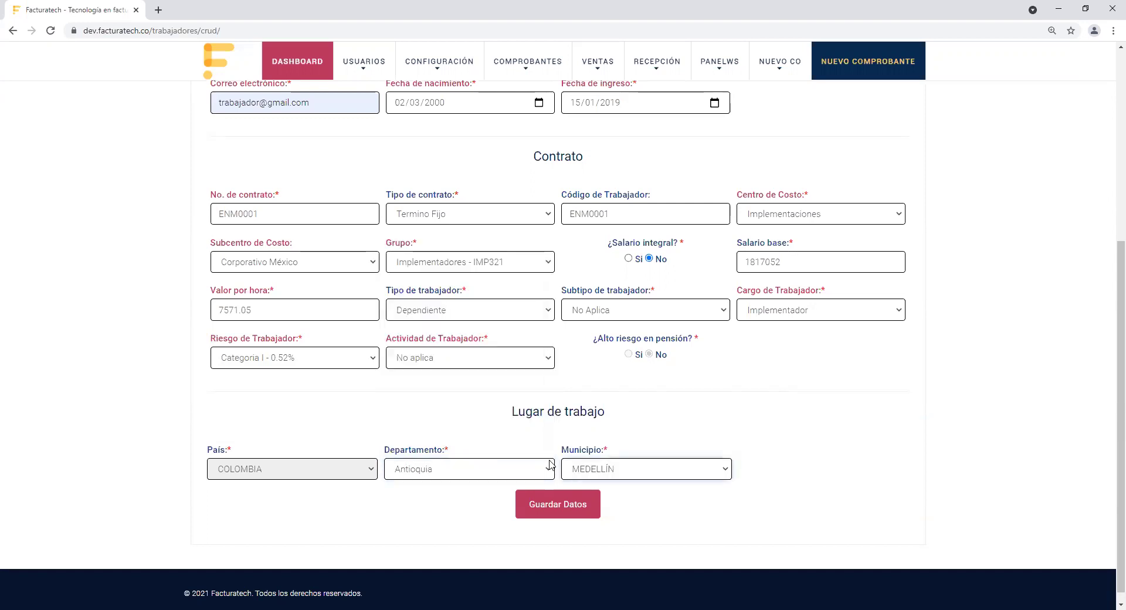
click(656, 409)
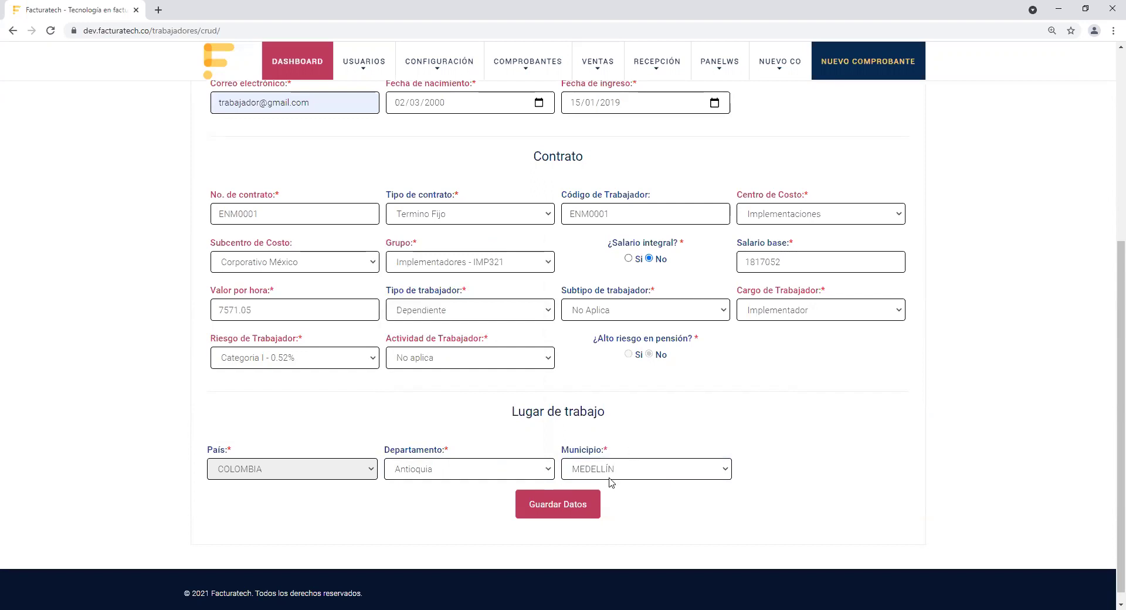
Step: Save the worker with Guardar Datos and review the registration confirmation and payment-data reminder
click(577, 508)
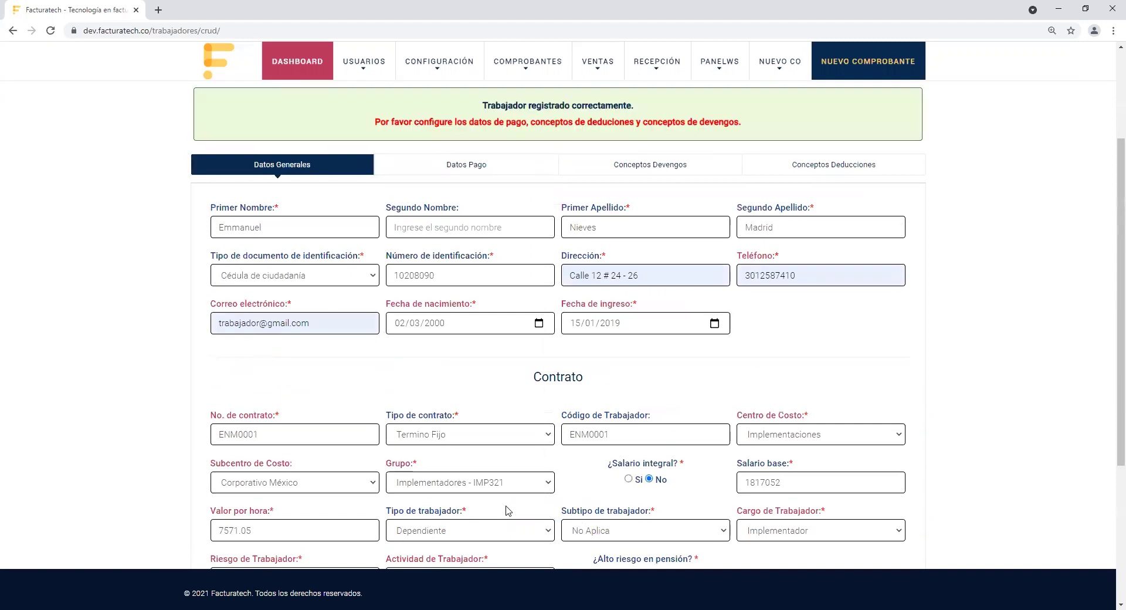
drag(479, 108, 675, 109)
drag(373, 123, 756, 129)
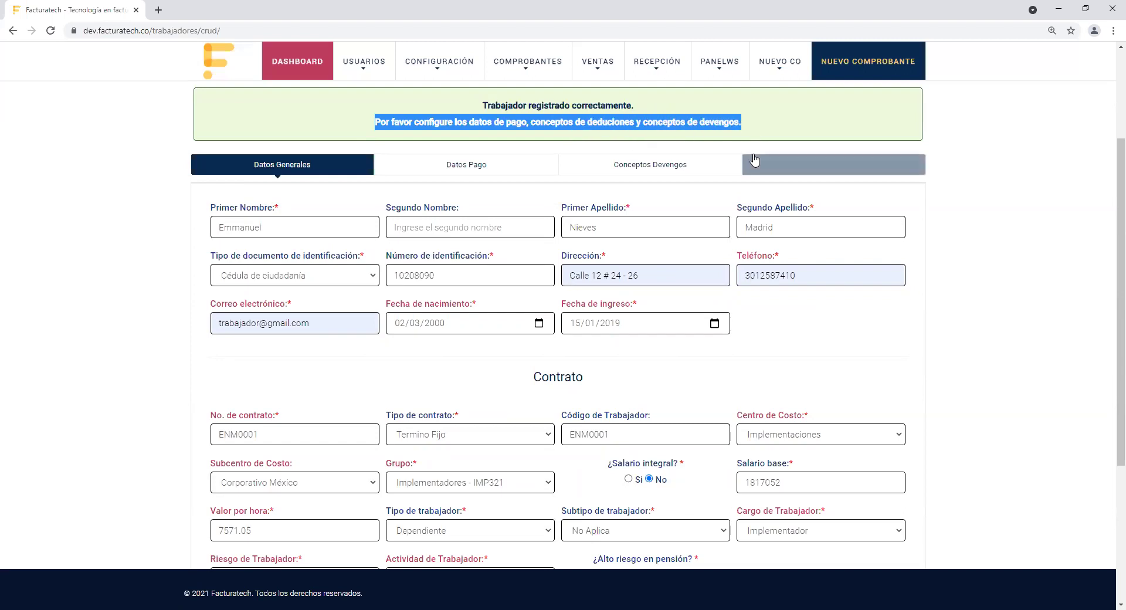
click(856, 342)
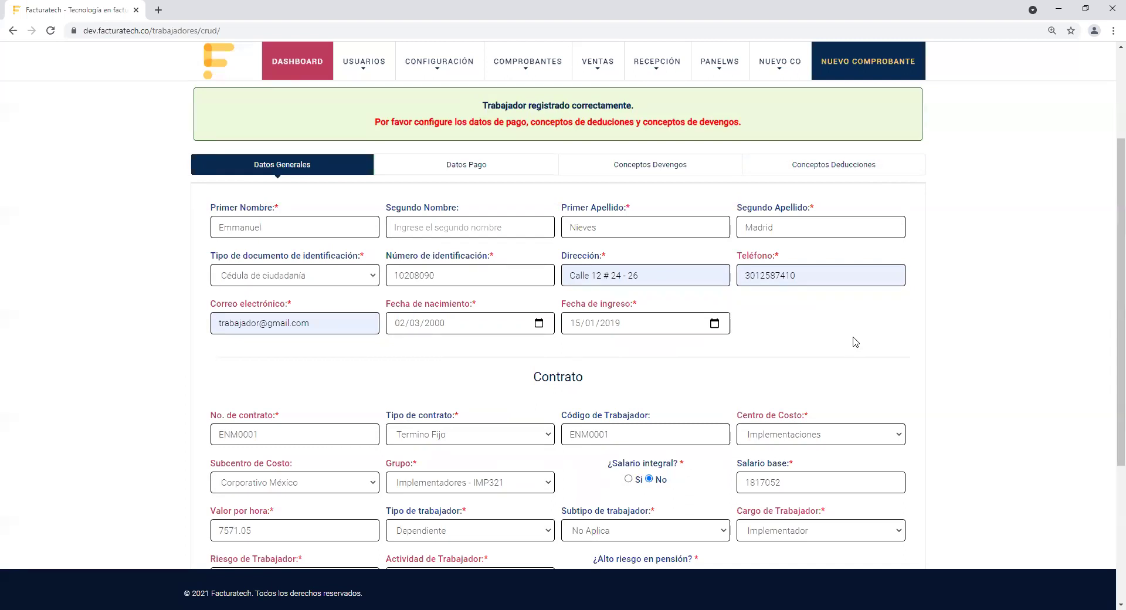
scroll(1114, 207, down, 1)
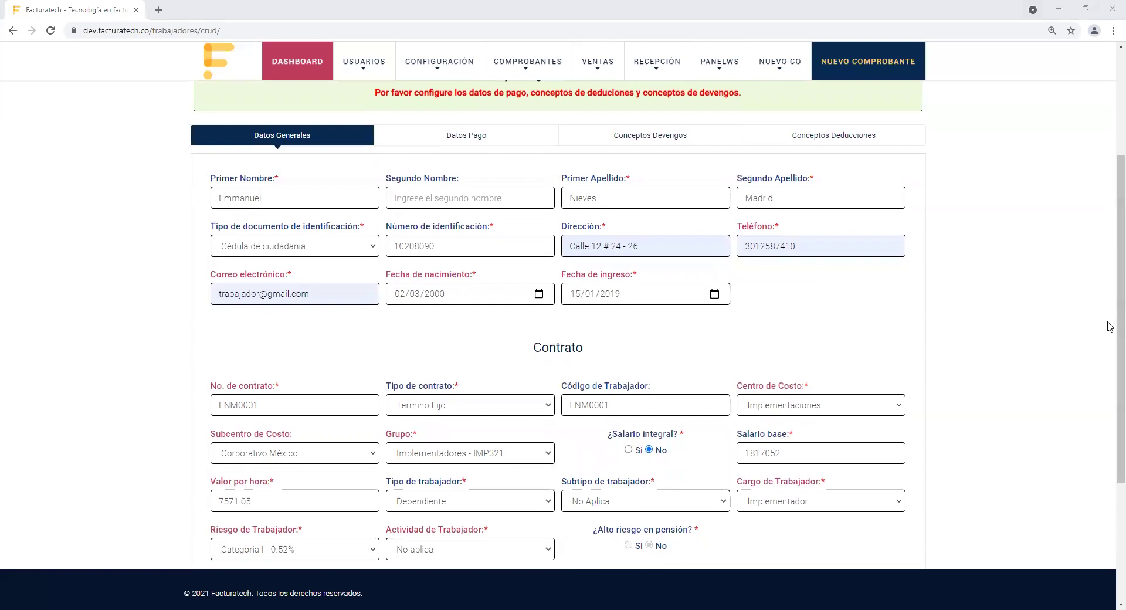
Step: In Datos Pago, choose Transferencia Débito as the payment method
click(466, 136)
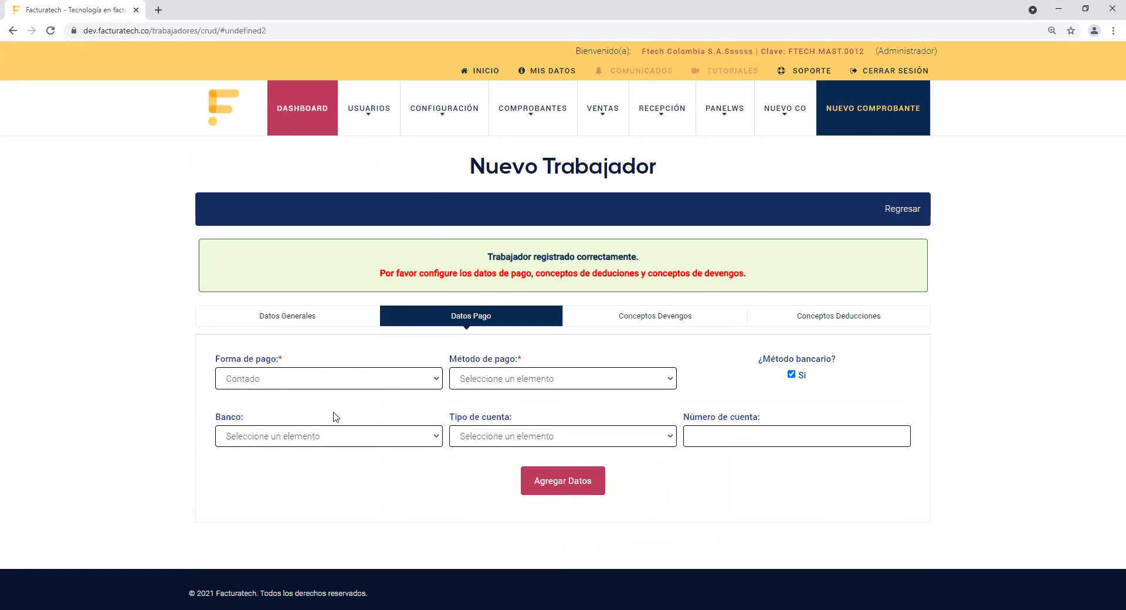
drag(450, 363, 525, 364)
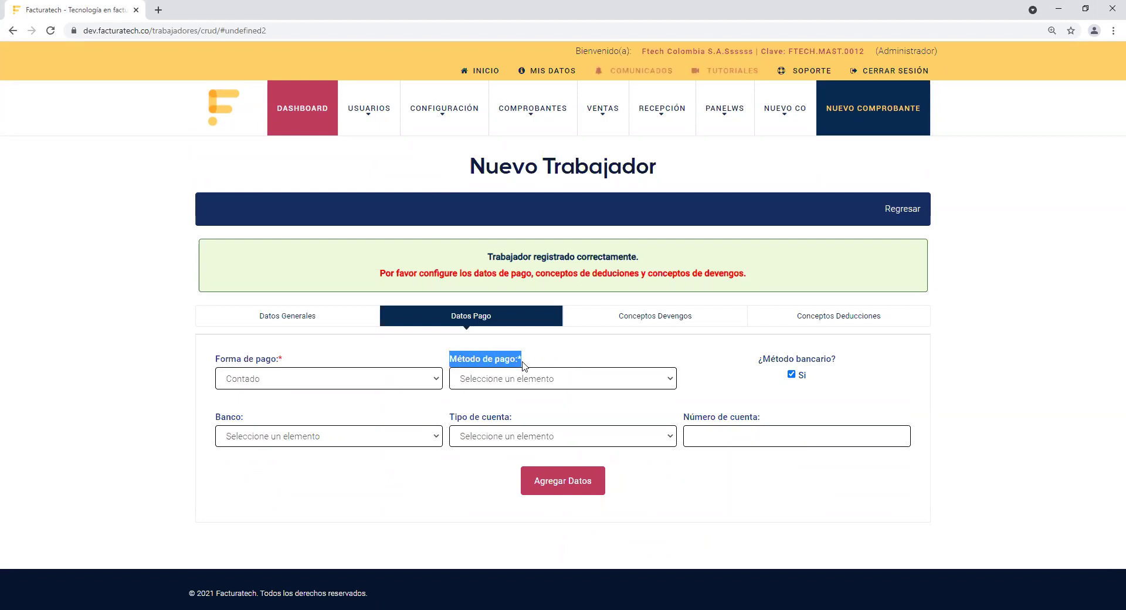
click(672, 383)
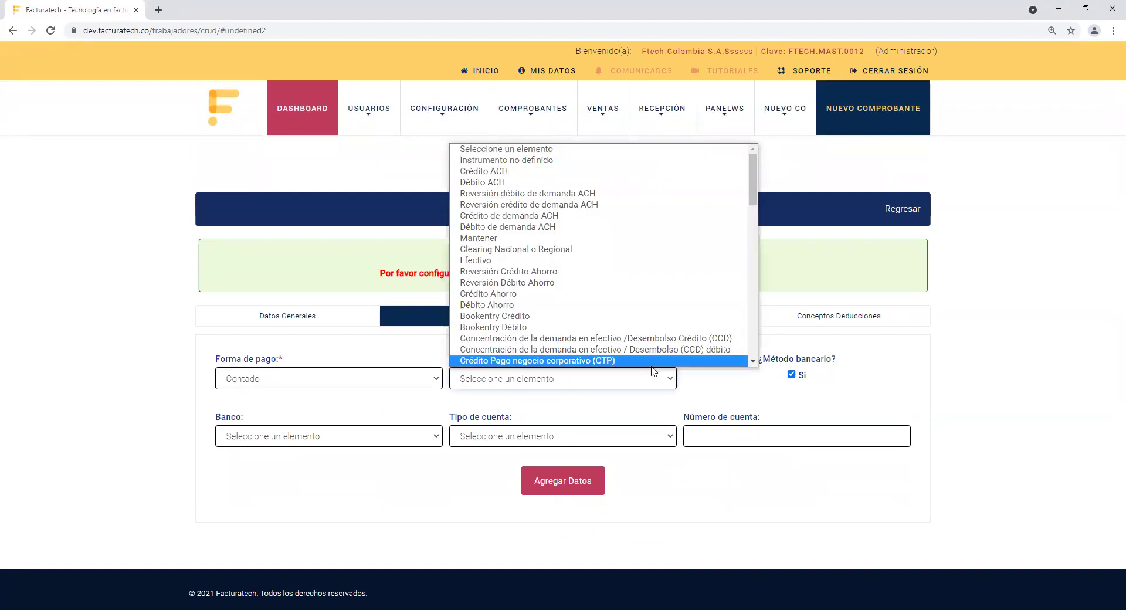
drag(755, 176, 749, 246)
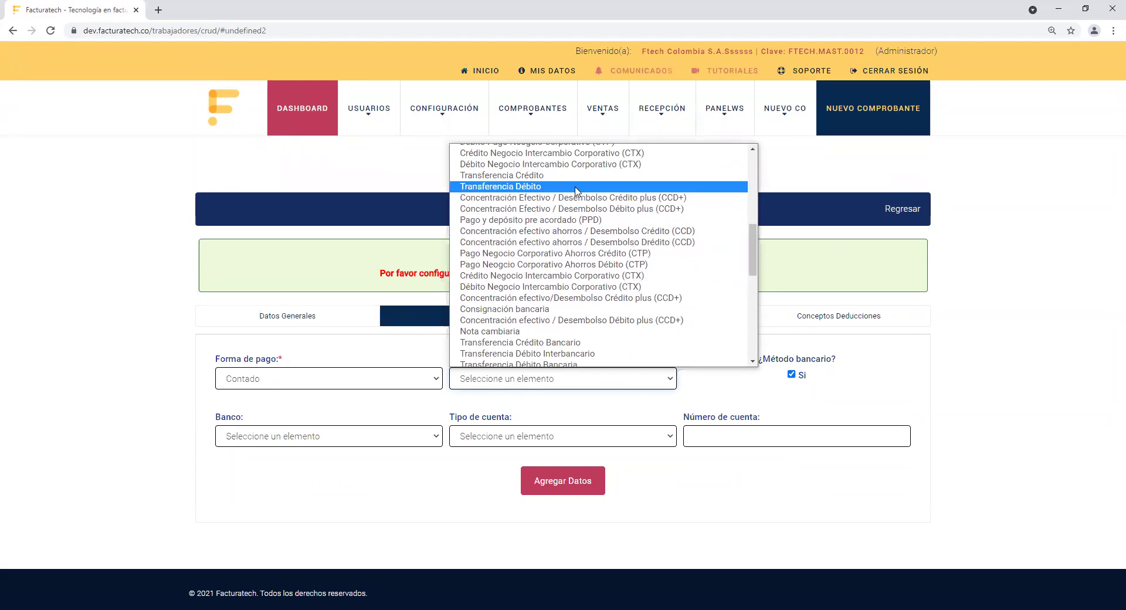
click(576, 187)
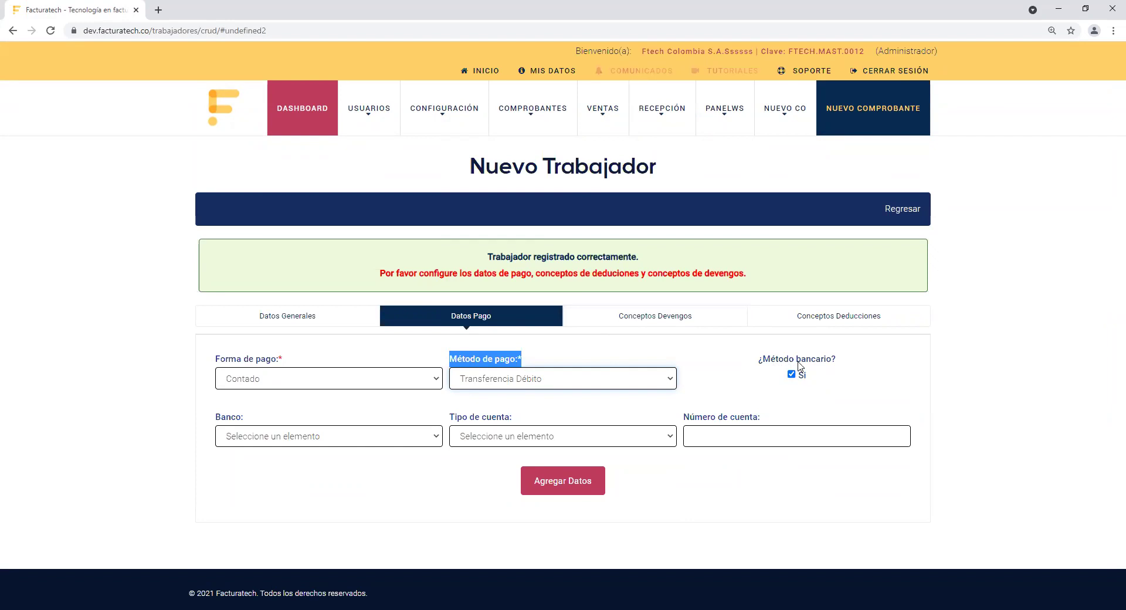
click(722, 377)
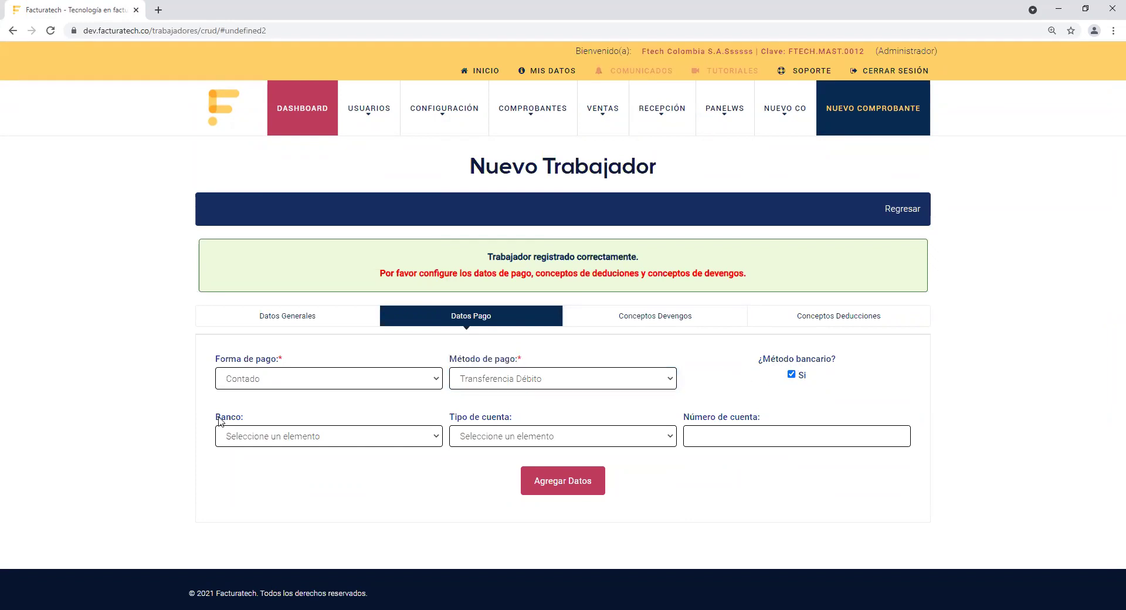
Step: Select BANCOLOMBIA S.A. as the bank
drag(215, 418, 249, 419)
click(405, 440)
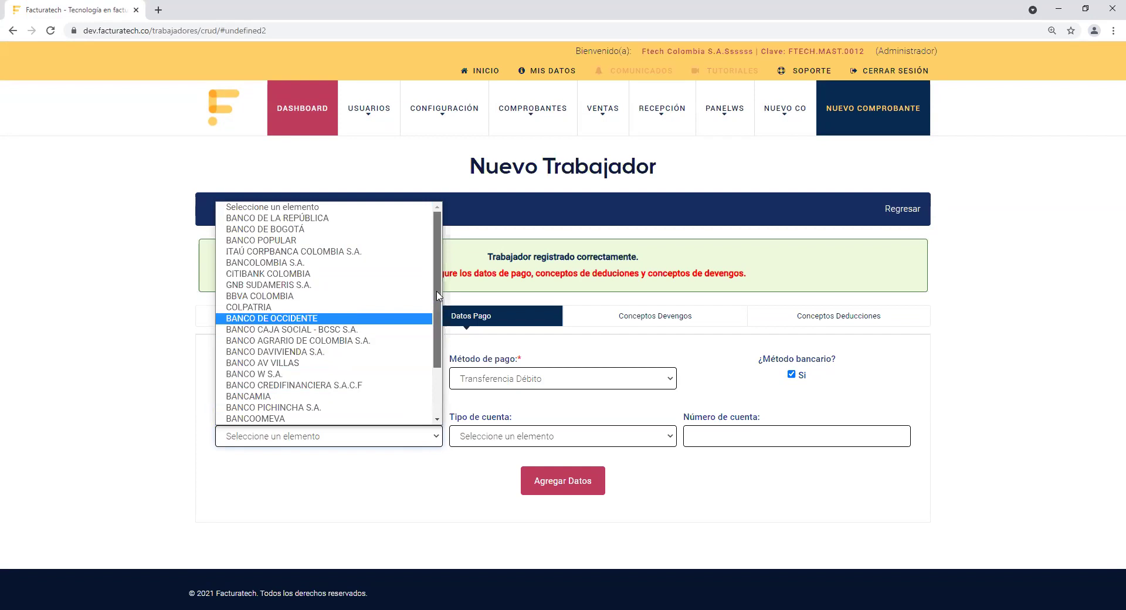
scroll(437, 310, down, 2)
drag(437, 309, 419, 380)
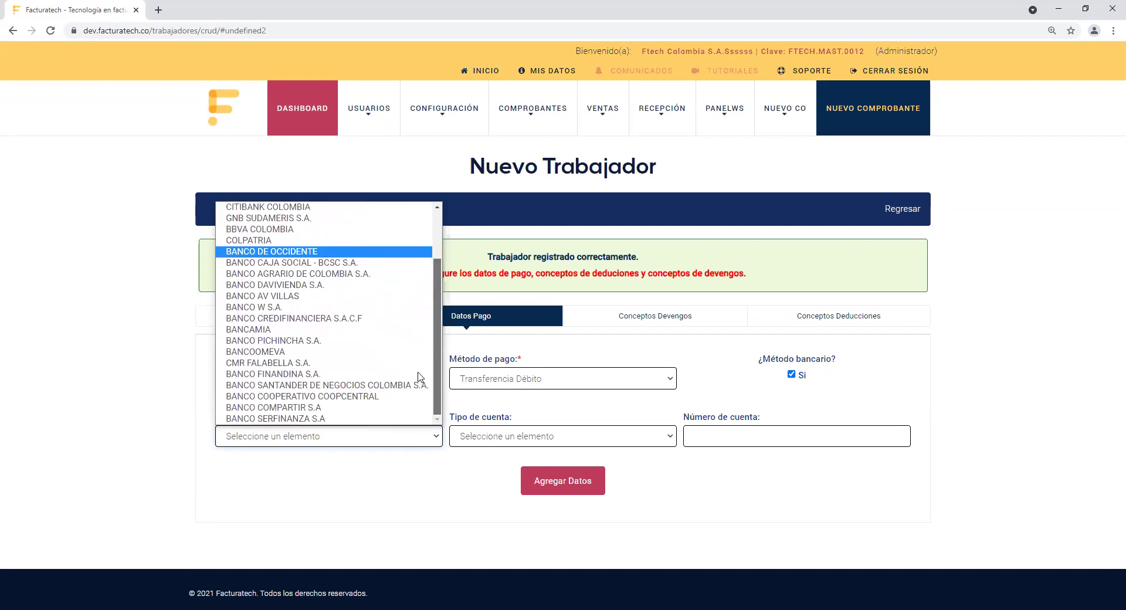
scroll(418, 376, up, 2)
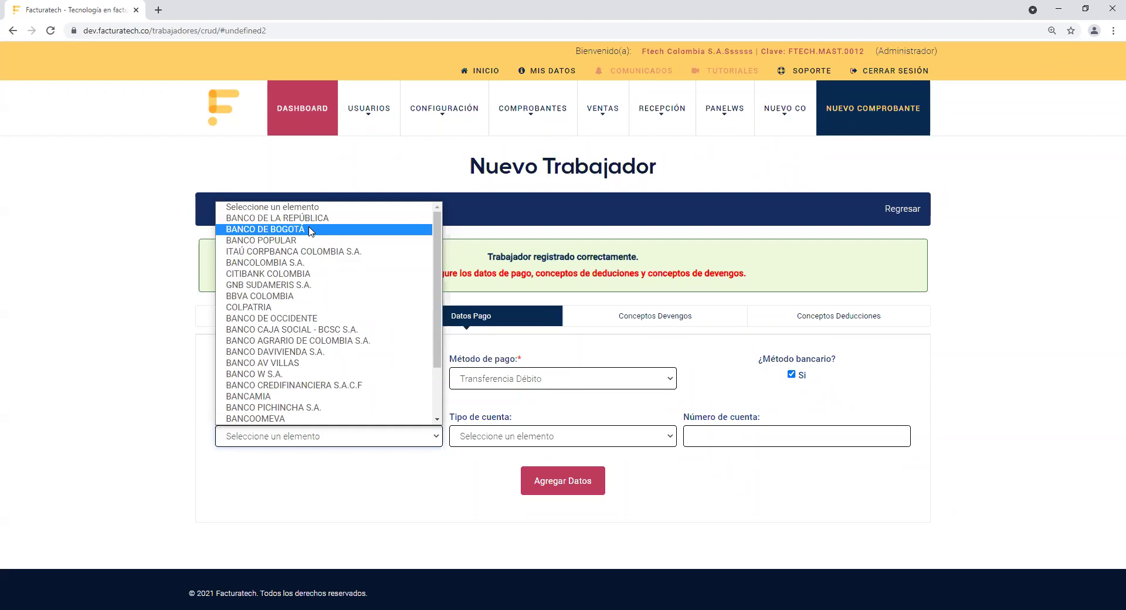
click(305, 263)
triple_click(491, 423)
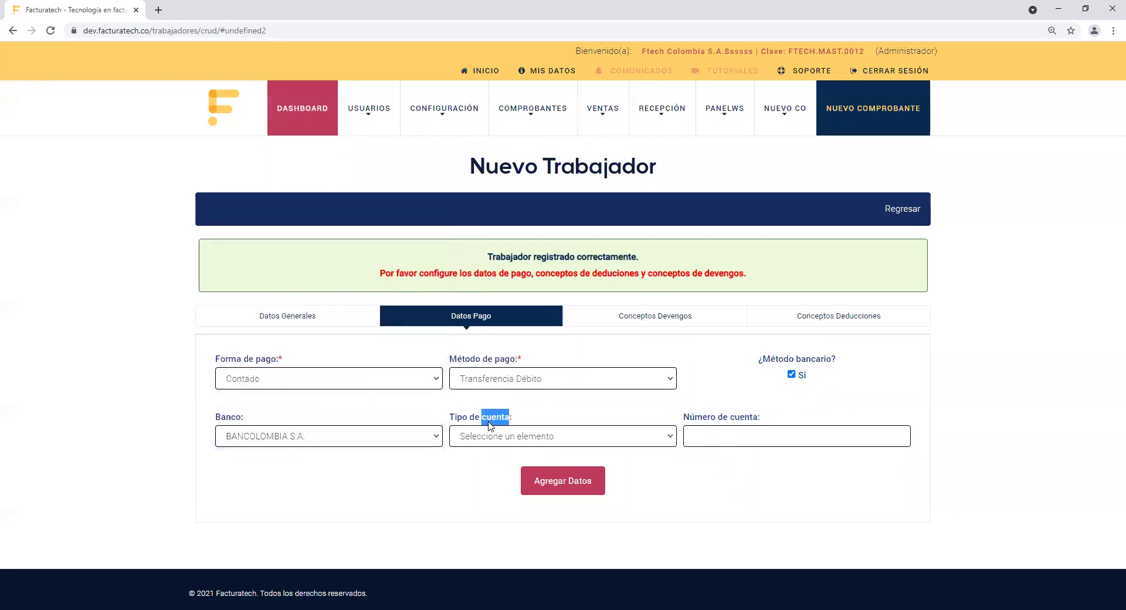
click(513, 435)
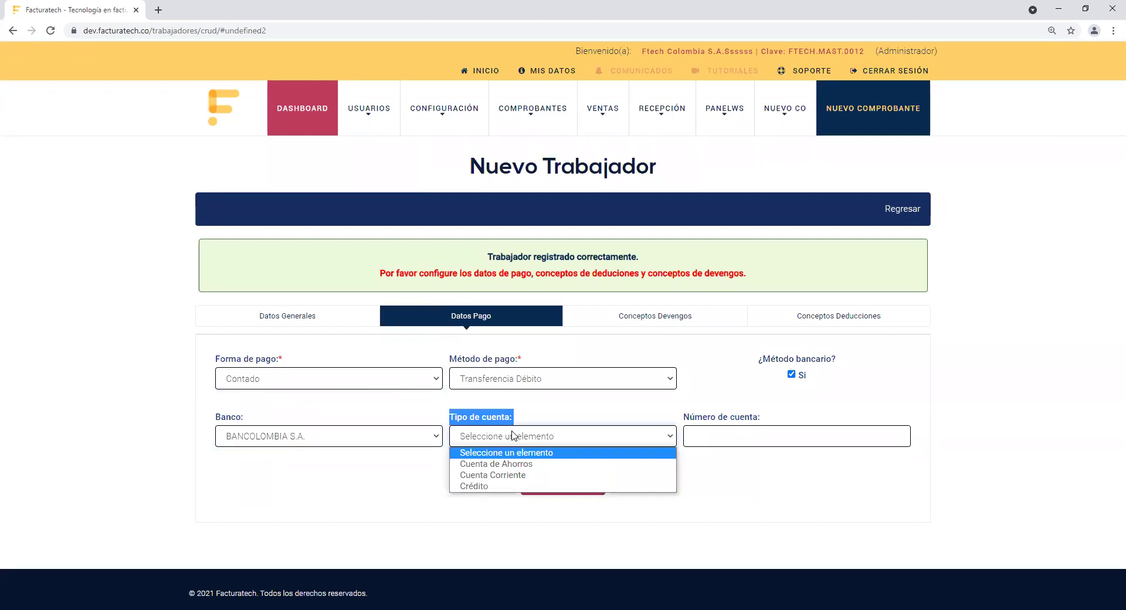
click(498, 464)
drag(684, 417, 760, 420)
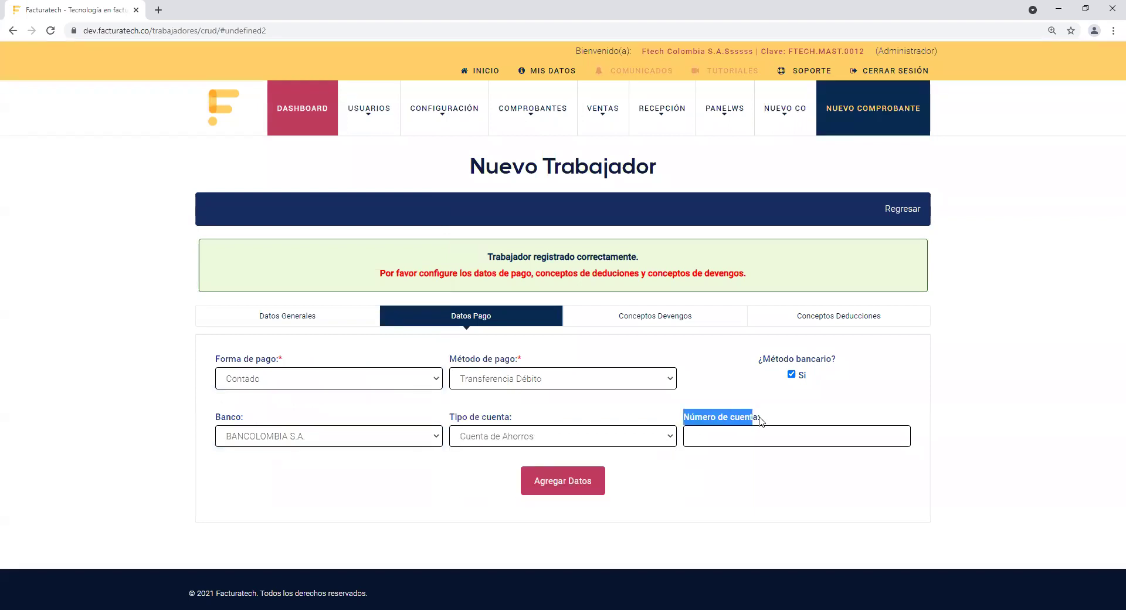
click(778, 433)
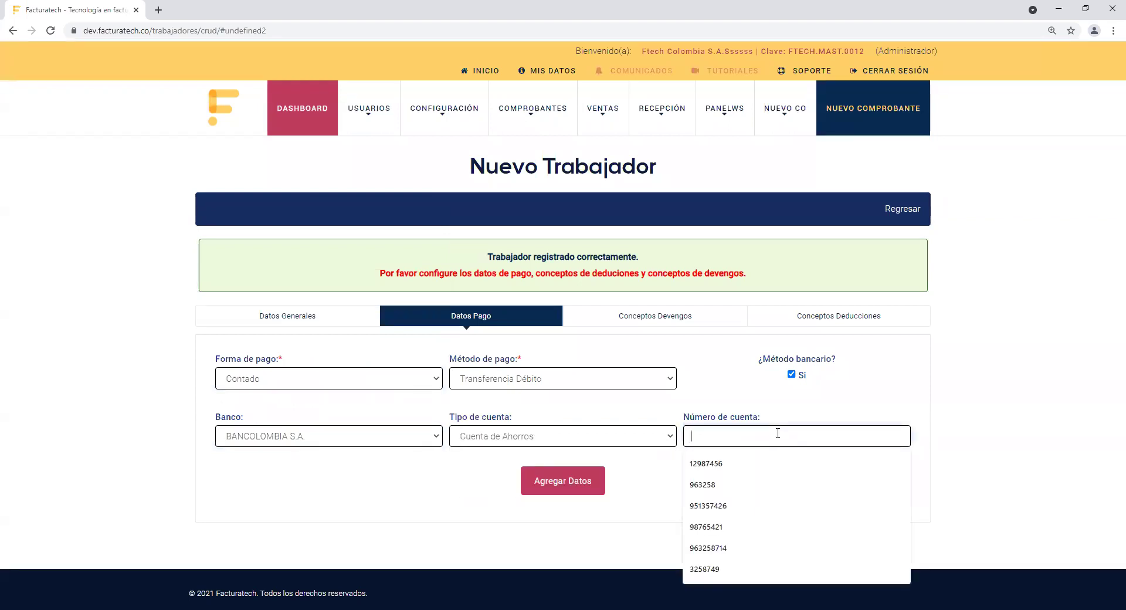
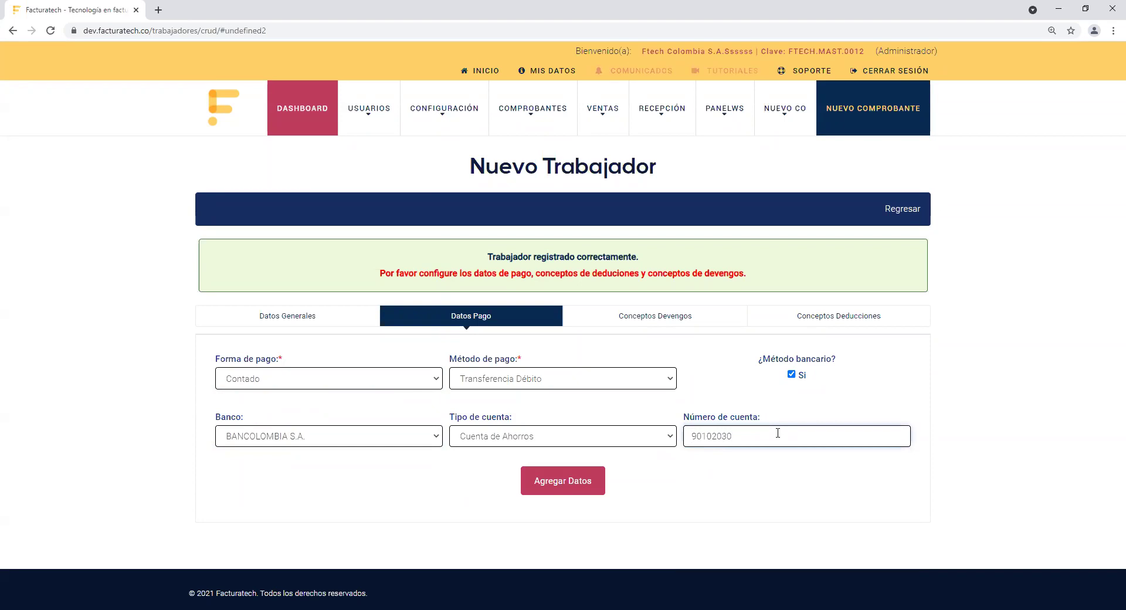
click(562, 487)
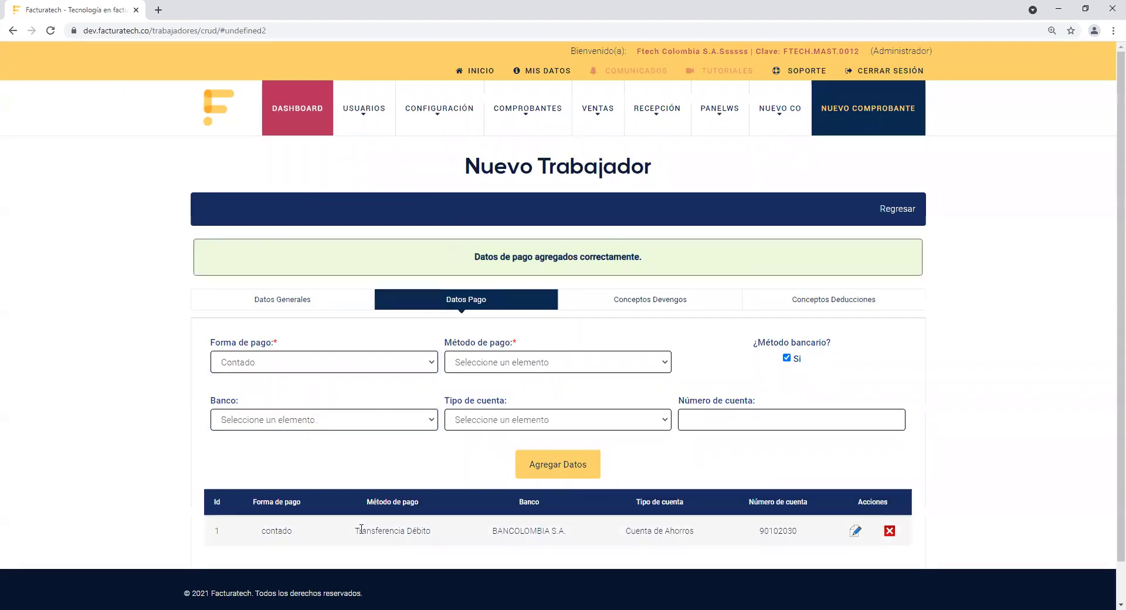
Step: Add an Efectivo payment method with ¿Método bancario? unchecked, so no bank fields are needed
drag(355, 530, 452, 538)
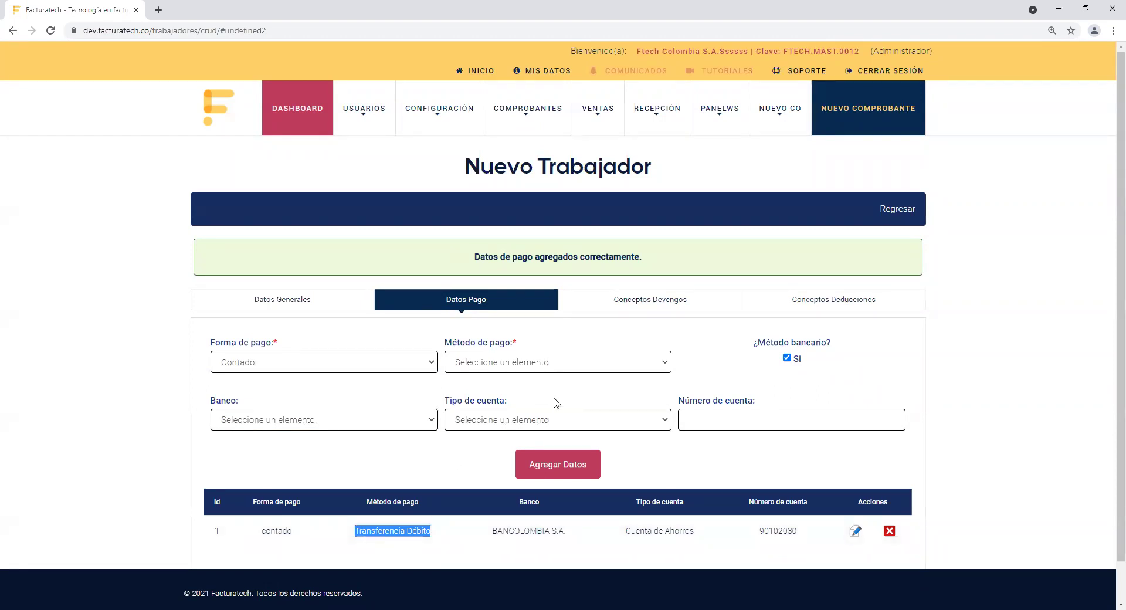
click(558, 365)
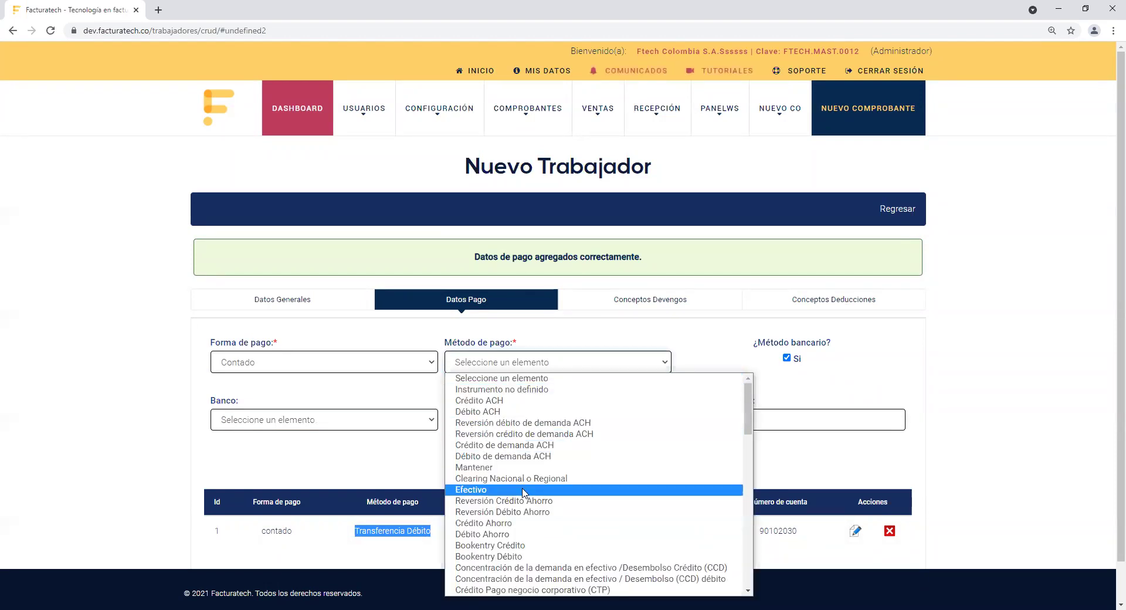
click(524, 490)
click(699, 337)
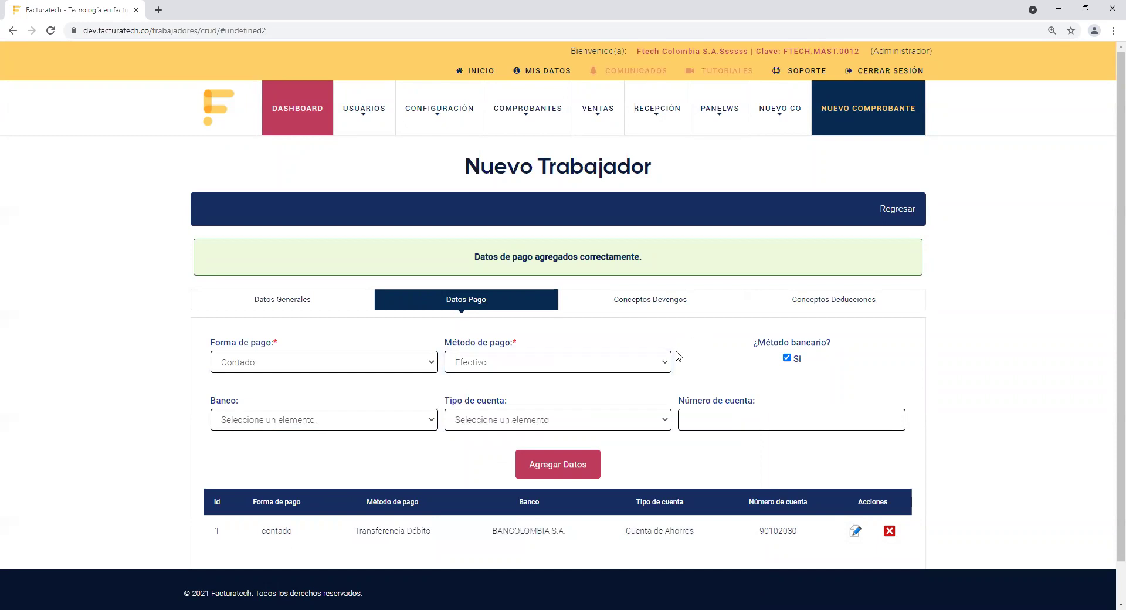
drag(753, 351, 867, 350)
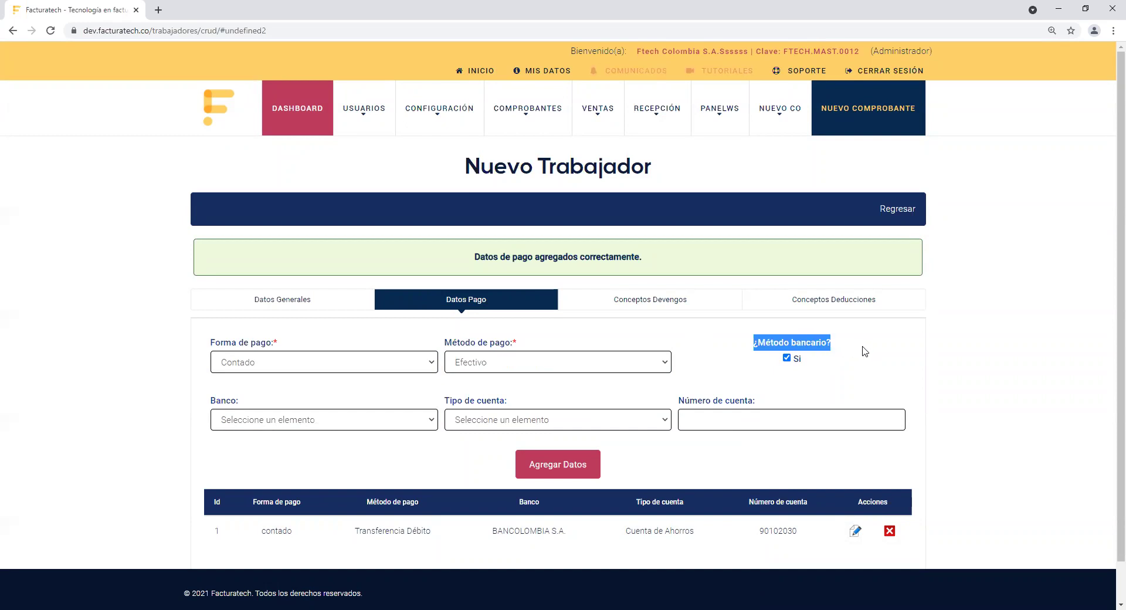
click(786, 358)
click(725, 360)
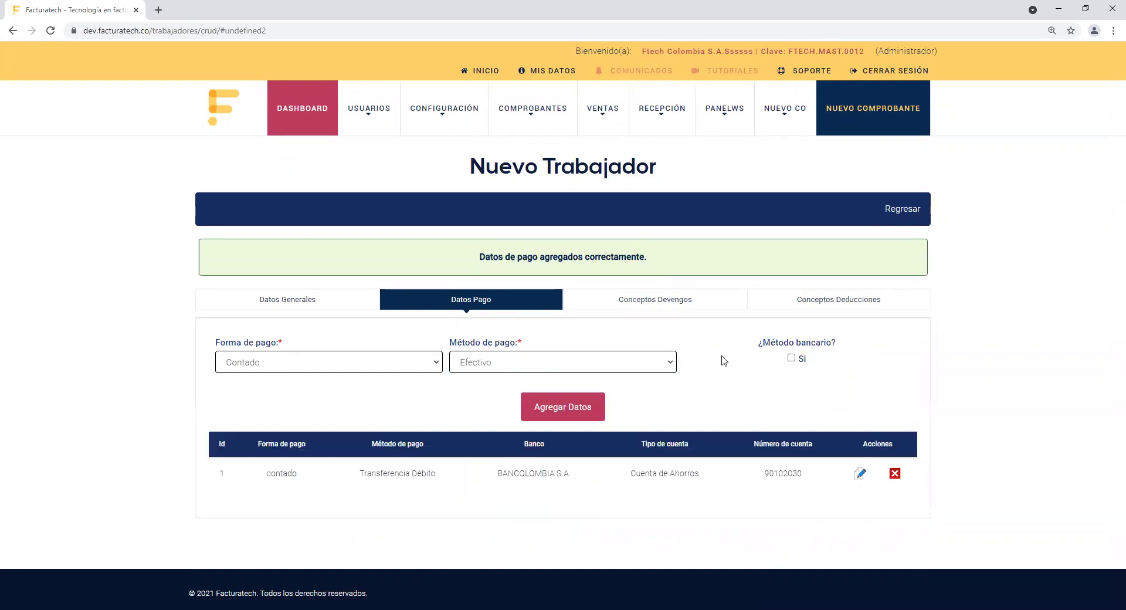
click(545, 412)
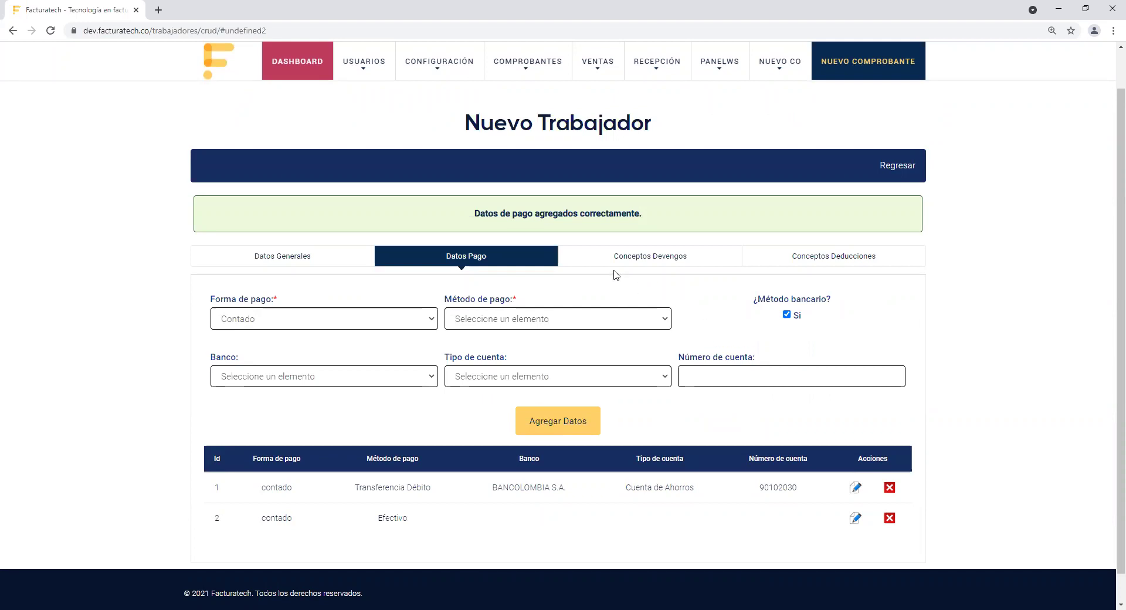
Step: Switch to Conceptos Devengos and review the Fondo de Cesantías, Fondo de ARL and Otros devengos sections
click(653, 264)
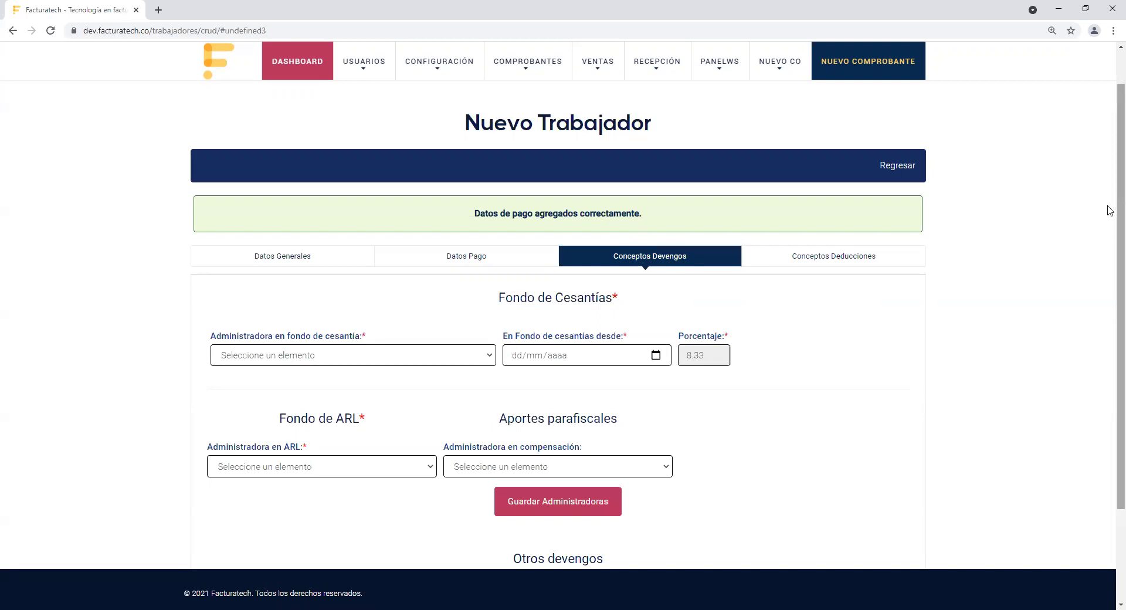
scroll(1110, 265, down, 2)
scroll(1110, 265, down, 1)
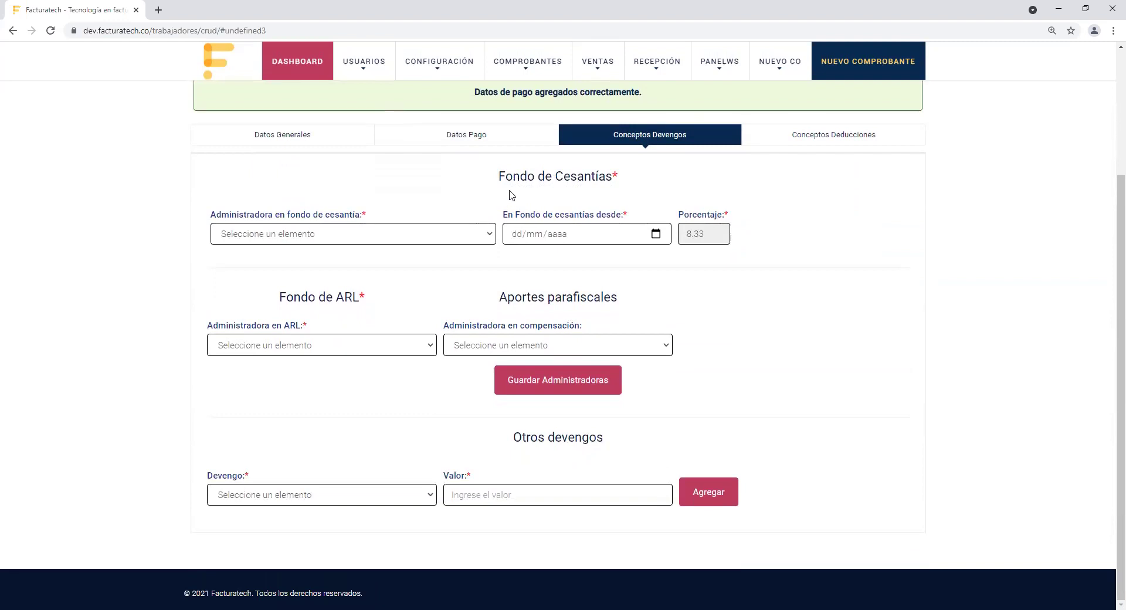
drag(500, 176, 641, 196)
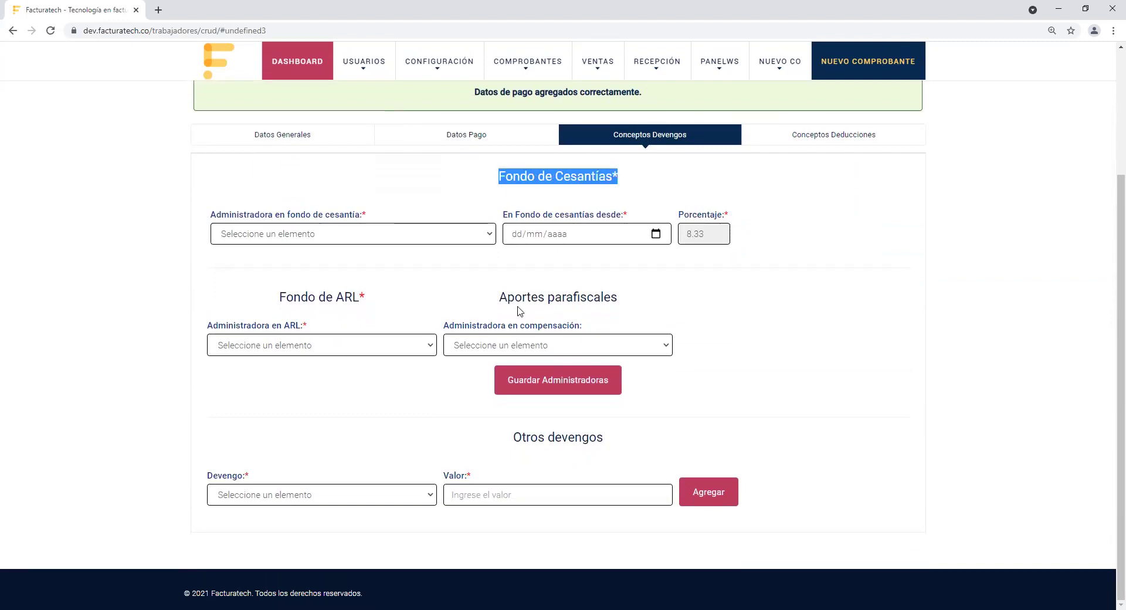
drag(280, 298, 374, 302)
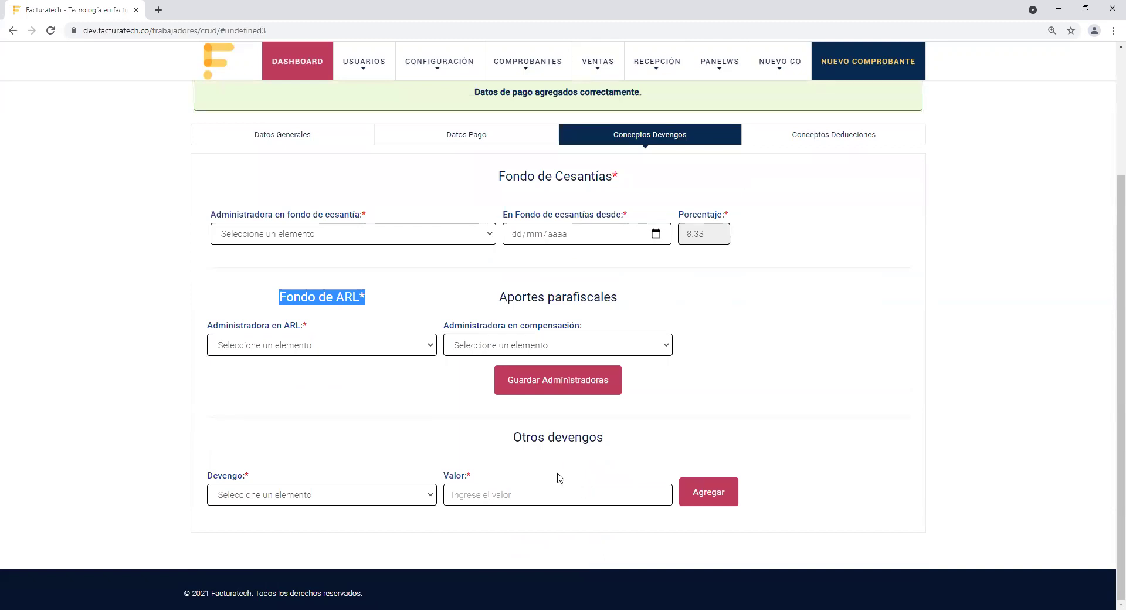
drag(513, 438, 641, 440)
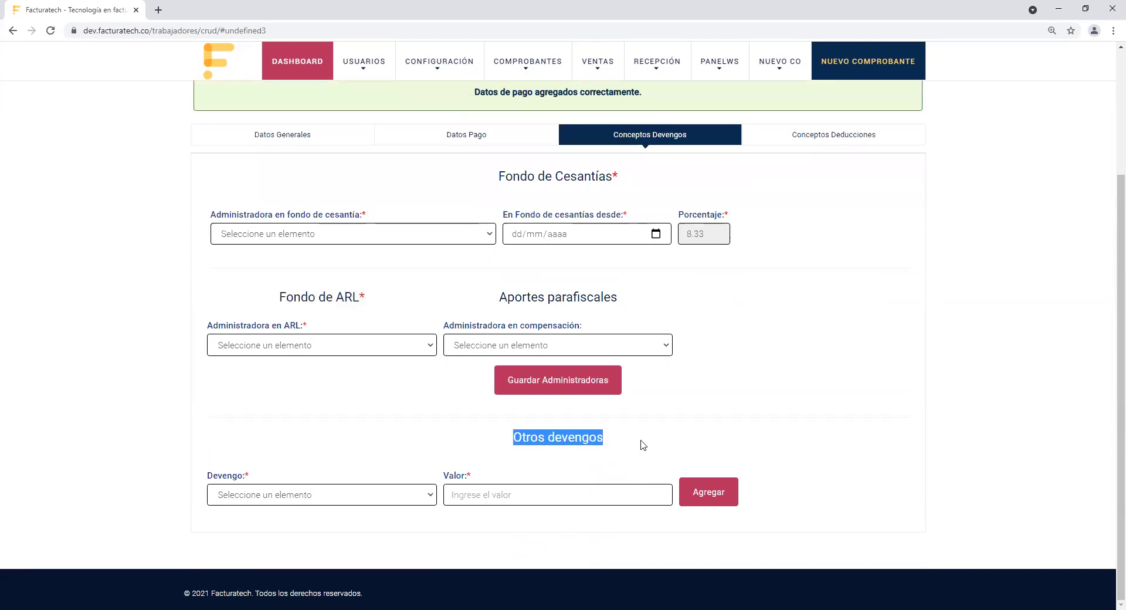
click(839, 328)
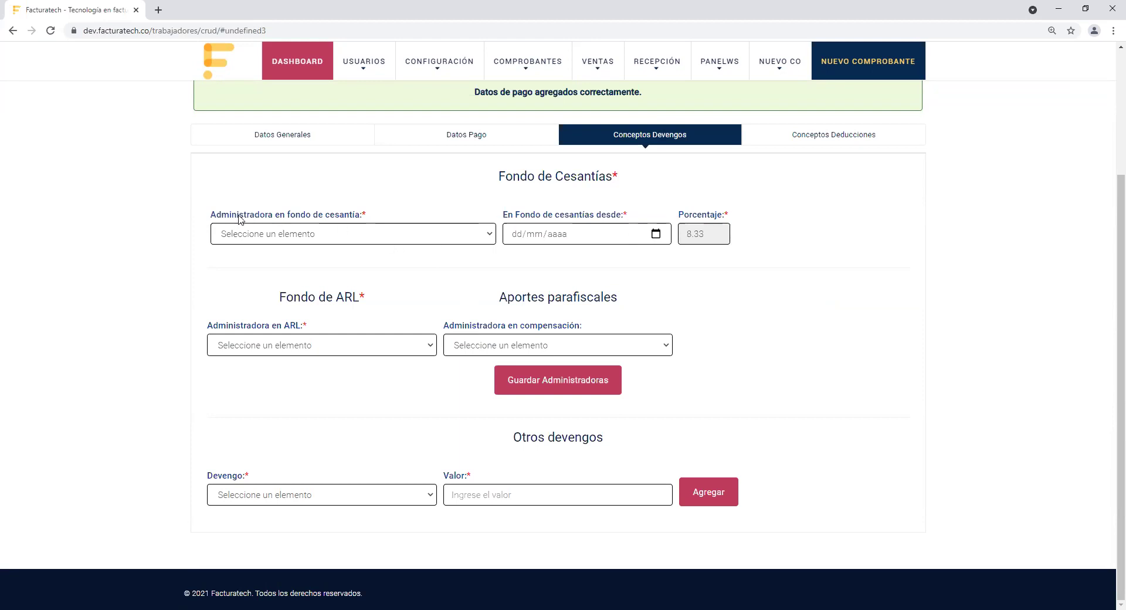
drag(211, 215, 405, 227)
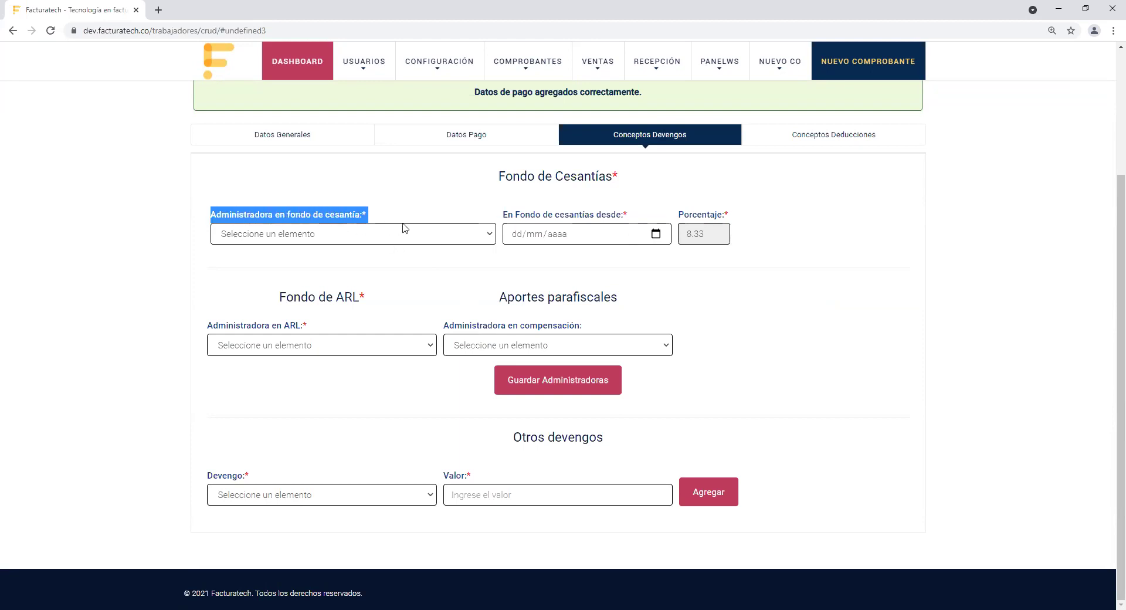
Step: Open the Administradora en fondo de cesantía dropdown
click(488, 235)
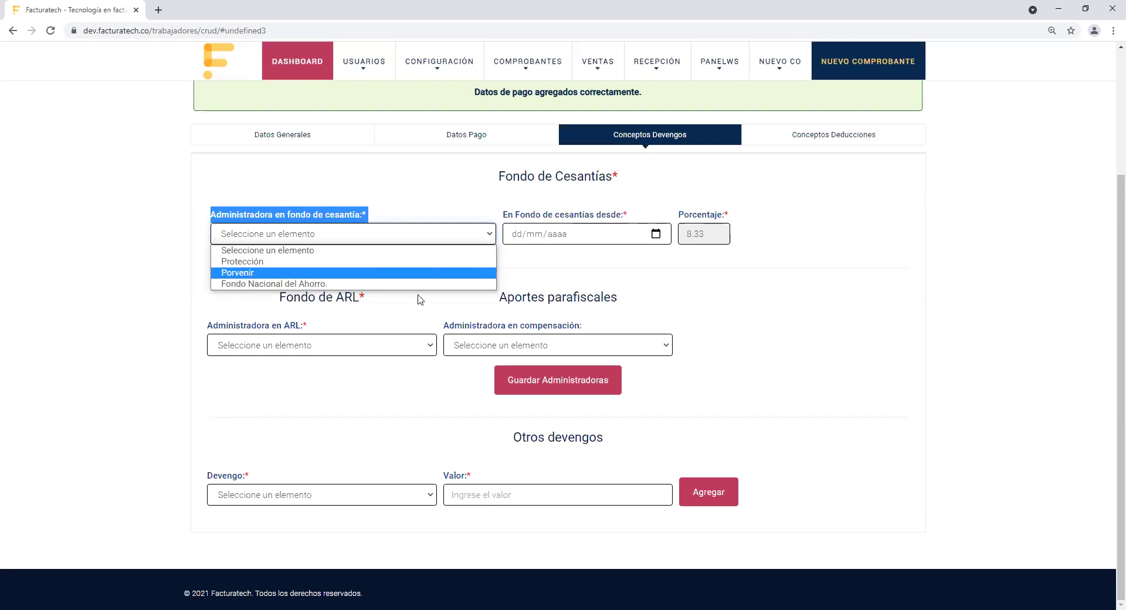
Step: Choose Fondo Nacional del Ahorro and enter 15/02/2018 as the severance fund start date
click(320, 285)
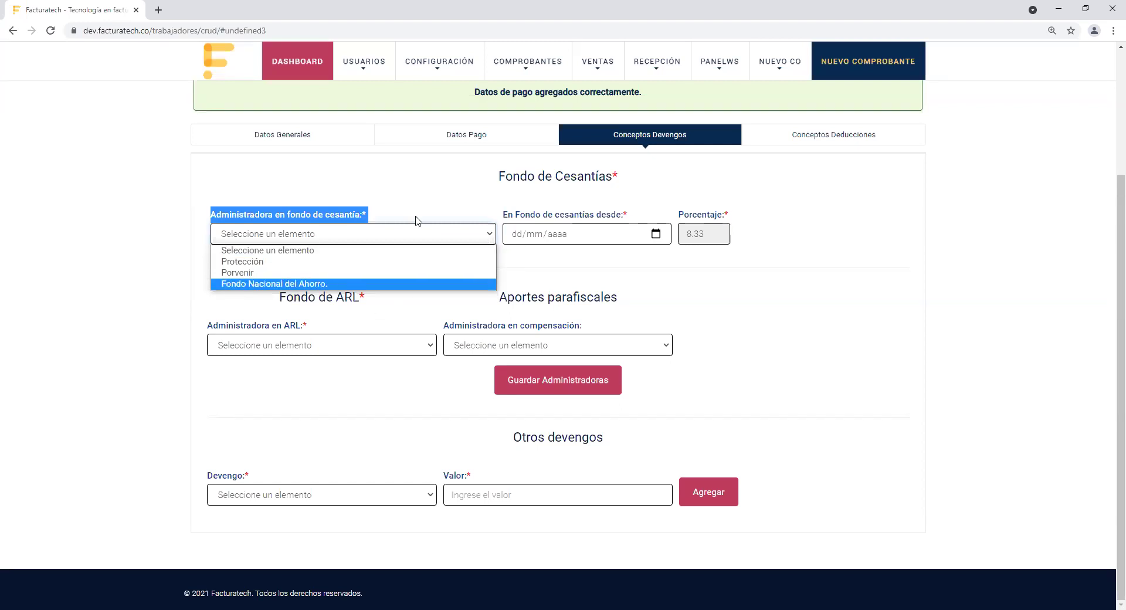
drag(508, 215, 629, 218)
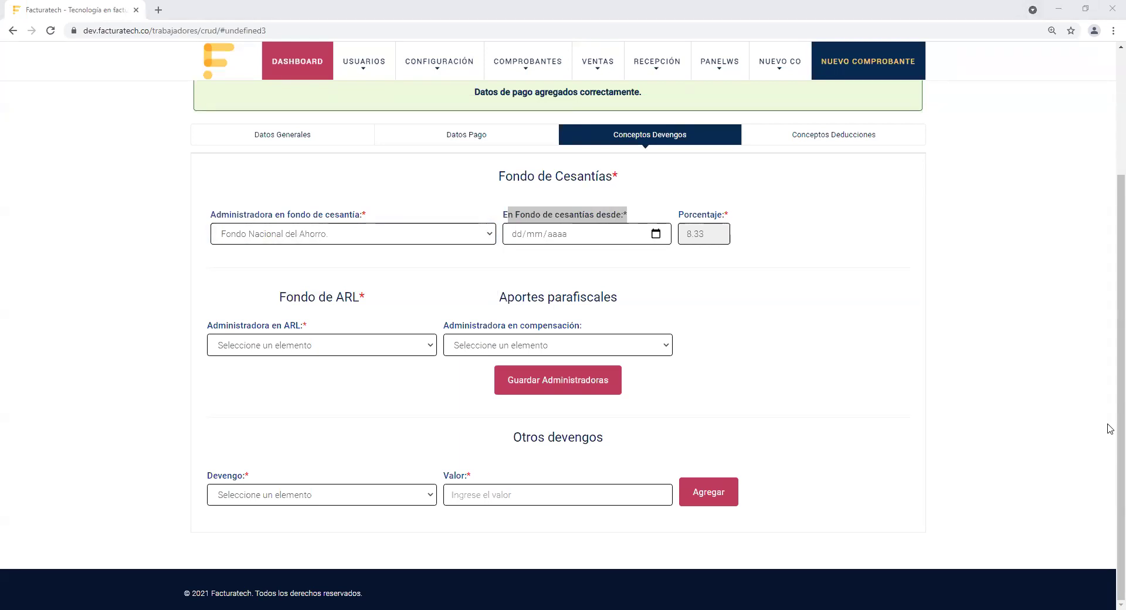
click(513, 236)
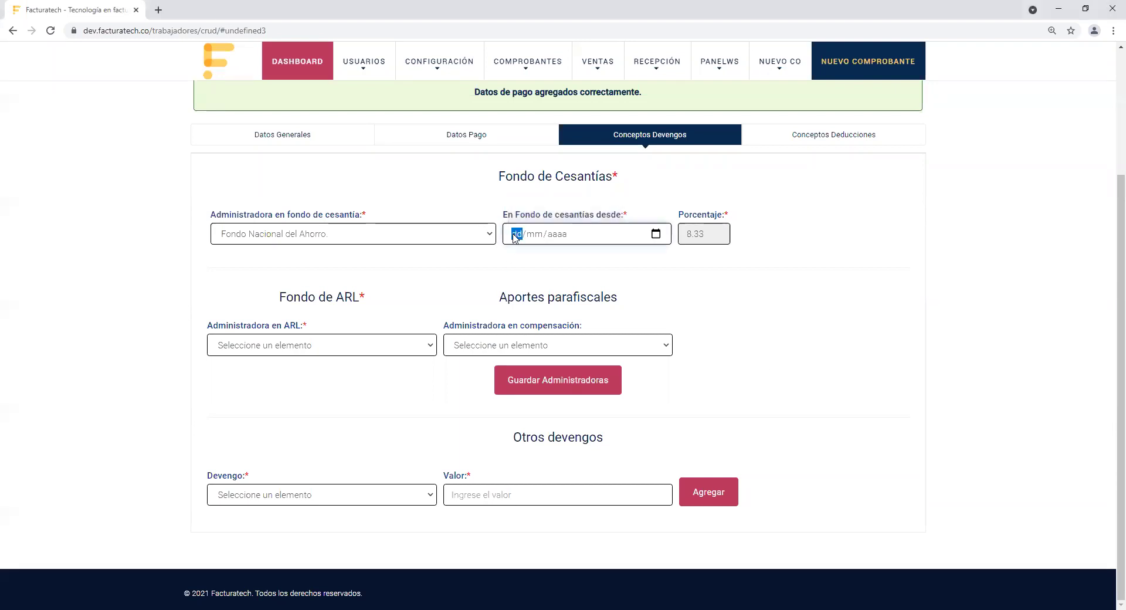
text(15)
text(02/2018)
click(733, 308)
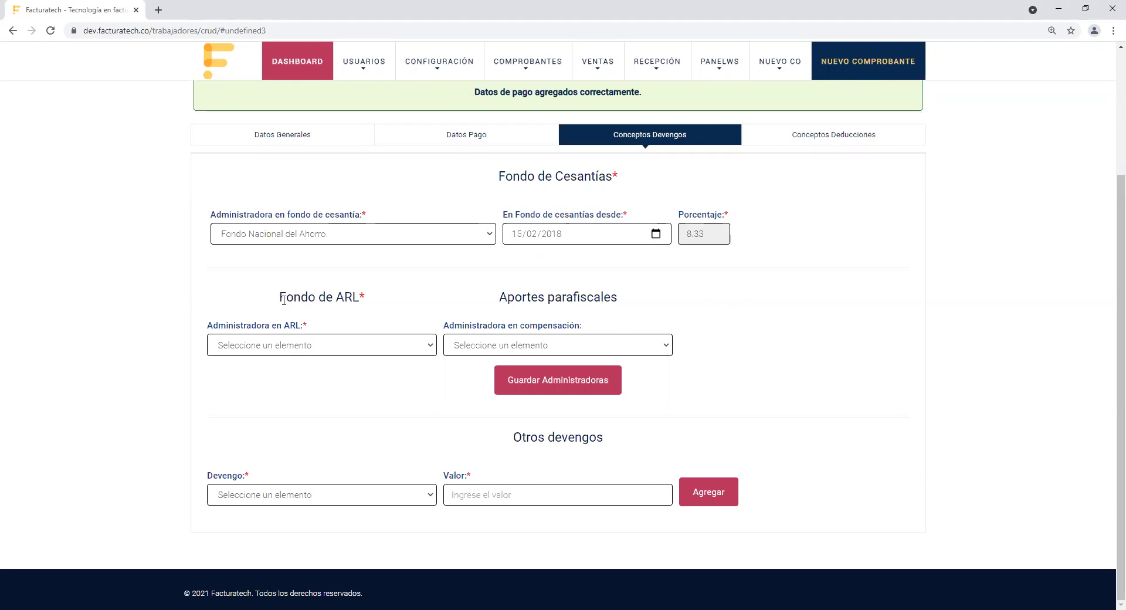
drag(284, 300, 372, 300)
Step: Pick ARL Sura and Comfenalco Antioquia CCF, then save with Guardar Administradoras
click(386, 304)
click(394, 346)
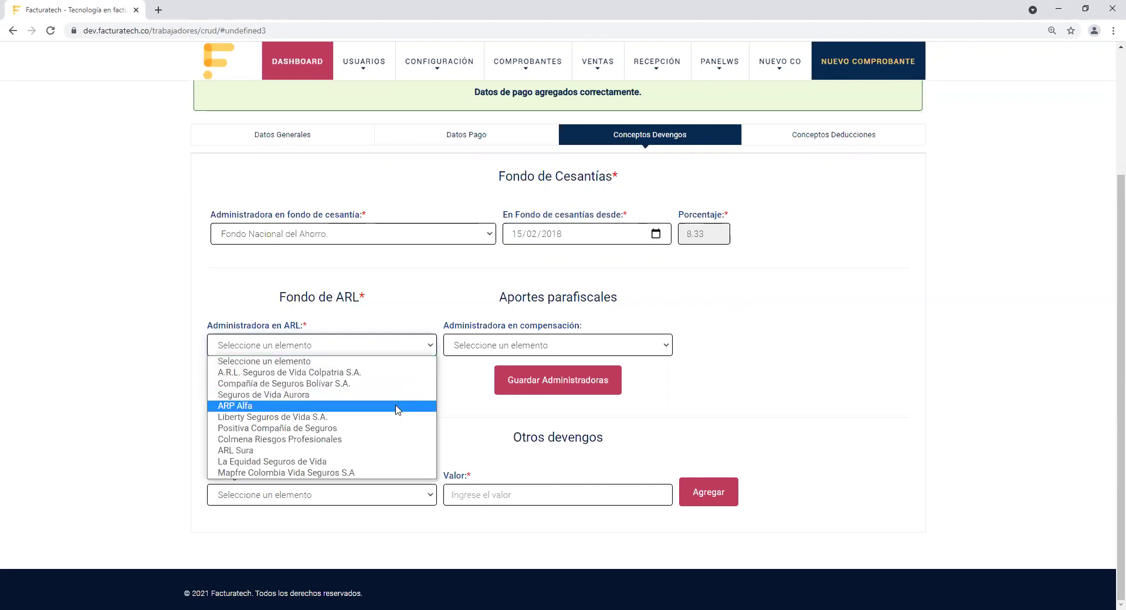
click(392, 451)
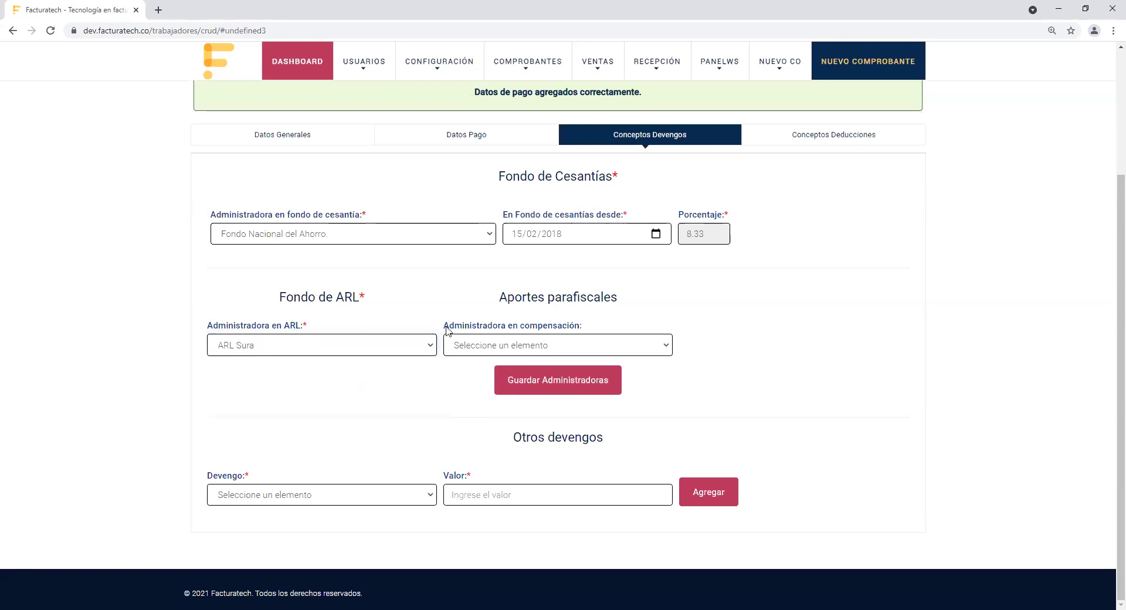
drag(449, 326, 577, 340)
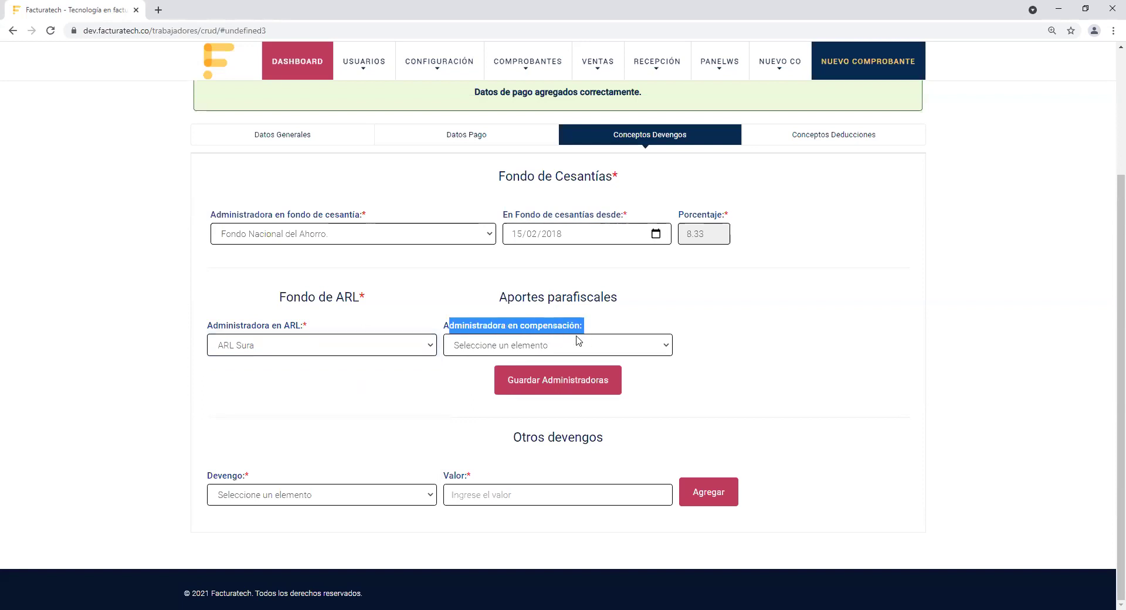
click(668, 350)
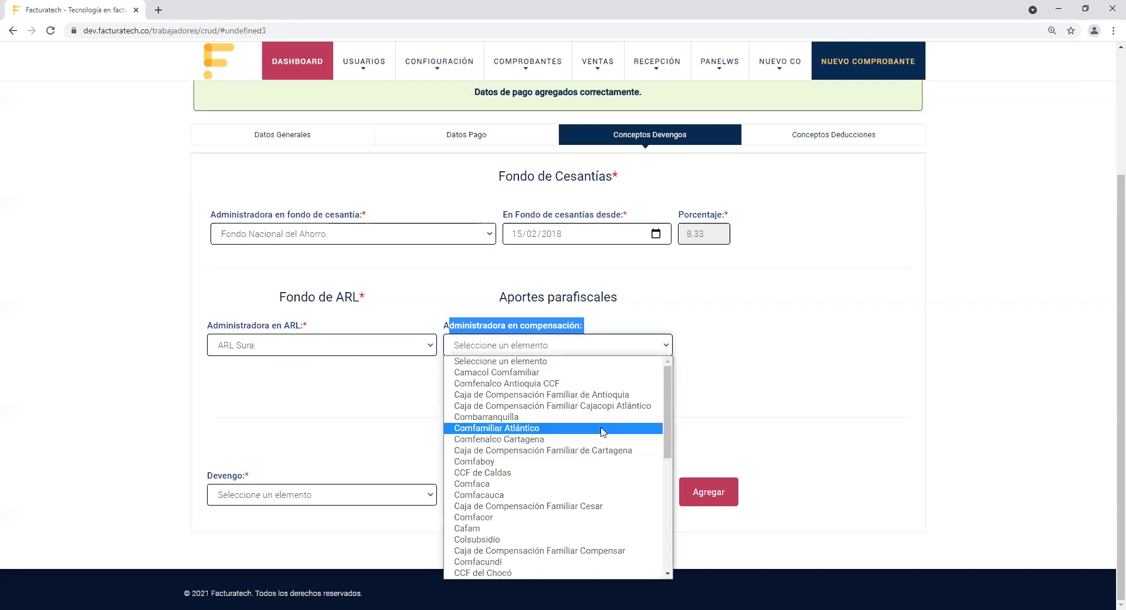
click(587, 384)
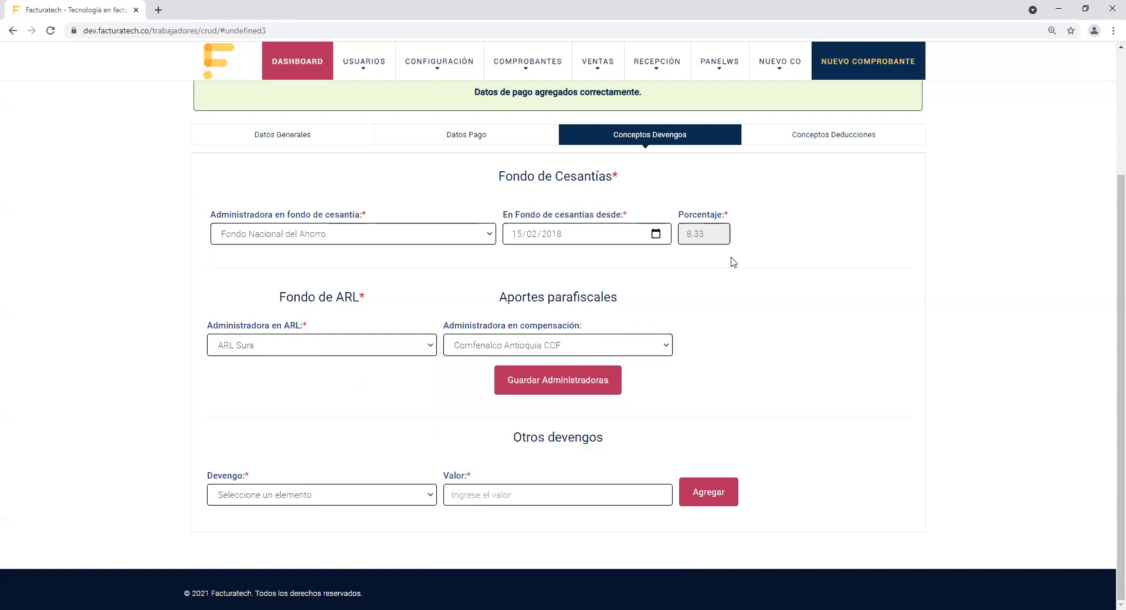
click(614, 388)
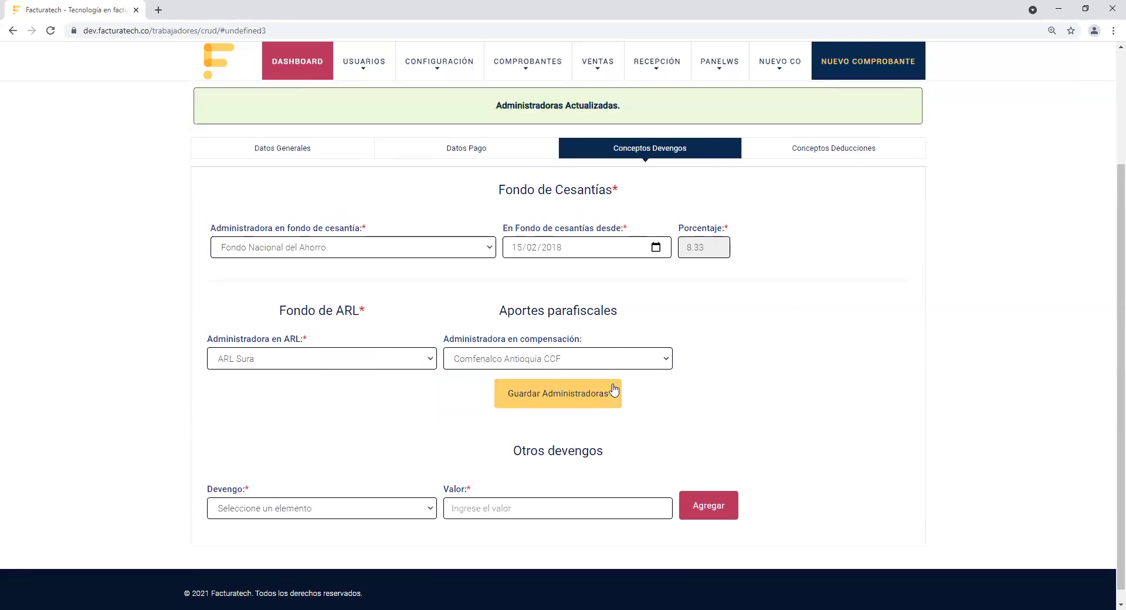
Step: Add a Teletrabajo accrual with value 750000 under Otros devengos
scroll(1109, 387, down, 1)
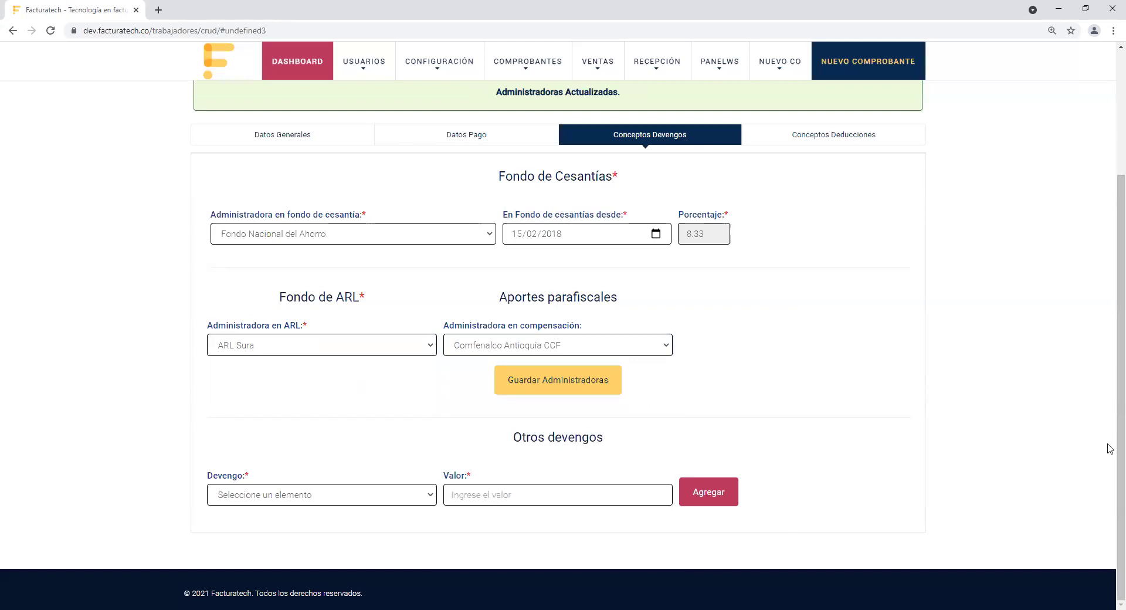
drag(508, 445, 639, 456)
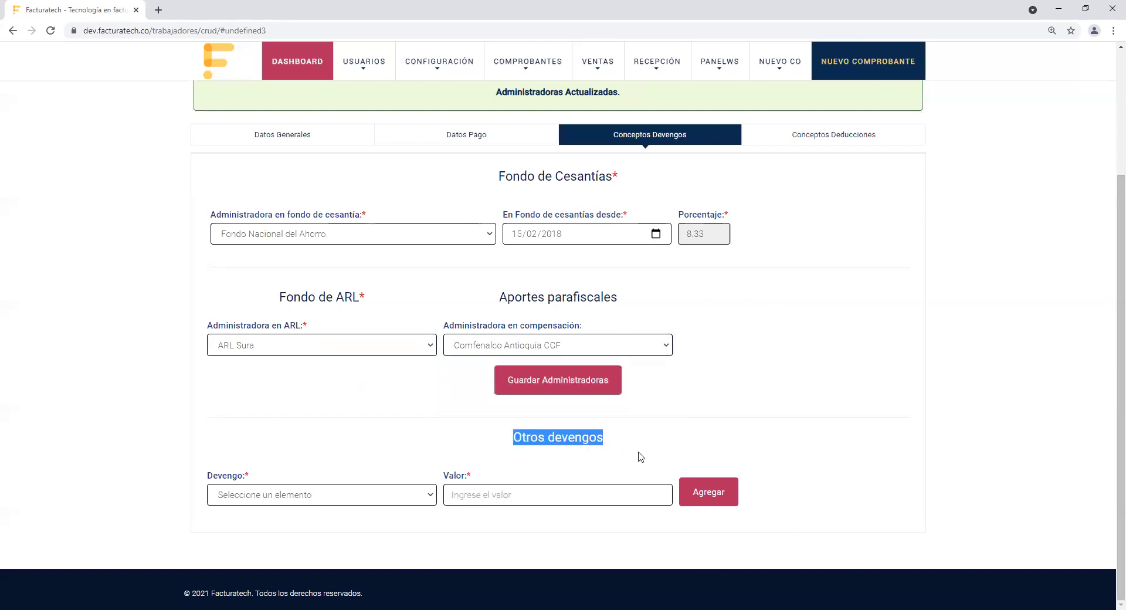
click(413, 496)
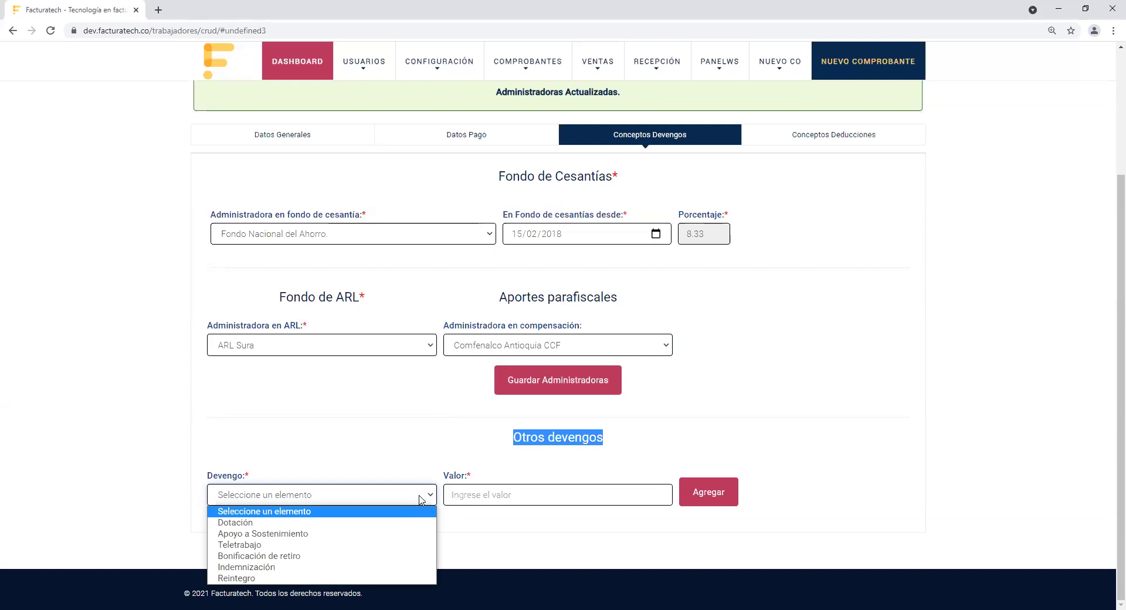
click(420, 548)
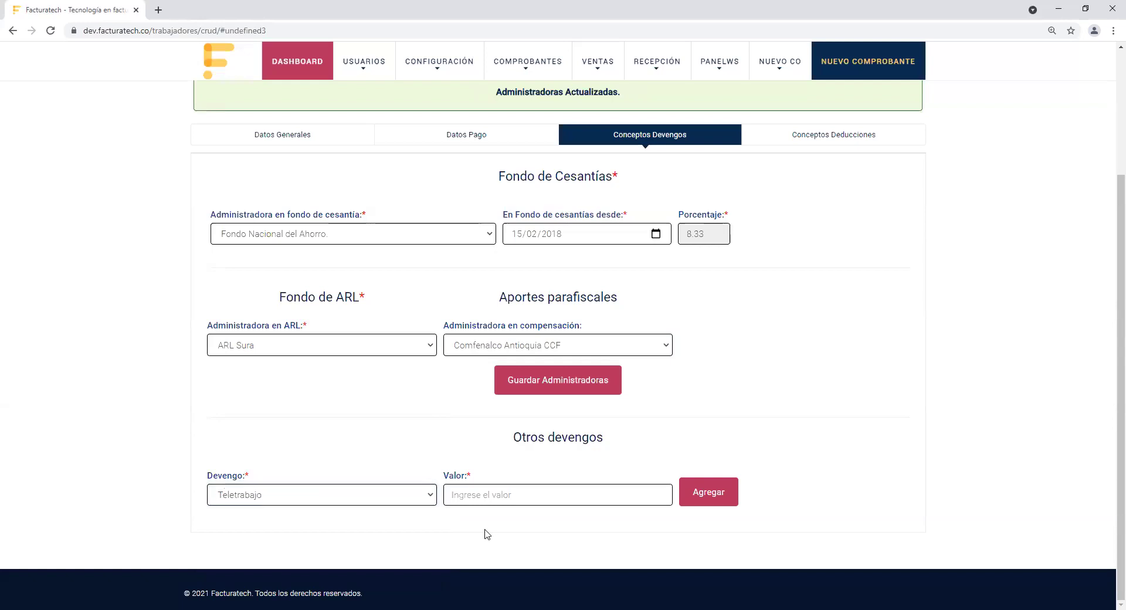
click(478, 496)
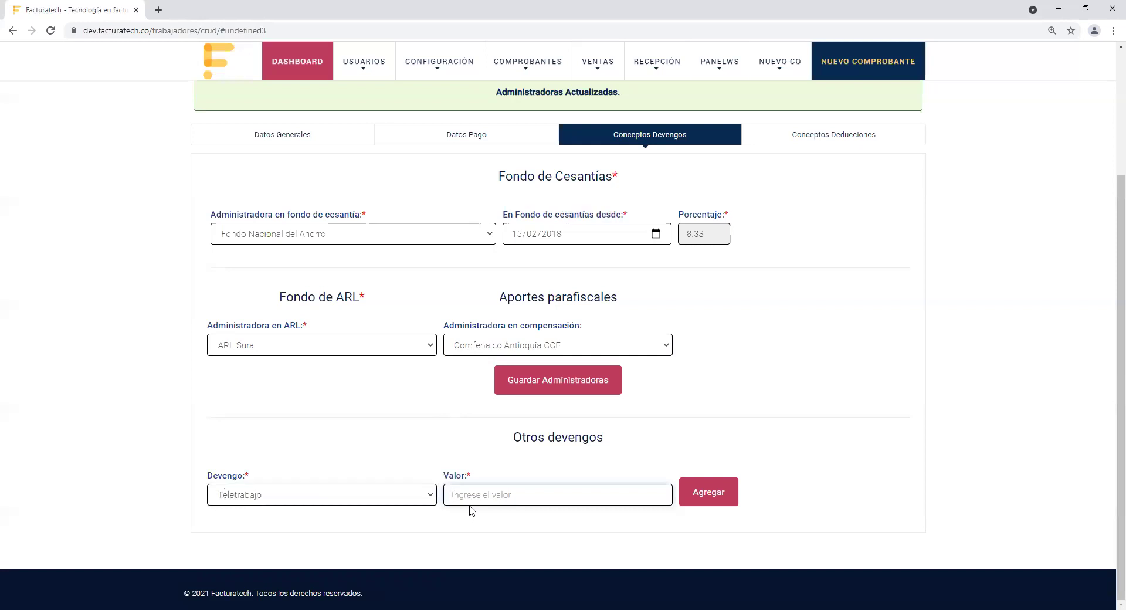
text(750000)
click(731, 496)
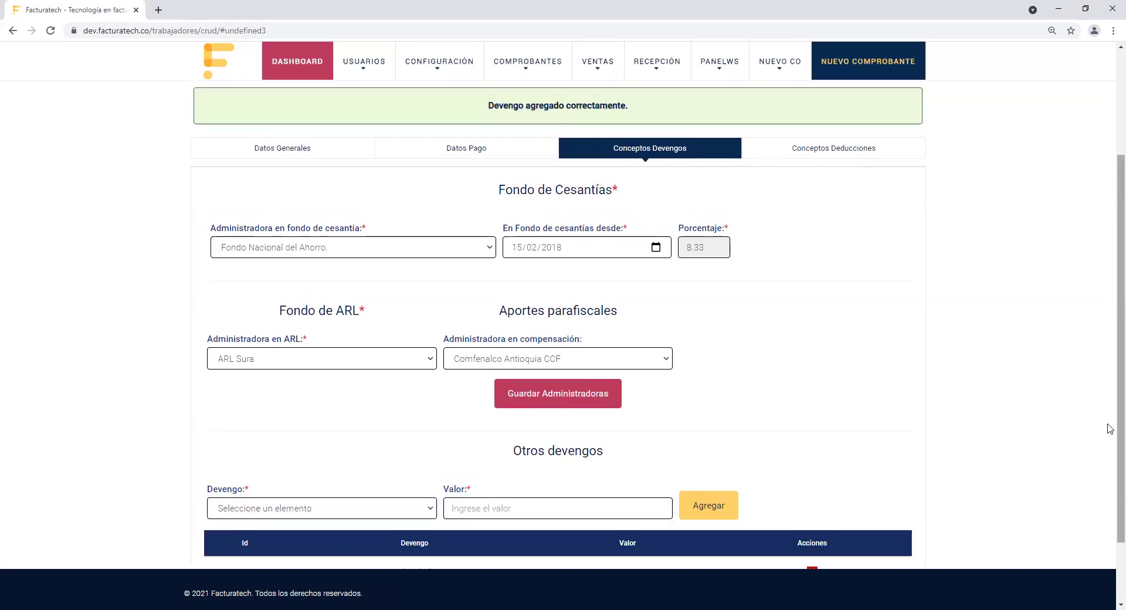
scroll(1111, 528, down, 2)
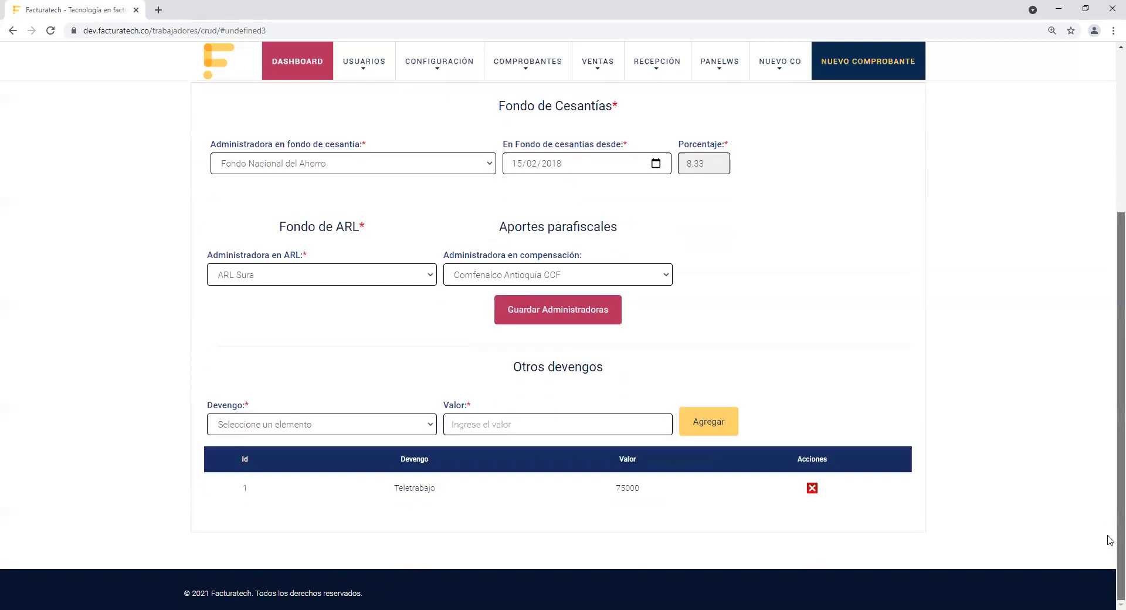
click(364, 425)
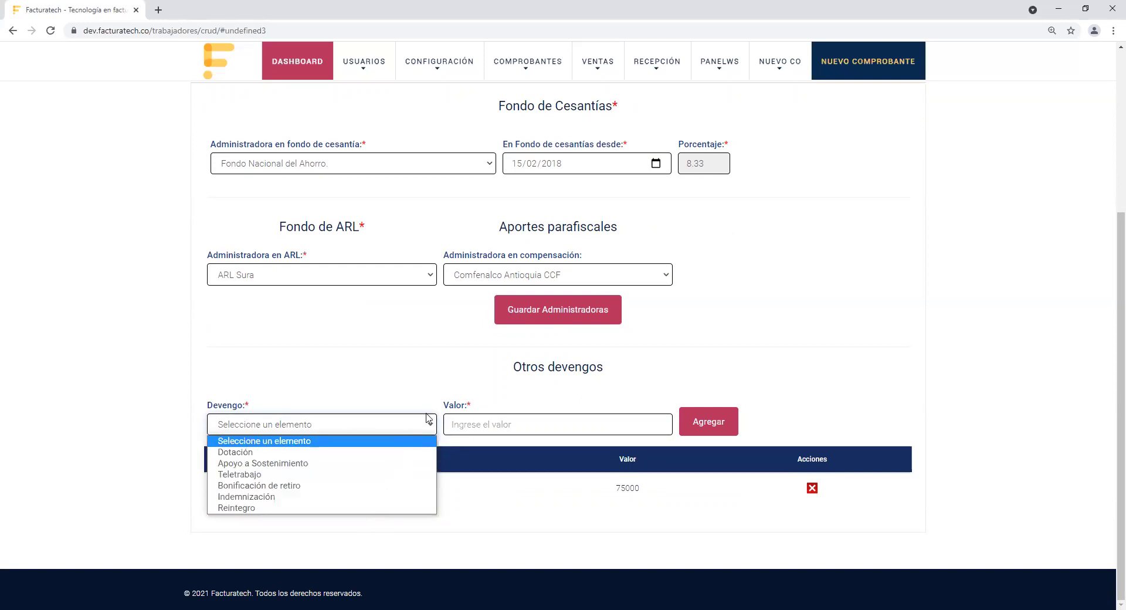
triple_click(460, 411)
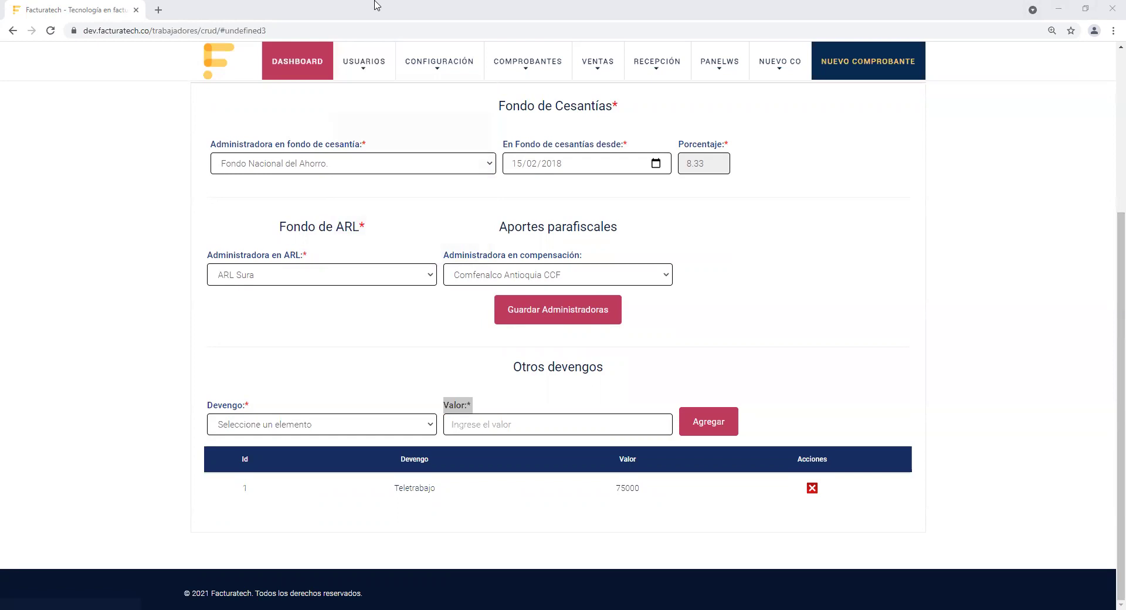
drag(1120, 439, 1108, 329)
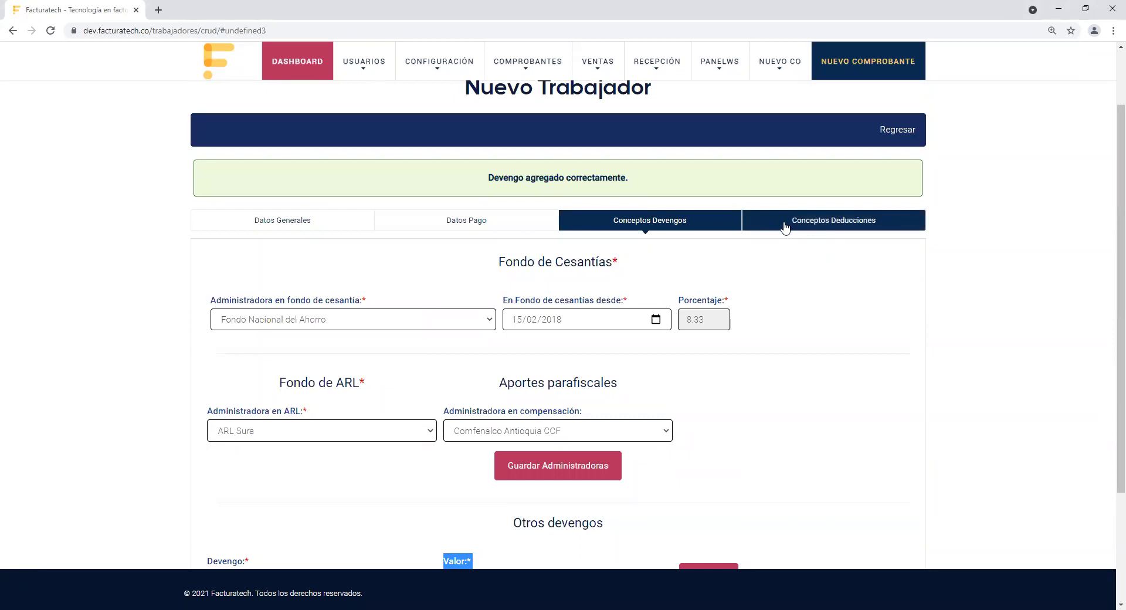
click(834, 232)
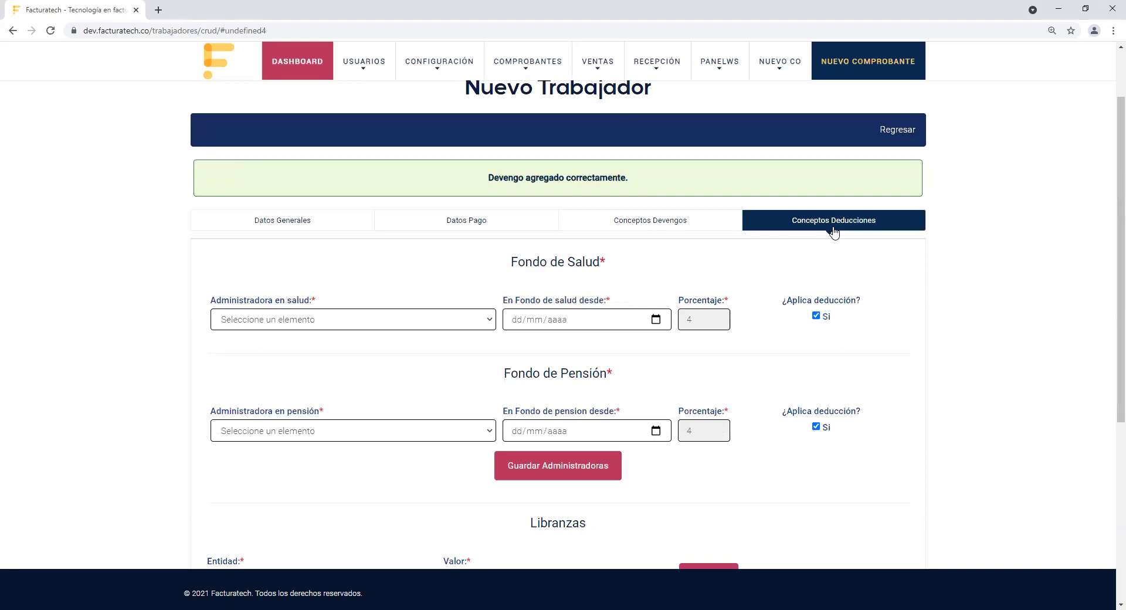
Step: Set E.P.S Sanitas as health administrator with start date 15/02/2019
drag(519, 265, 690, 271)
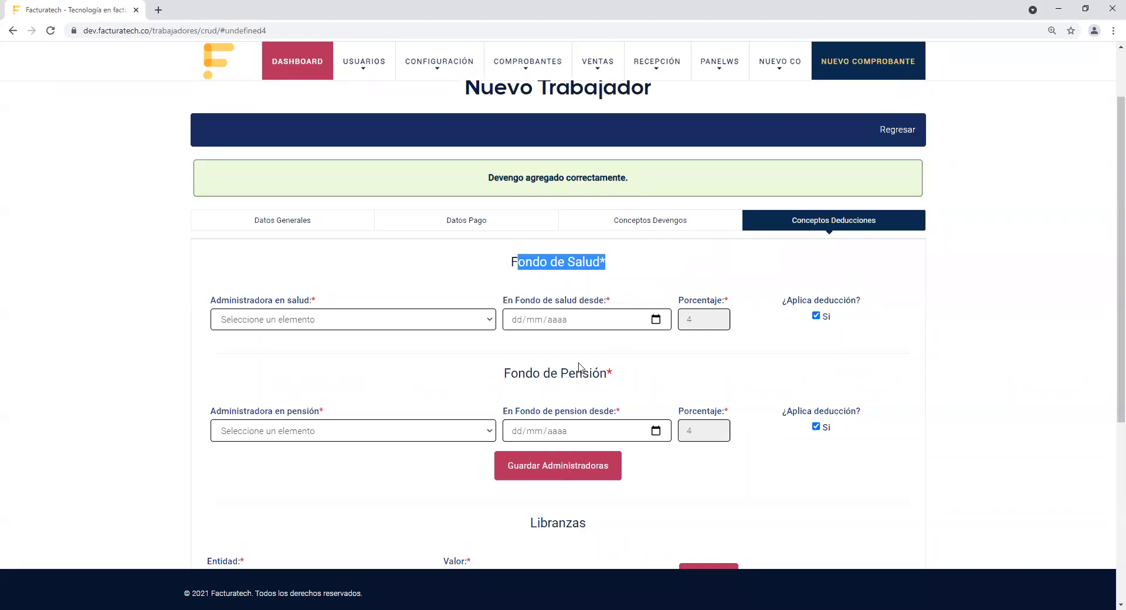
drag(503, 382, 666, 392)
click(720, 402)
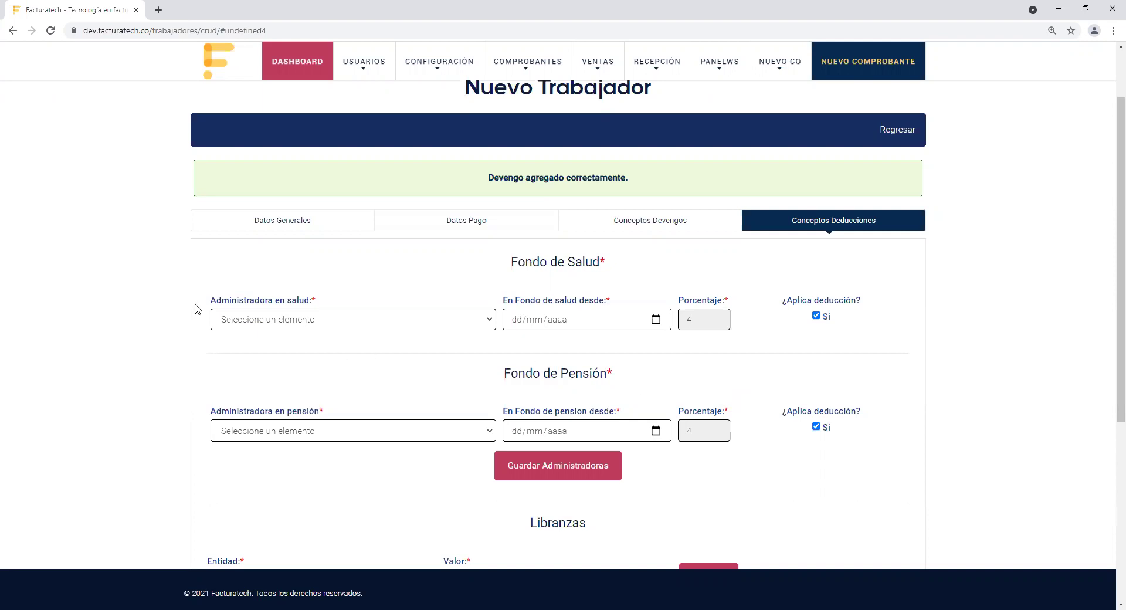
drag(213, 302, 460, 301)
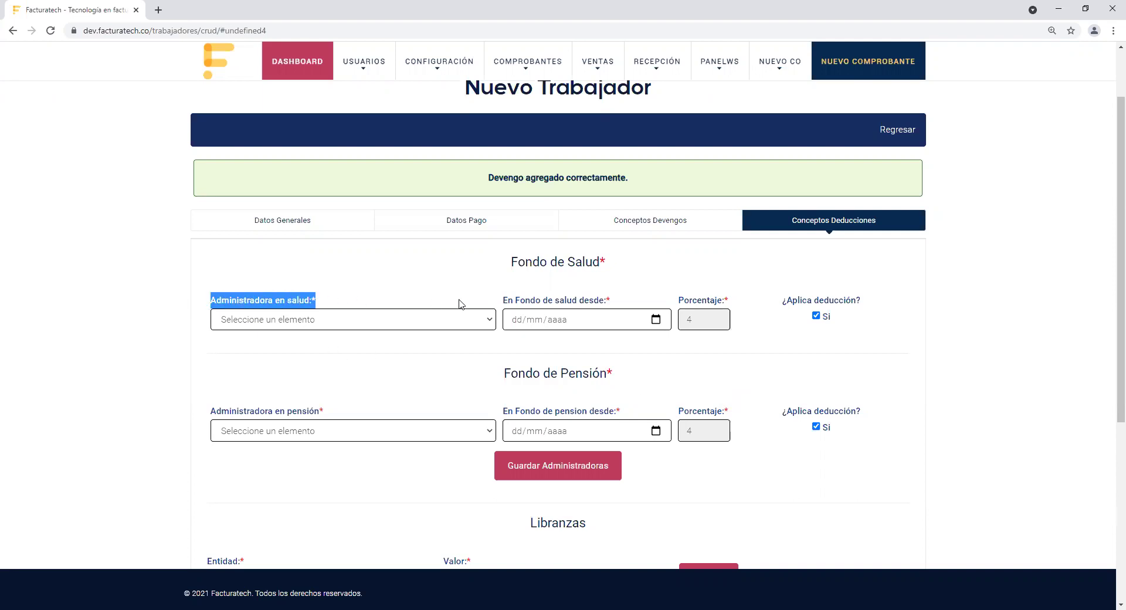
click(464, 320)
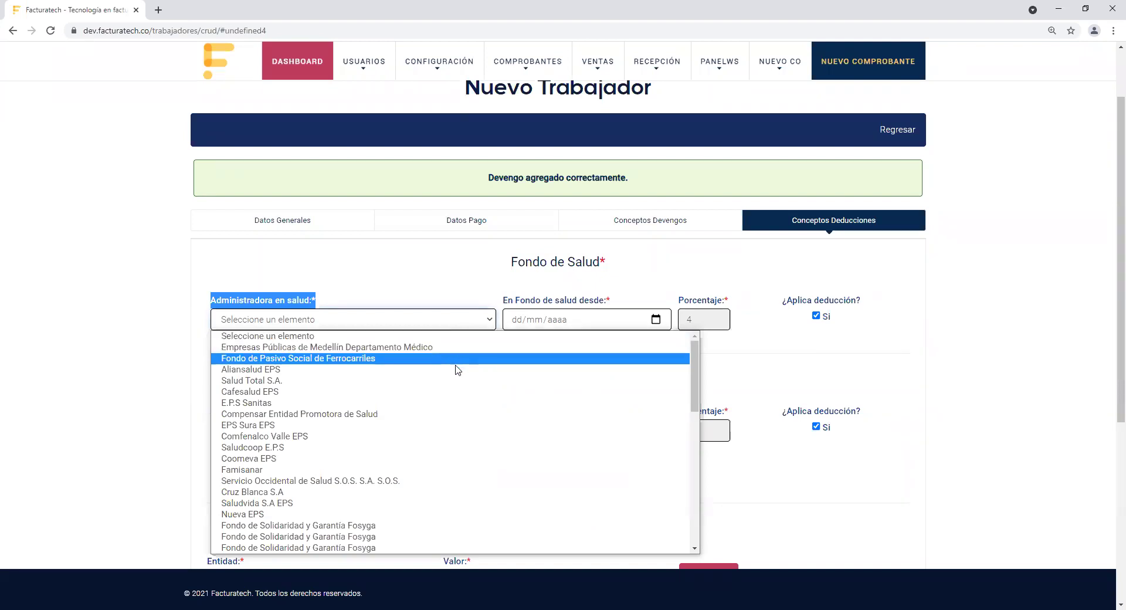
click(456, 407)
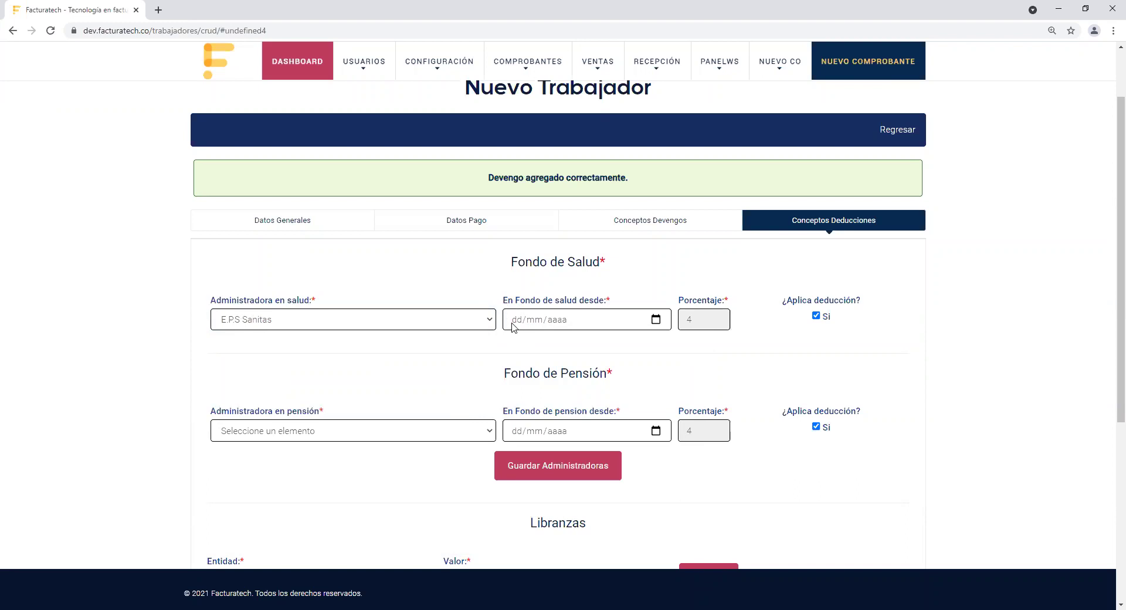
click(509, 327)
text(15/02/)
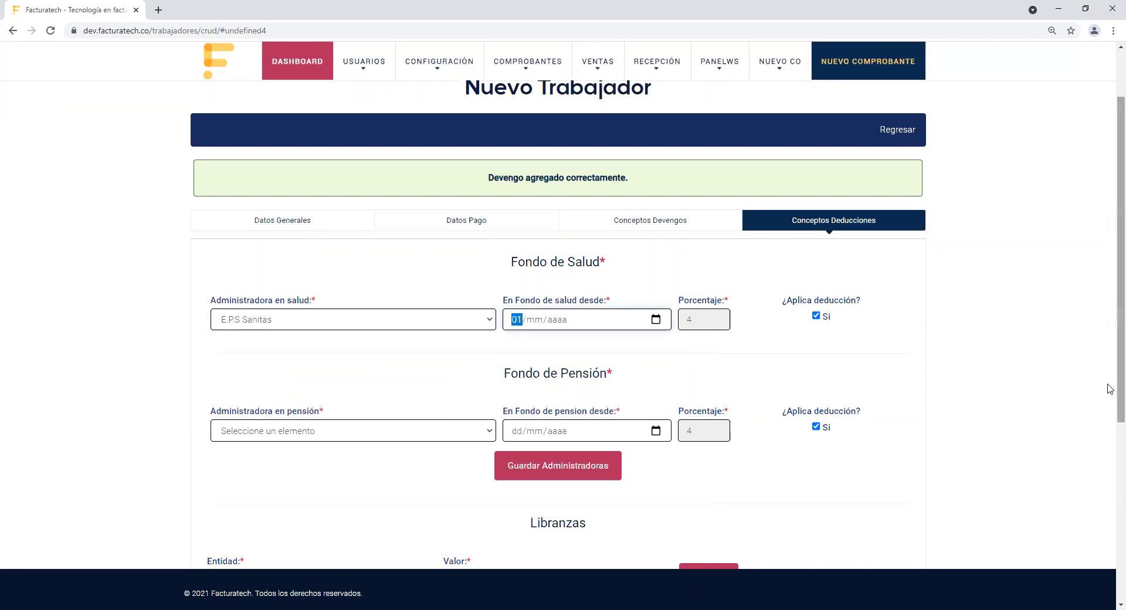
text(2019)
click(413, 368)
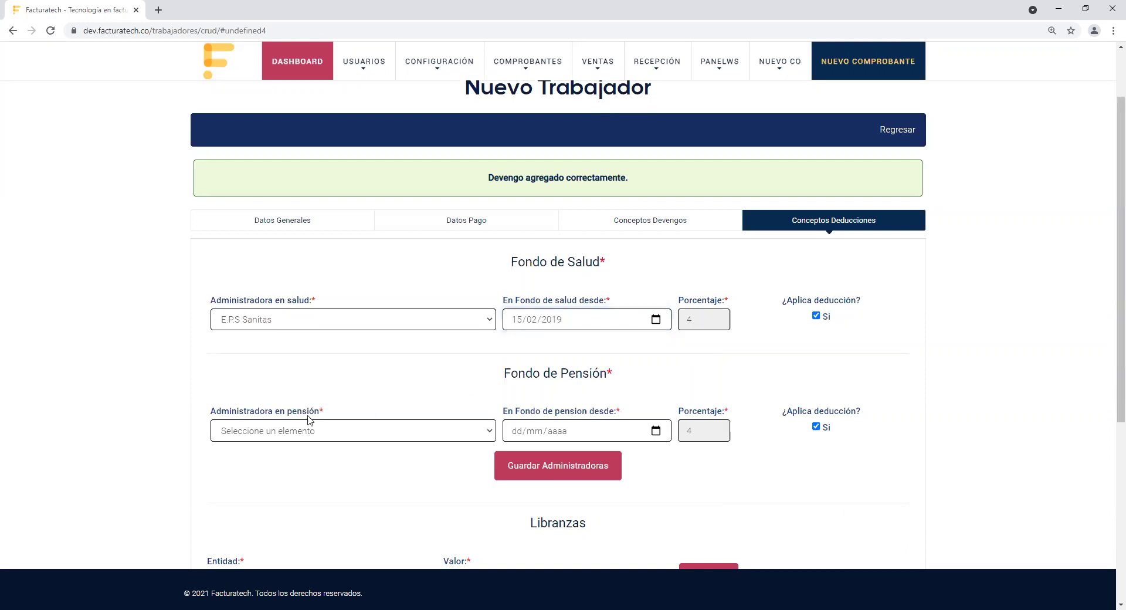
Step: Set Pensiones de Antioquia as pension administrator from 15/02/2019 and save both administrators
click(444, 436)
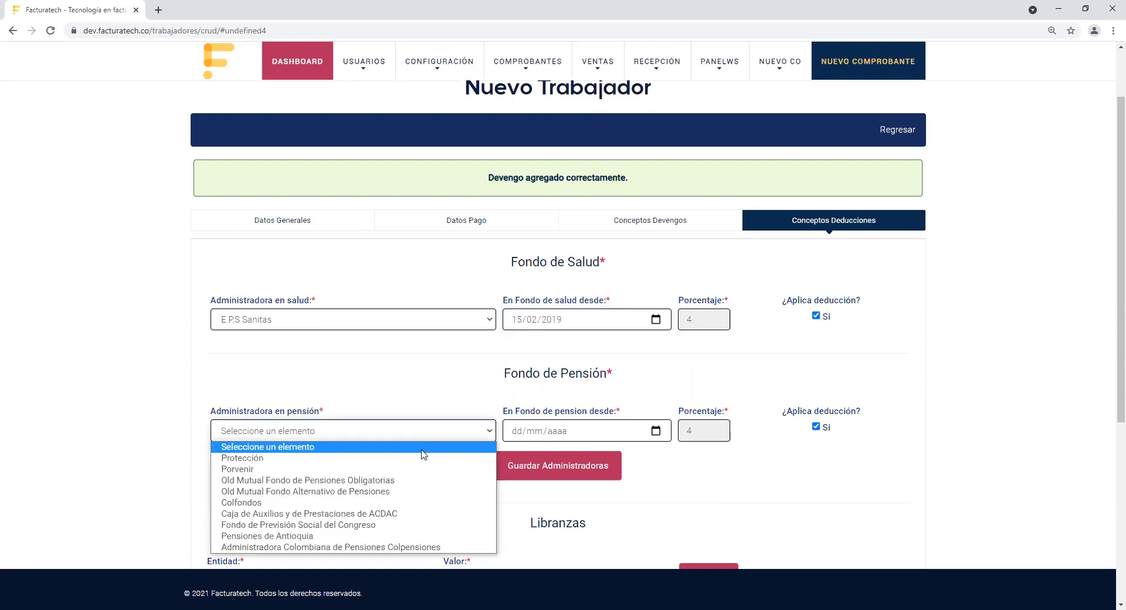
click(395, 536)
click(514, 432)
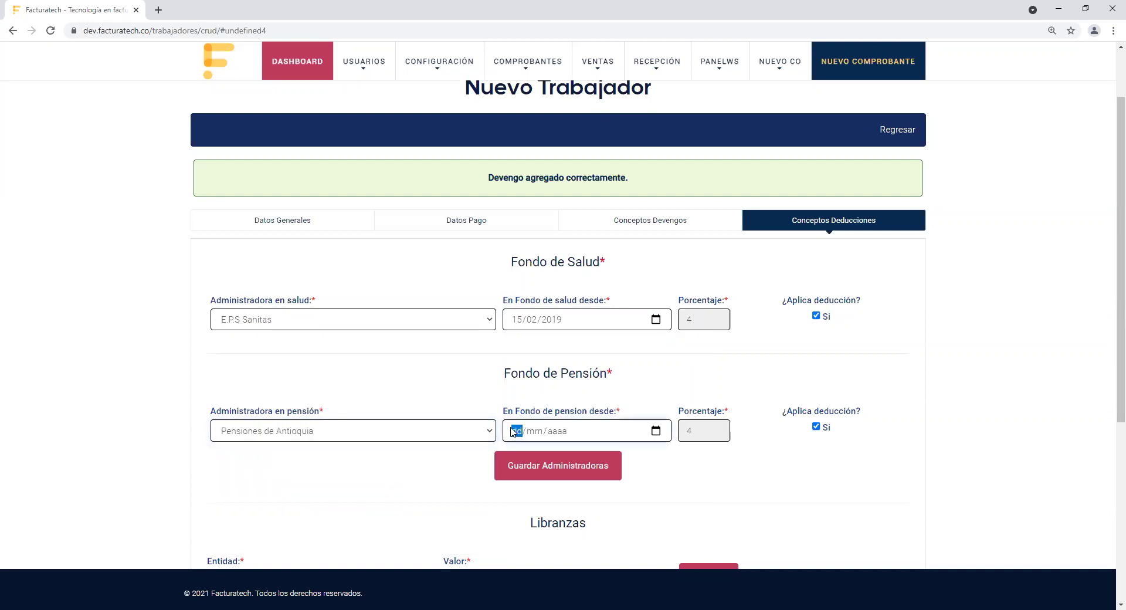
text(15022019)
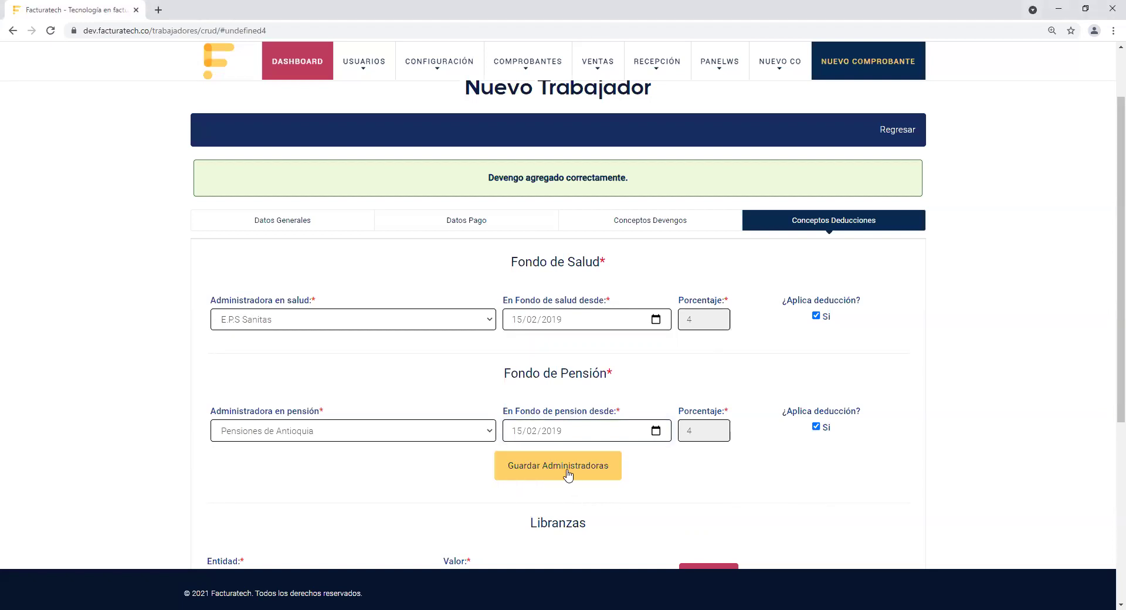
click(618, 470)
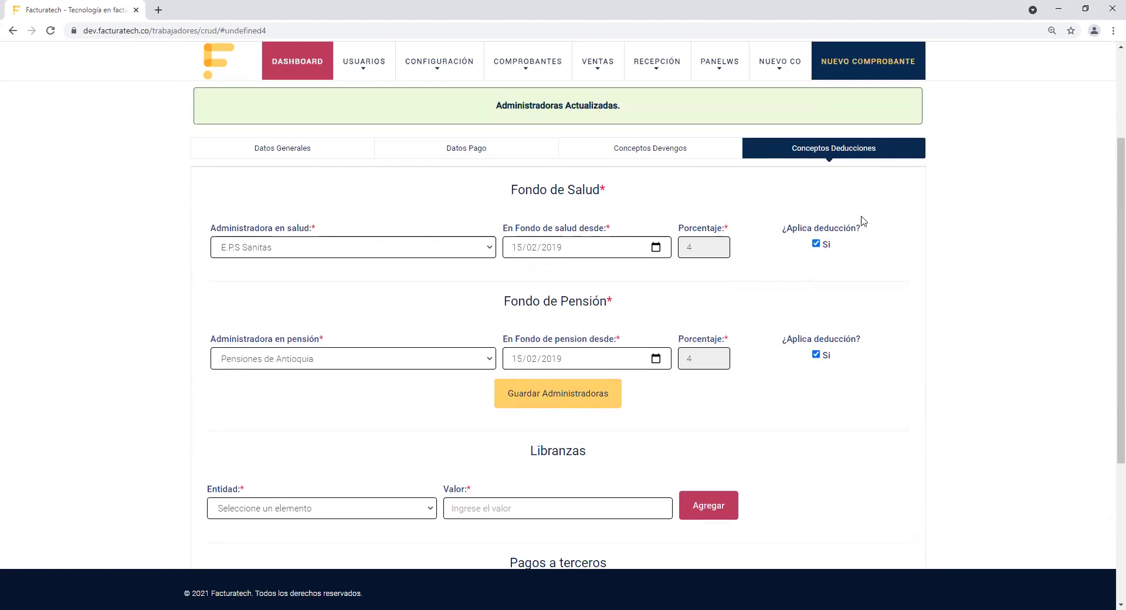
drag(782, 228, 877, 234)
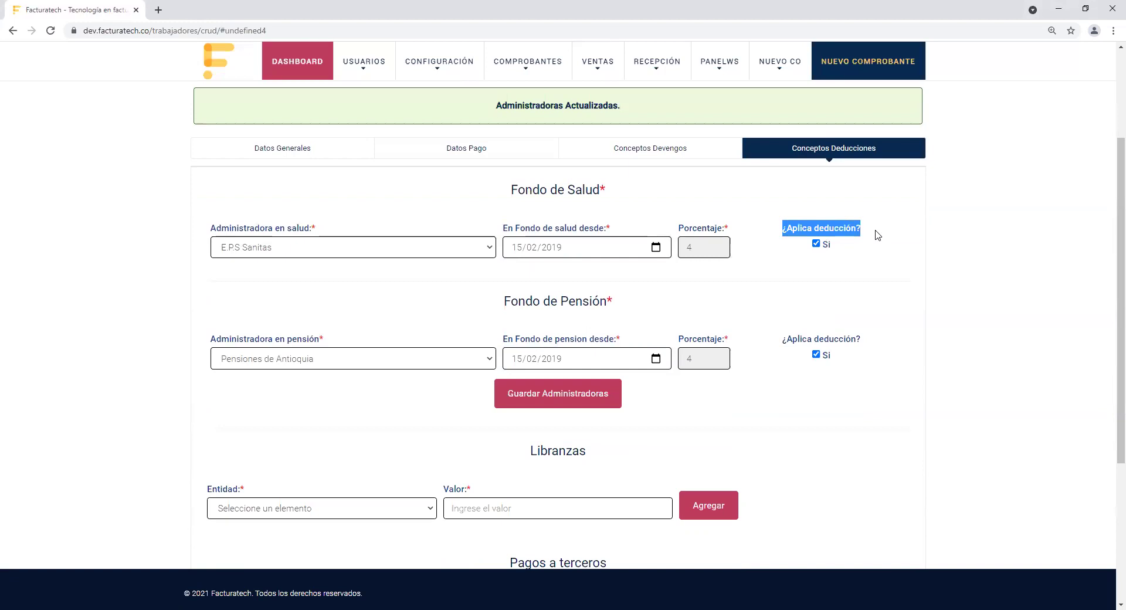
click(864, 274)
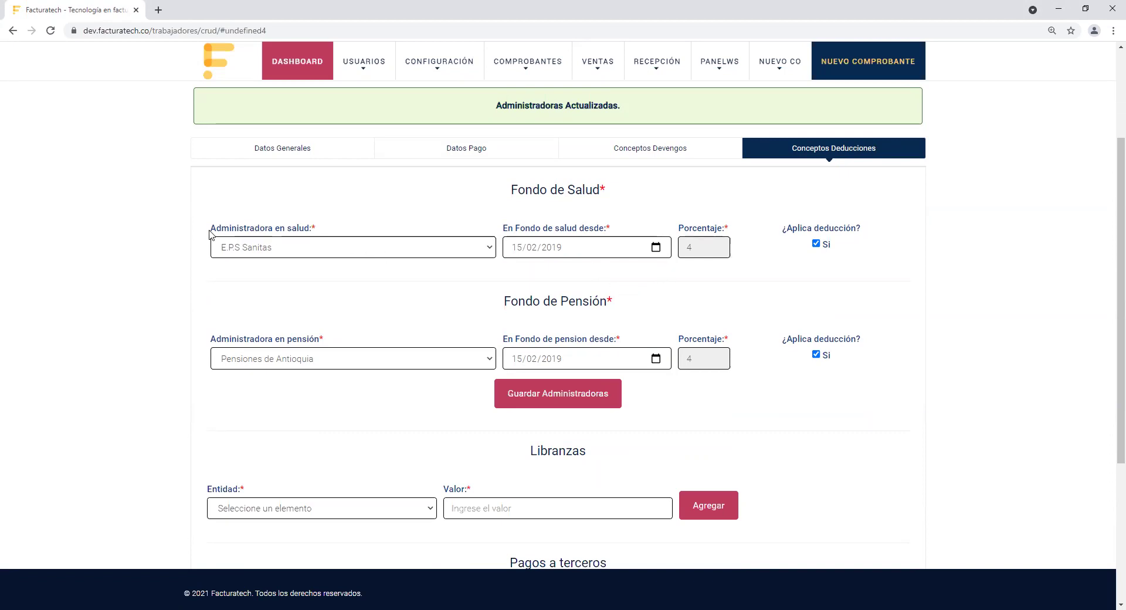
drag(210, 230, 316, 229)
drag(211, 342, 366, 348)
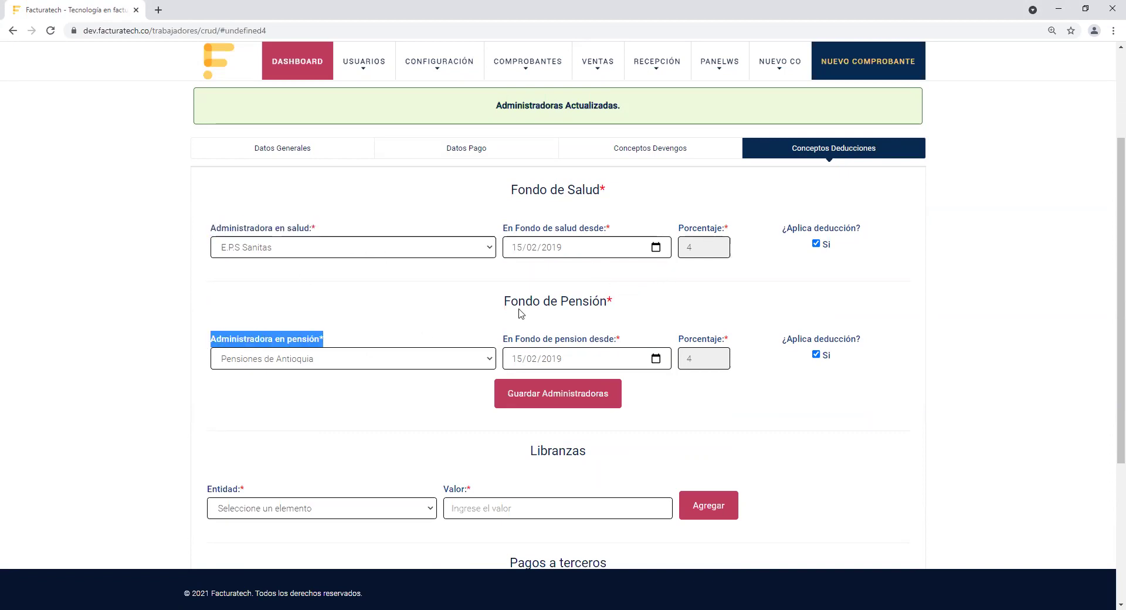
click(830, 267)
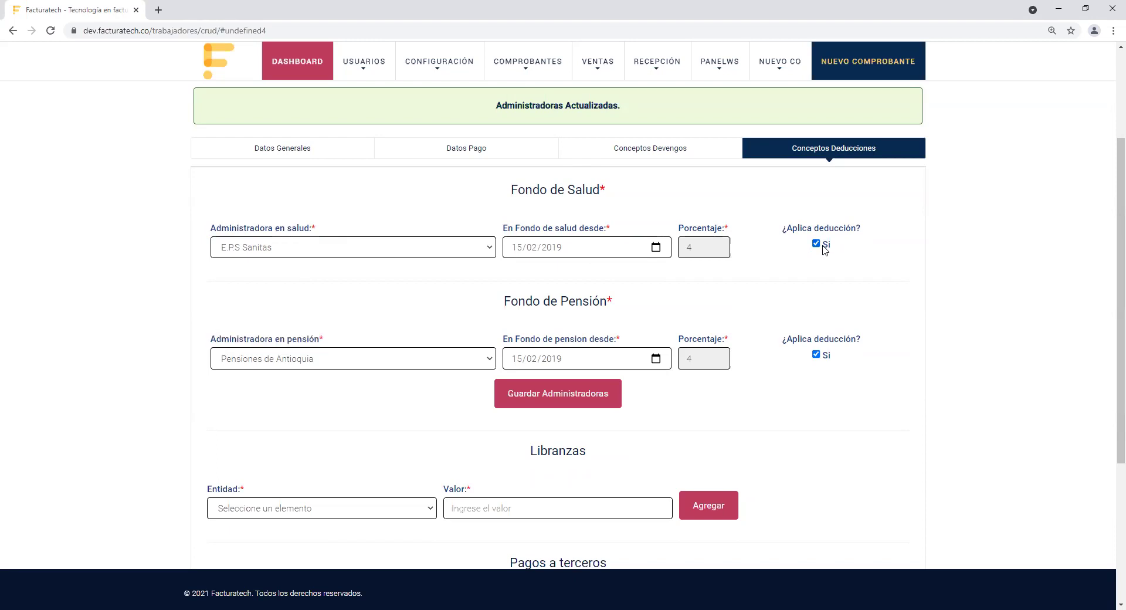
click(821, 248)
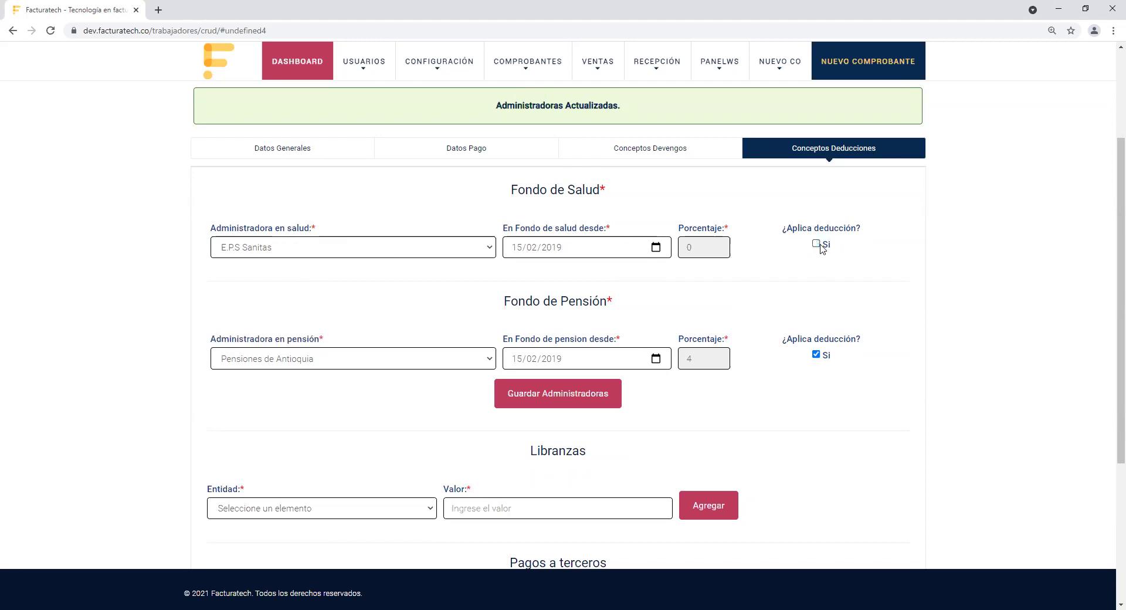
click(817, 356)
click(816, 355)
click(816, 244)
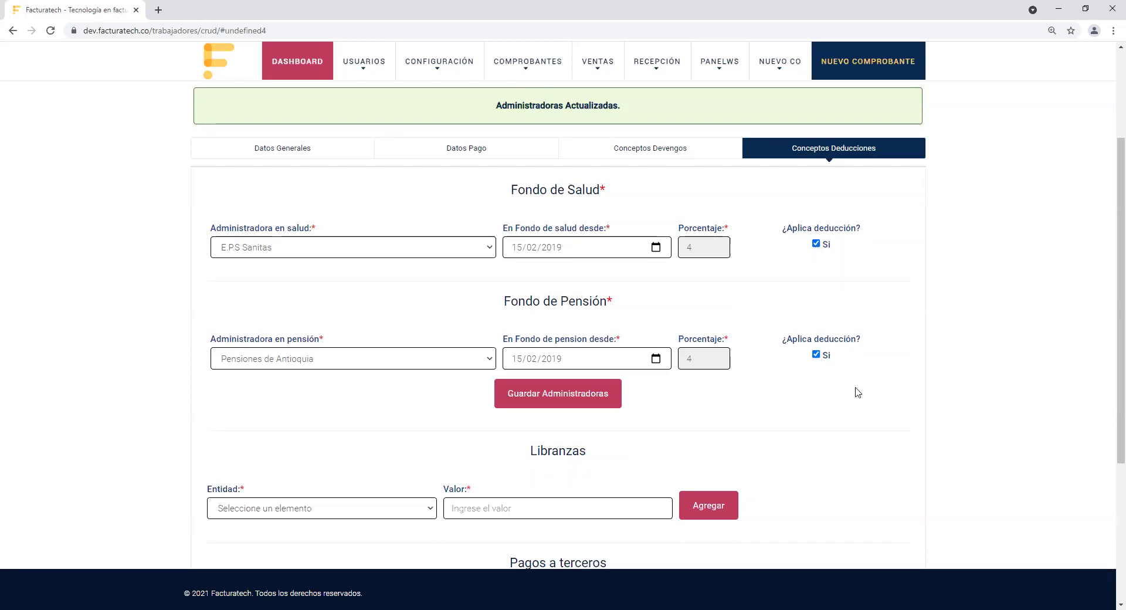
drag(1109, 448, 1110, 592)
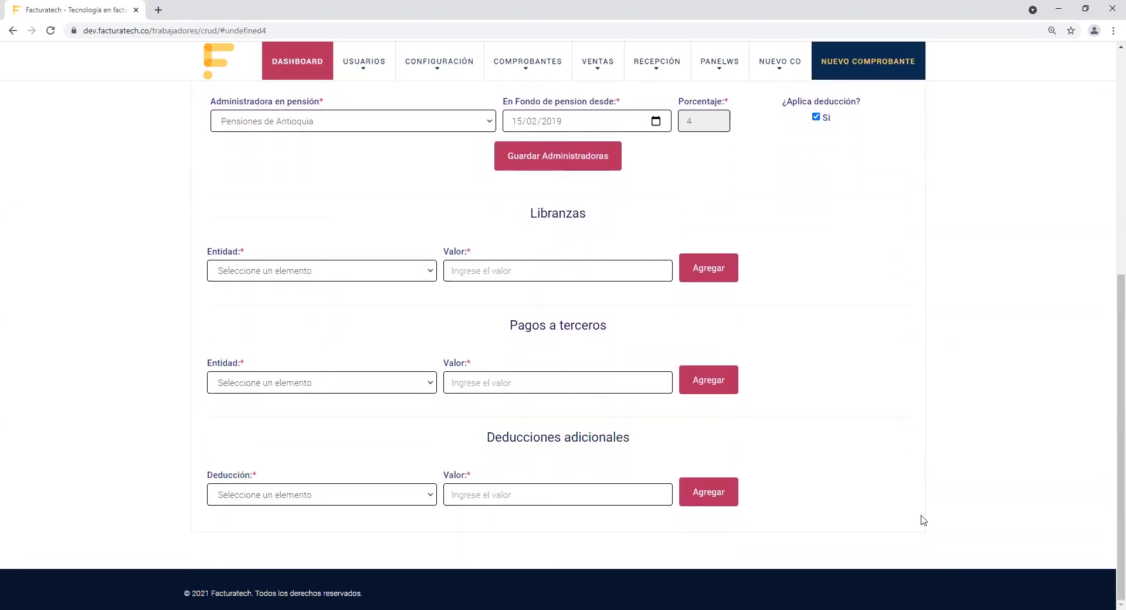
double_click(541, 213)
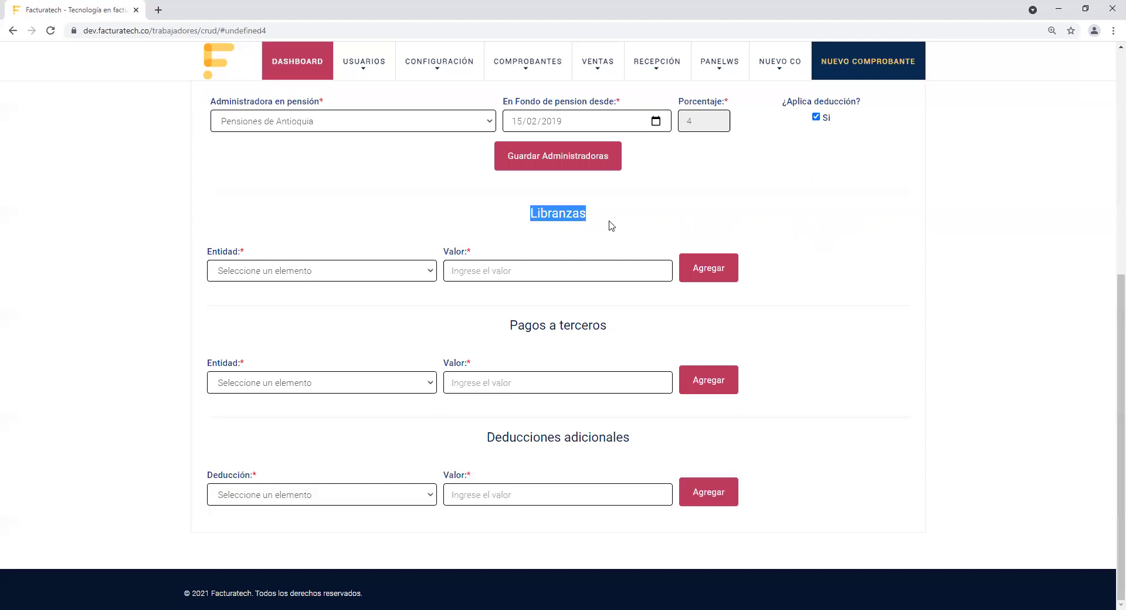
drag(510, 325, 629, 331)
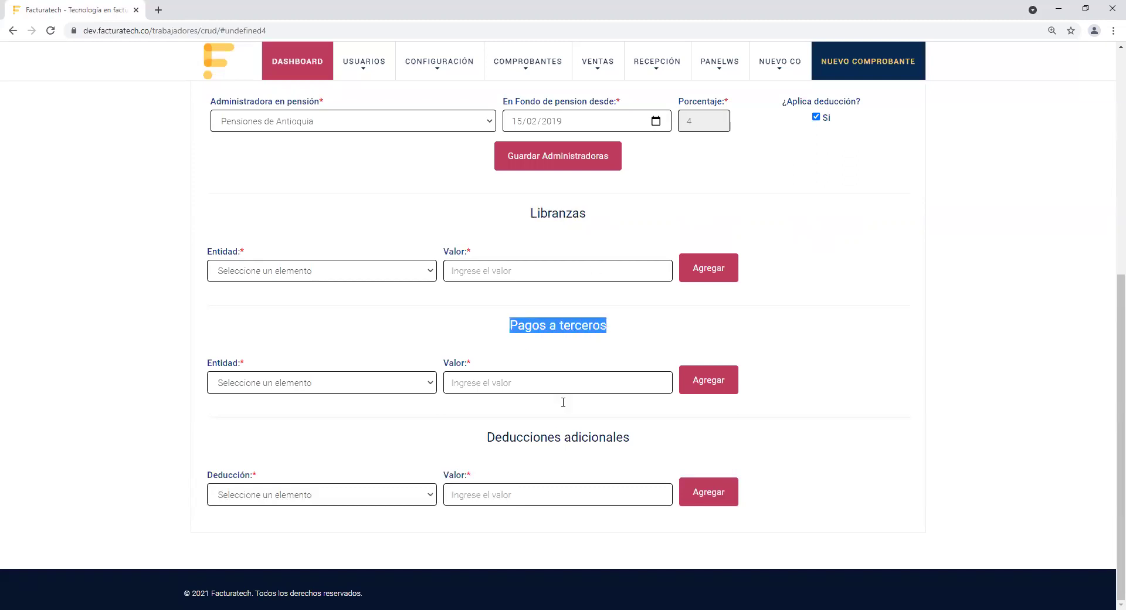
drag(487, 437, 648, 466)
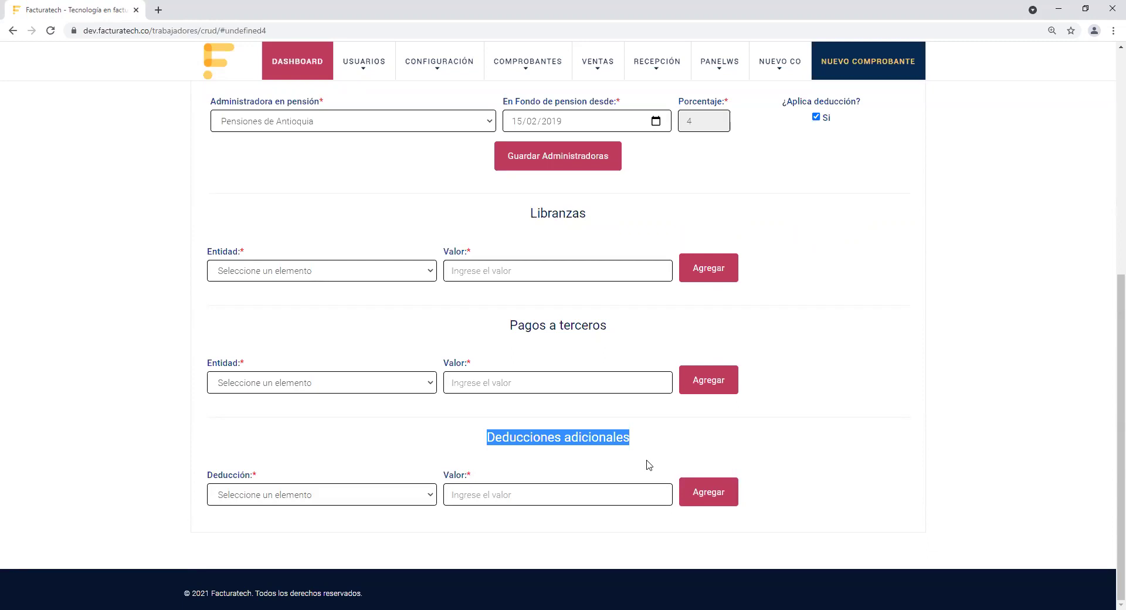
double_click(581, 209)
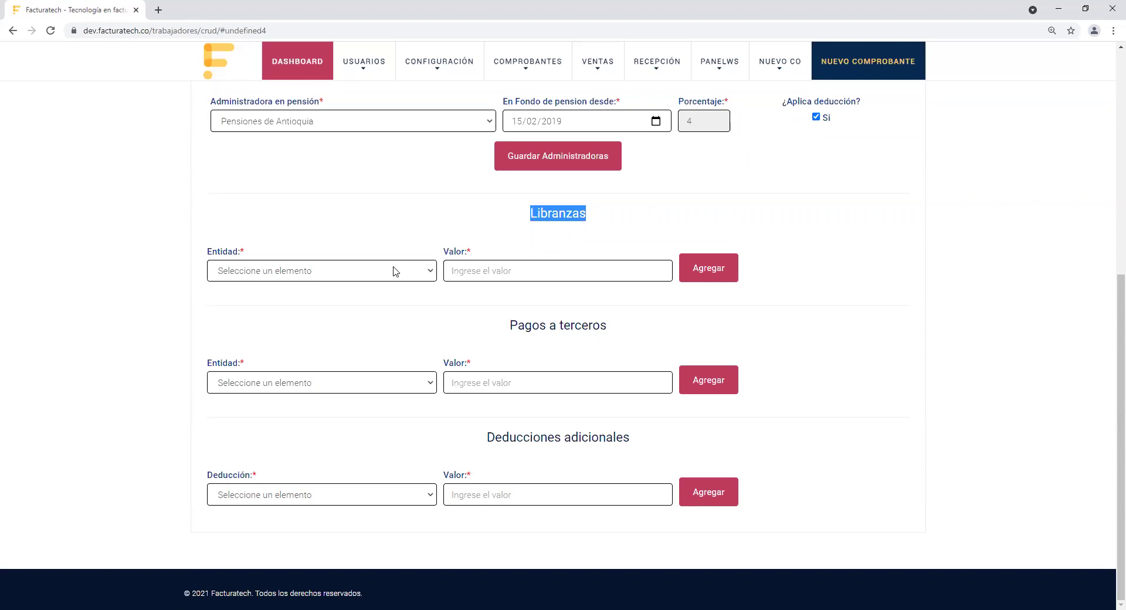
Step: Add a Libranza from Entidad de Libranza Ejemplo with a Valor of 40000
click(396, 272)
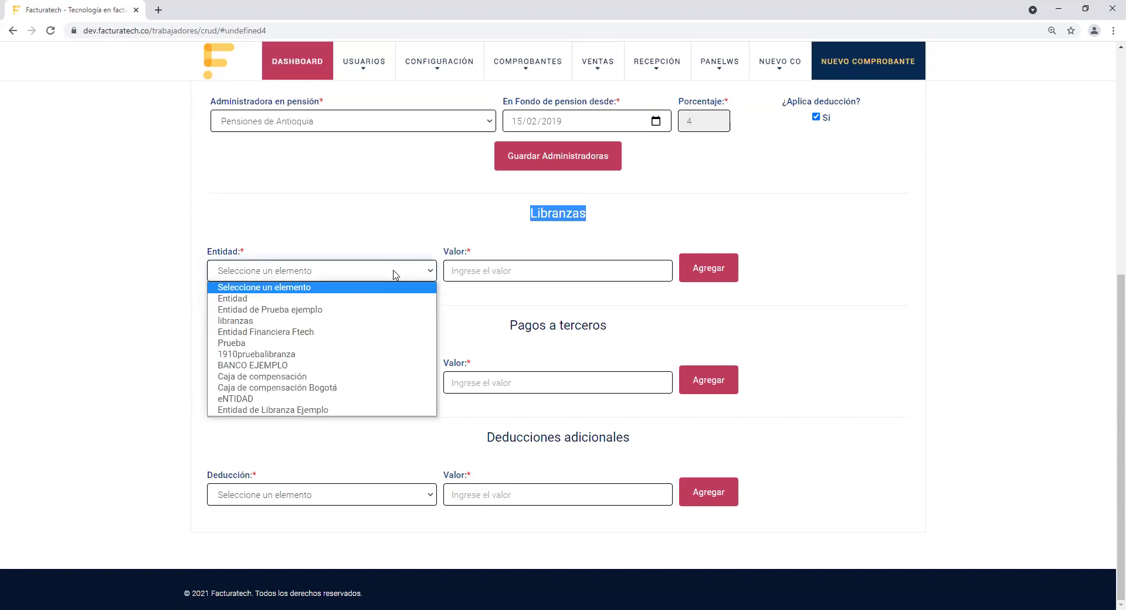
click(361, 410)
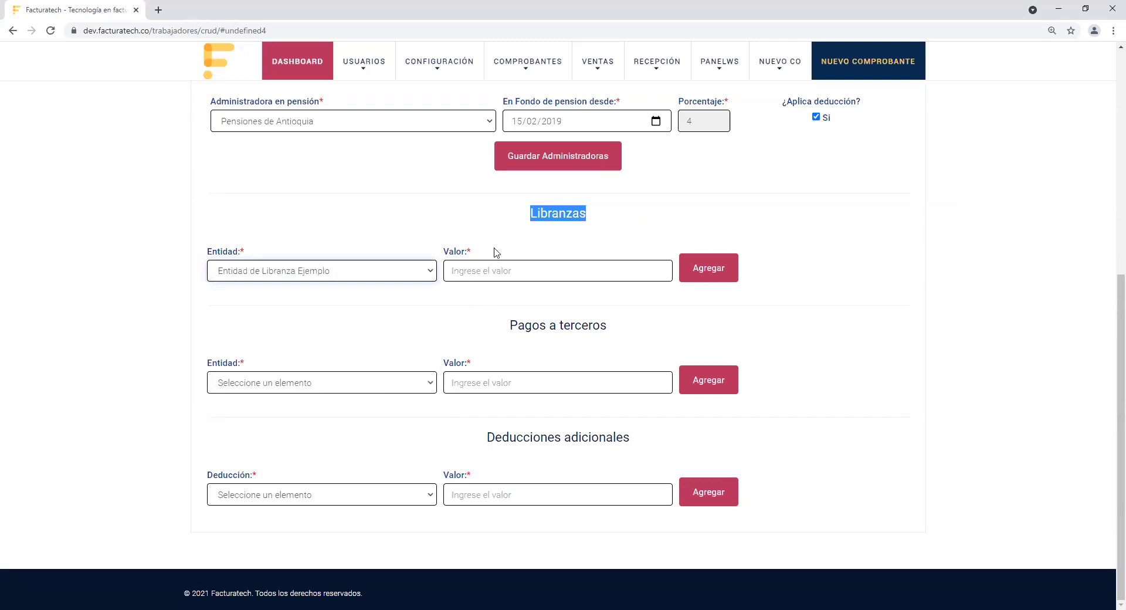
click(457, 253)
double_click(457, 254)
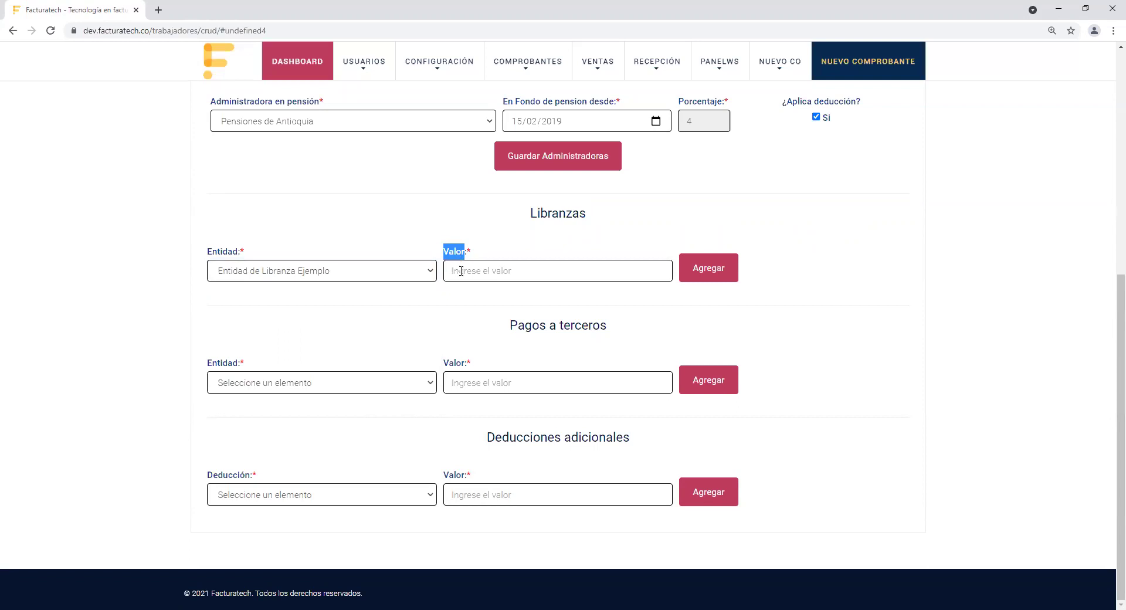
click(461, 271)
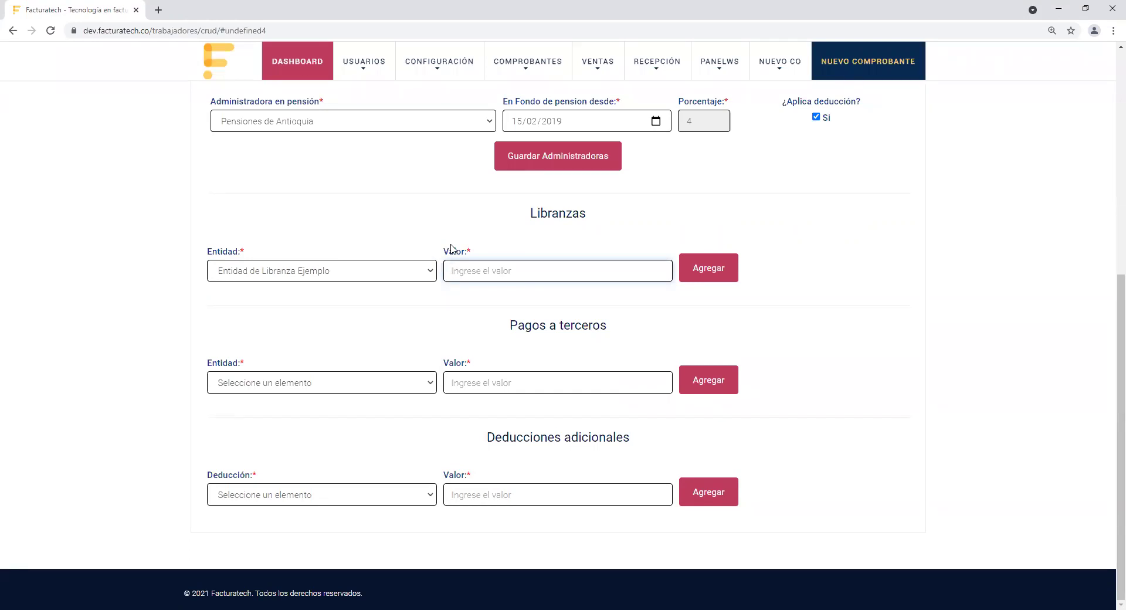
text(40000)
click(714, 263)
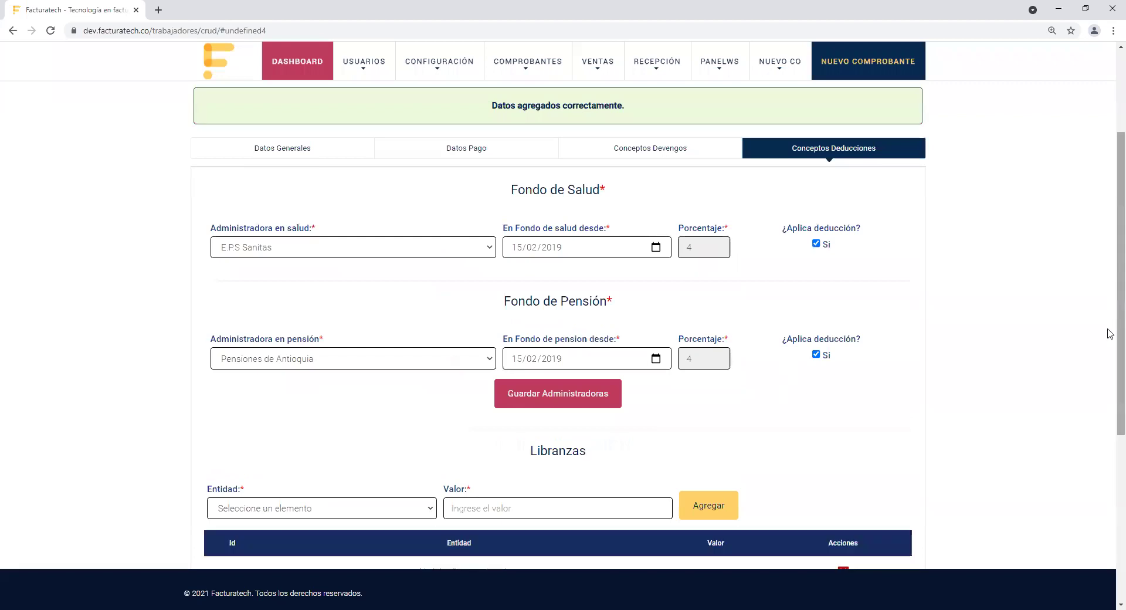
drag(1111, 335, 1108, 480)
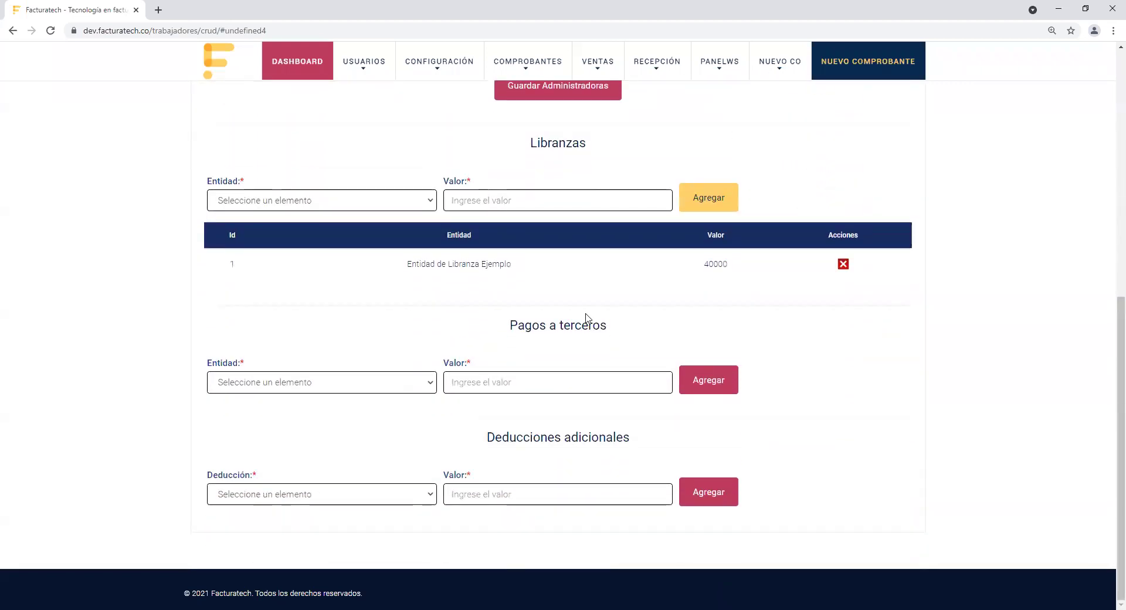
Step: Under Deducciones adicionales, add a Deuda deduction with a Valor of 90000
drag(509, 328, 634, 347)
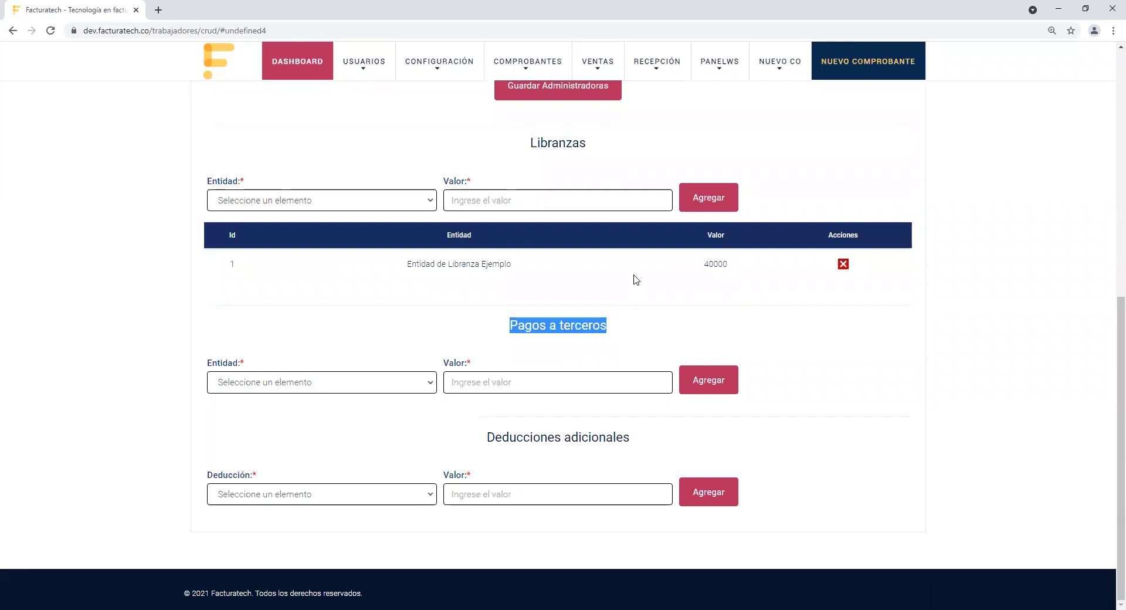
click(435, 384)
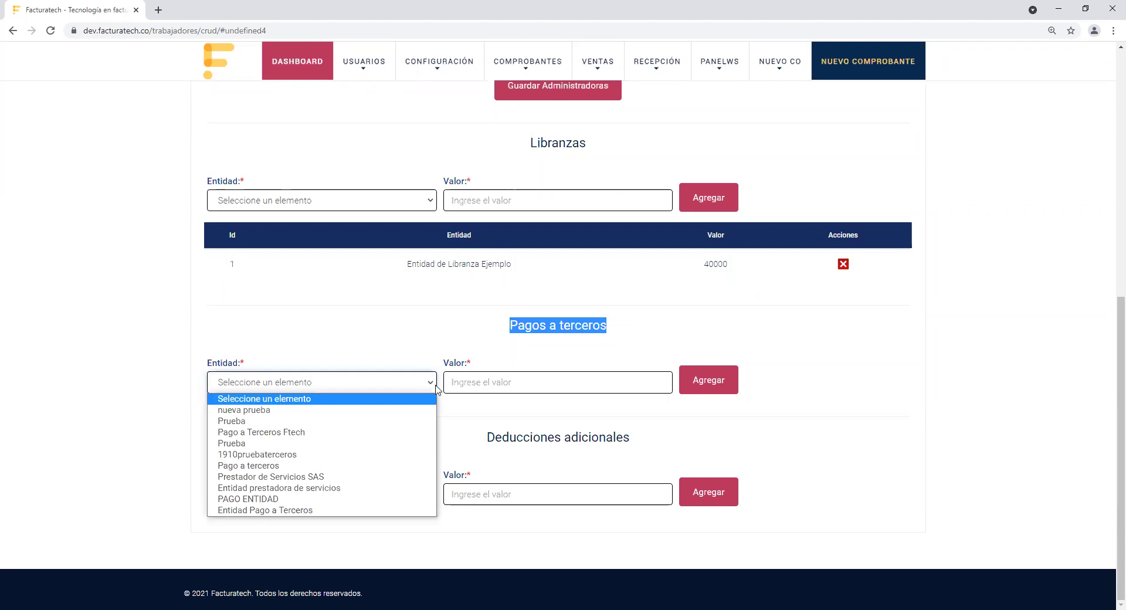
click(482, 320)
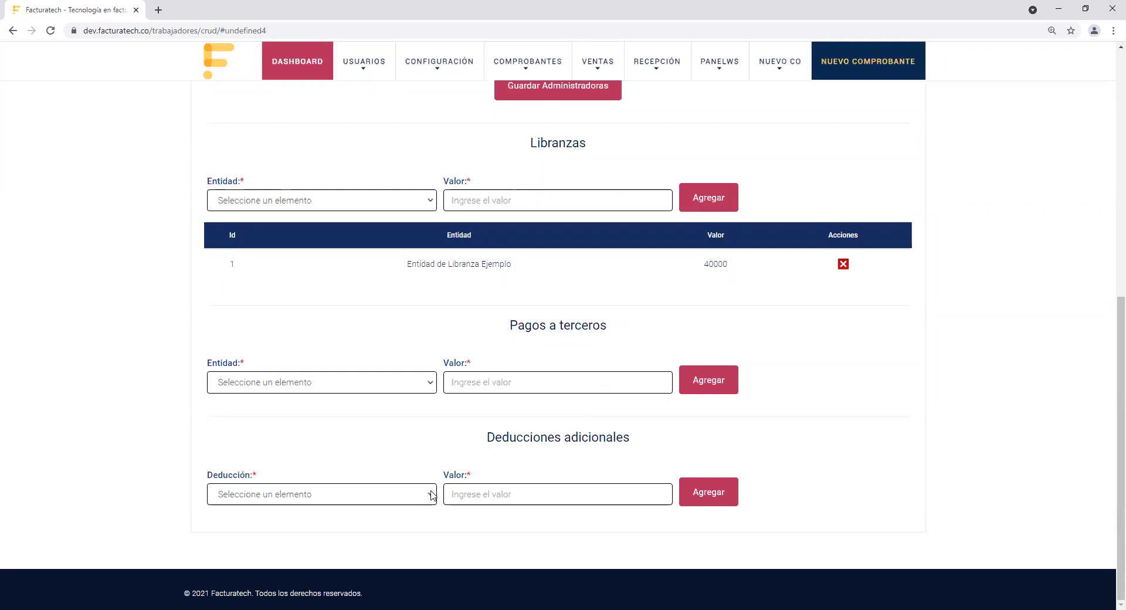
click(433, 495)
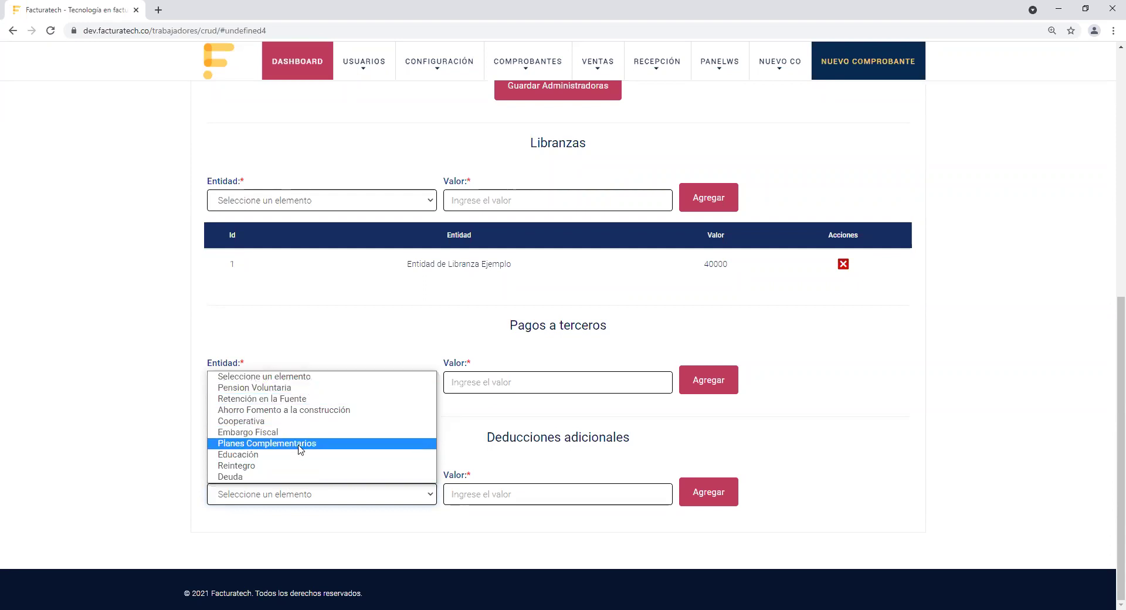
click(294, 477)
click(461, 493)
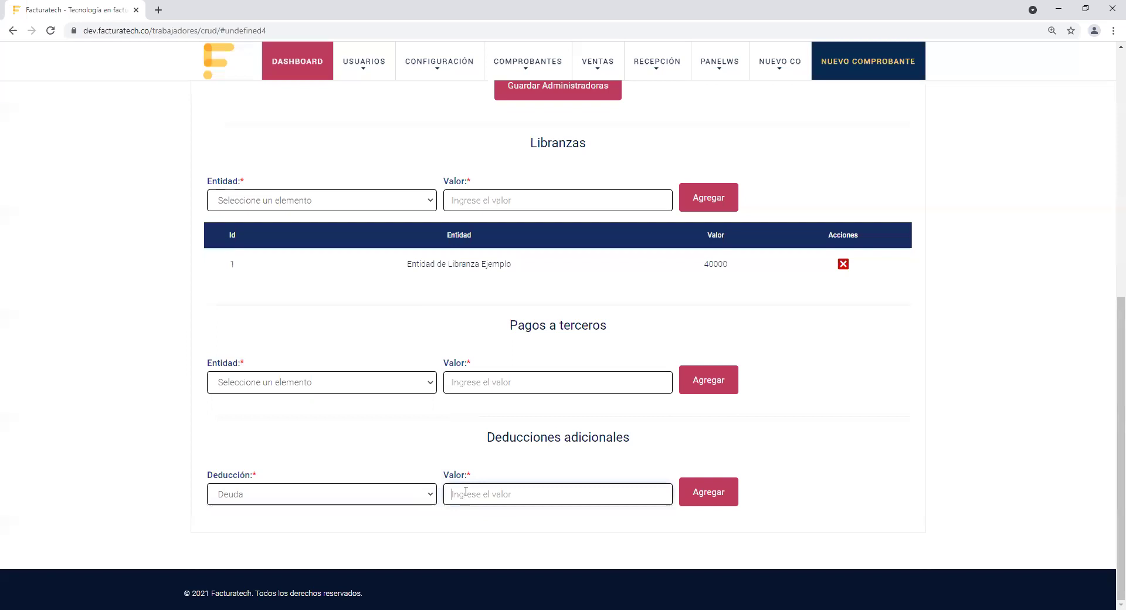
text(90000)
click(463, 515)
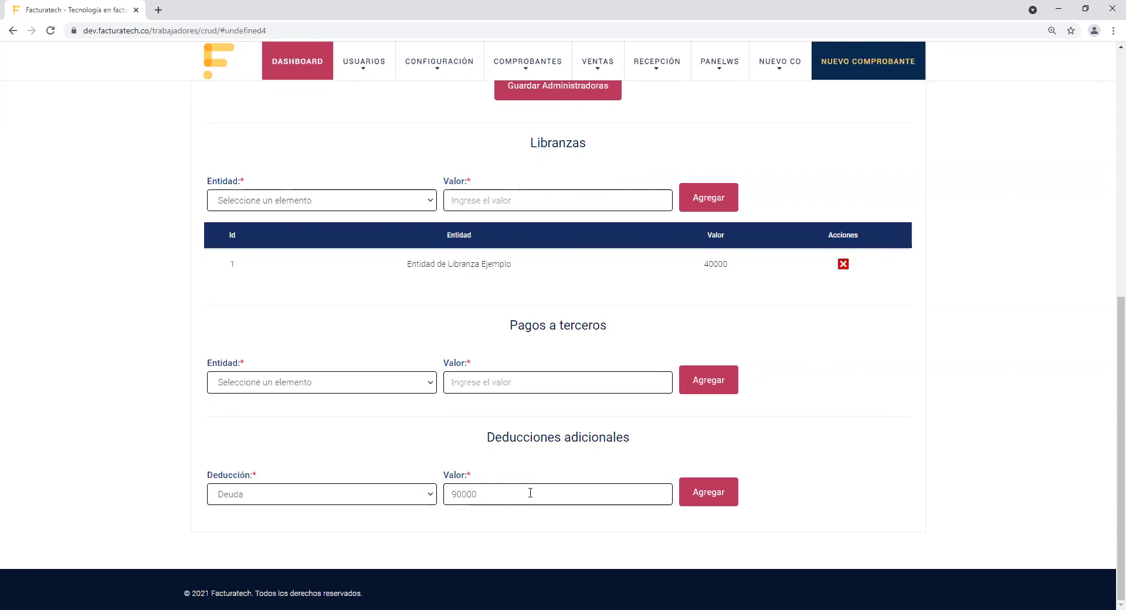
click(715, 494)
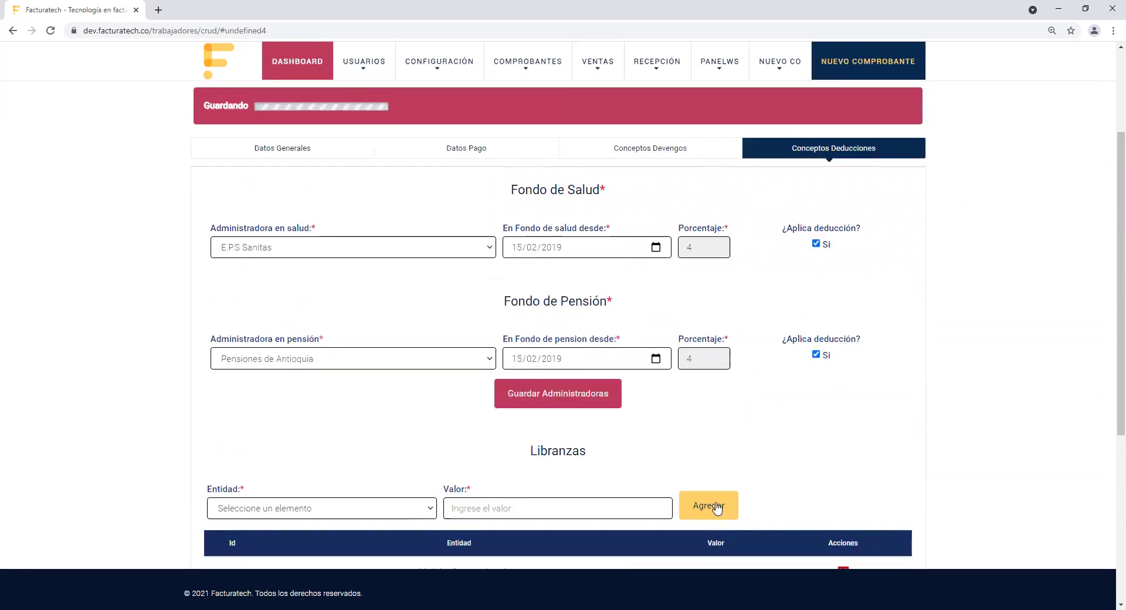
Step: Scroll to the top of the Nuevo Trabajador form and go back with Regresar
scroll(1108, 411, down, 6)
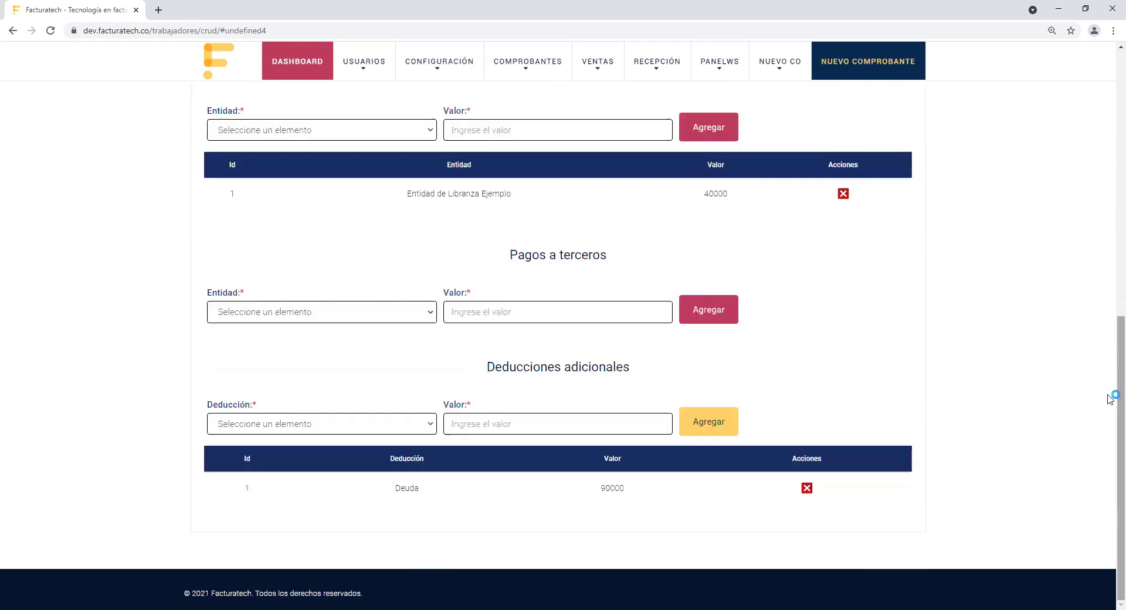
scroll(1111, 352, up, 2)
scroll(1110, 338, up, 8)
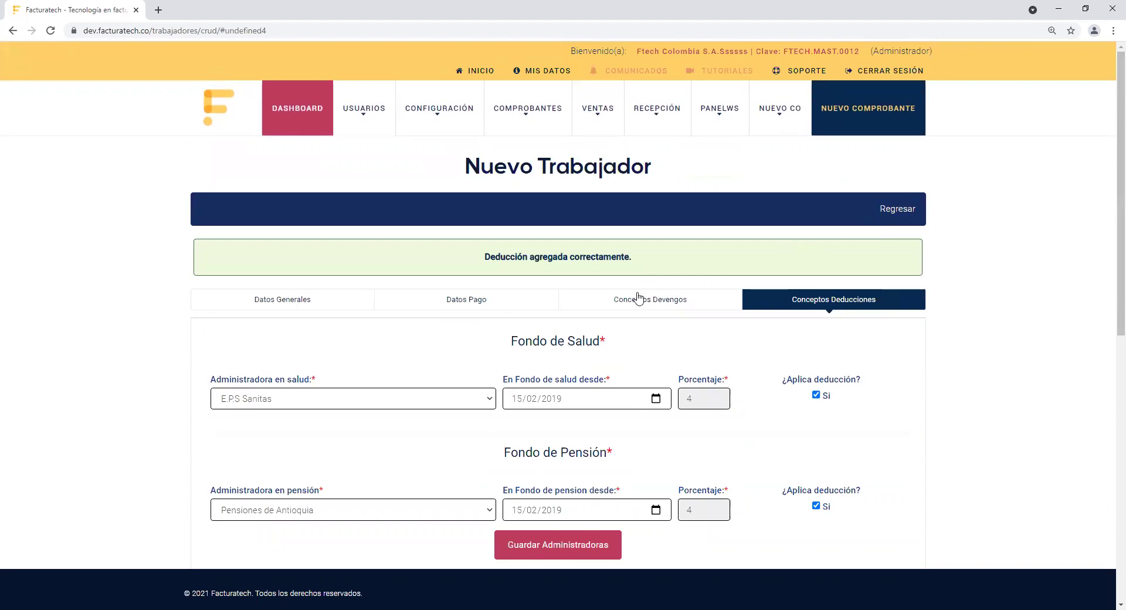
click(279, 303)
click(885, 211)
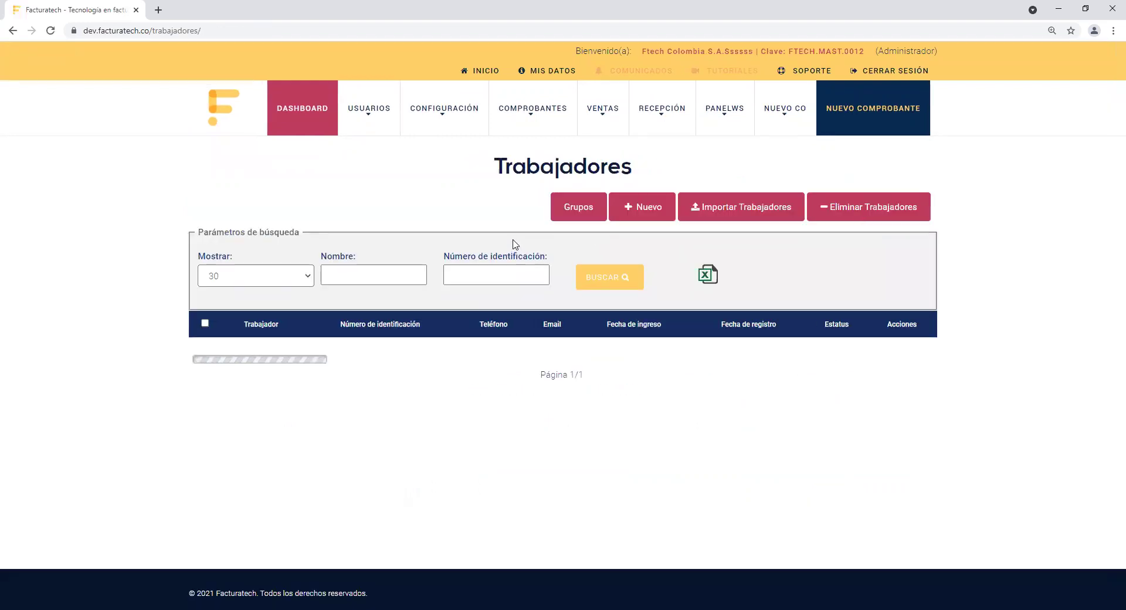
Step: Scroll down the Trabajadores table to the worker hired 15-01-2019
mouse_move(527, 112)
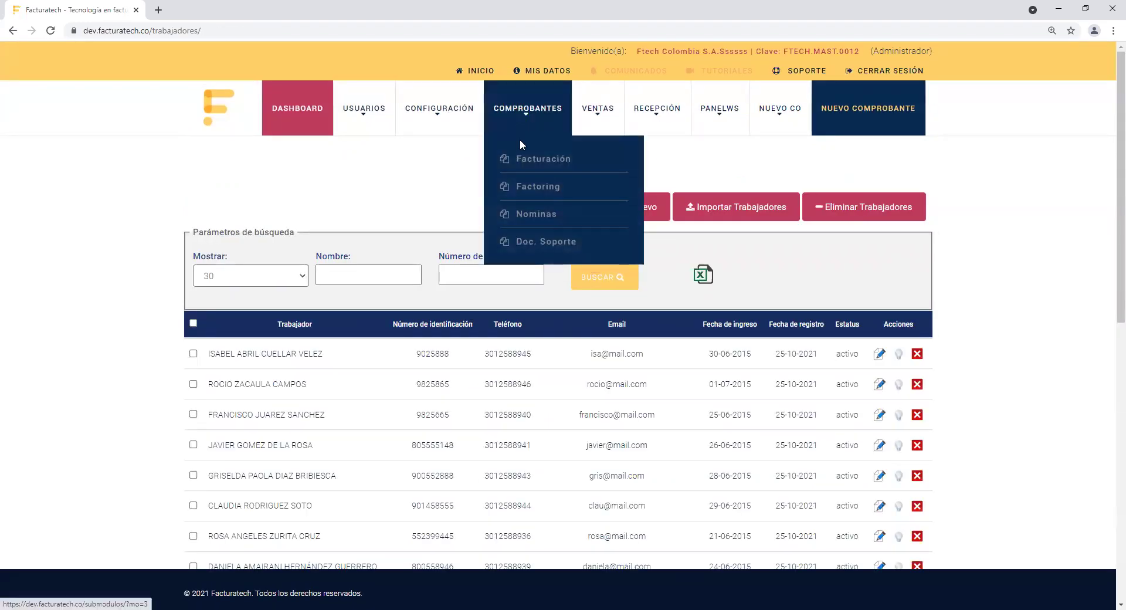
mouse_move(536, 214)
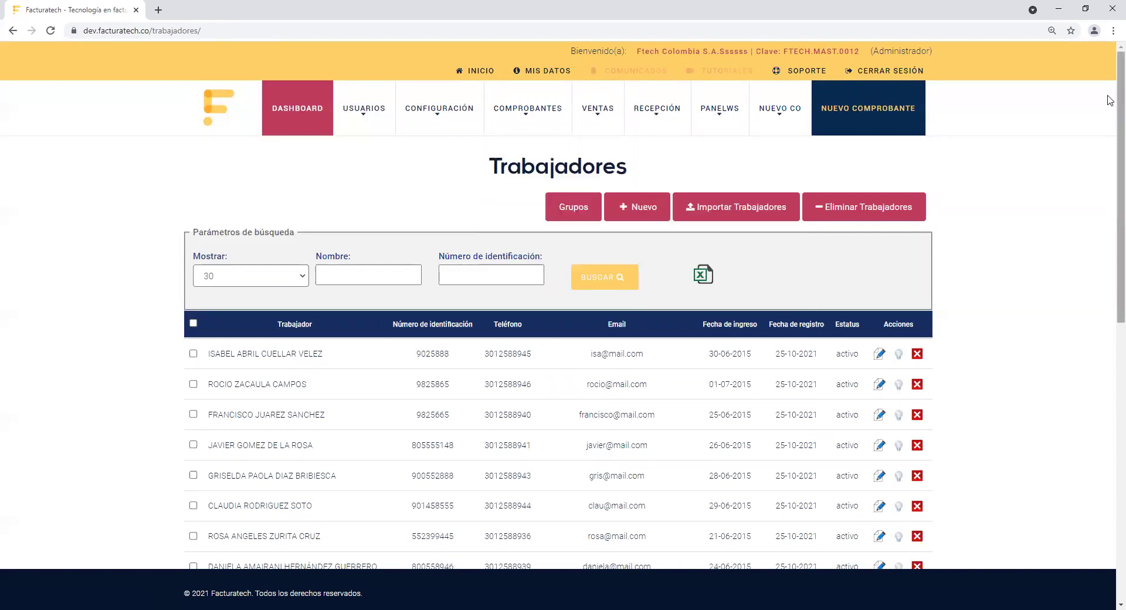
scroll(1110, 123, down, 1)
scroll(1110, 123, down, 5)
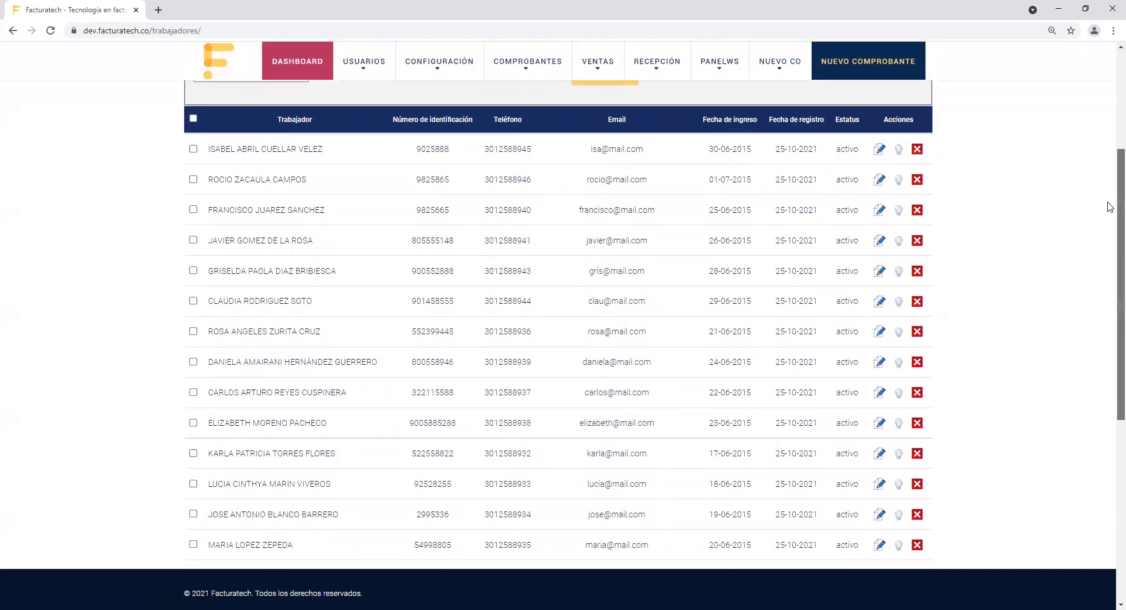
scroll(1110, 271, down, 3)
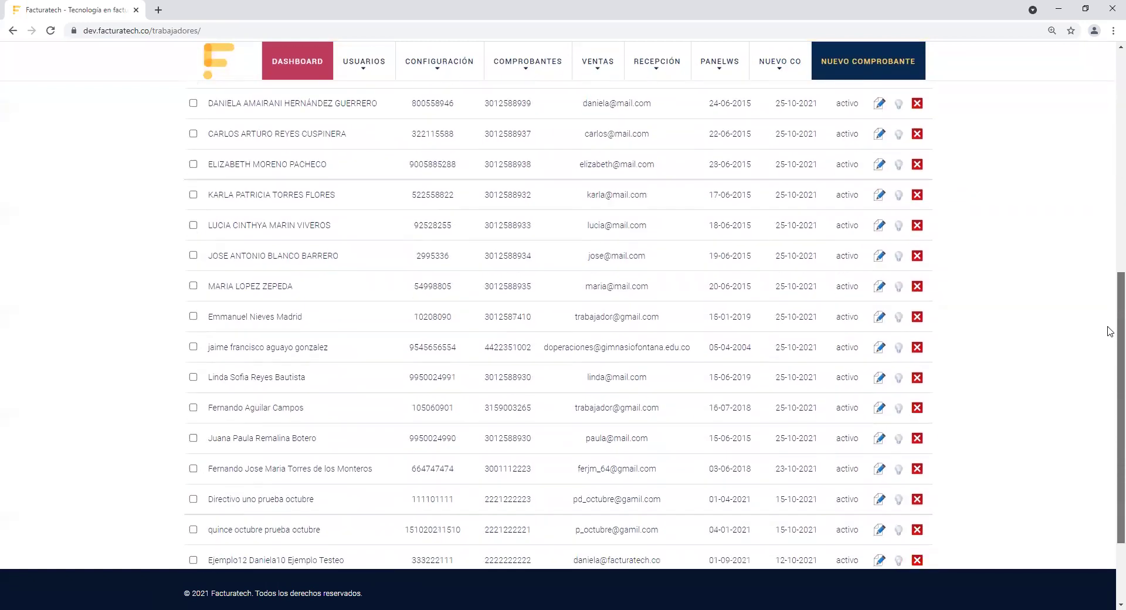
drag(207, 283, 861, 286)
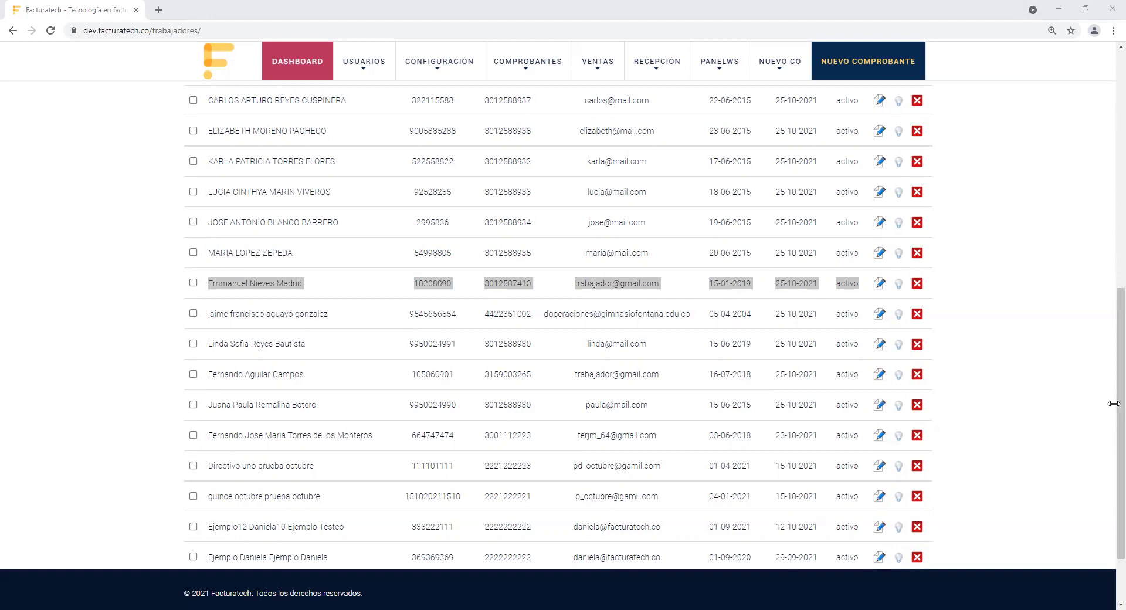
click(536, 289)
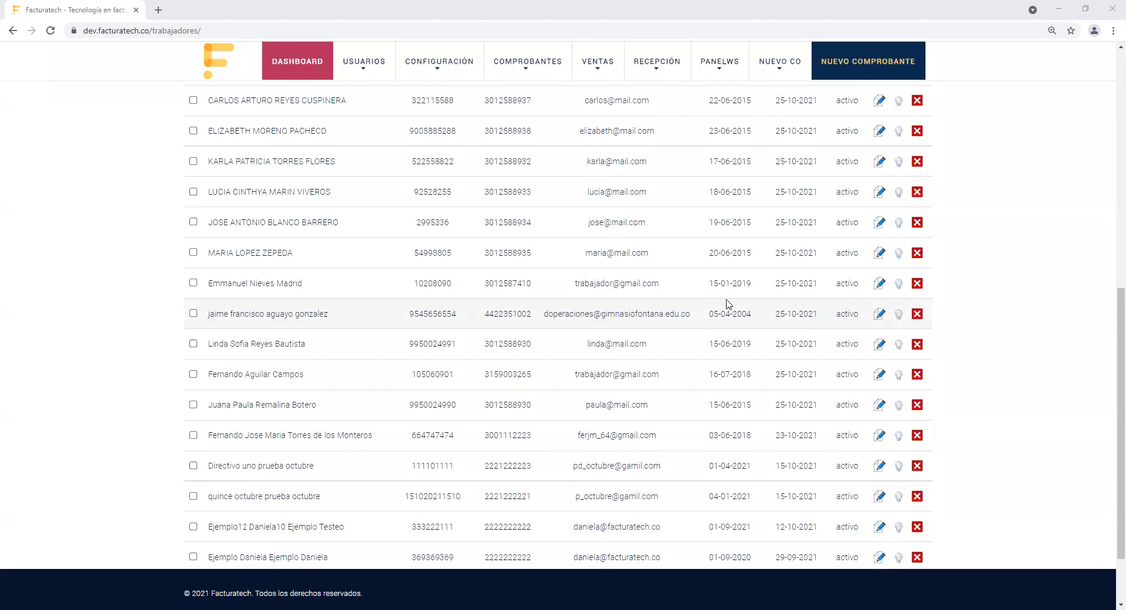
Step: Open the worker's record and reload the stuck Datos Trabajador page until contract ENM0001 appears
click(880, 283)
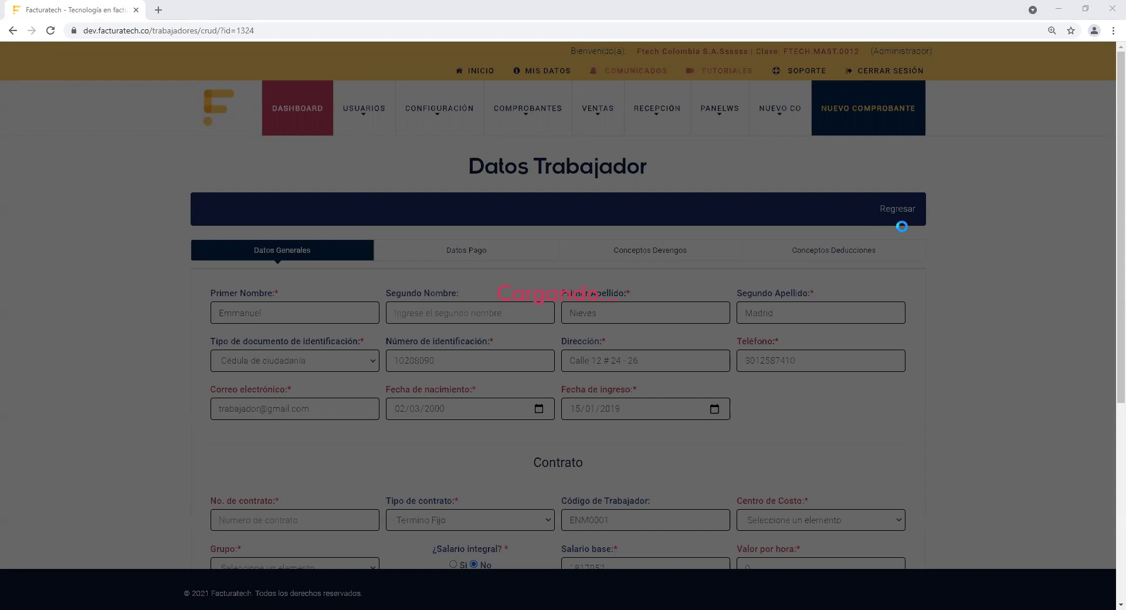
scroll(1109, 352, down, 4)
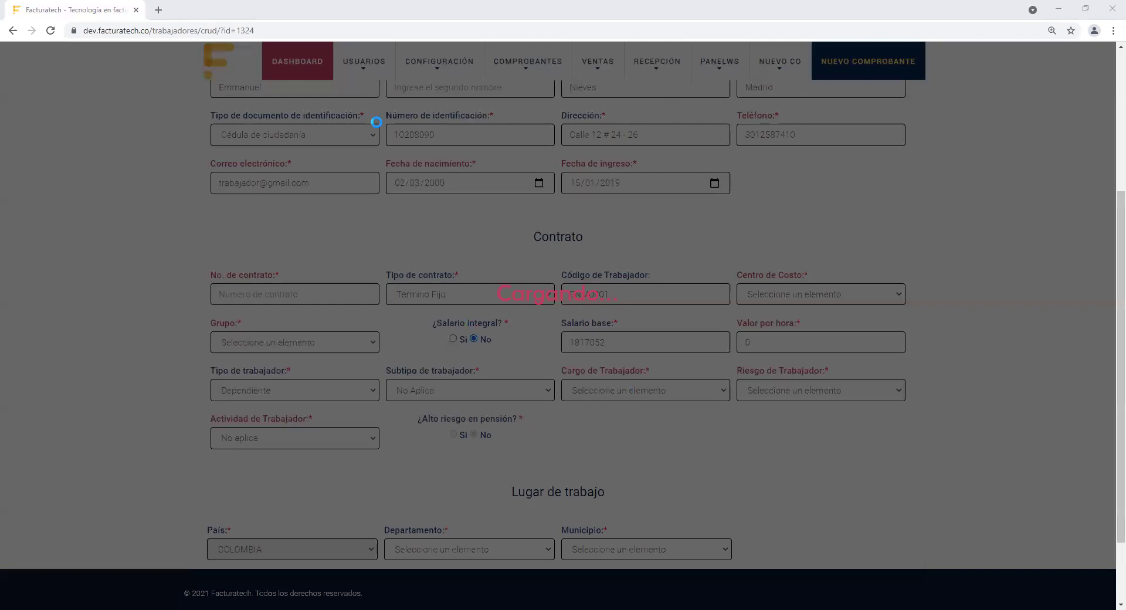
click(51, 31)
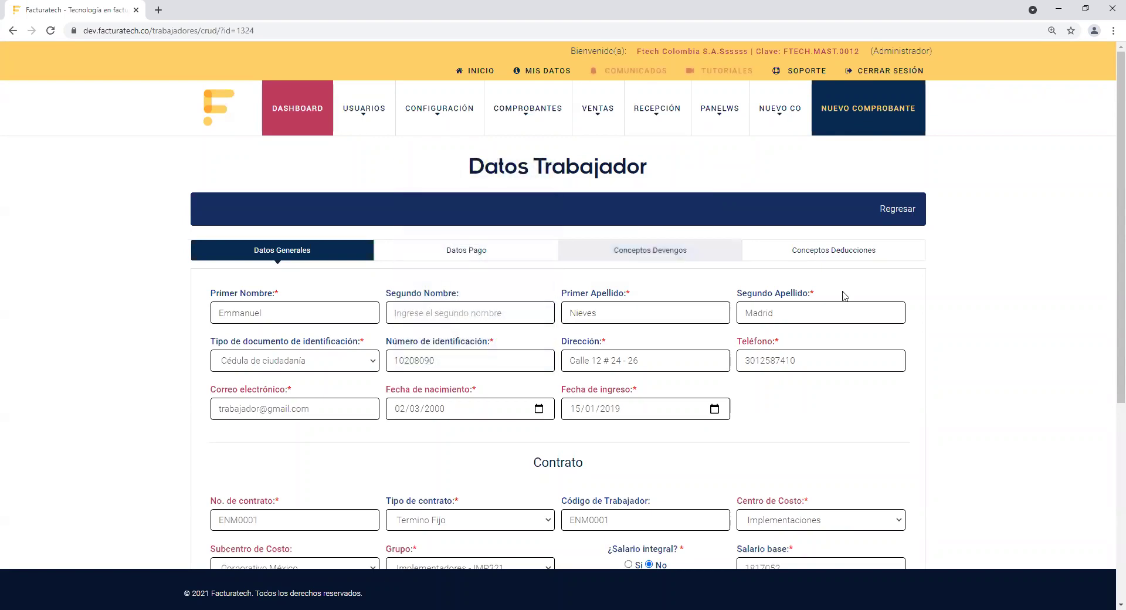
Step: Switch to Conceptos Devengos and review the ARL list, leaving ARL Sura selected
click(683, 258)
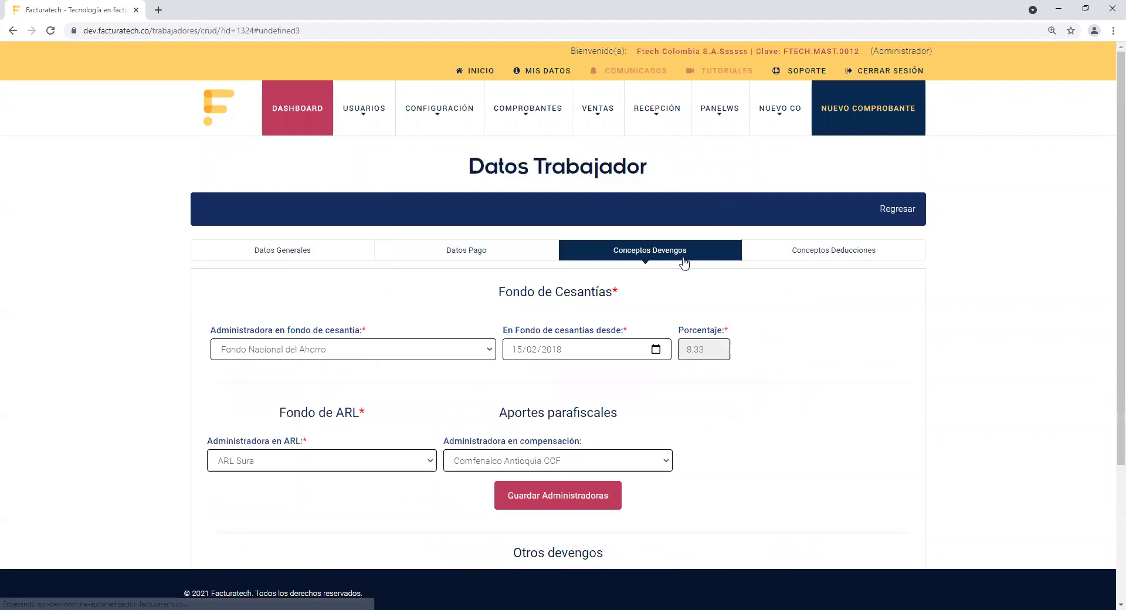
click(364, 456)
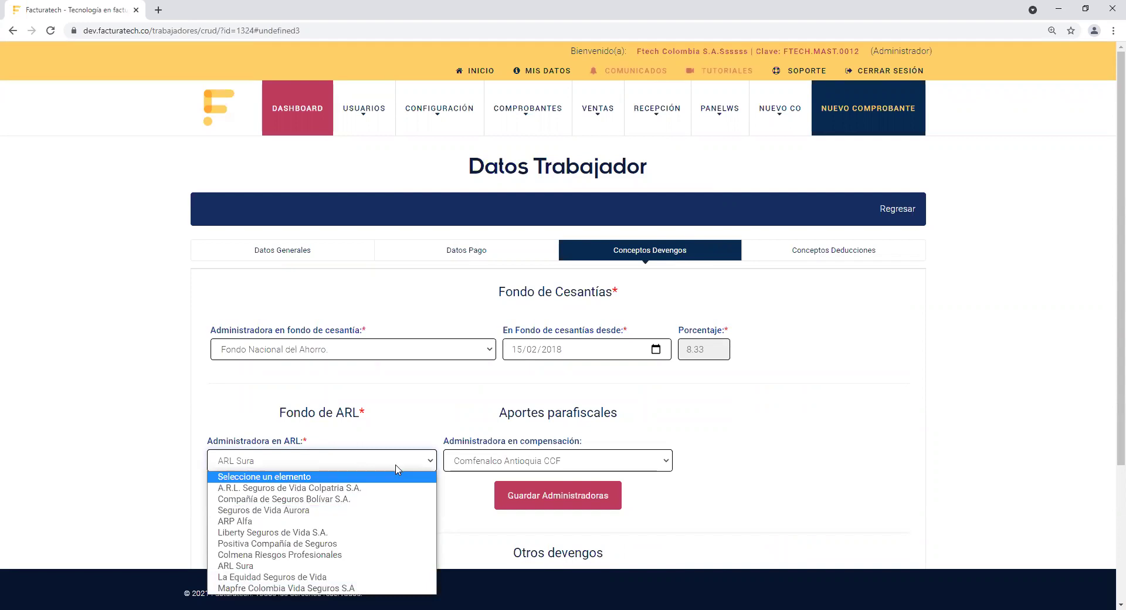
click(862, 406)
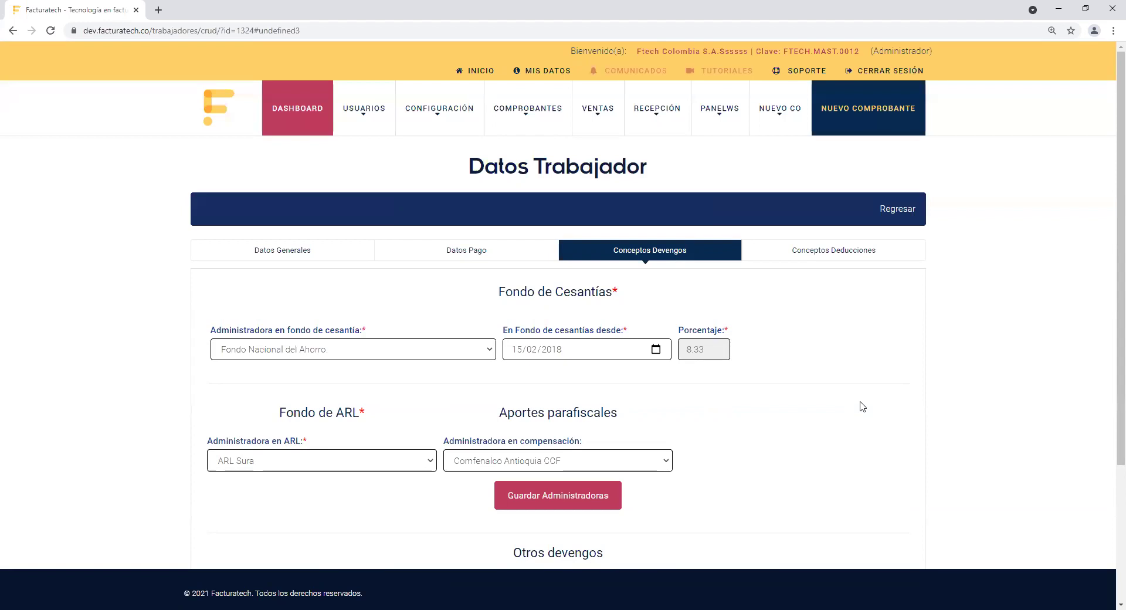
scroll(1109, 498, down, 3)
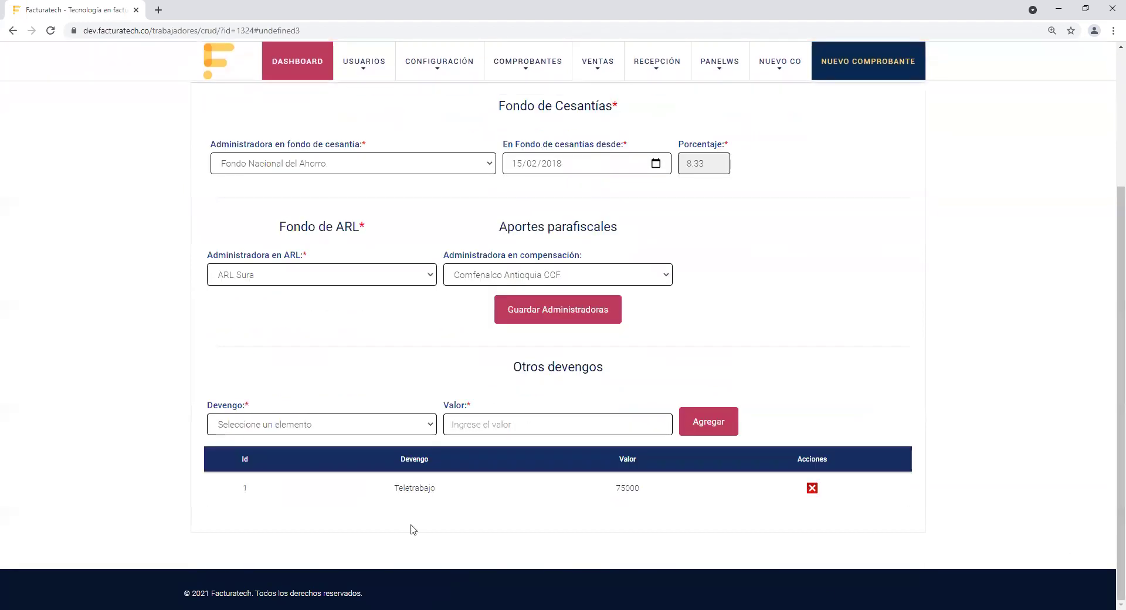
drag(507, 370, 603, 373)
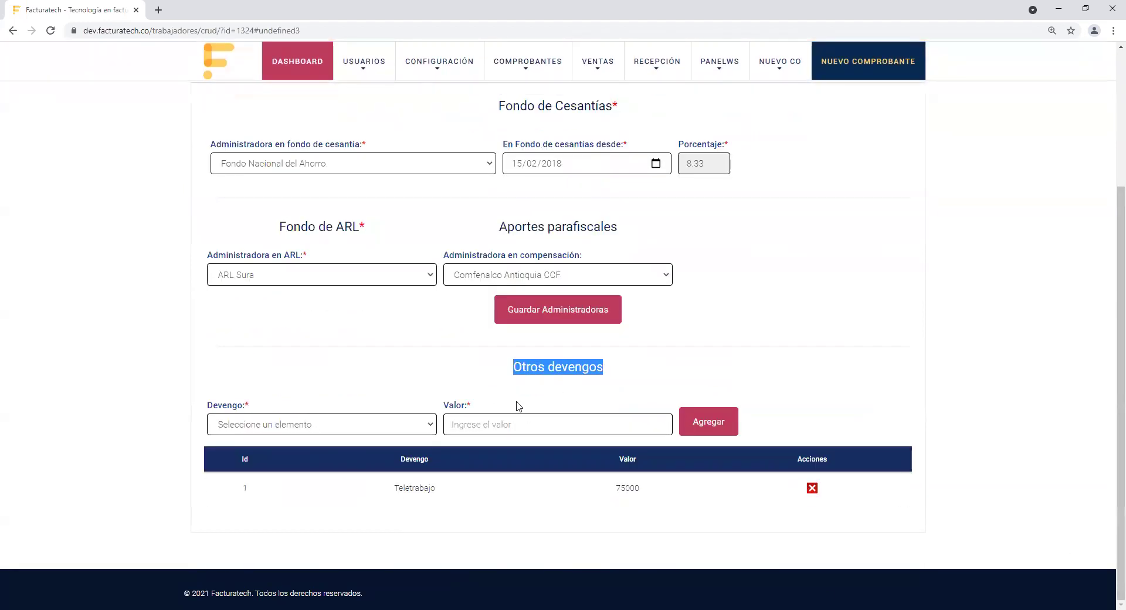
click(392, 431)
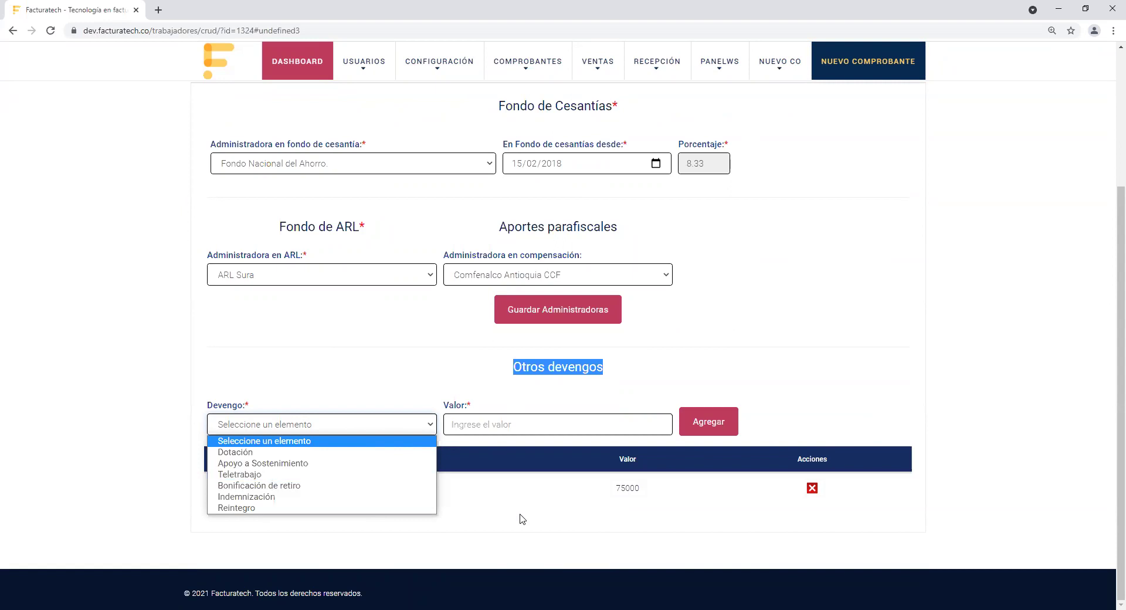
key(Down)
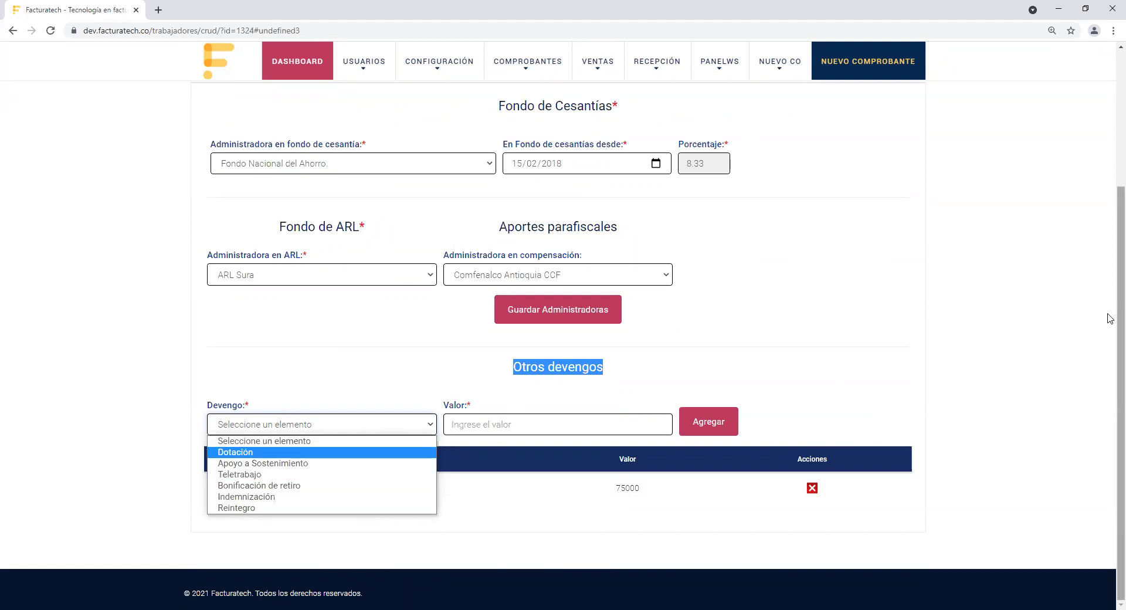
key(alt+Tab)
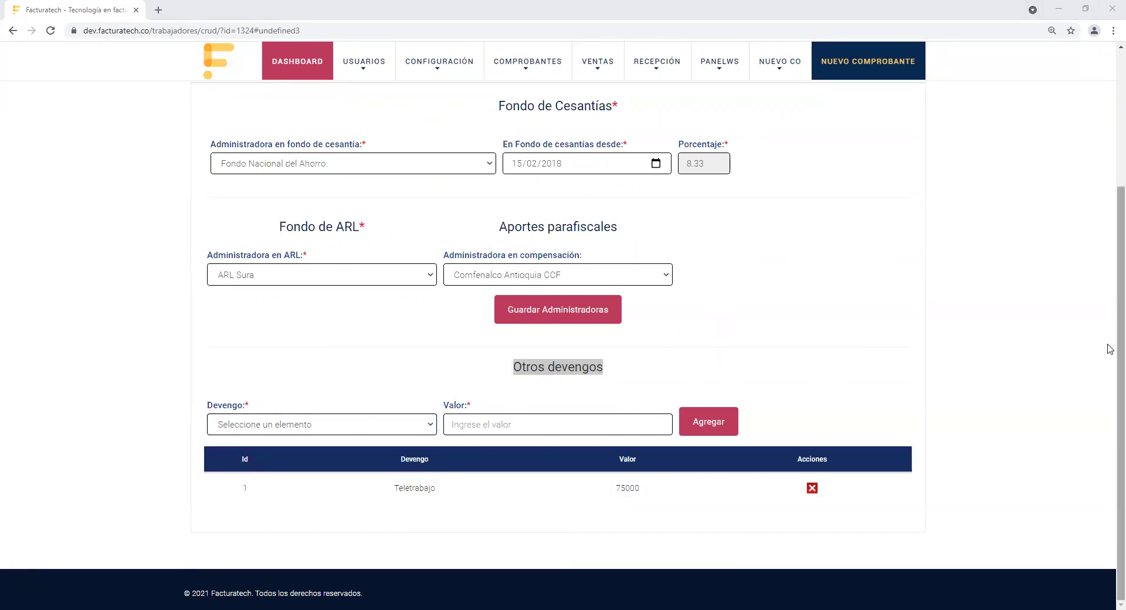
scroll(1111, 349, up, 3)
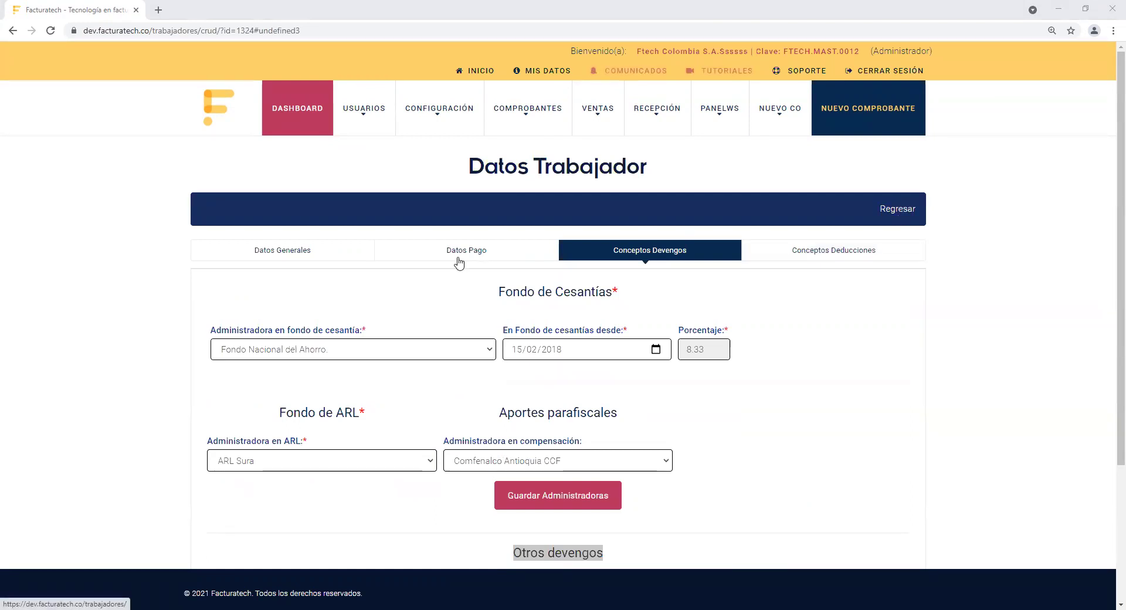
Step: Switch back to the Datos Generales tab showing contract ENM0001 details
click(298, 253)
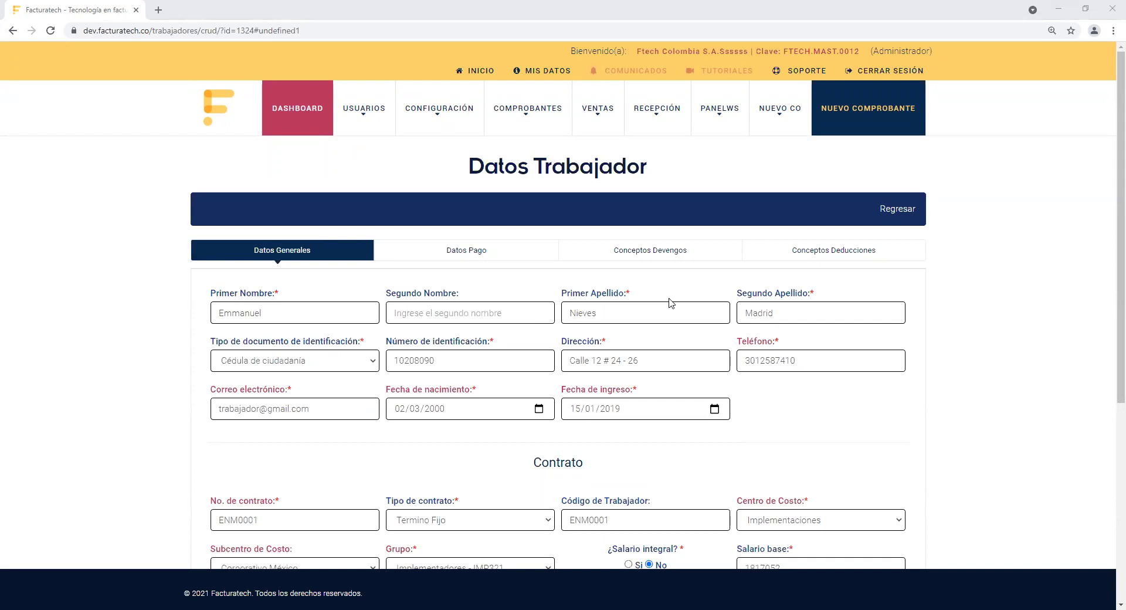
Step: Return to the Trabajadores list using Regresar in the header bar
click(897, 211)
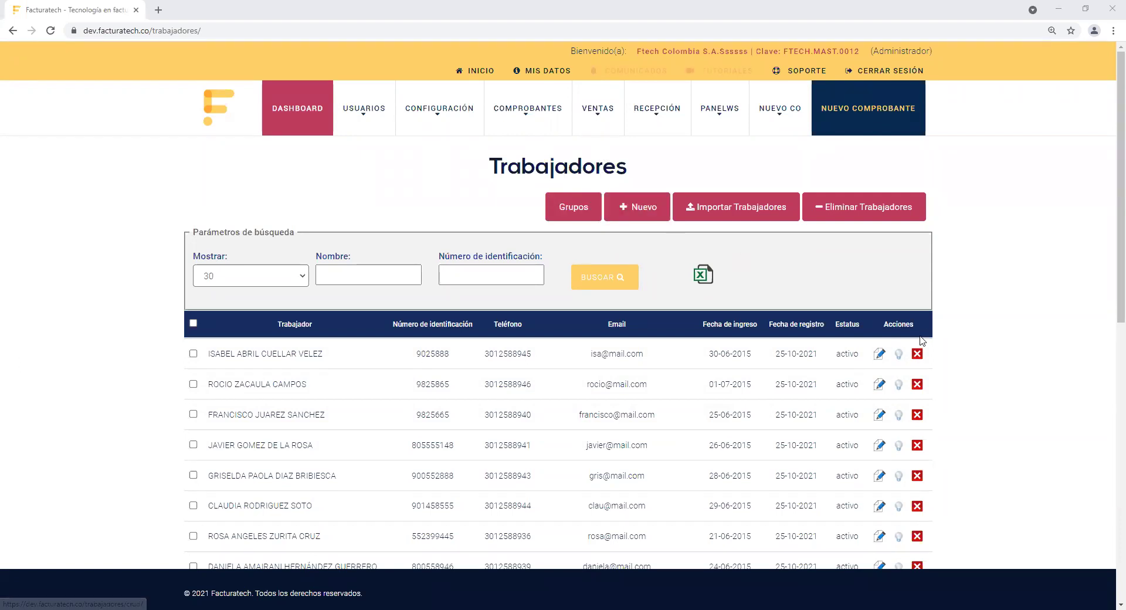
click(879, 354)
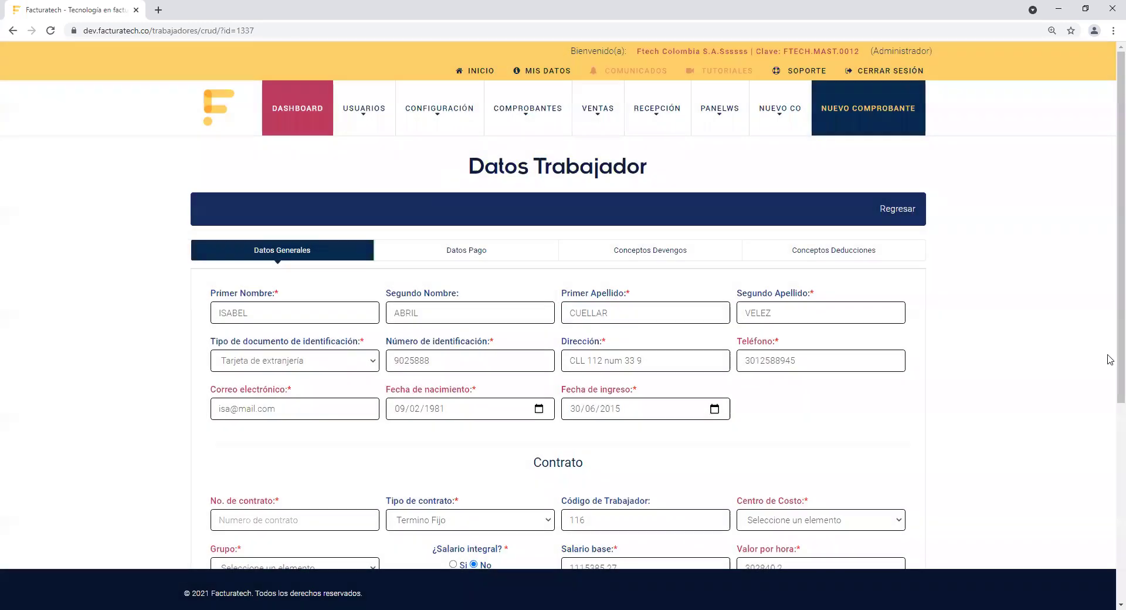
scroll(1108, 181, down, 4)
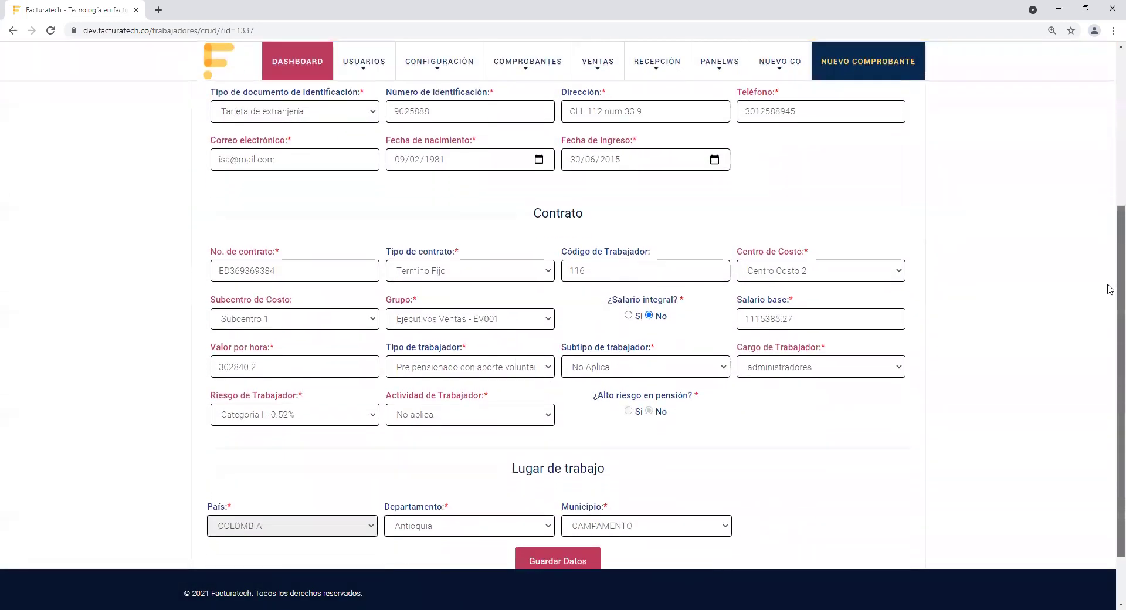
scroll(1110, 289, up, 5)
click(896, 210)
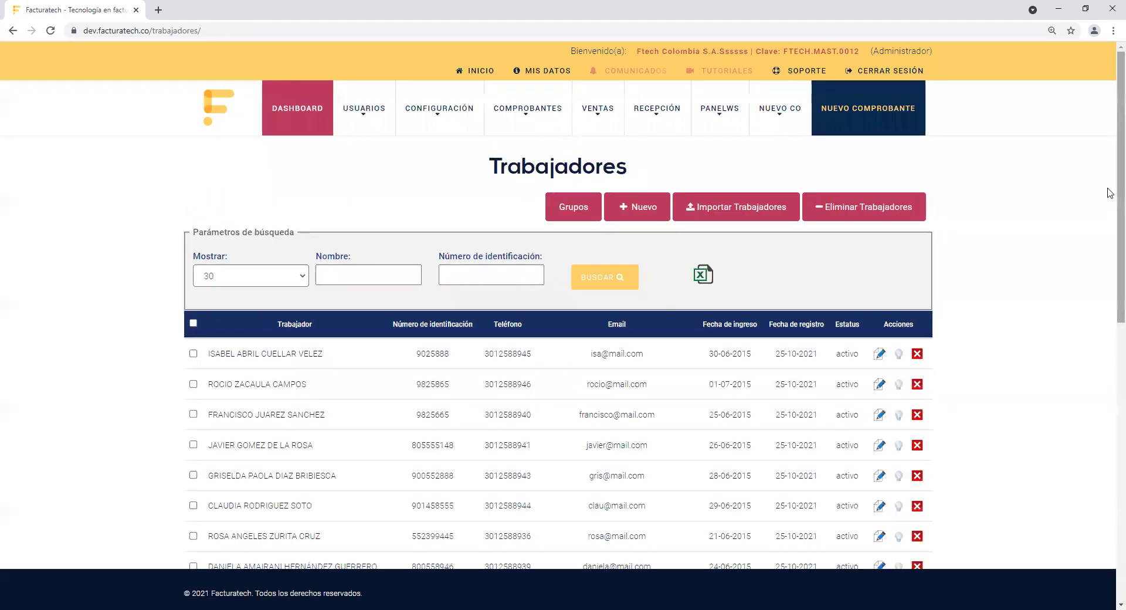
scroll(1110, 205, down, 5)
scroll(1110, 340, down, 1)
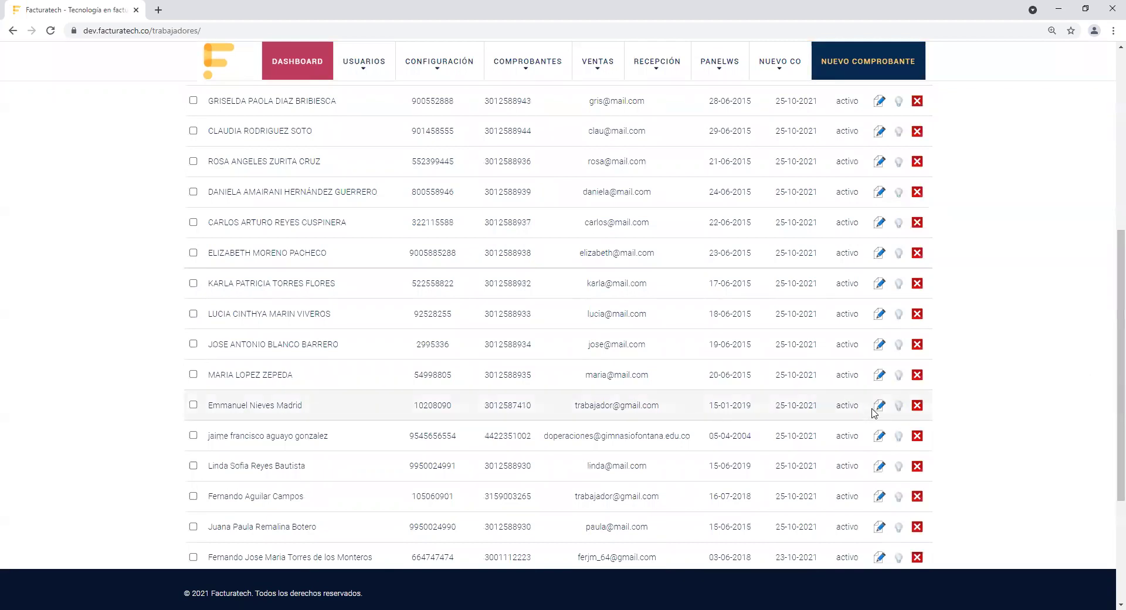
click(879, 405)
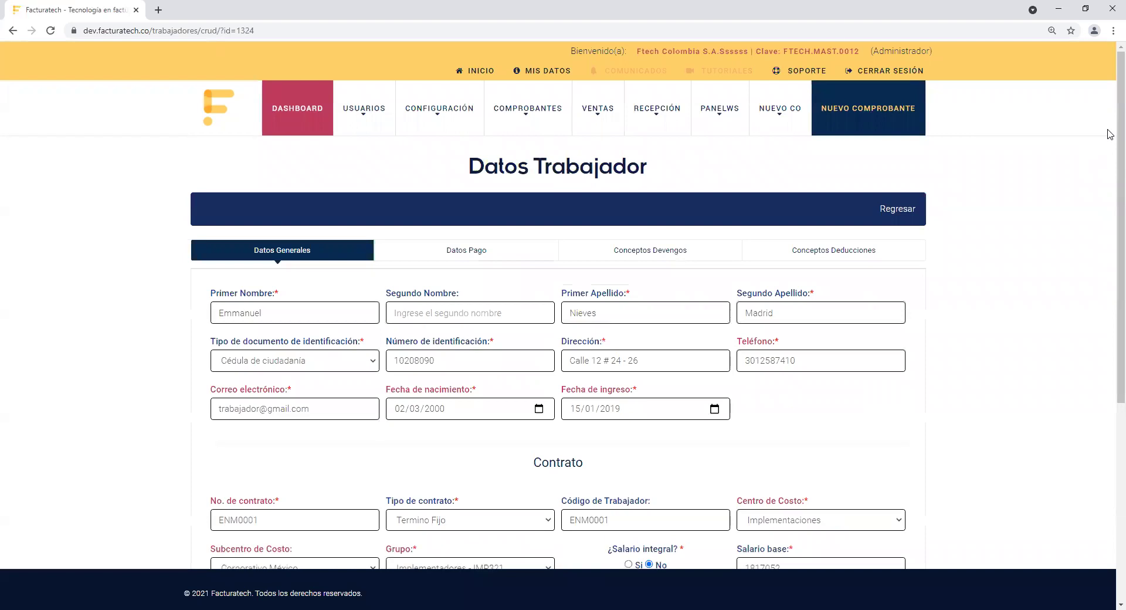
drag(1120, 124, 1108, 288)
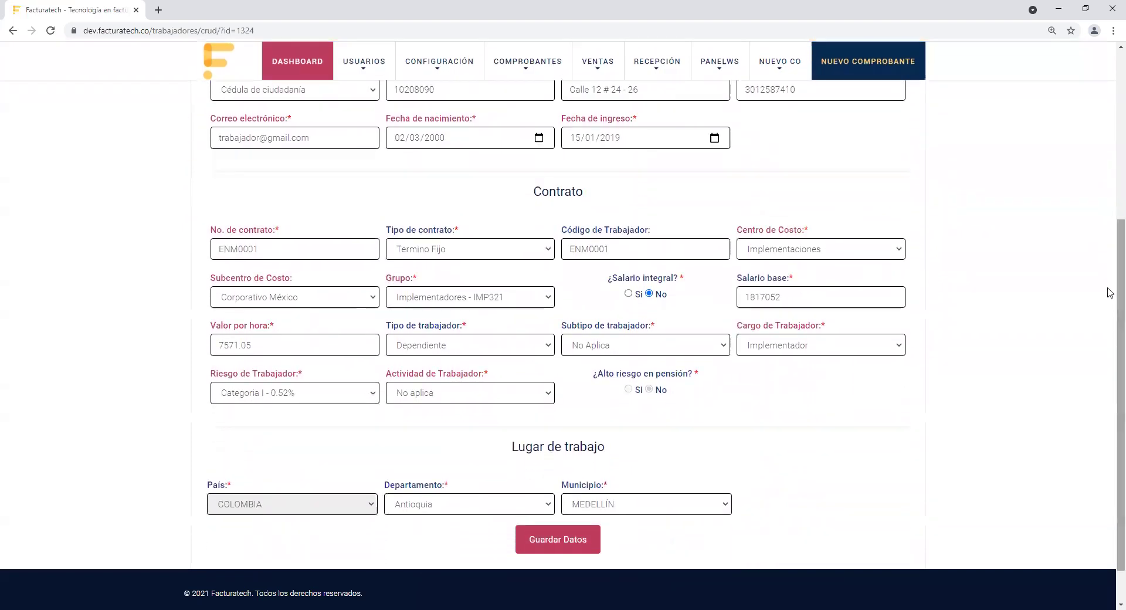
double_click(829, 297)
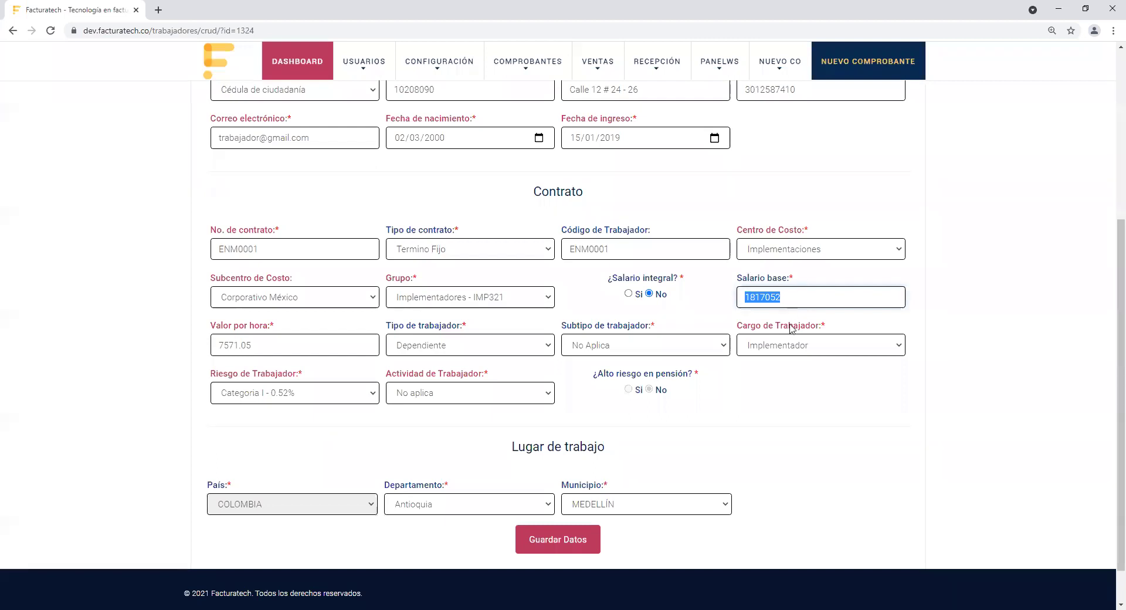
click(804, 300)
key(ctrl+a)
text(2000000)
click(951, 362)
scroll(952, 362, down, 1)
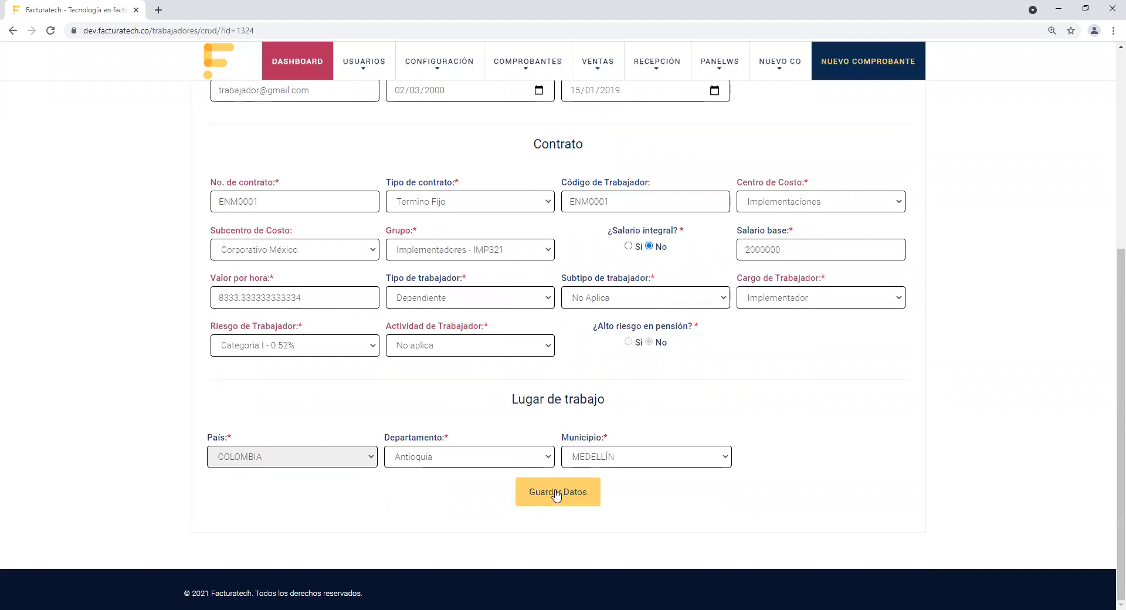
drag(738, 230, 868, 245)
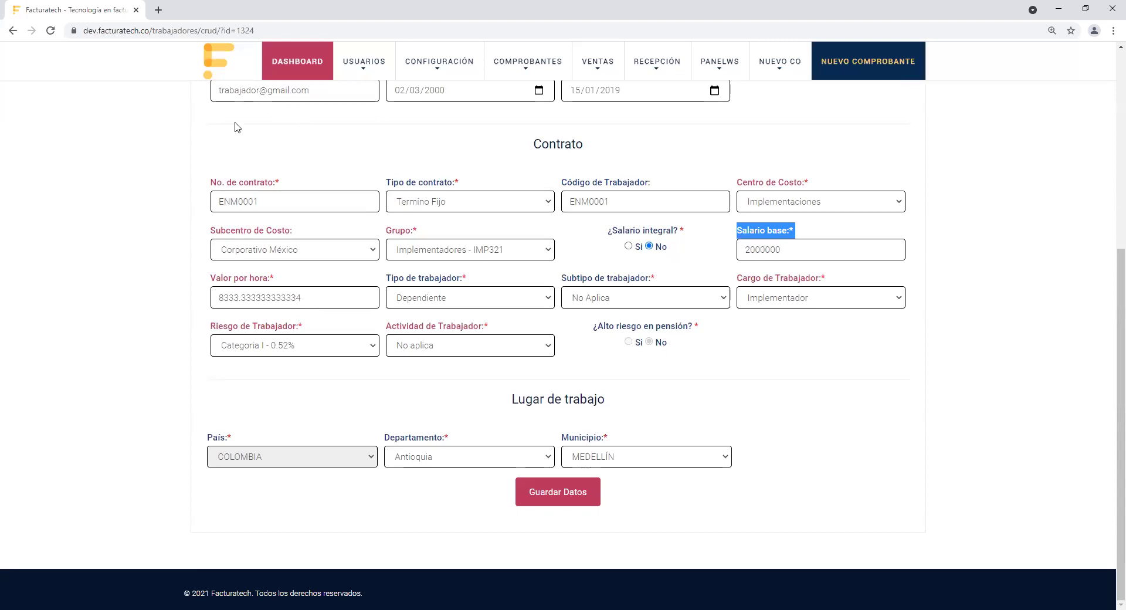
key(alt+Tab)
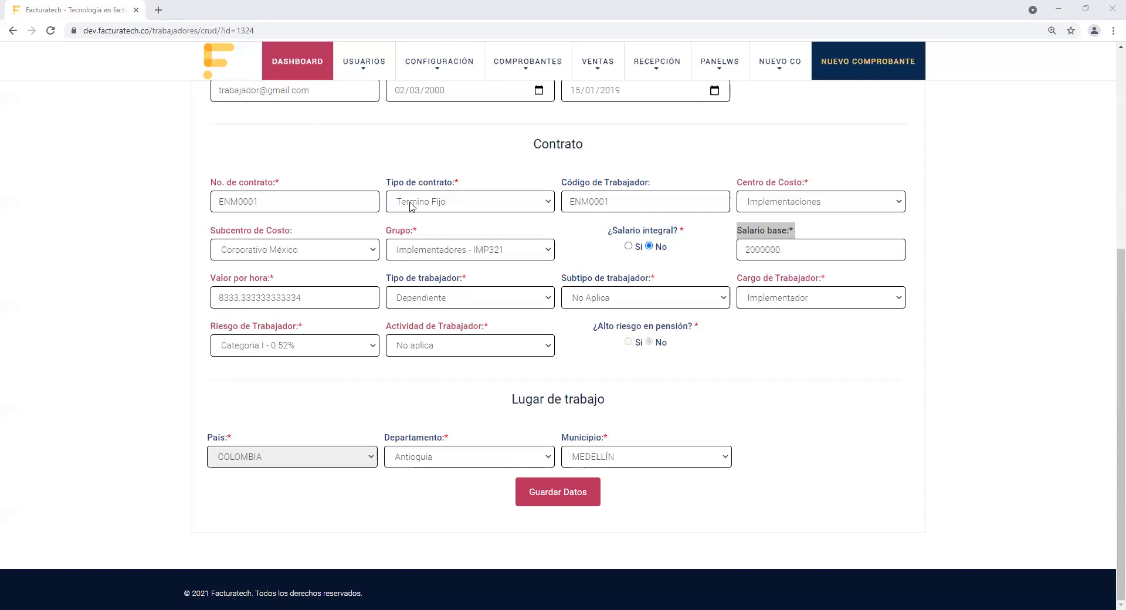
Step: Leave the worker form via Regresar and open Nominas > Trabajadores > Importar Trabajadores
mouse_move(513, 69)
scroll(1108, 203, up, 10)
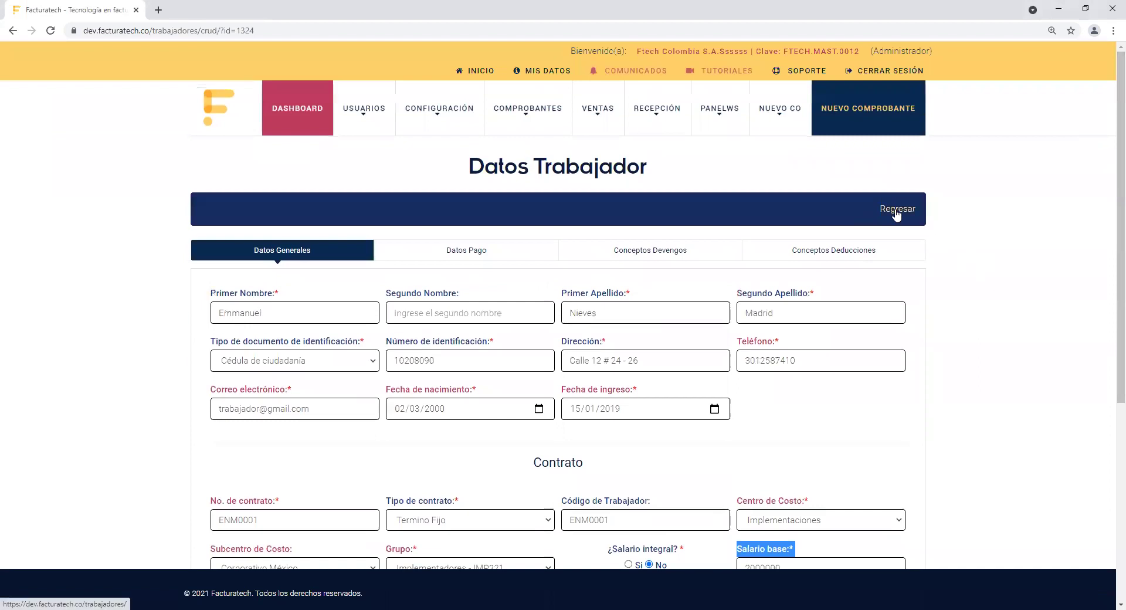
click(896, 212)
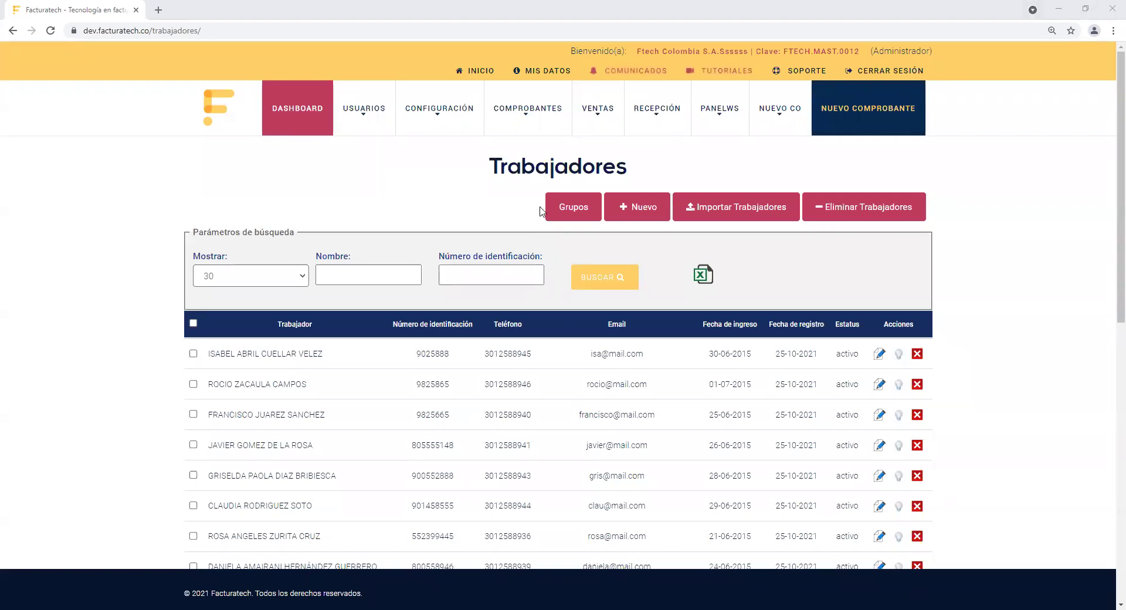
click(528, 109)
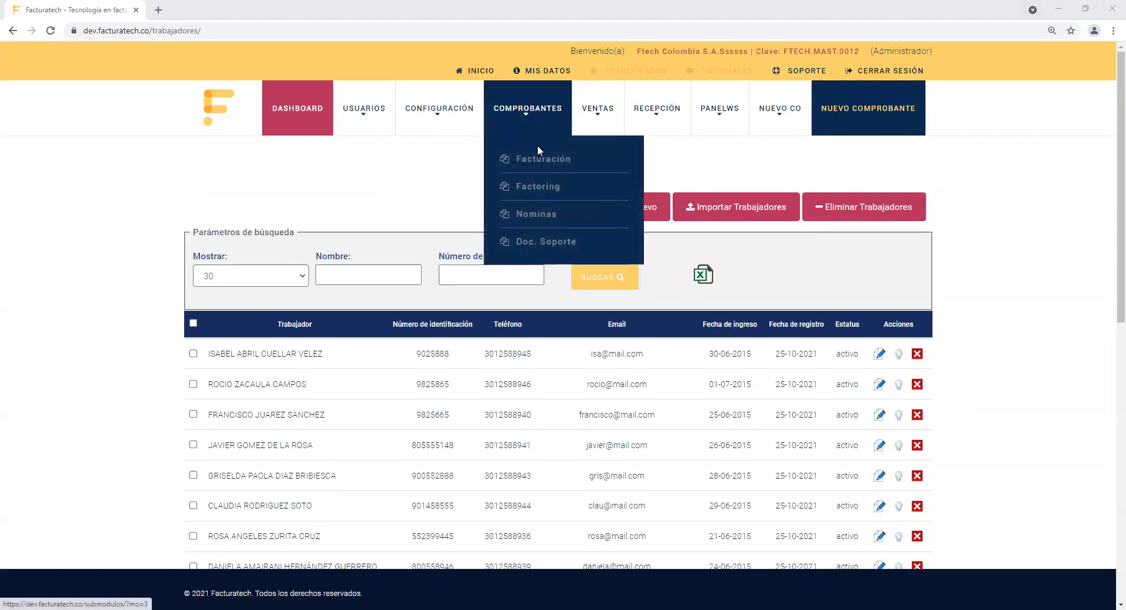
mouse_move(563, 214)
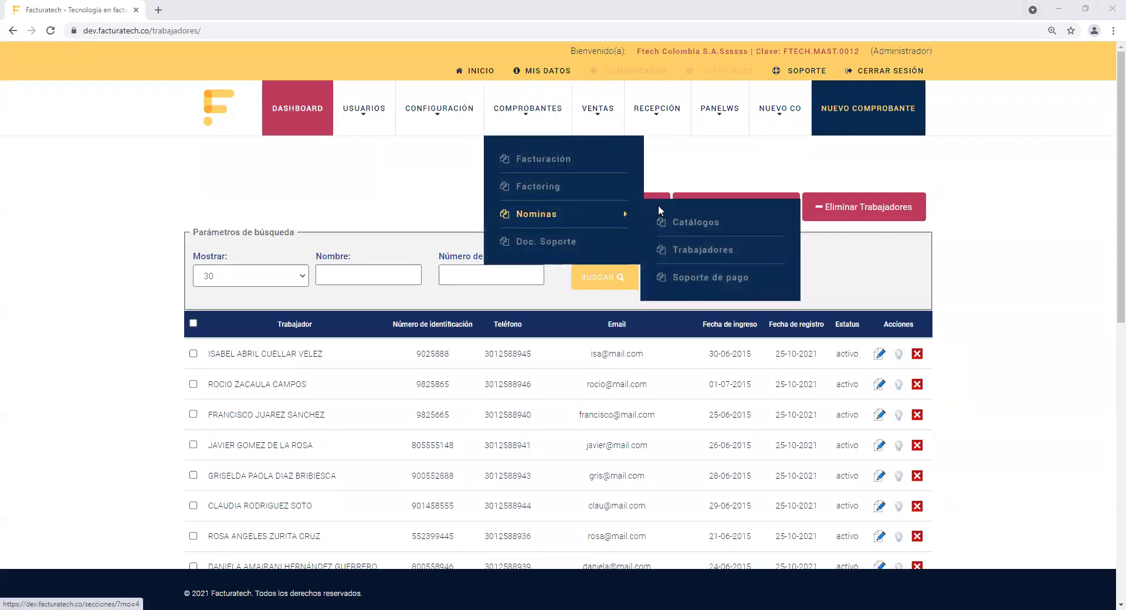
click(704, 251)
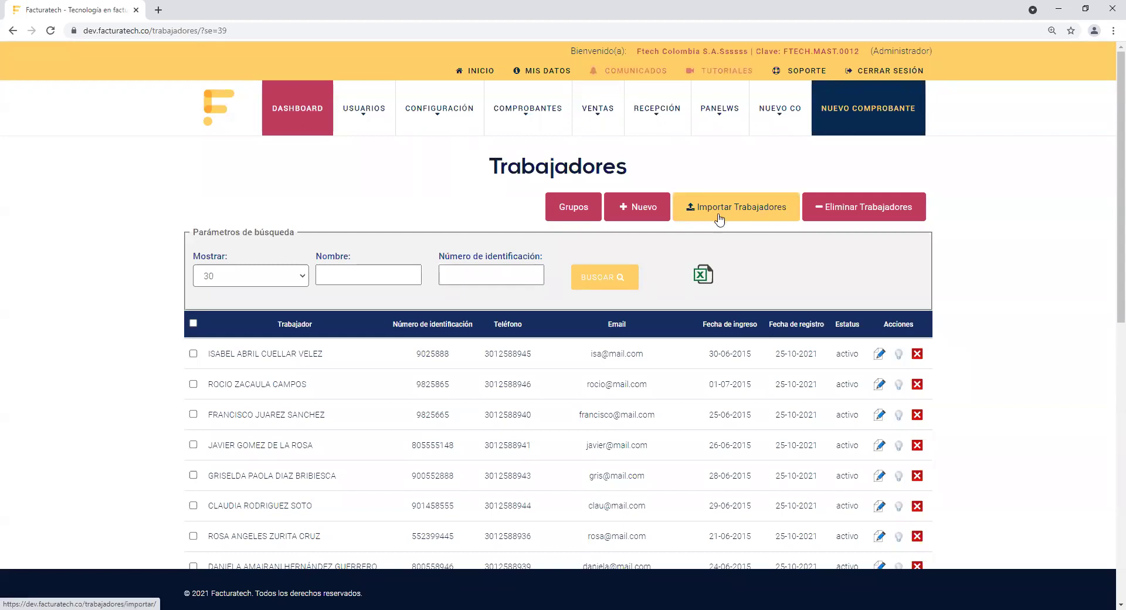
click(696, 220)
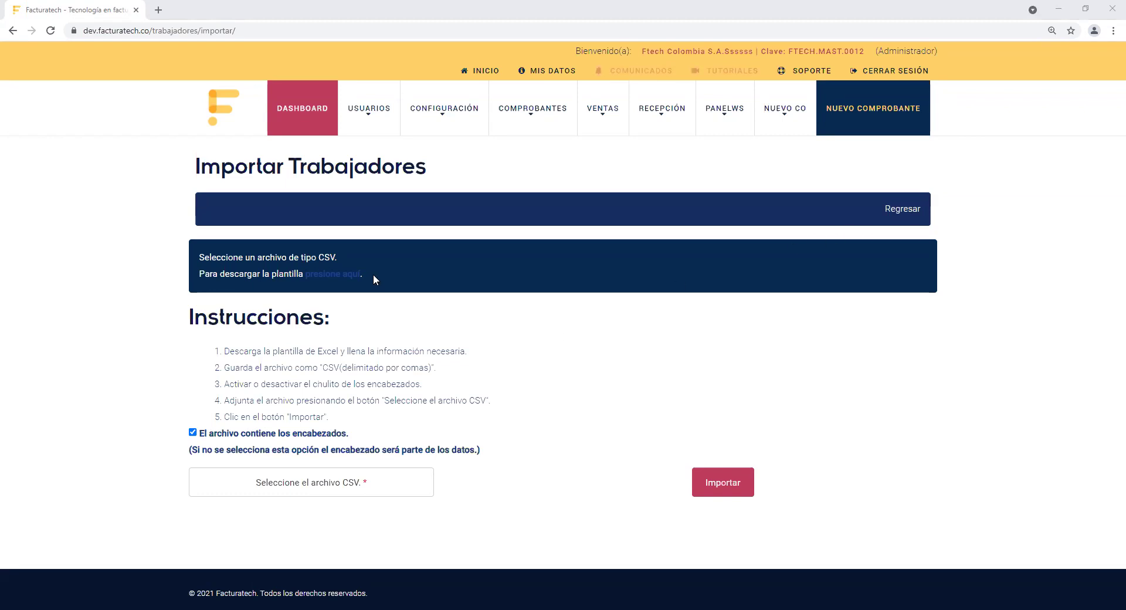
Step: Download the LayoutNominaTrabajadores worker template from the 'presione aquí' link and open it in Excel
drag(373, 274, 307, 277)
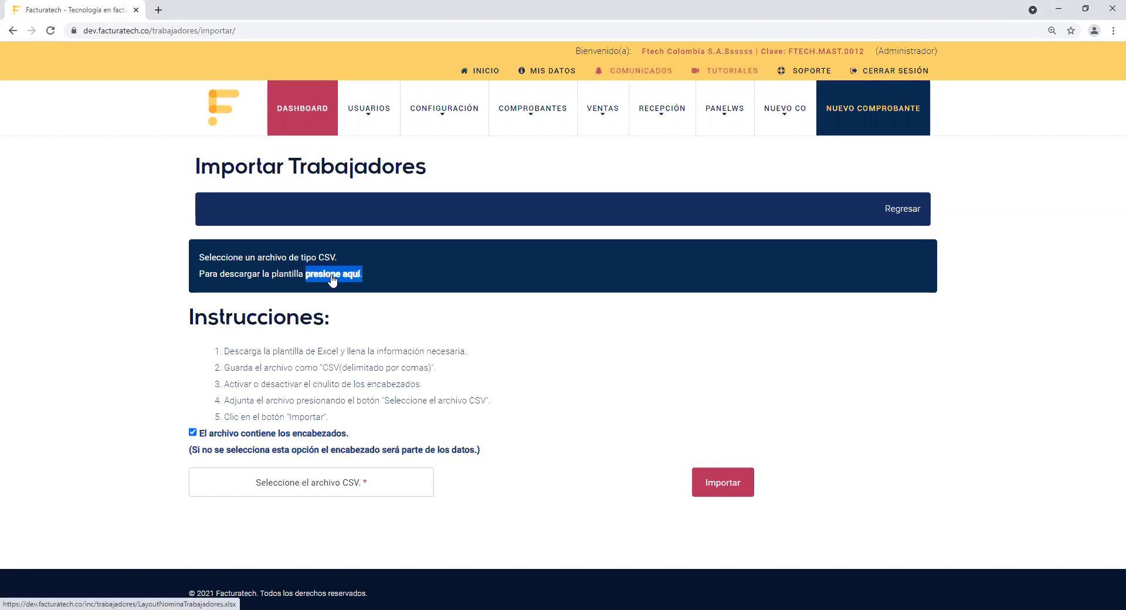
click(332, 278)
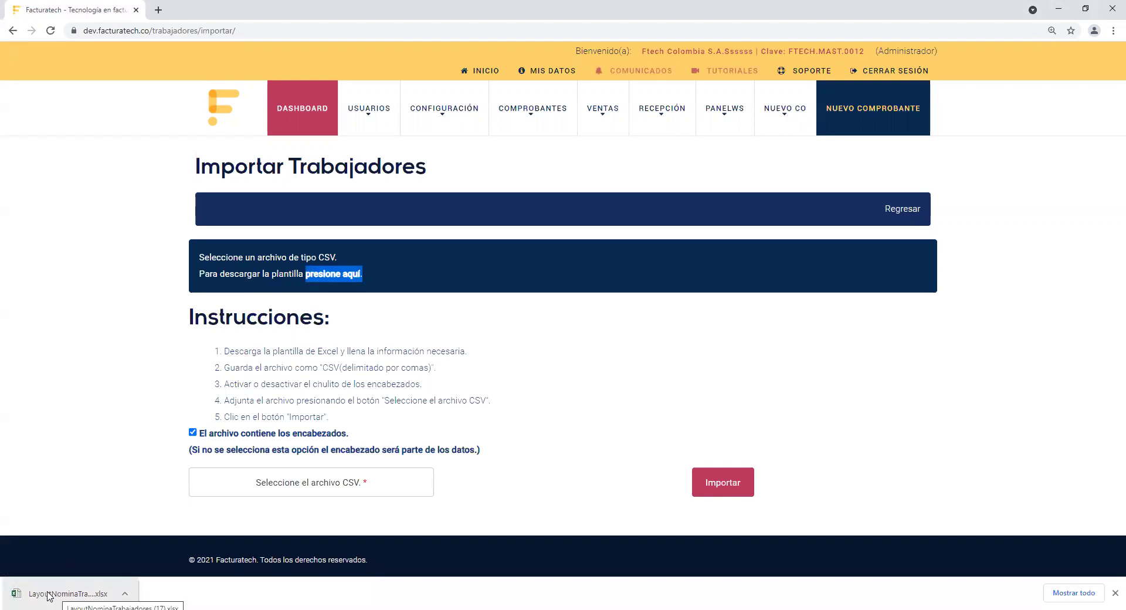
click(49, 595)
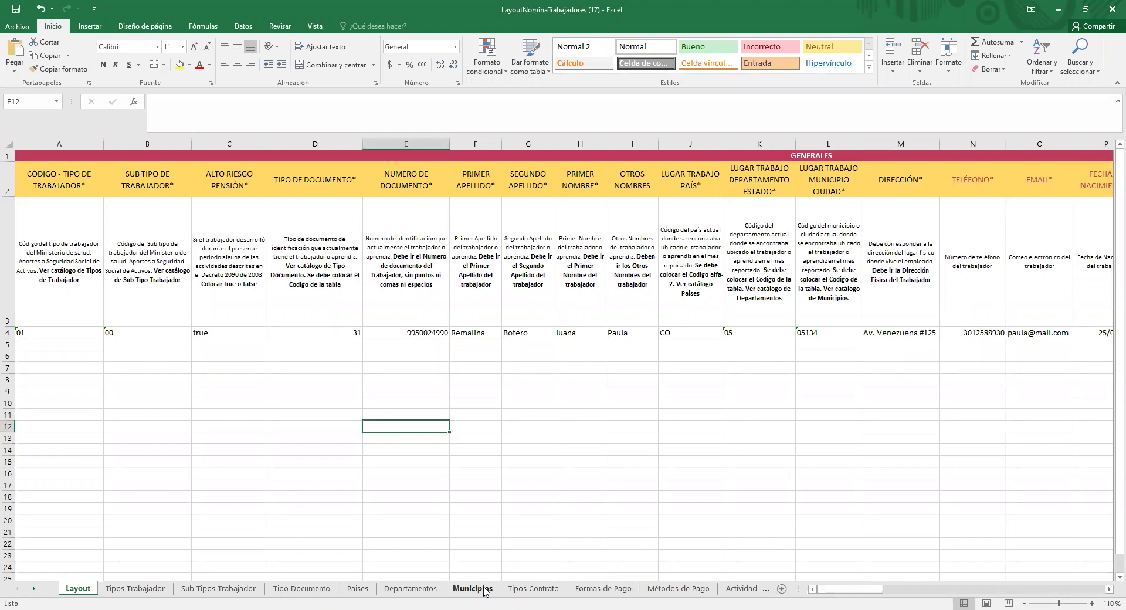
Step: Review the template's column-title row 2, description row 3 and sample worker row 4
click(648, 389)
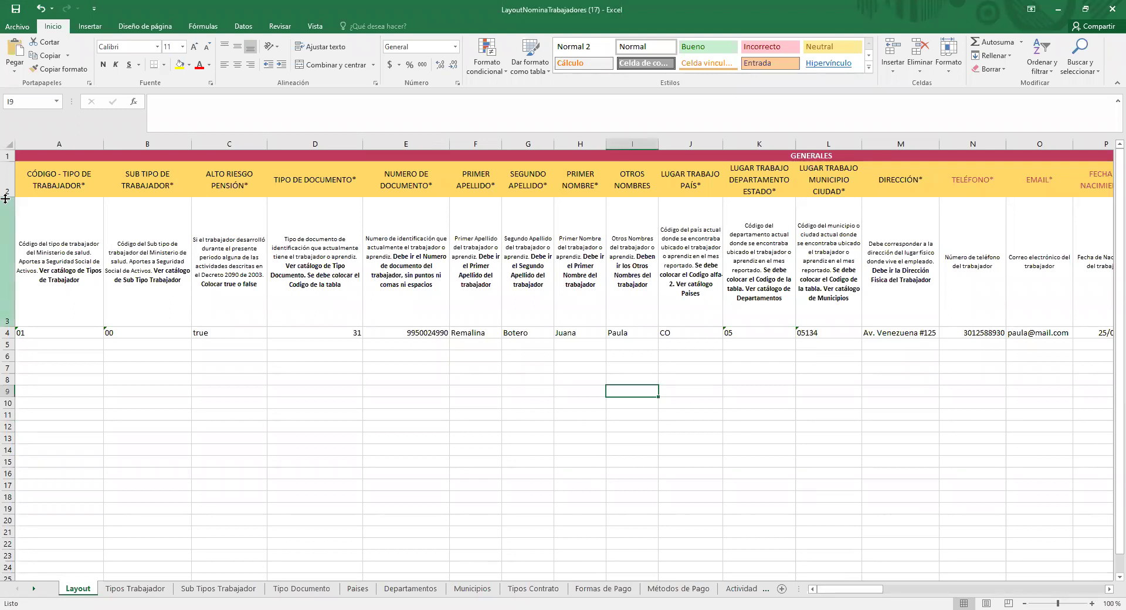
click(7, 180)
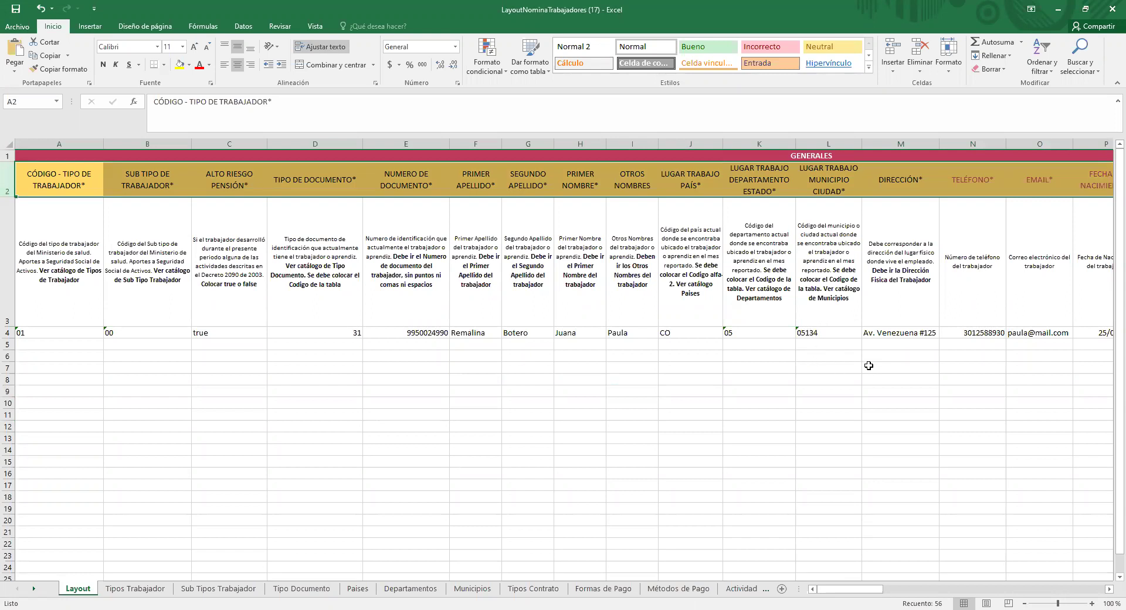
click(8, 266)
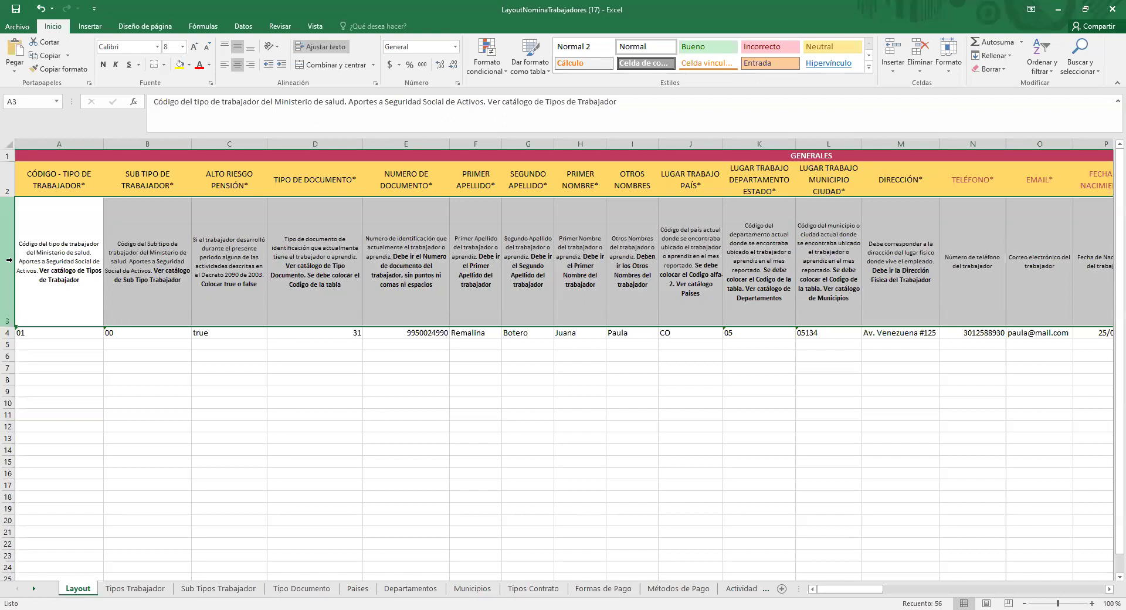
click(153, 531)
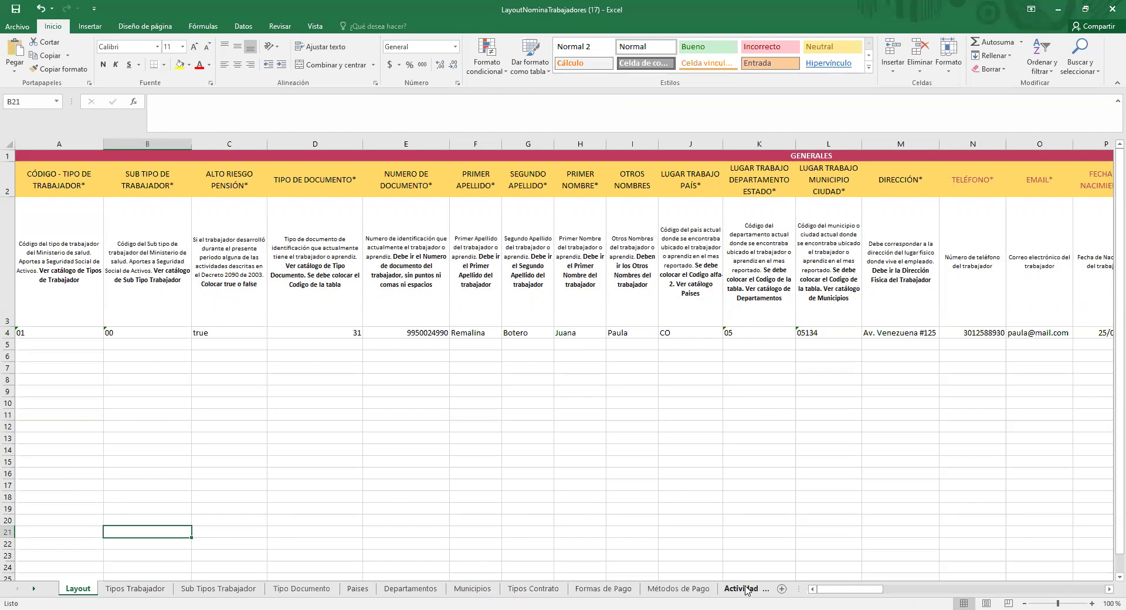
click(8, 332)
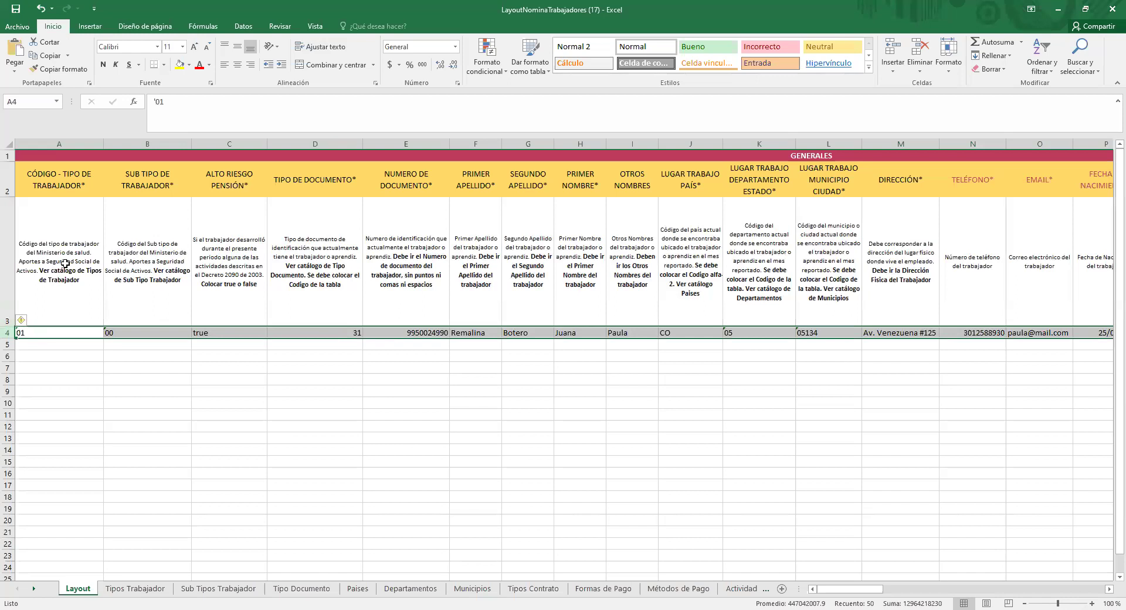
Step: Check the worker-type catalogue note in A3, leave it unchanged, and open Tipos Trabajador
click(59, 144)
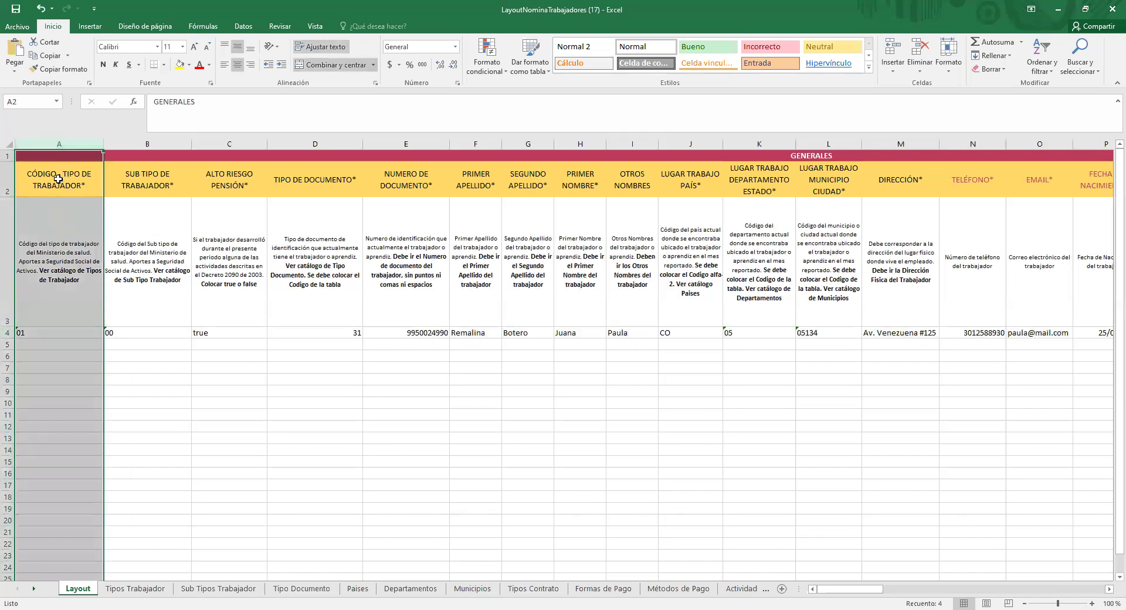
click(66, 232)
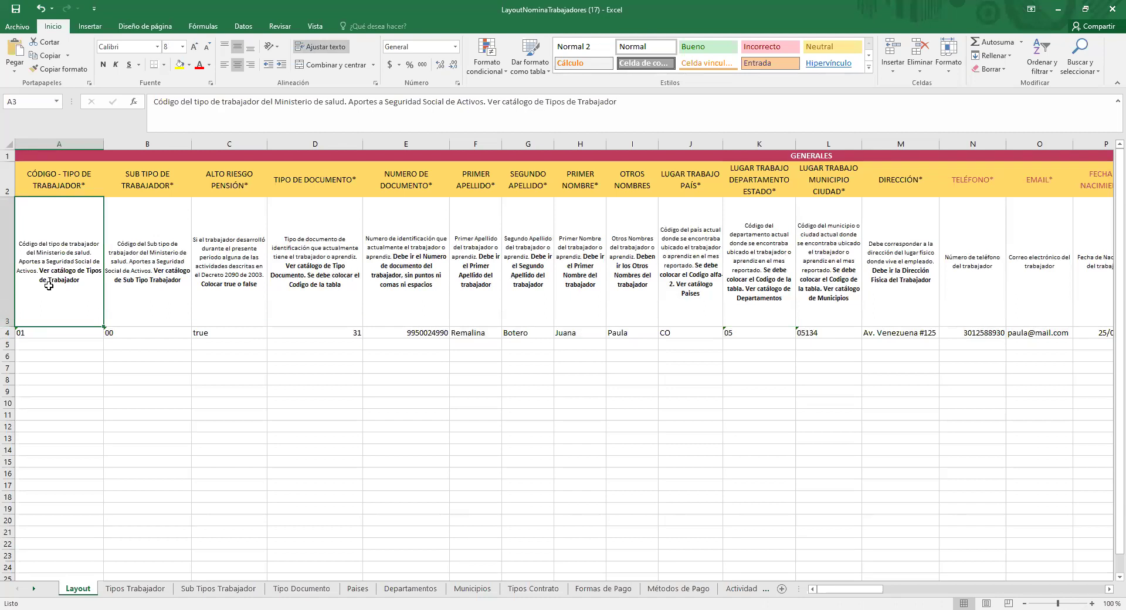
double_click(90, 280)
drag(89, 281, 23, 273)
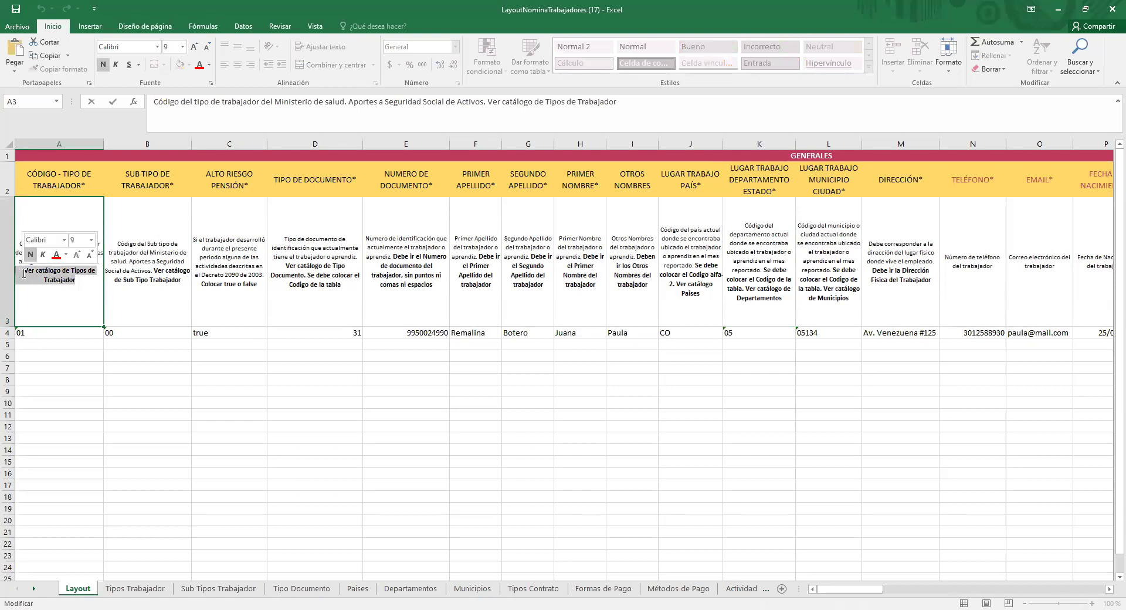
click(43, 376)
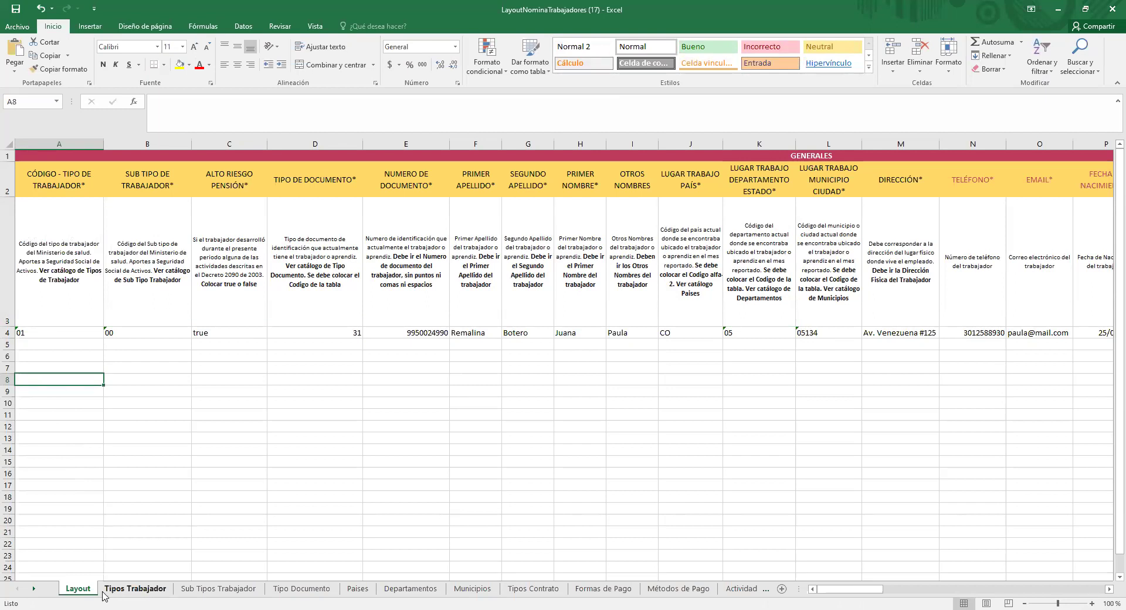
click(147, 593)
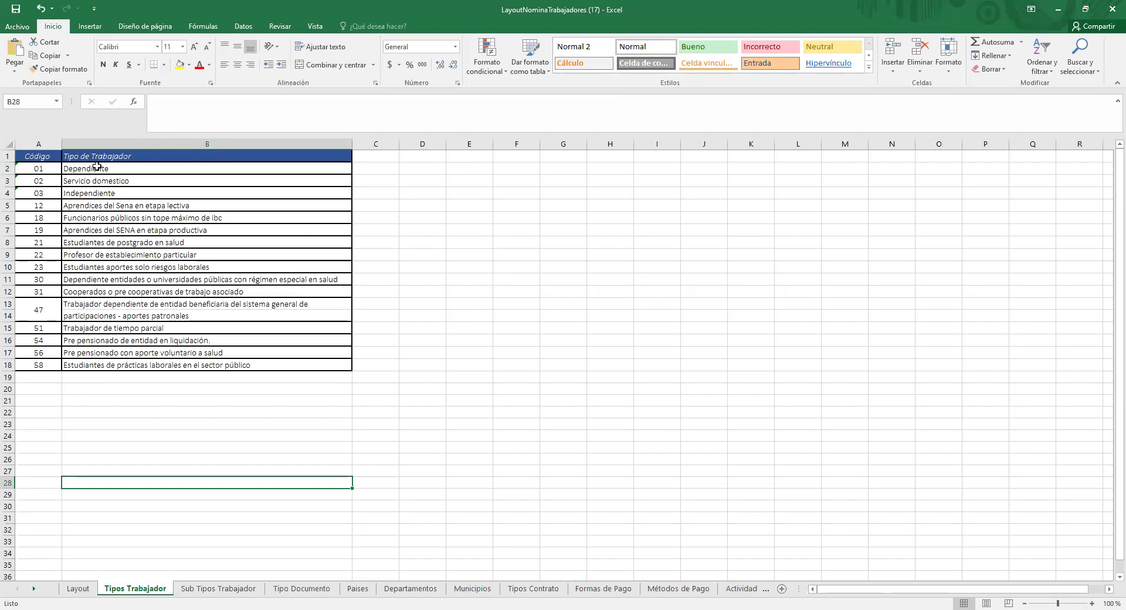
Step: Highlight the 01 Dependiente worker-type row yellow and make code 01 bold
drag(97, 169, 34, 169)
click(179, 64)
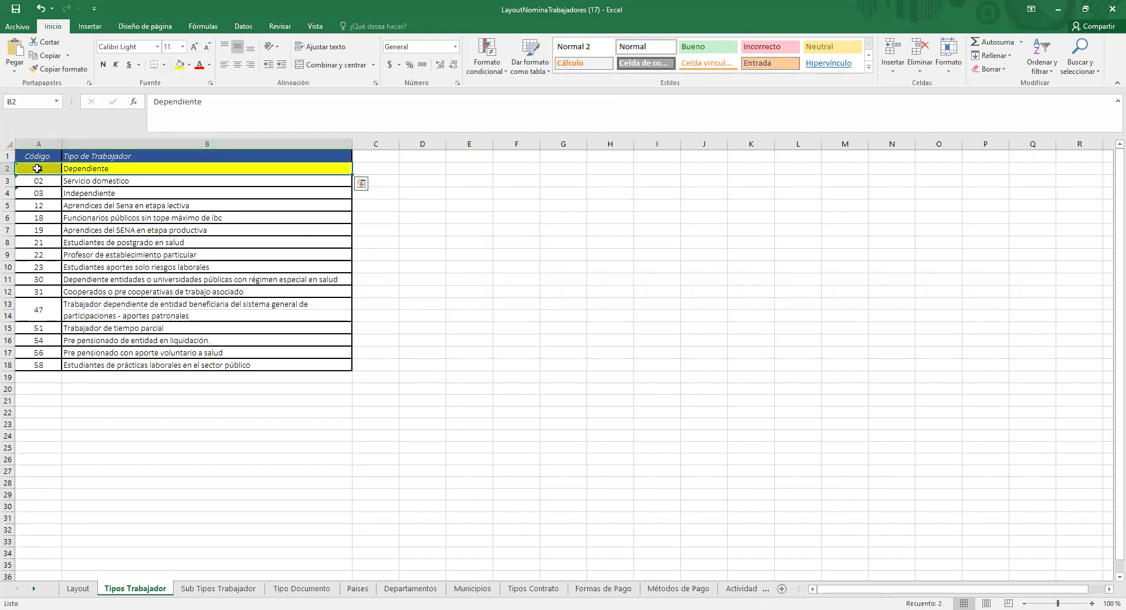
click(37, 169)
click(102, 65)
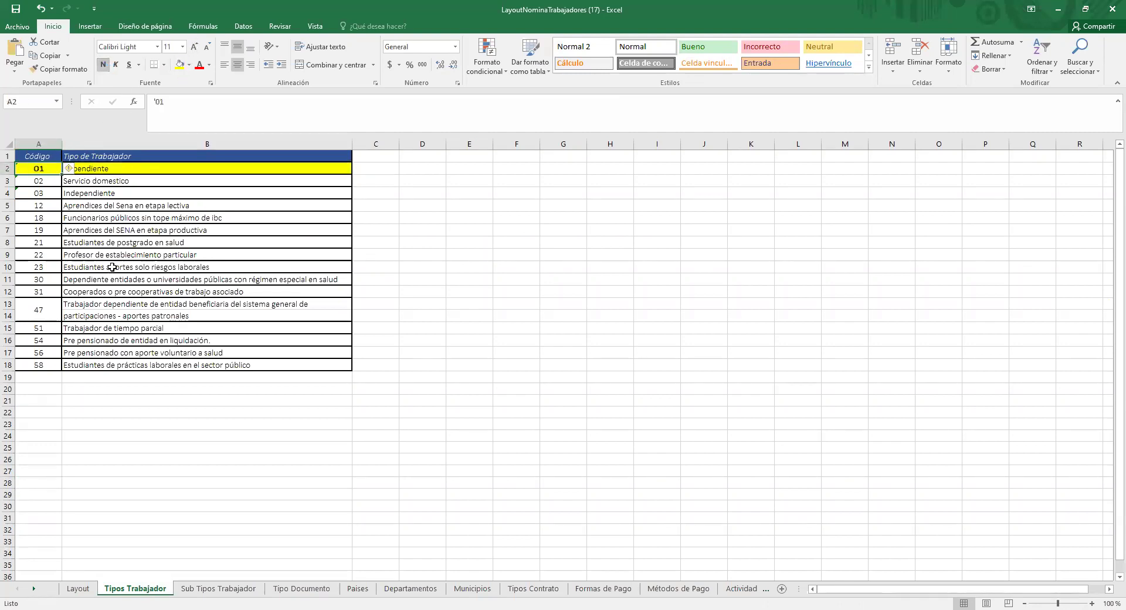
click(149, 180)
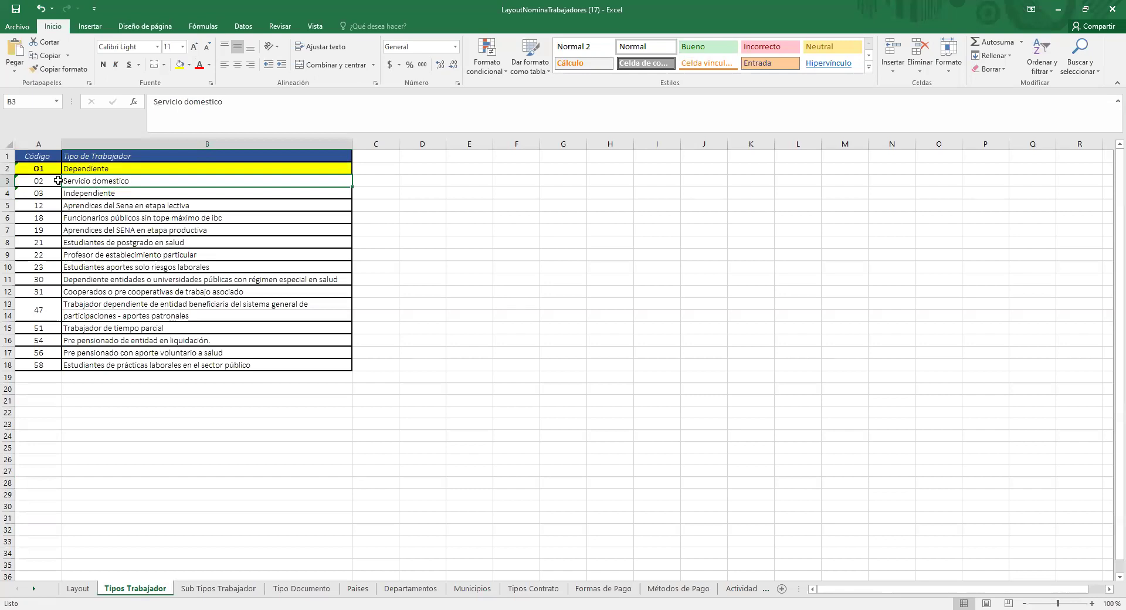
Step: Back on Layout, check worker type 01 in A4 and sub-type 00 in B4
click(88, 588)
click(20, 332)
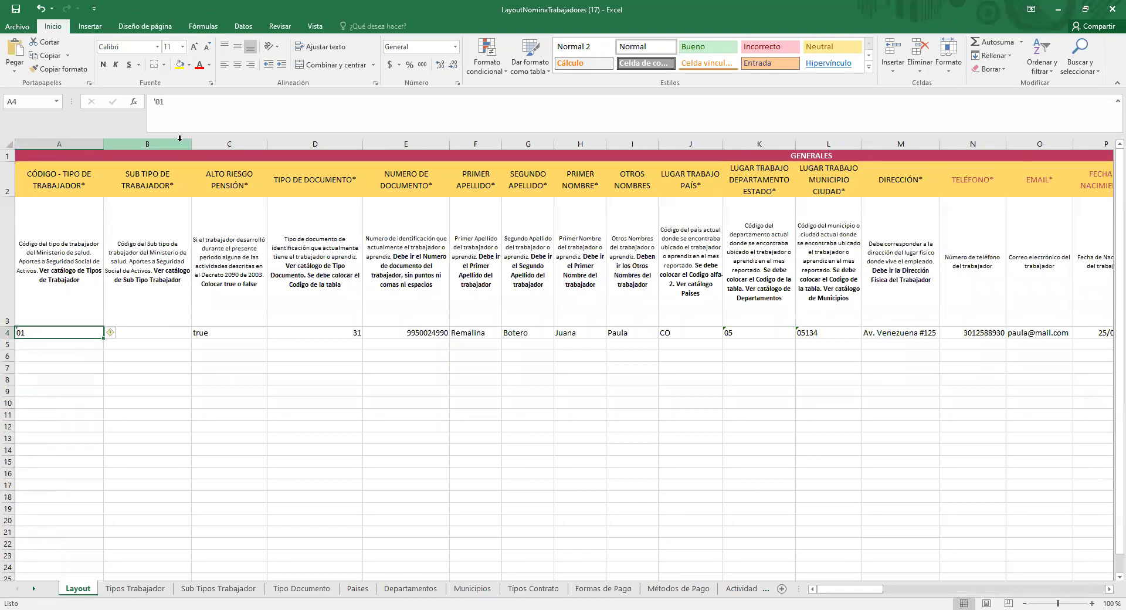
key(alt+Tab)
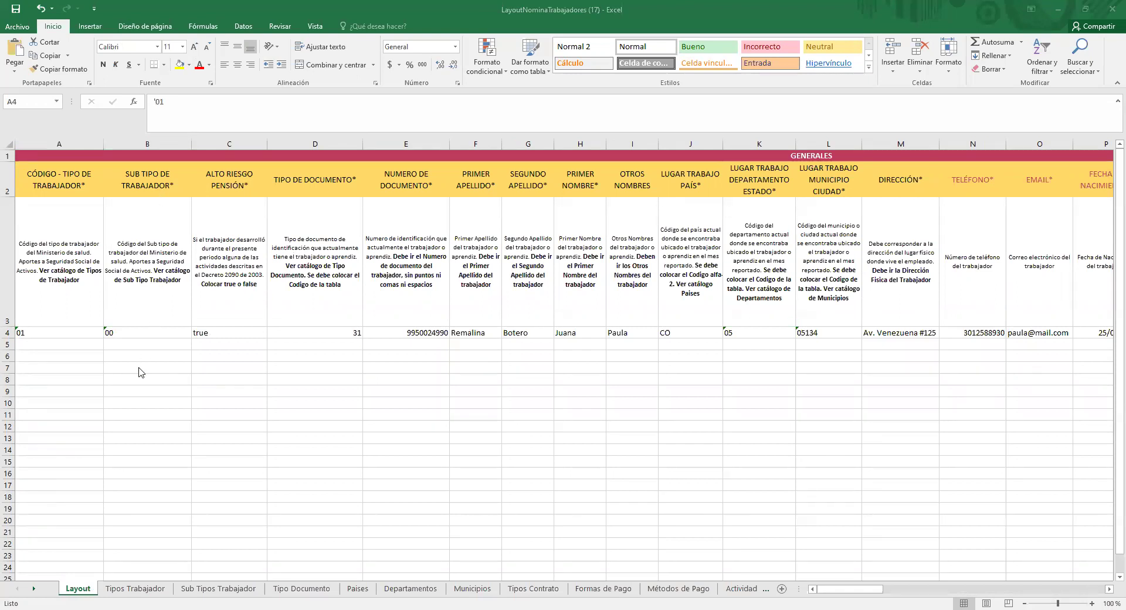
click(169, 324)
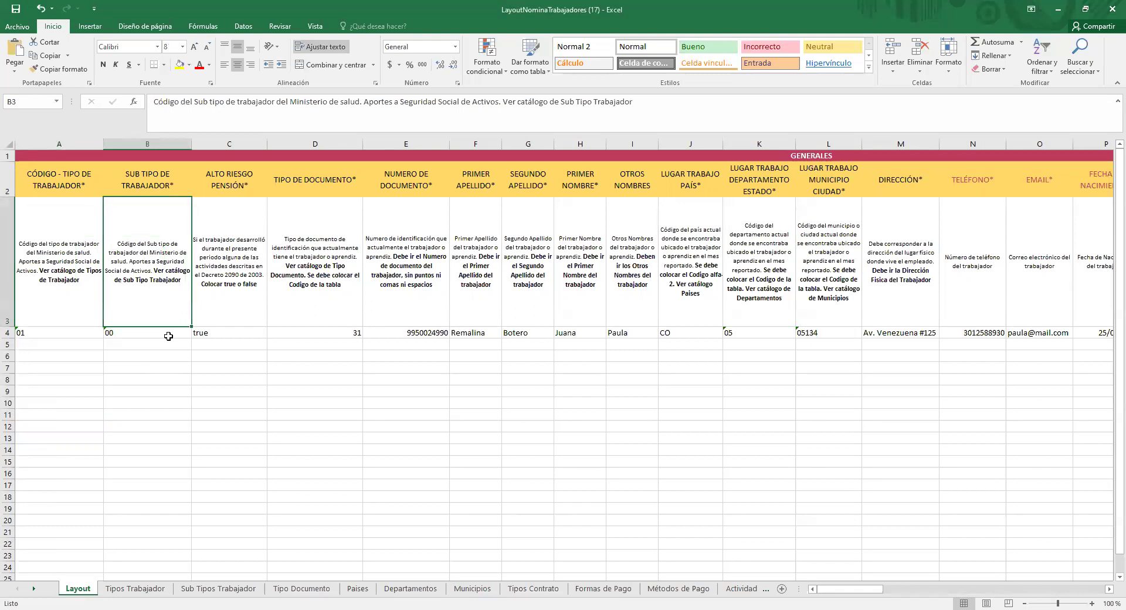
click(170, 333)
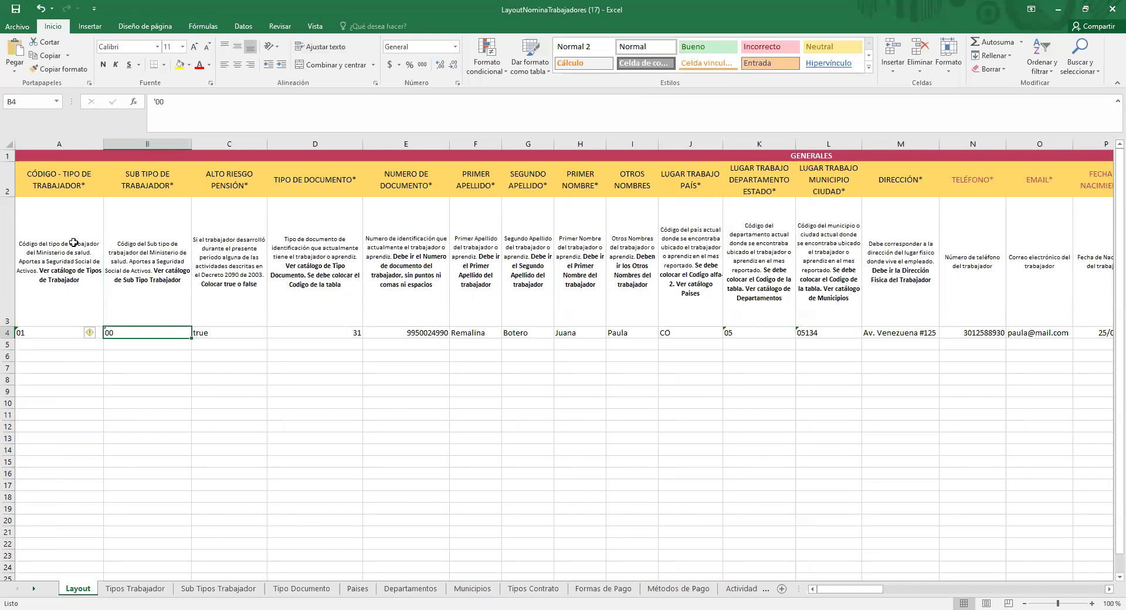
Step: Change ALTO RIESGO PENSIÓN in C4 from true to false
click(261, 144)
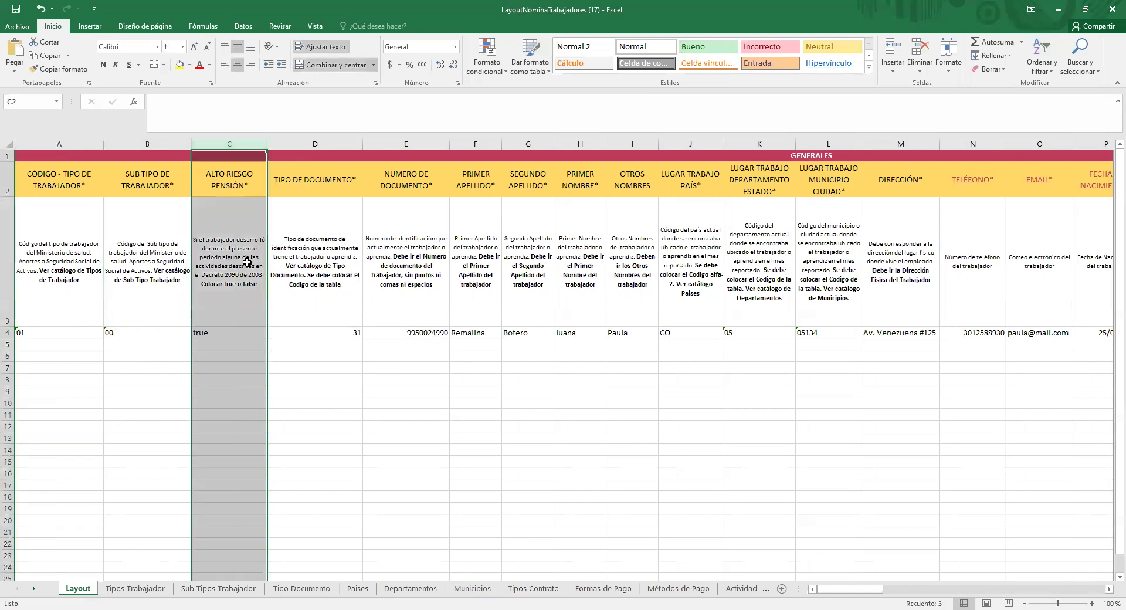
click(234, 333)
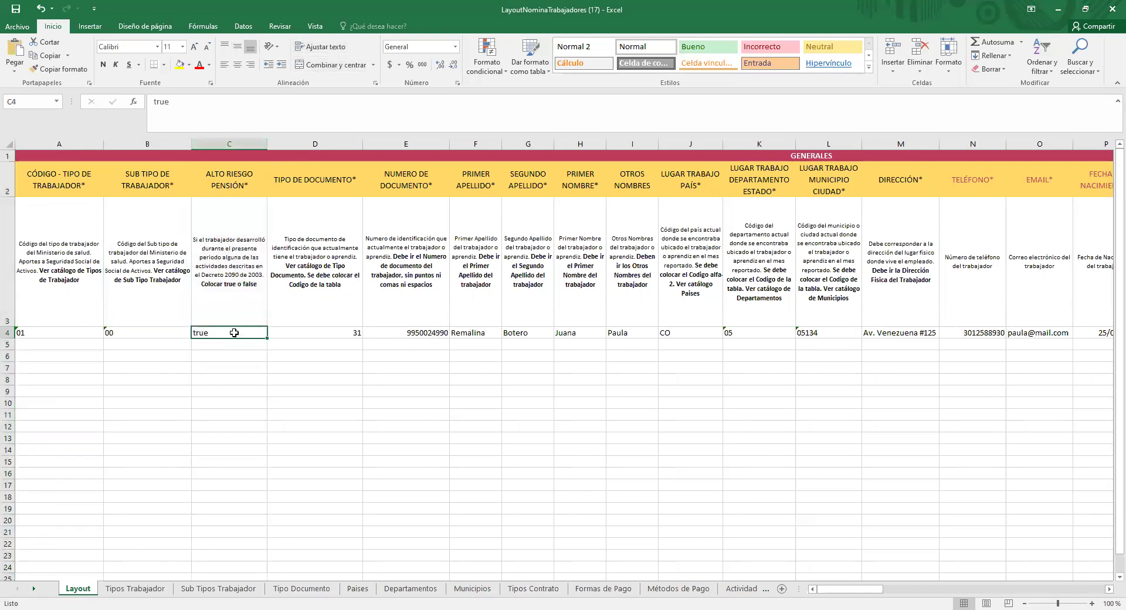
key(BackSpace)
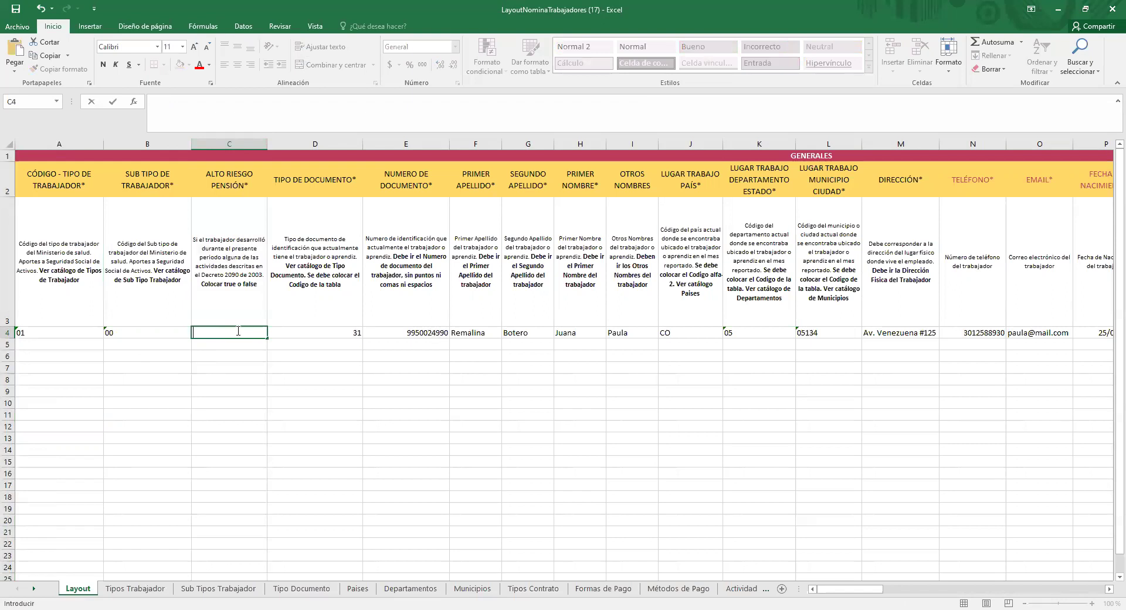
text(false)
click(327, 143)
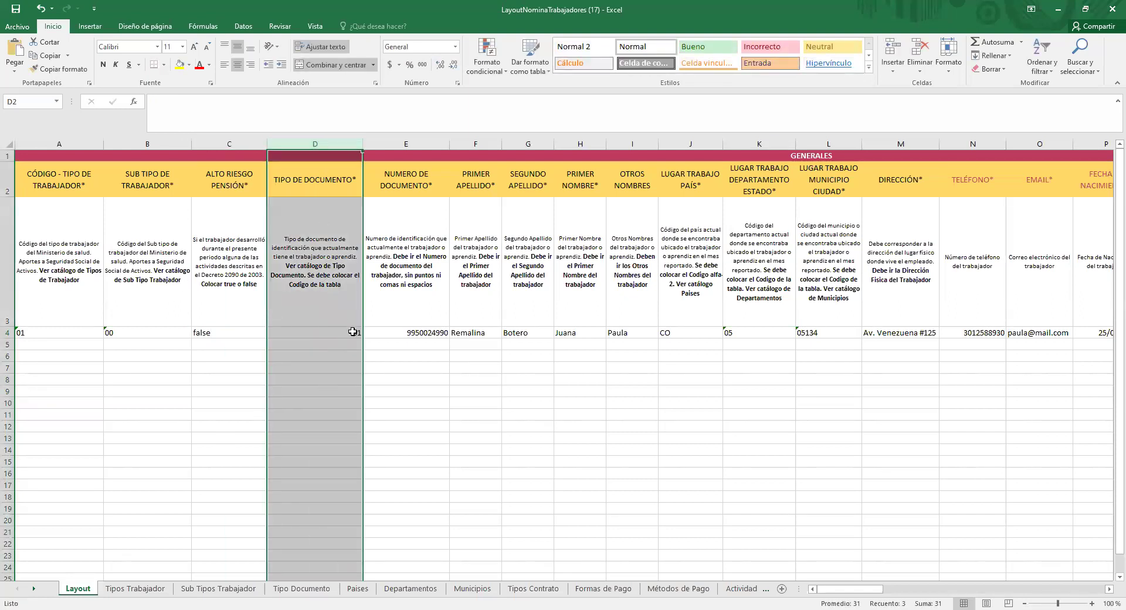
Step: Highlight the 13 Cédula de ciudadanía row yellow on the Tipo Documento sheet
click(276, 590)
click(338, 315)
drag(44, 196, 115, 193)
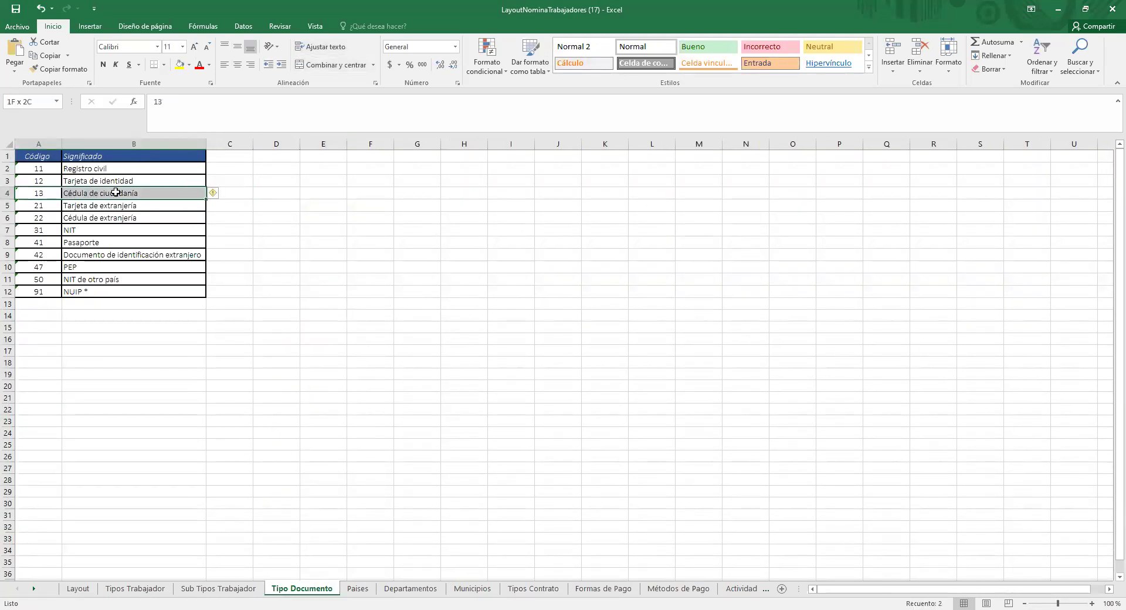
click(179, 64)
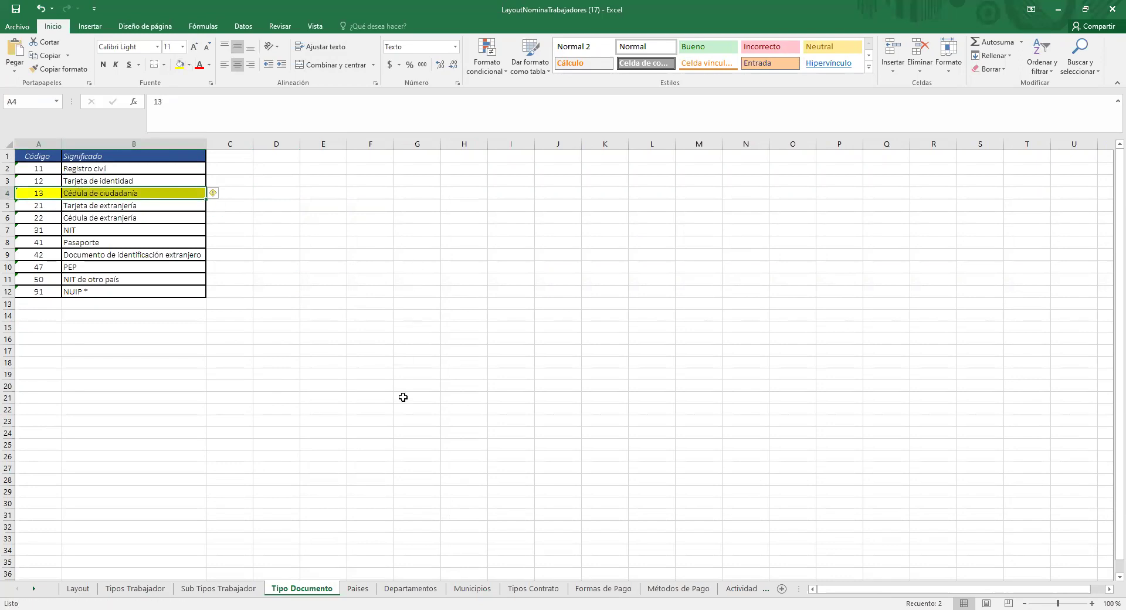
Step: Set the worker's document type in Layout cell D4 to 13
click(93, 590)
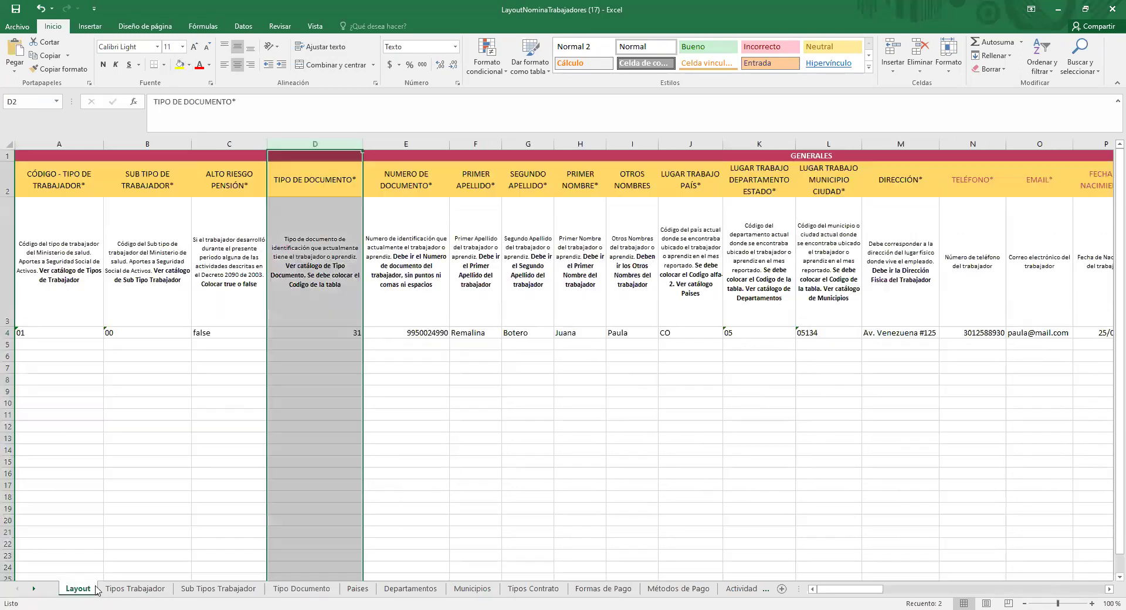
click(357, 334)
text(13)
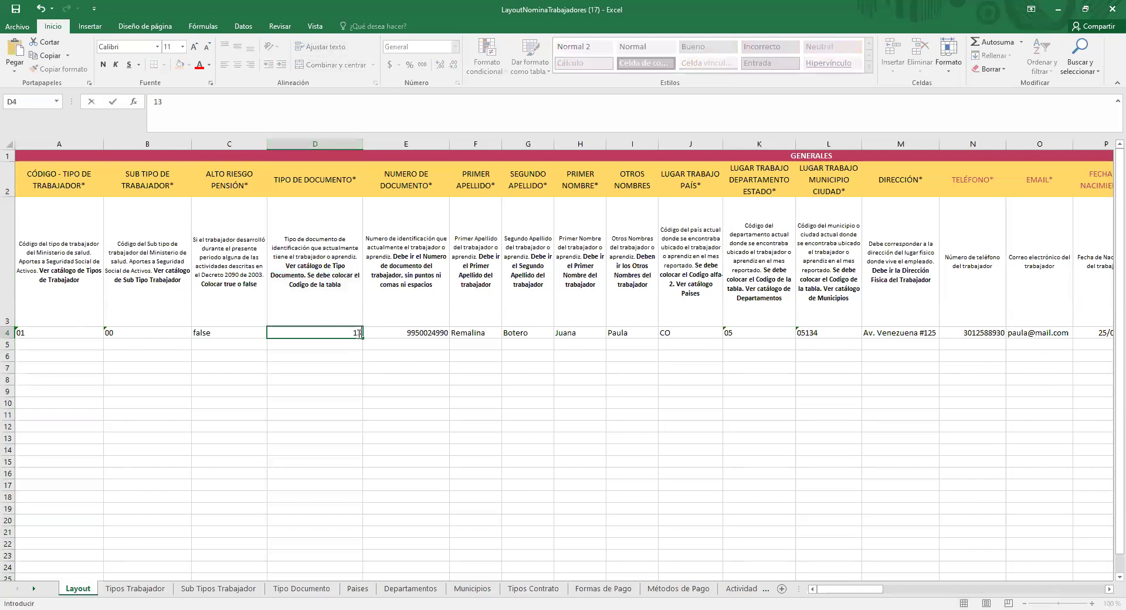
click(436, 332)
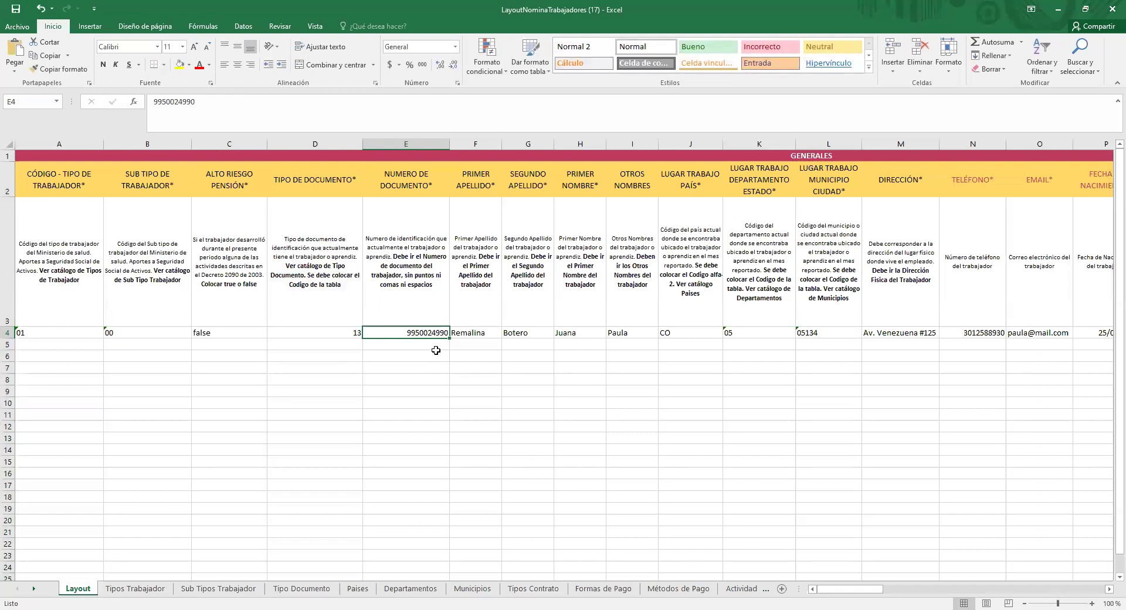
click(478, 334)
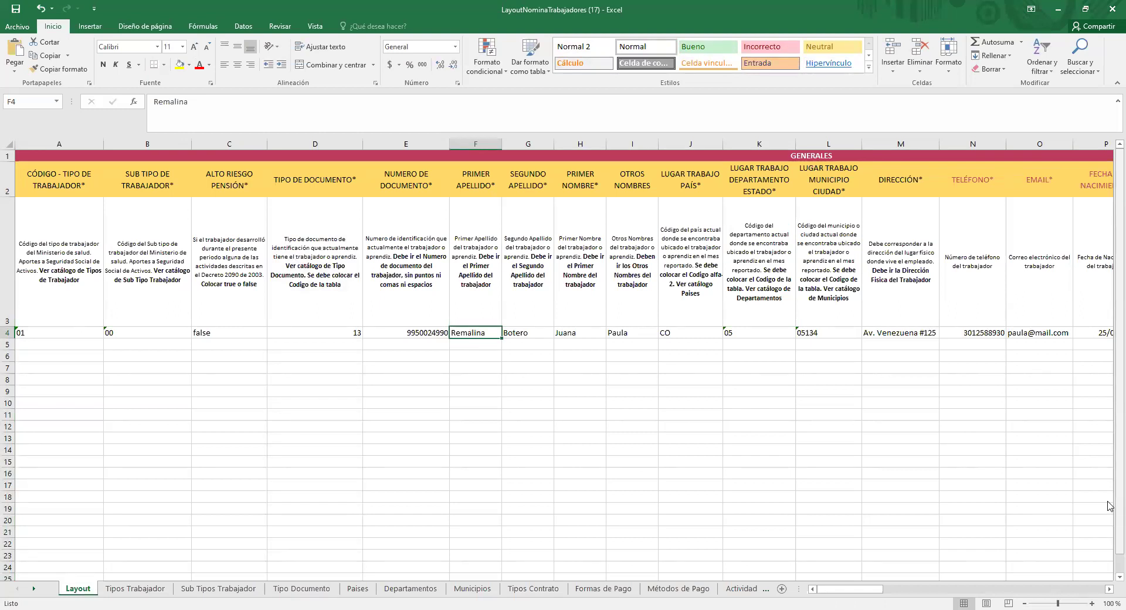
Step: Replace the second surname Botero in G4 with a single period
key(Right)
key(Right)
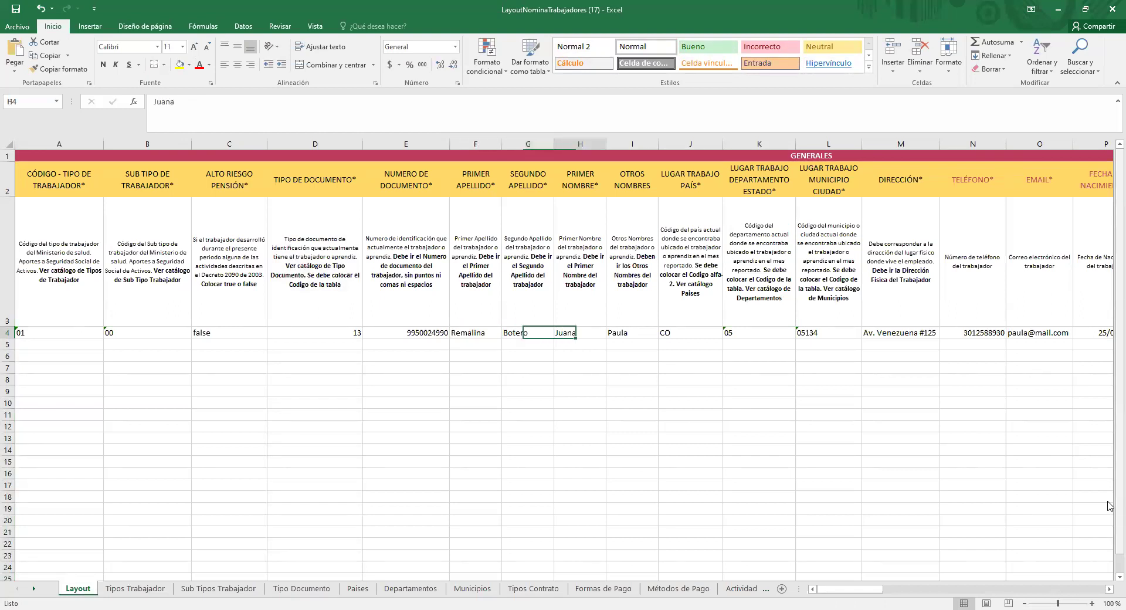
key(Right)
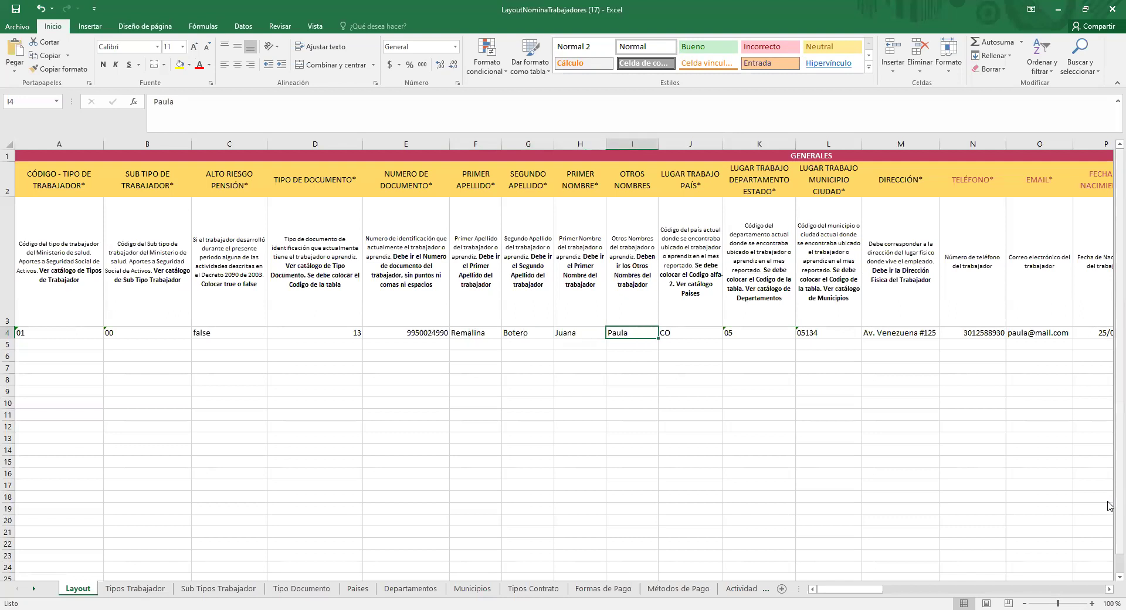
key(Left)
key(Left)
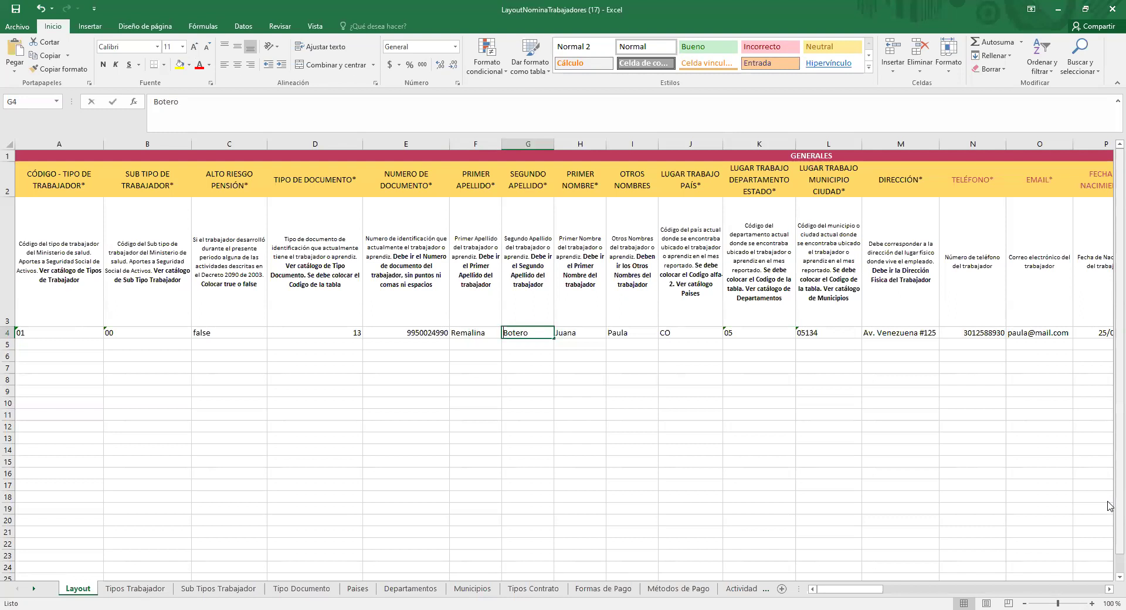
text(.)
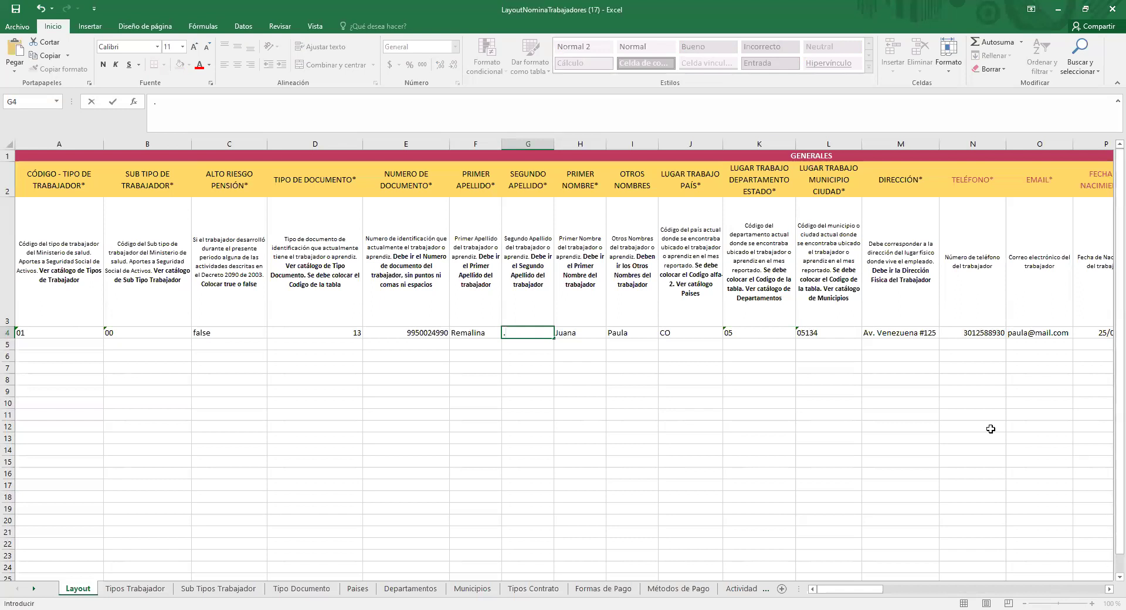
Step: Scroll right and select column J, the work country column
click(1109, 589)
click(1109, 589)
click(1109, 589)
click(1110, 589)
click(1109, 589)
click(1109, 589)
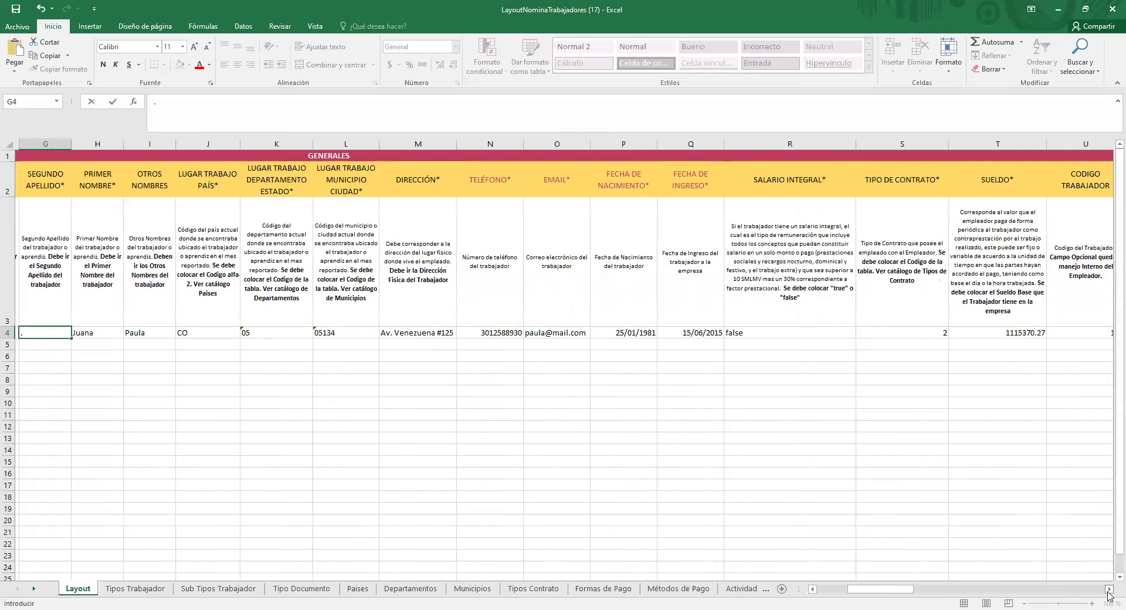
click(1109, 589)
click(1110, 589)
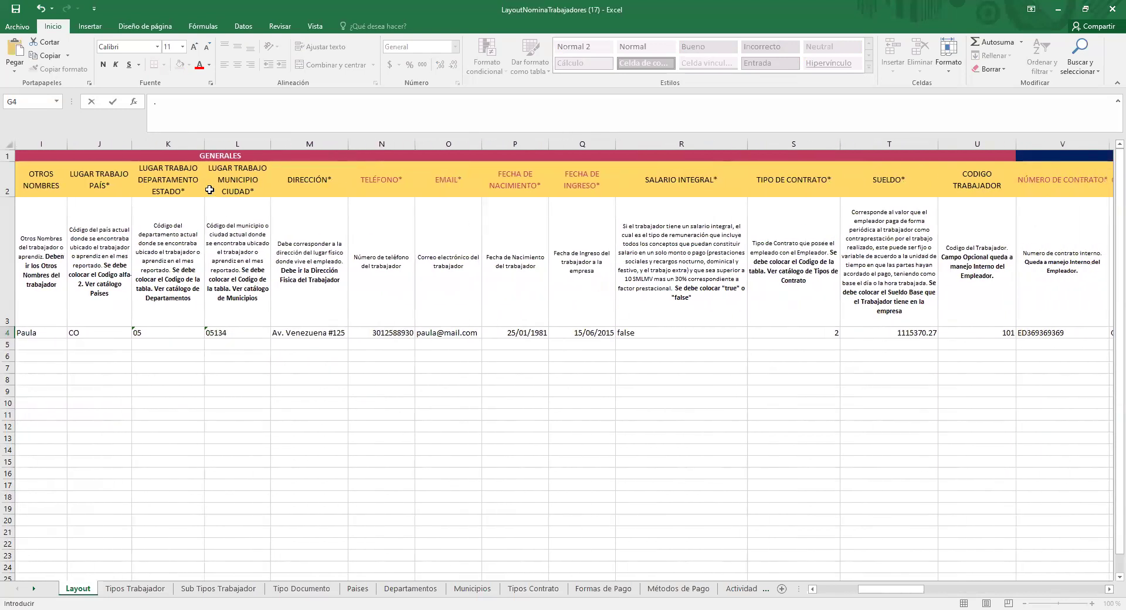
click(115, 144)
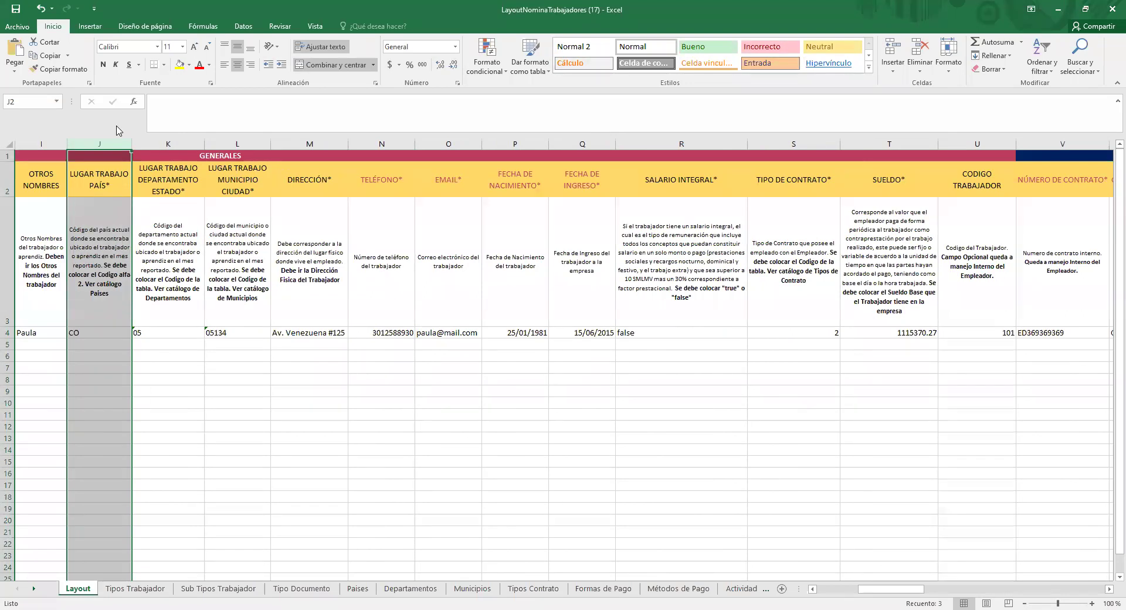
Step: Select department and municipality columns K:L, then highlight 05 Antioquia yellow in Departamentos
click(154, 143)
drag(232, 142, 231, 139)
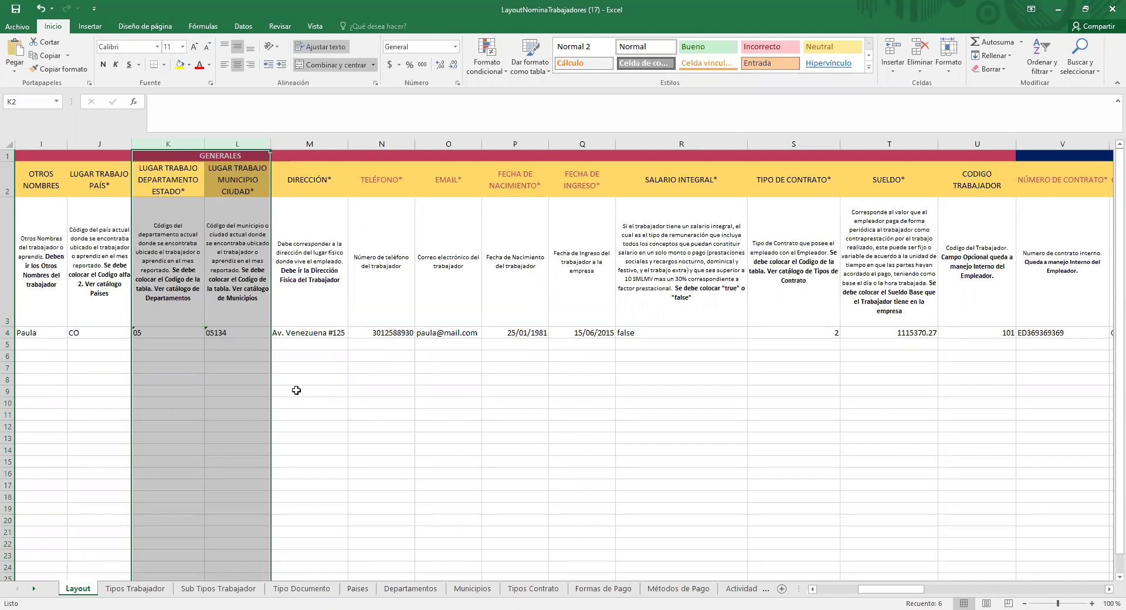
click(409, 591)
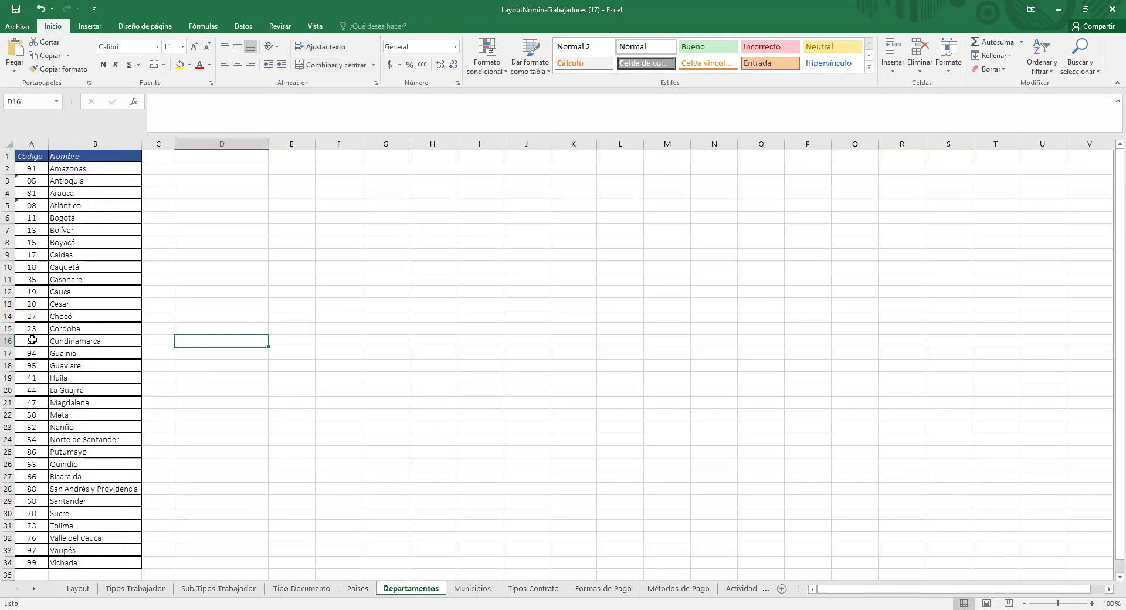
drag(65, 182, 16, 183)
key(ctrl+v)
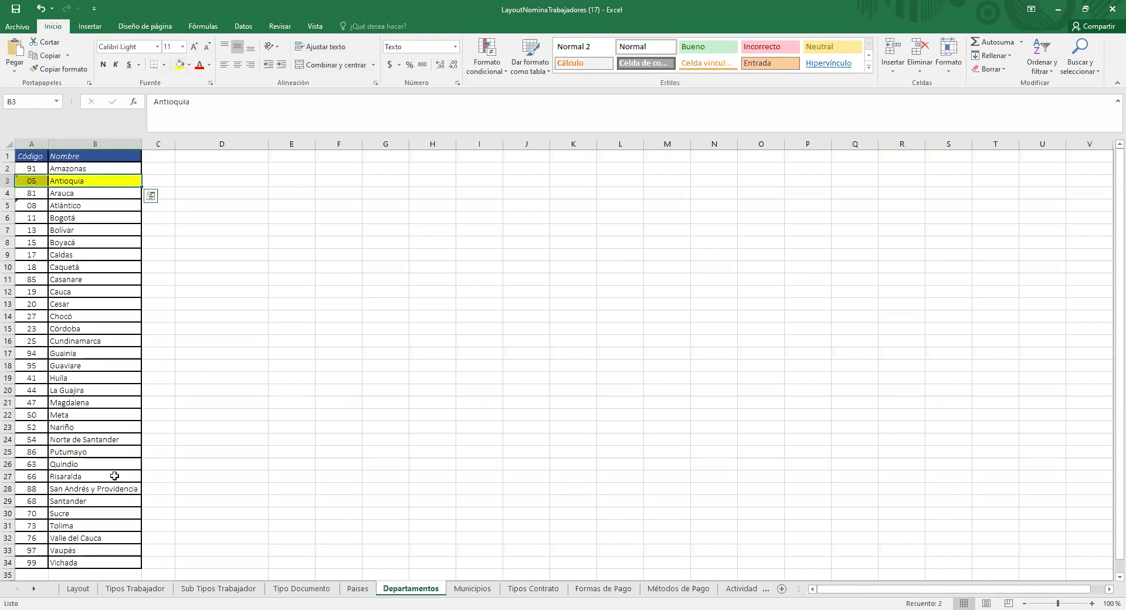
Step: Fill the Antioquia municipality codes 05001–05142 (B13:B42) yellow on the Municipios sheet
click(472, 589)
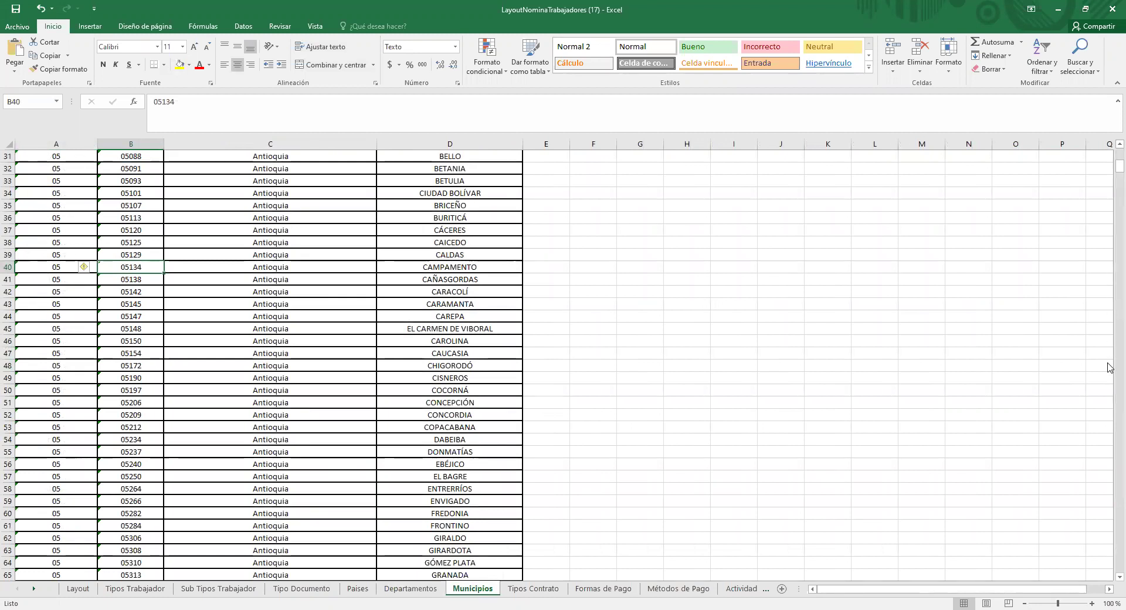
scroll(1109, 146, up, 3)
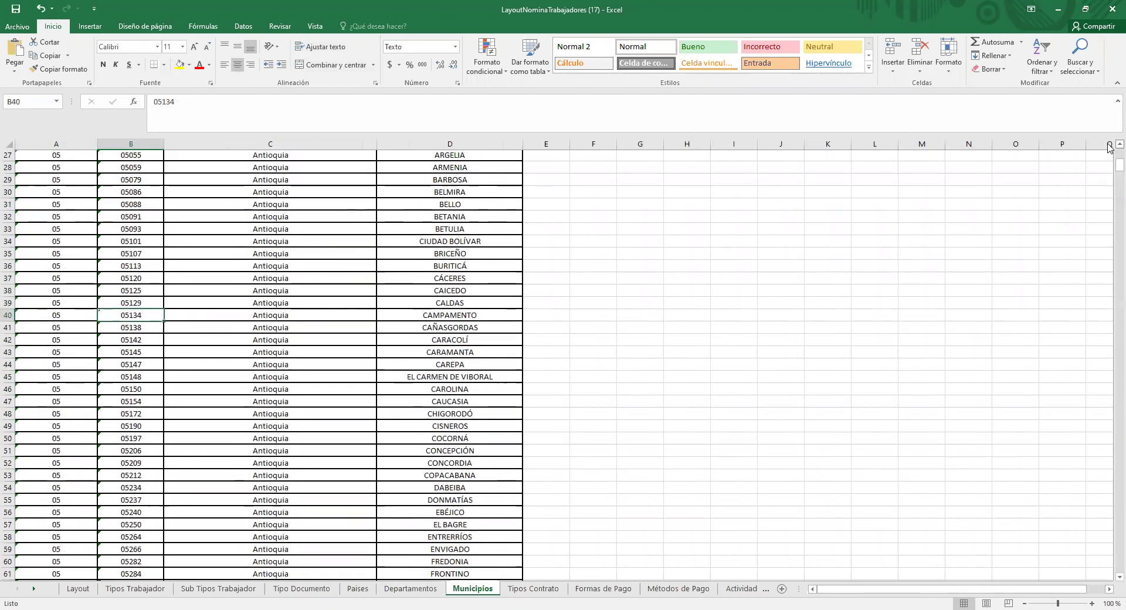
scroll(1109, 146, up, 3)
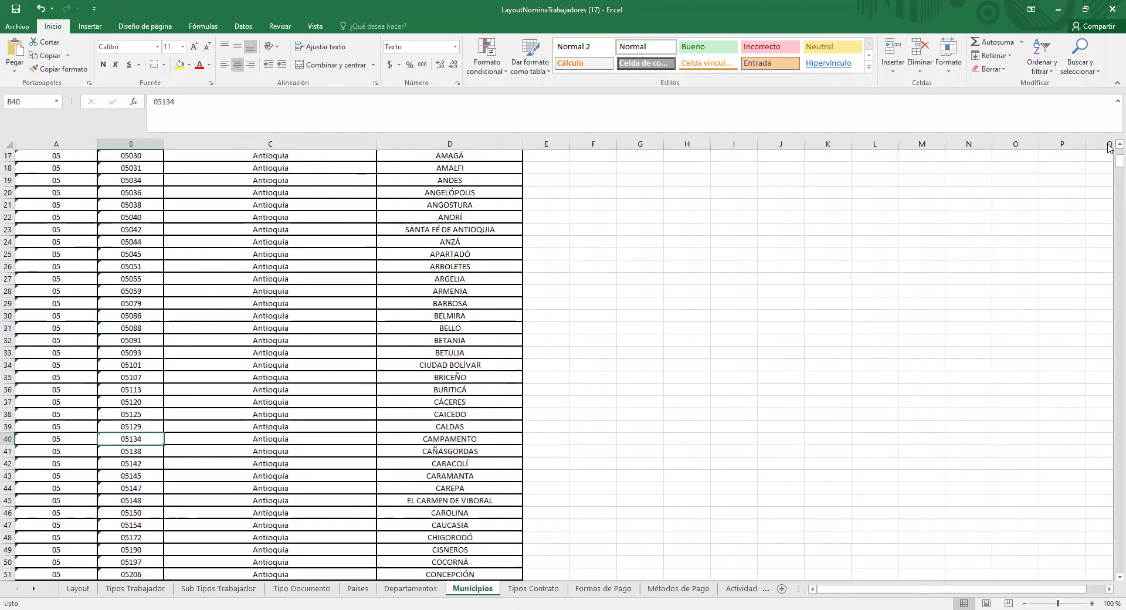
scroll(1110, 147, up, 1)
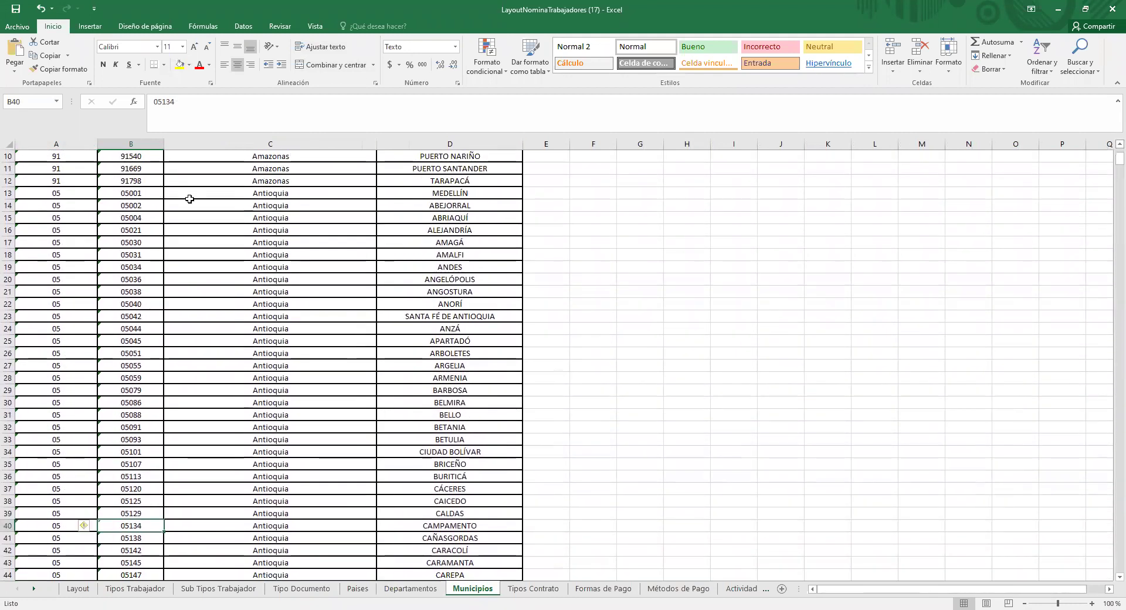
click(10, 198)
drag(10, 202, 8, 572)
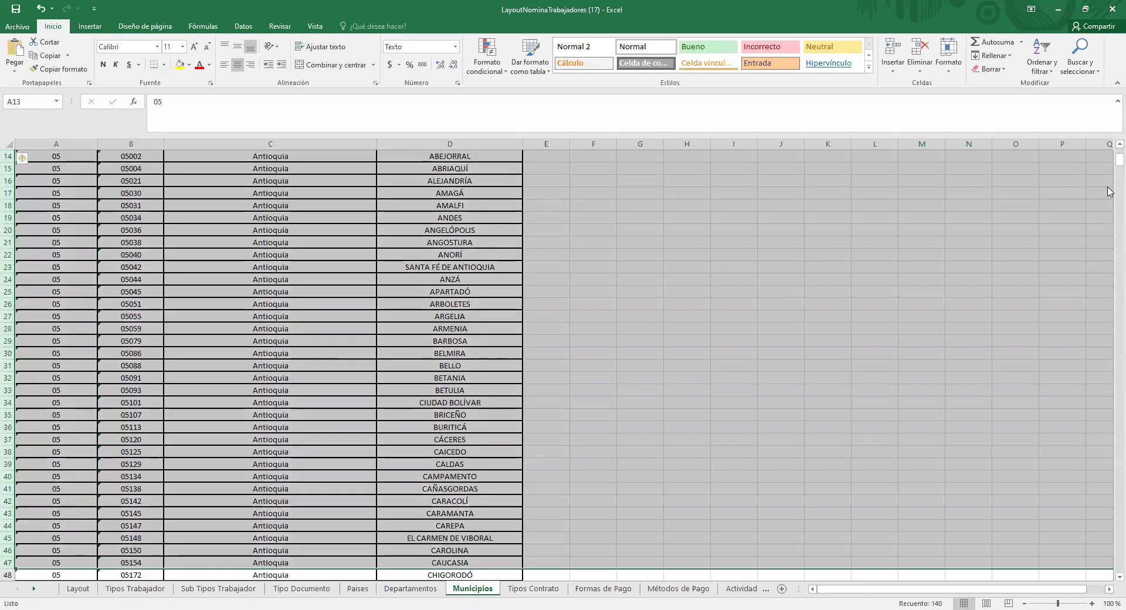
scroll(1109, 144, up, 1)
scroll(1110, 143, up, 2)
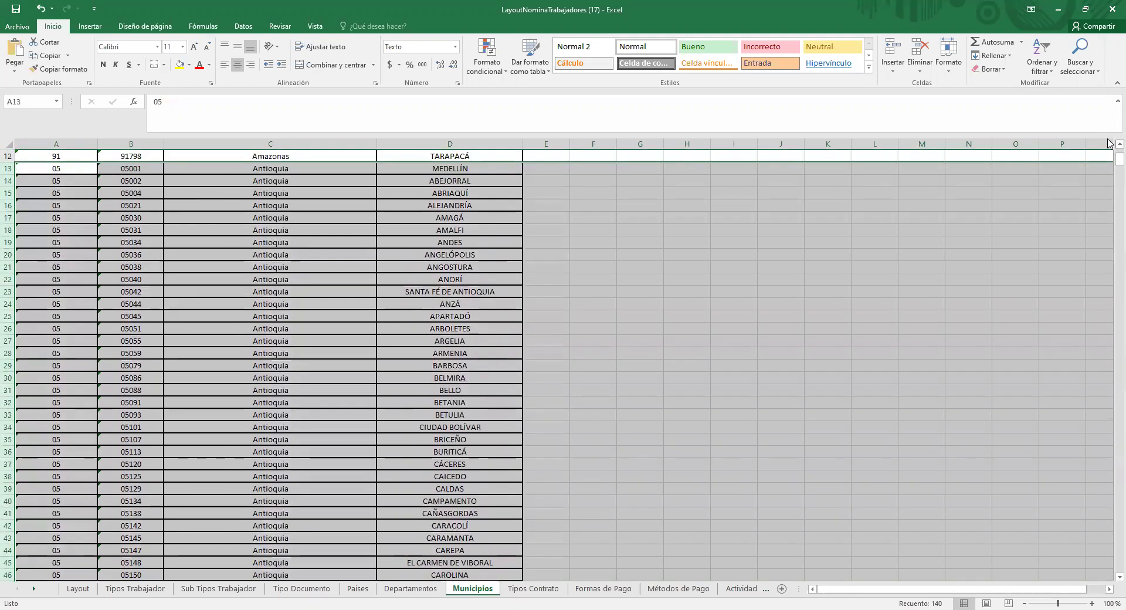
click(139, 181)
drag(138, 194, 133, 538)
click(180, 65)
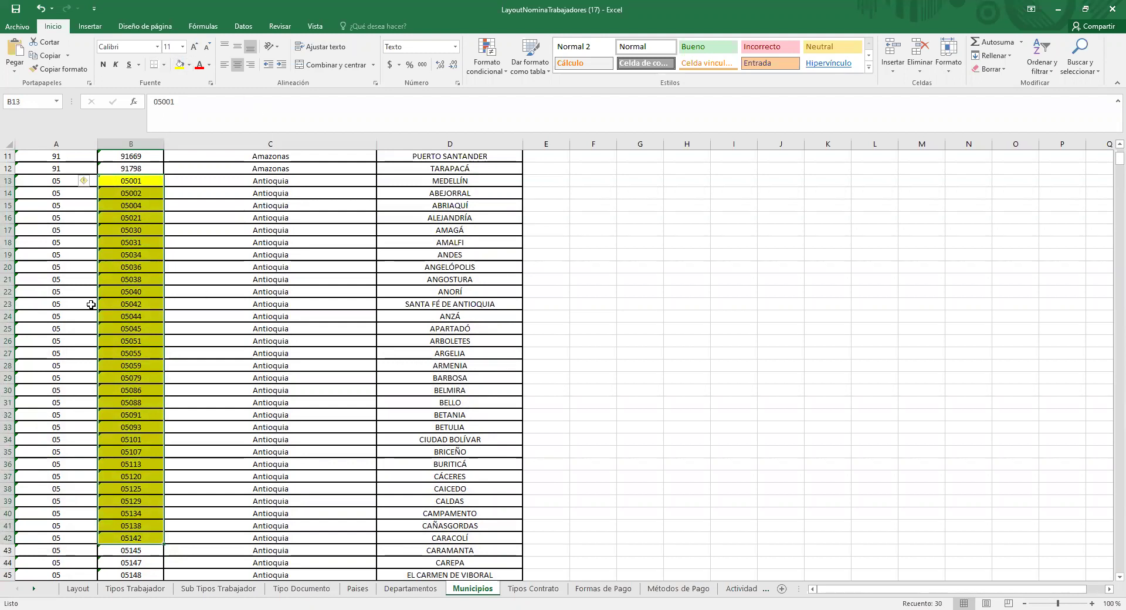
Step: On Layout, review row 4's department, municipality, address, phone, birth and hire dates
click(78, 588)
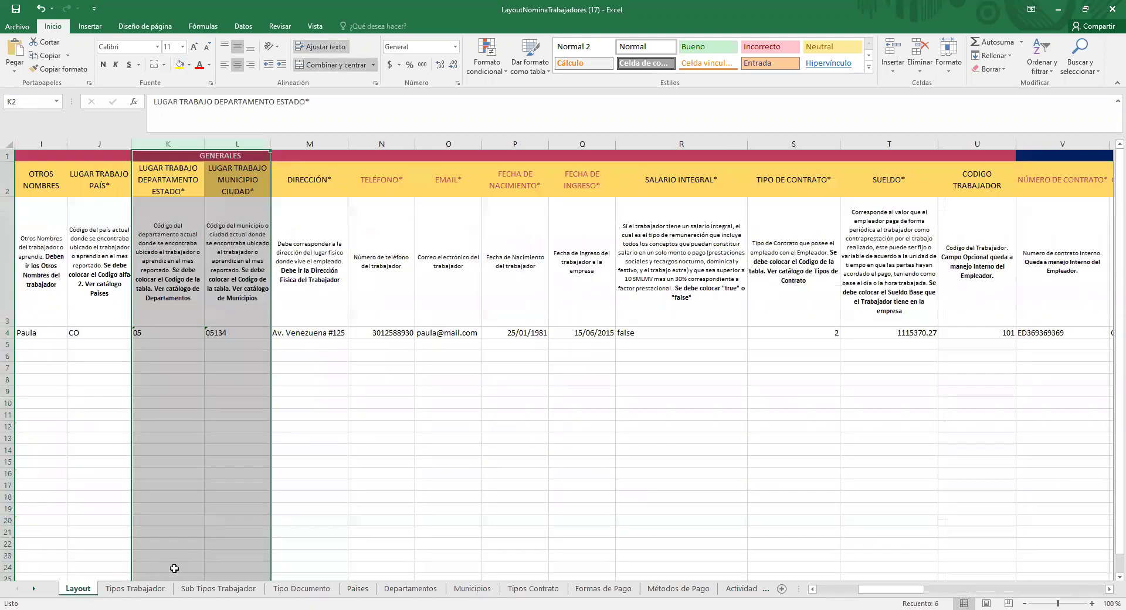
click(187, 333)
click(229, 332)
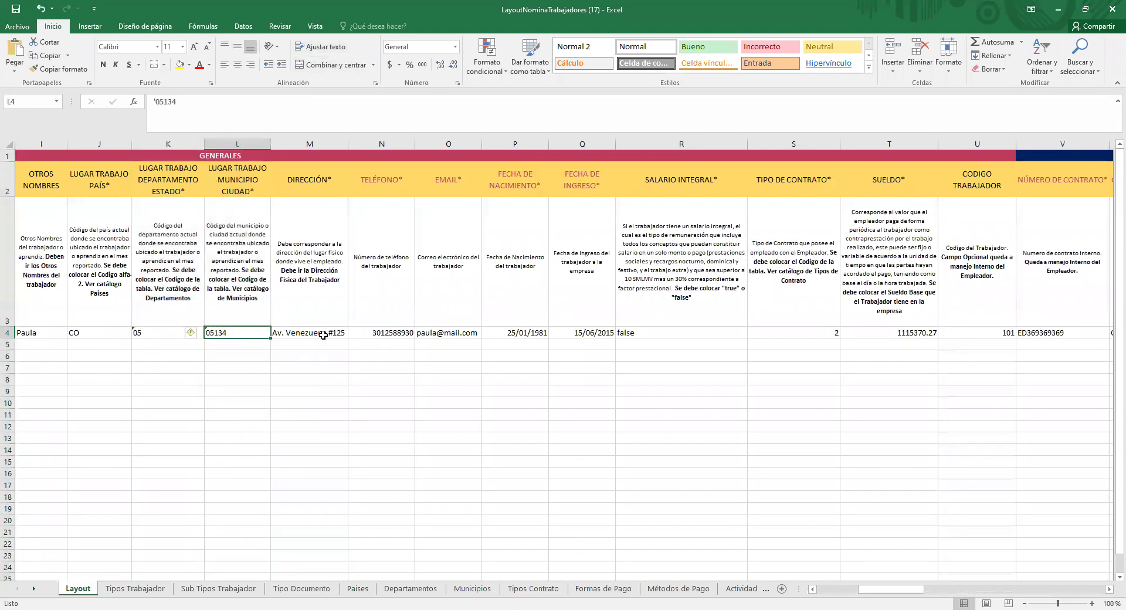
drag(323, 334, 381, 333)
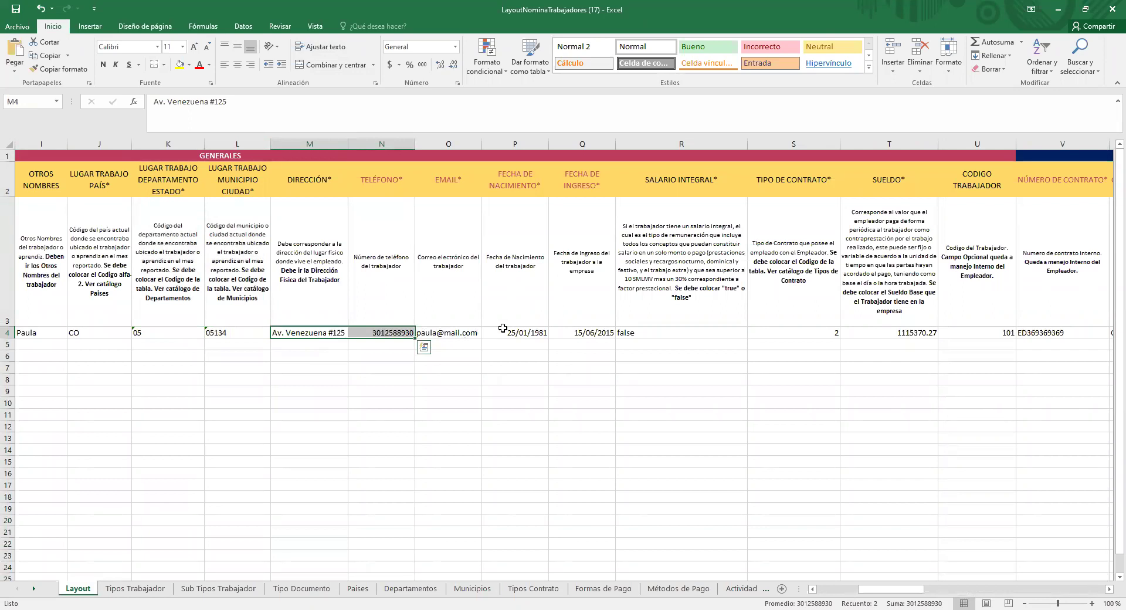
drag(503, 328, 574, 327)
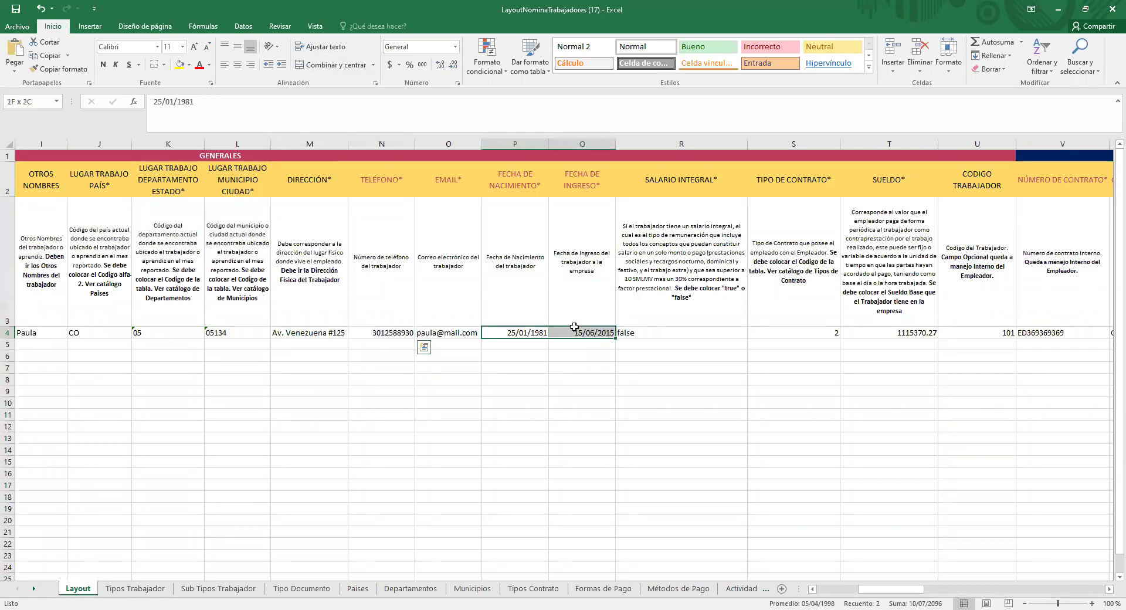
drag(920, 591, 967, 591)
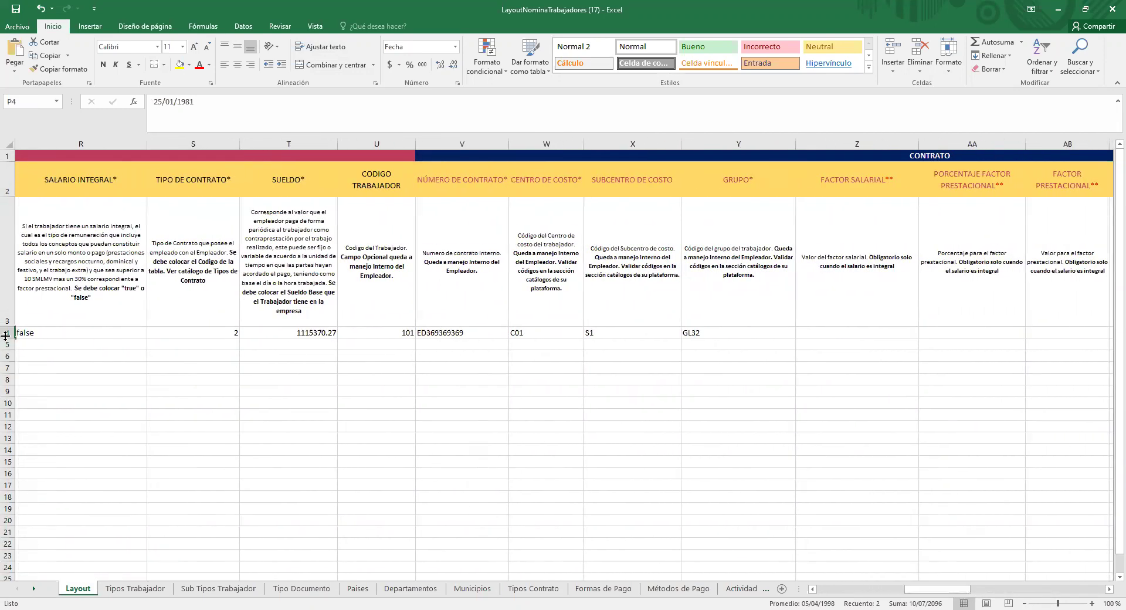
Step: Re-enter false for Salario Integral in R4 and step through salary, worker code and contract number
click(70, 334)
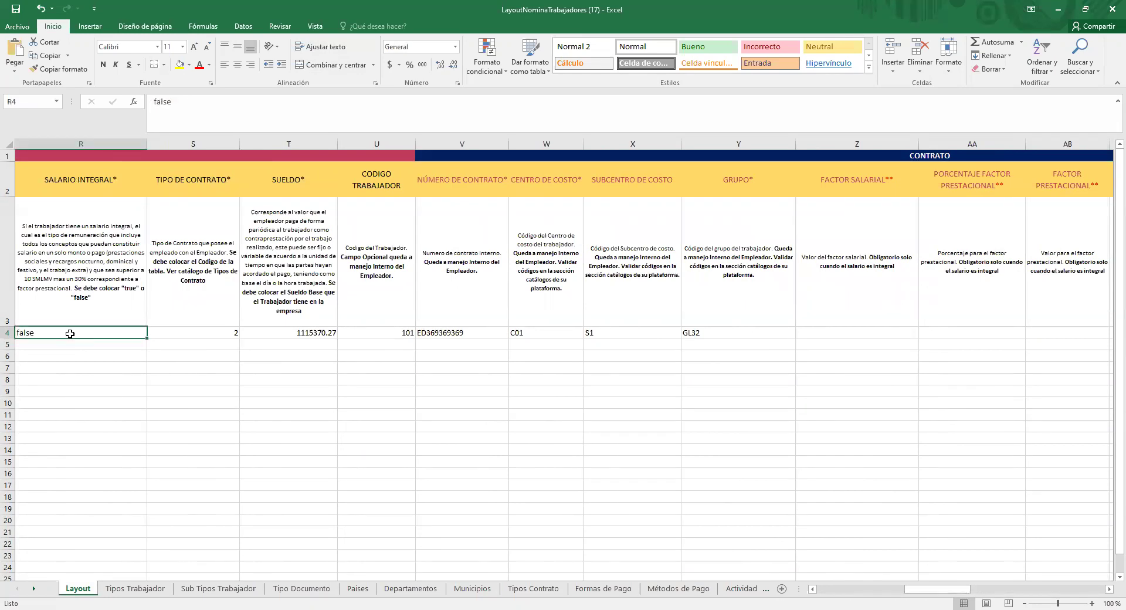
text(true)
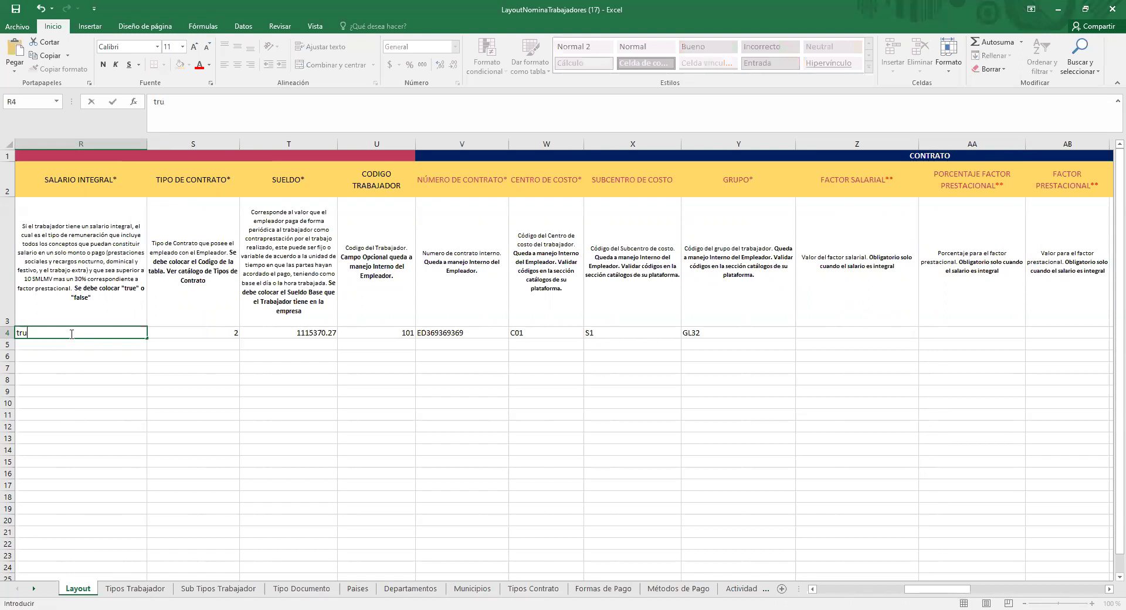
key(BackSpace)
key(BackSpace)
key(BackSpace)
key(BackSpace)
text(false)
key(Tab)
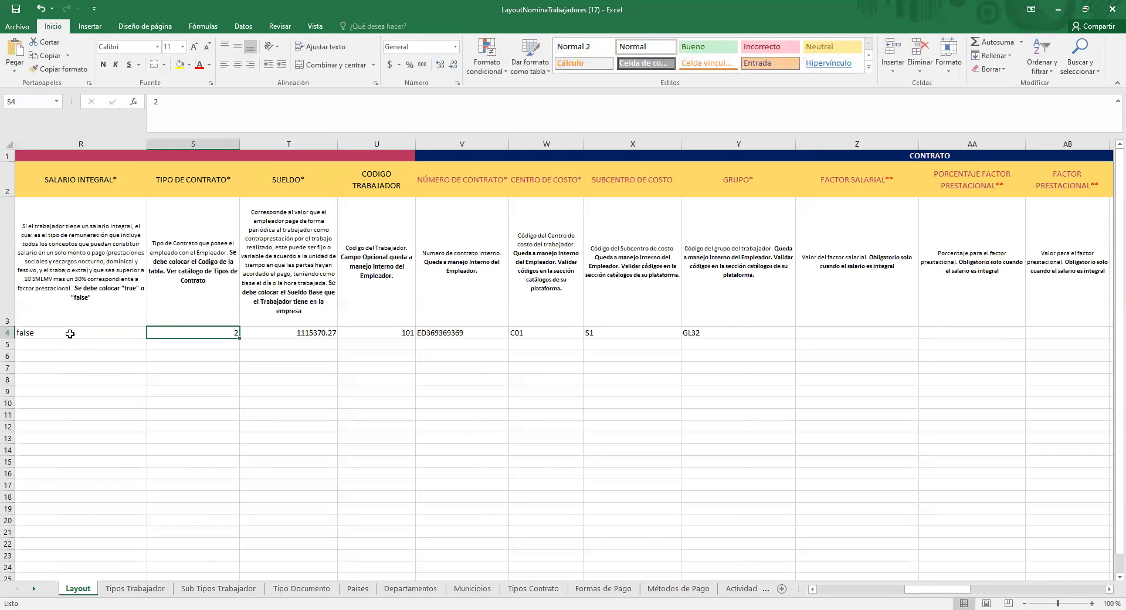
key(Tab)
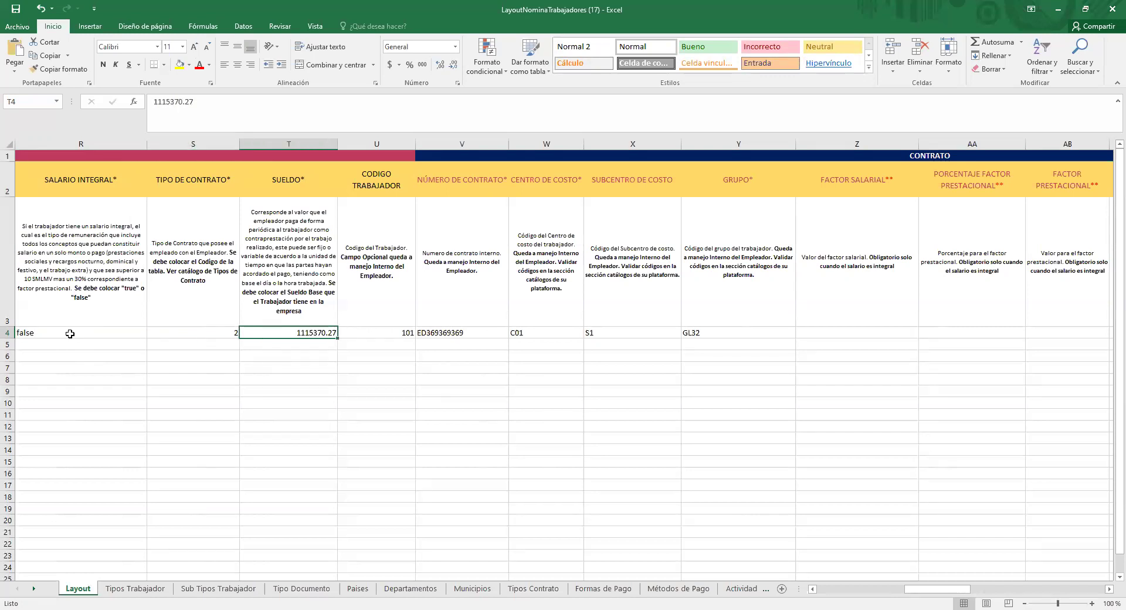
key(Tab)
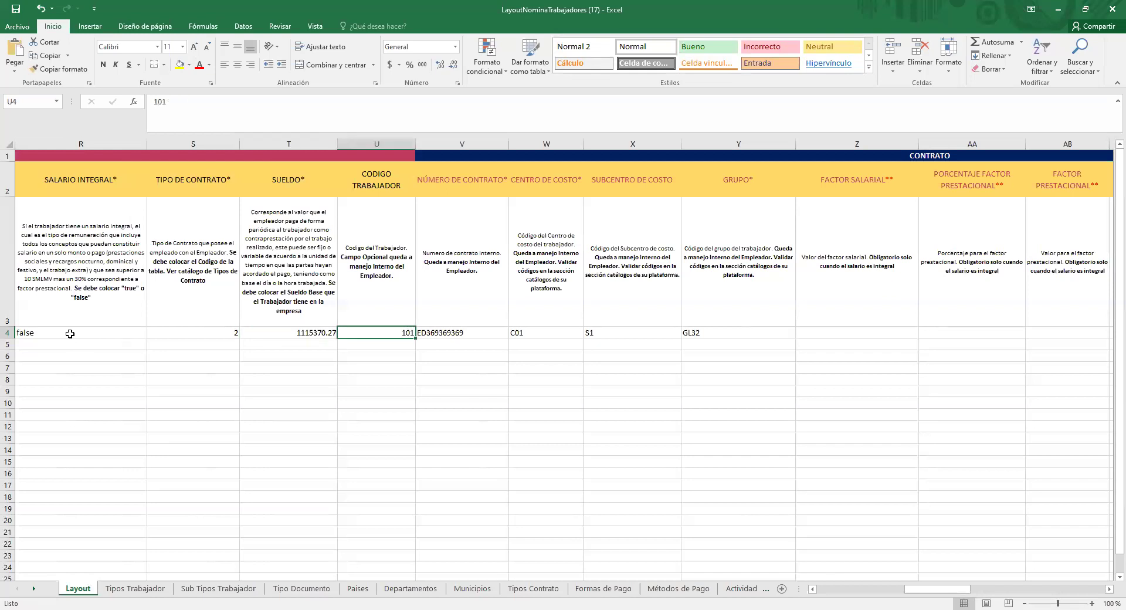
key(Tab)
key(shift+Tab)
key(Tab)
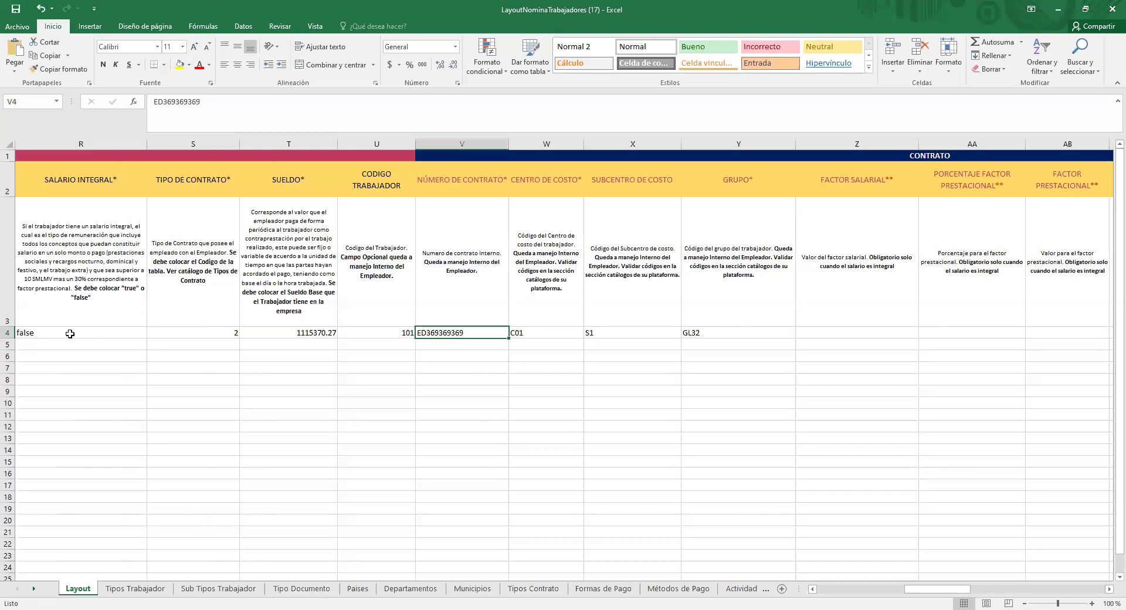
Step: Review the CONTRATO columns W–Y and the factor columns Z–AB
drag(962, 596, 989, 596)
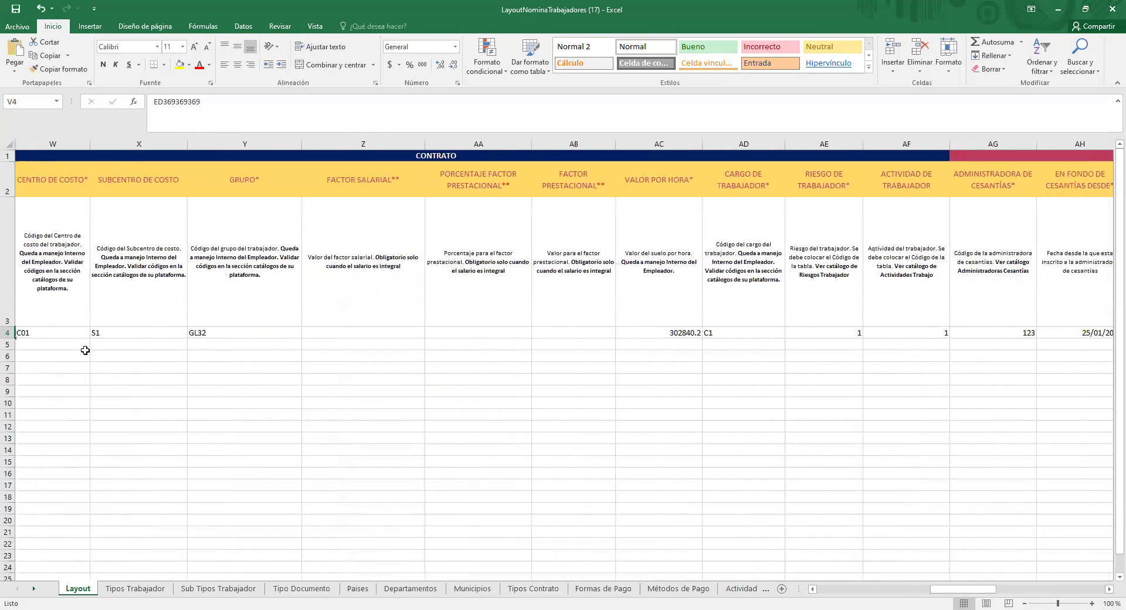
click(67, 152)
drag(66, 144, 230, 141)
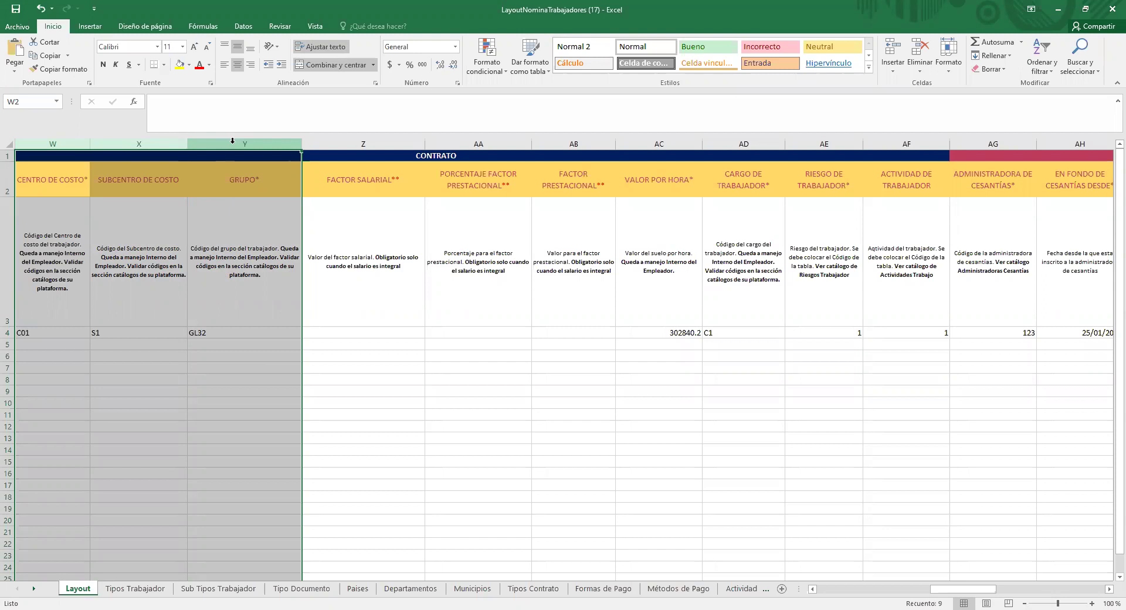
click(391, 146)
drag(391, 147, 573, 149)
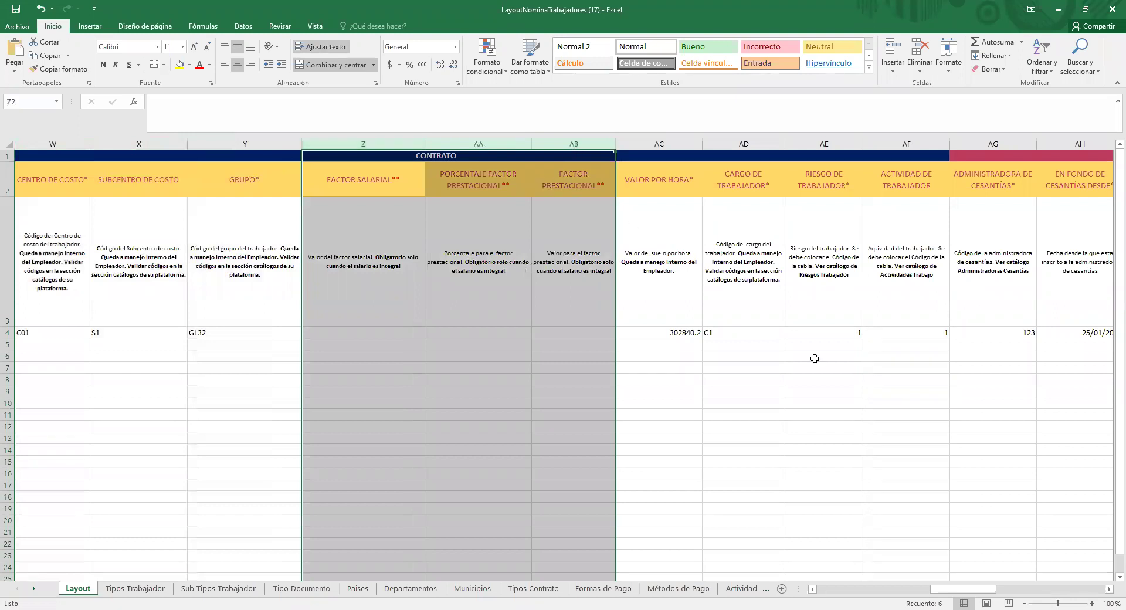
Step: Scroll right past the ARL, pension, Libranza and Tercero columns to the DATOS PAGO columns
click(1108, 589)
click(1109, 589)
click(1109, 589)
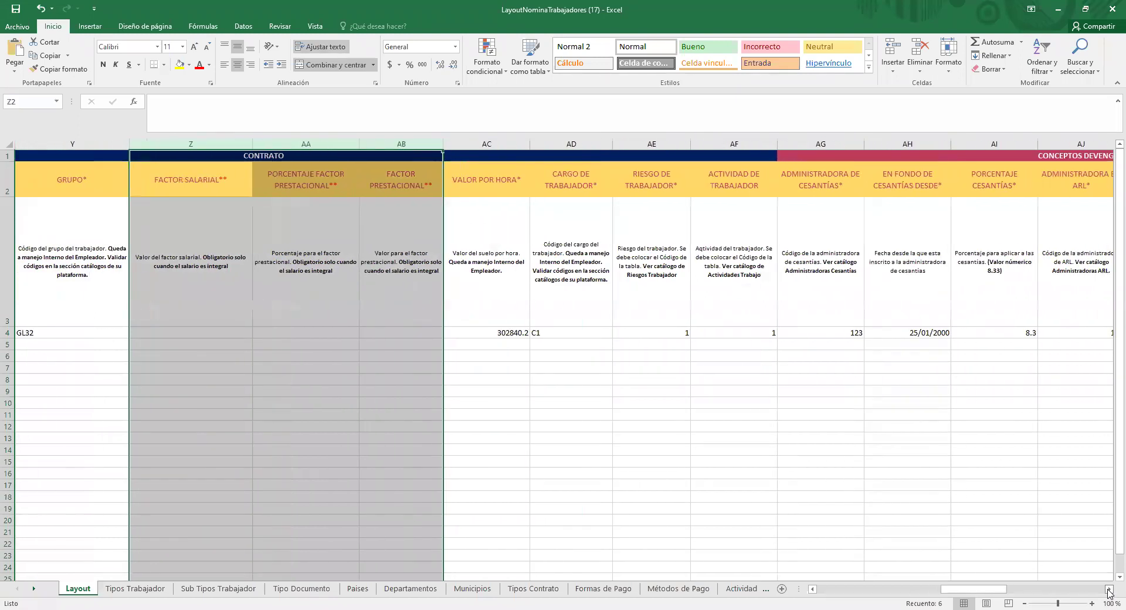
click(1109, 589)
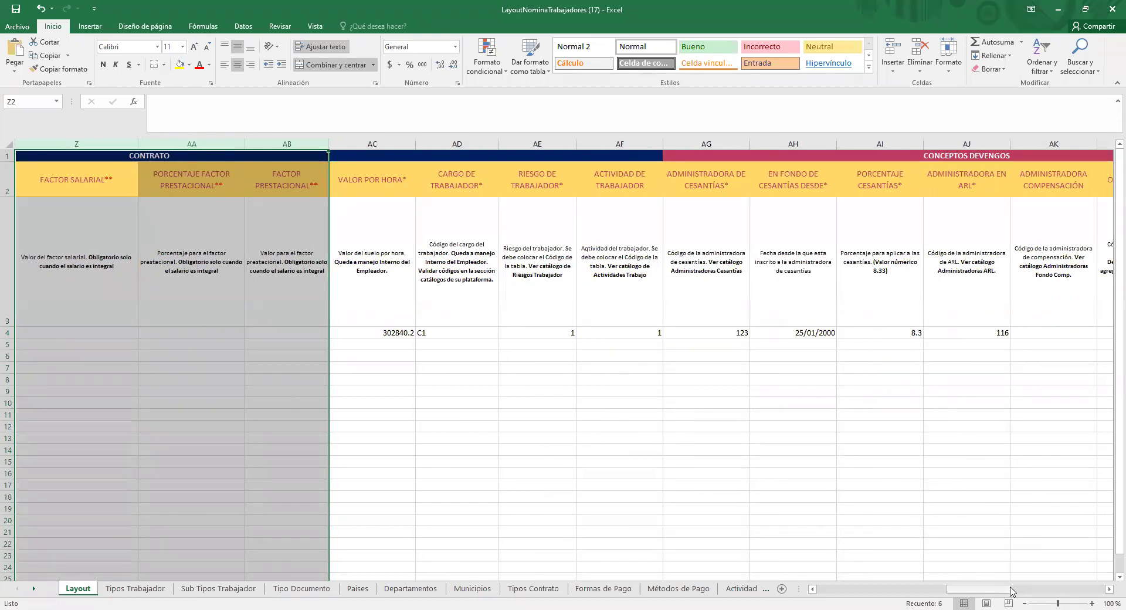
click(1109, 589)
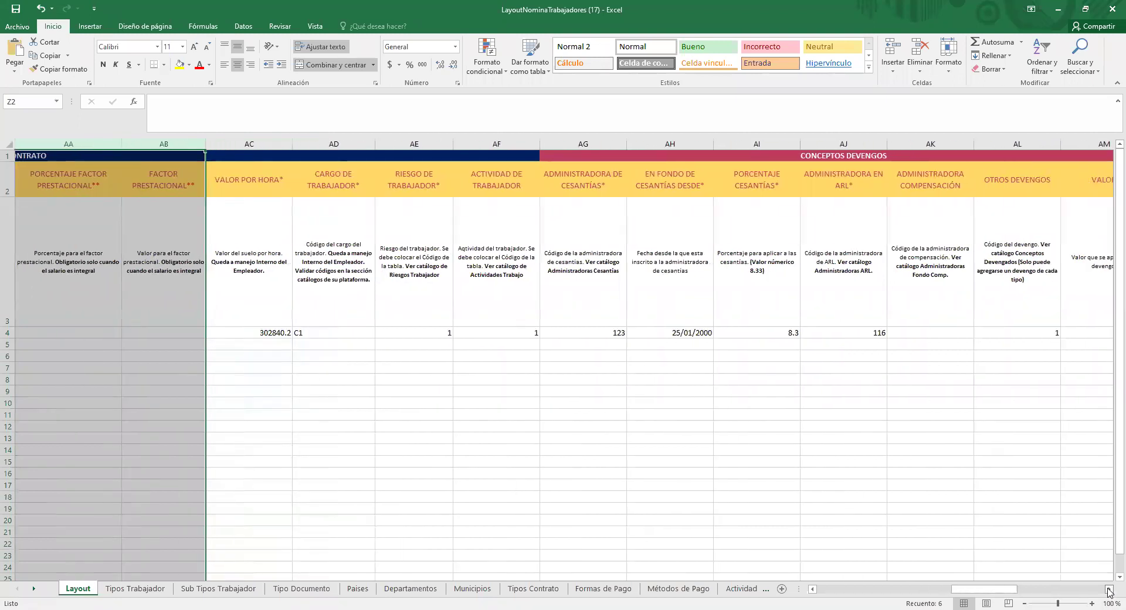
click(1108, 589)
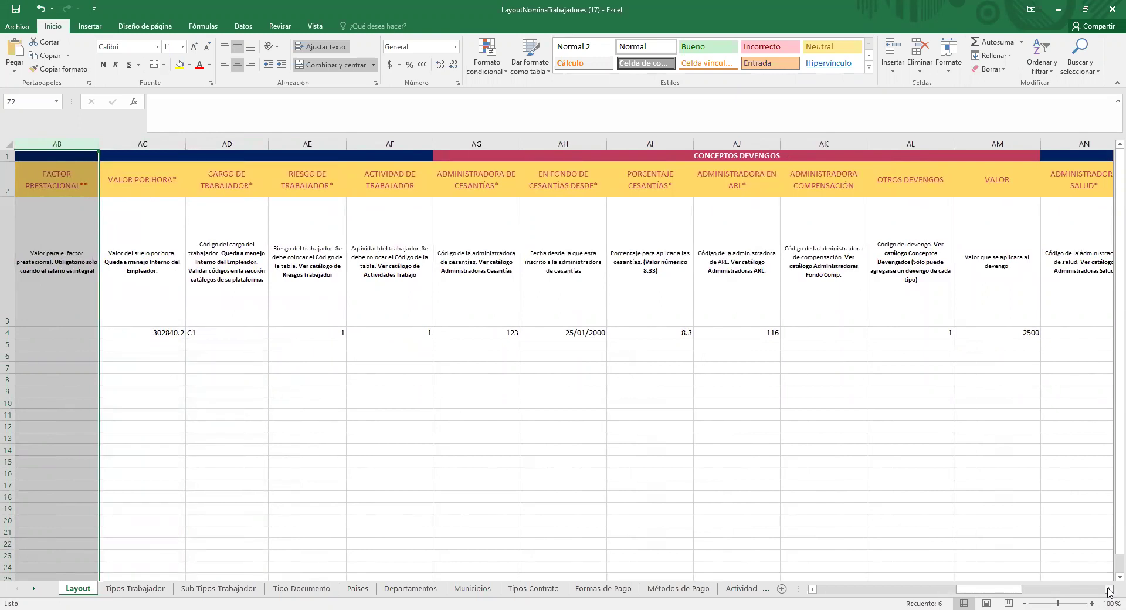
click(1109, 590)
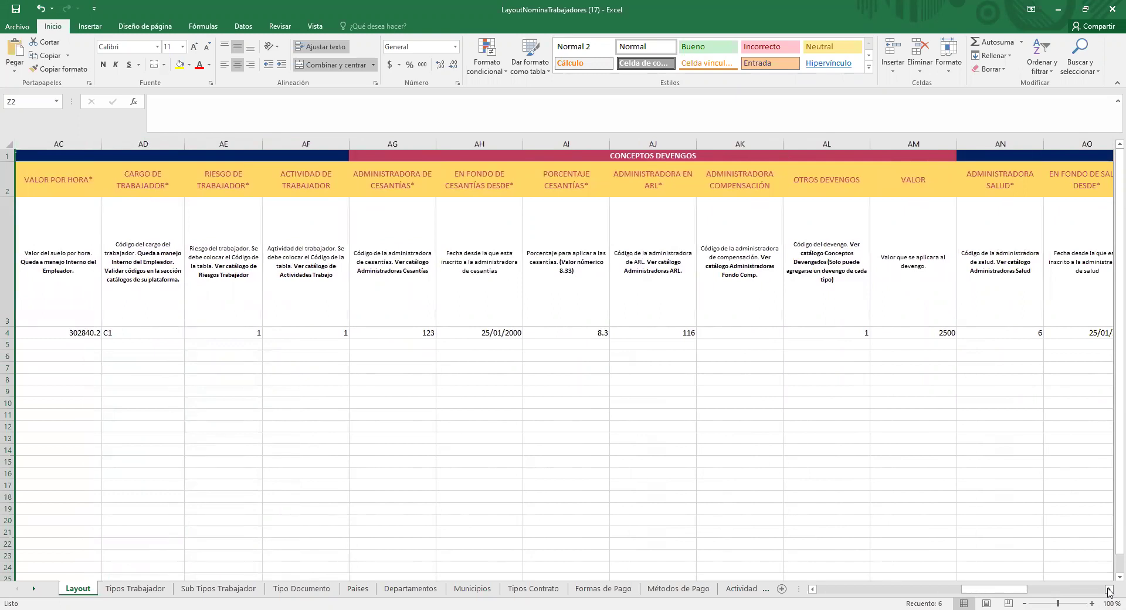
click(1109, 589)
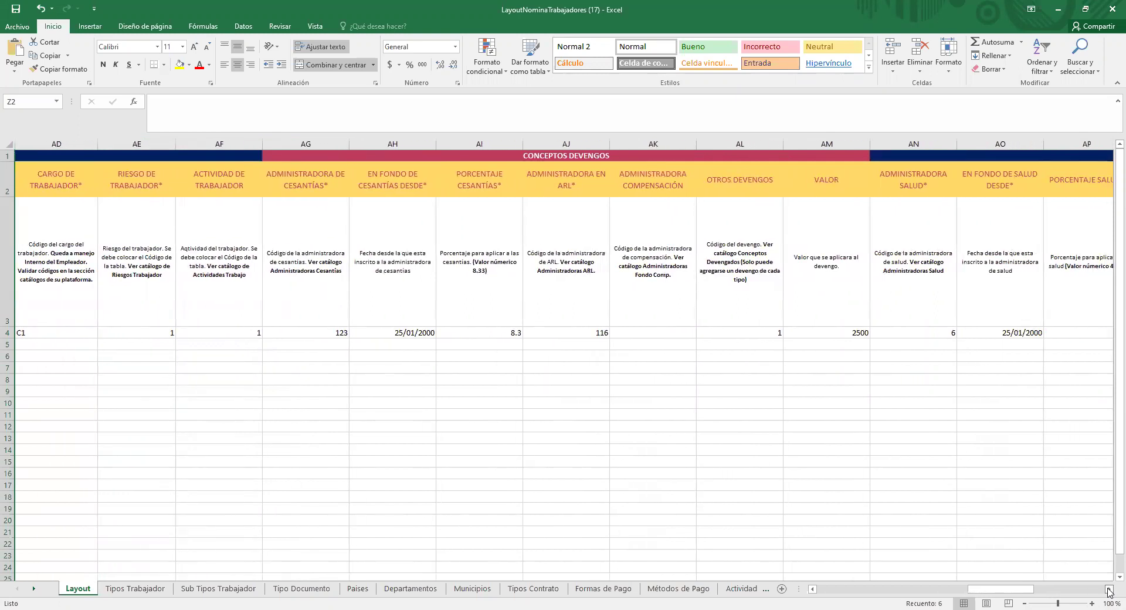
click(1109, 589)
click(1108, 590)
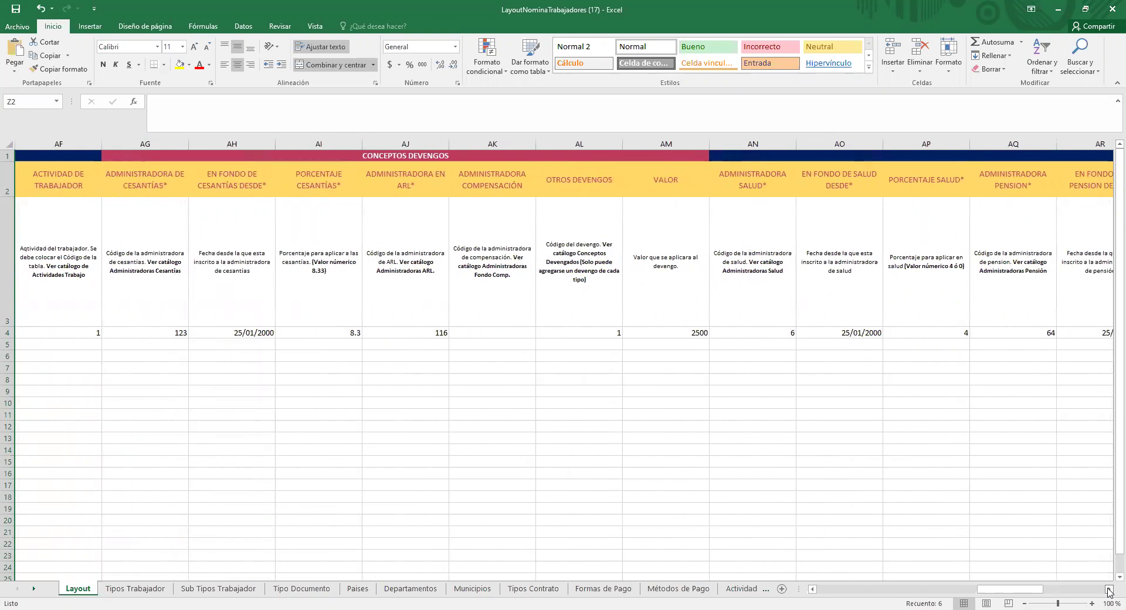
click(1109, 590)
click(1109, 590)
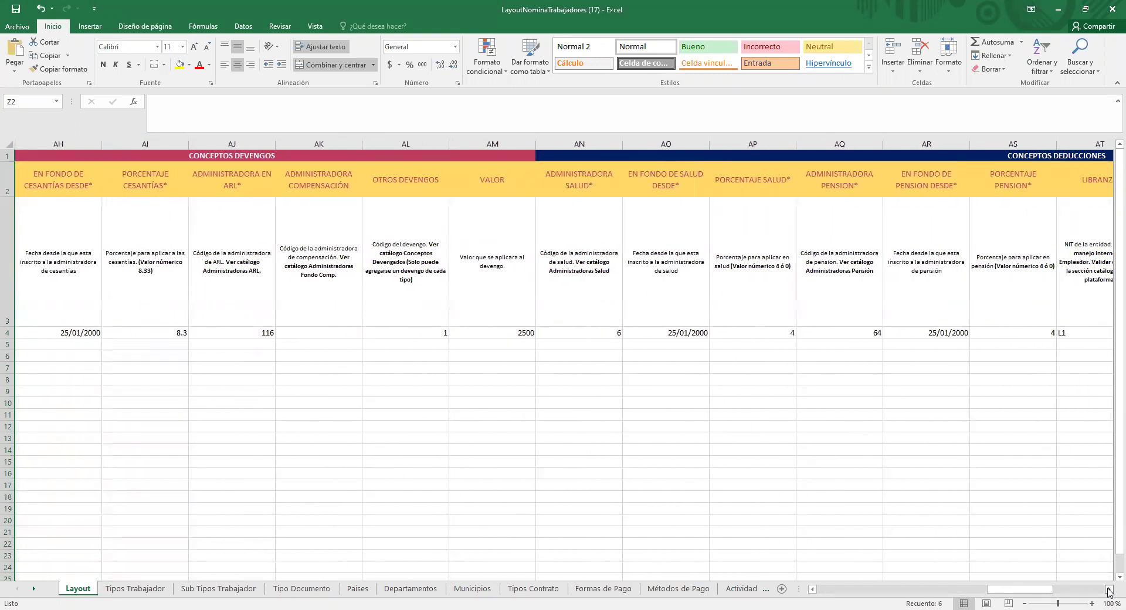
click(1109, 590)
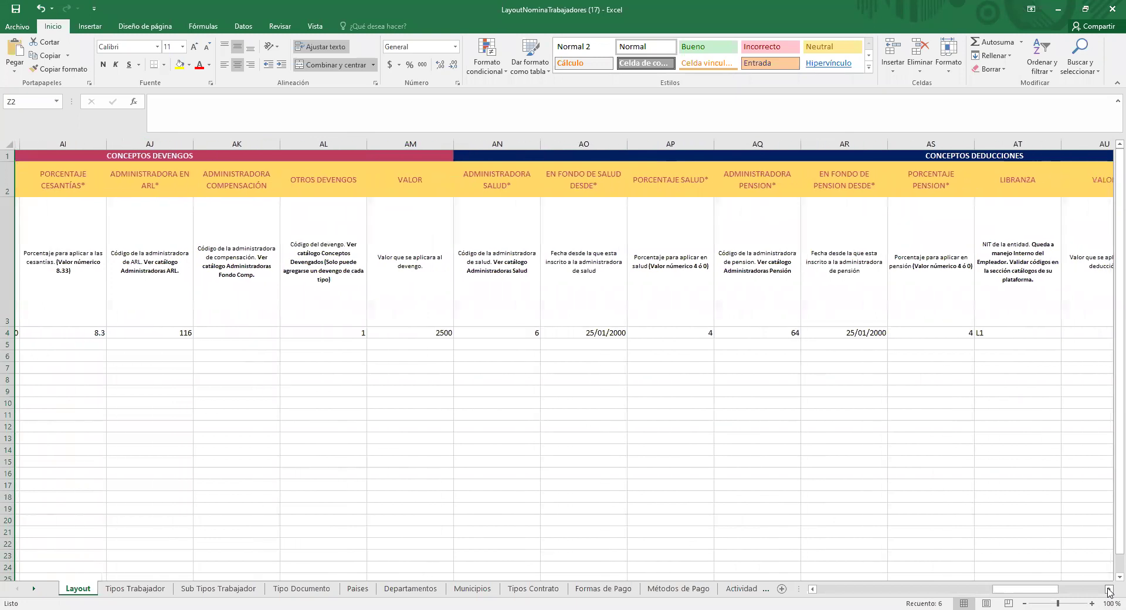
click(1108, 589)
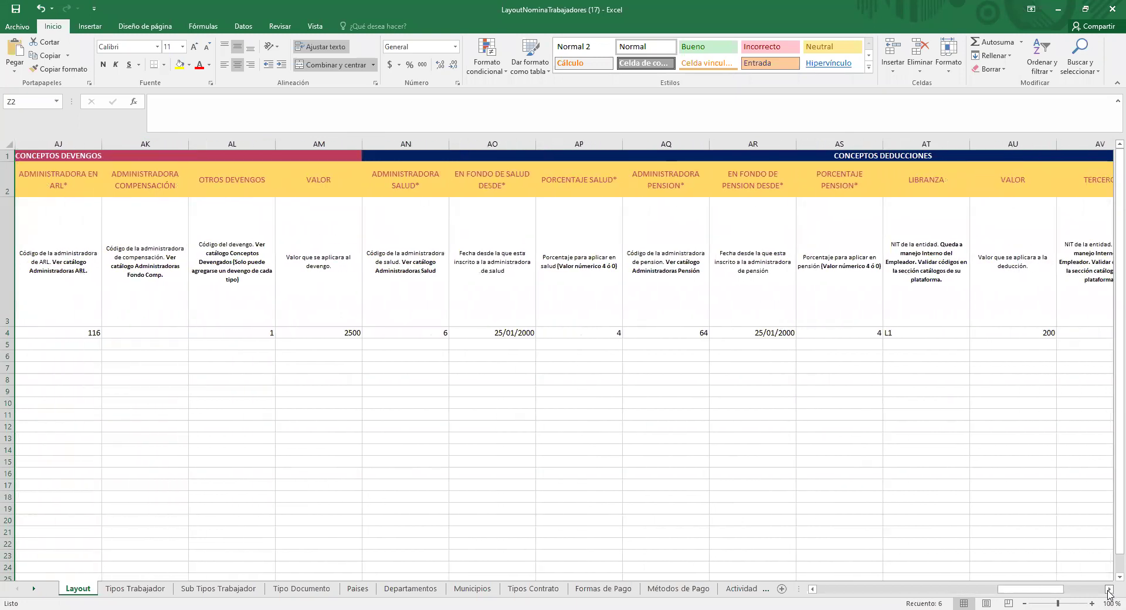
click(1109, 590)
click(1108, 590)
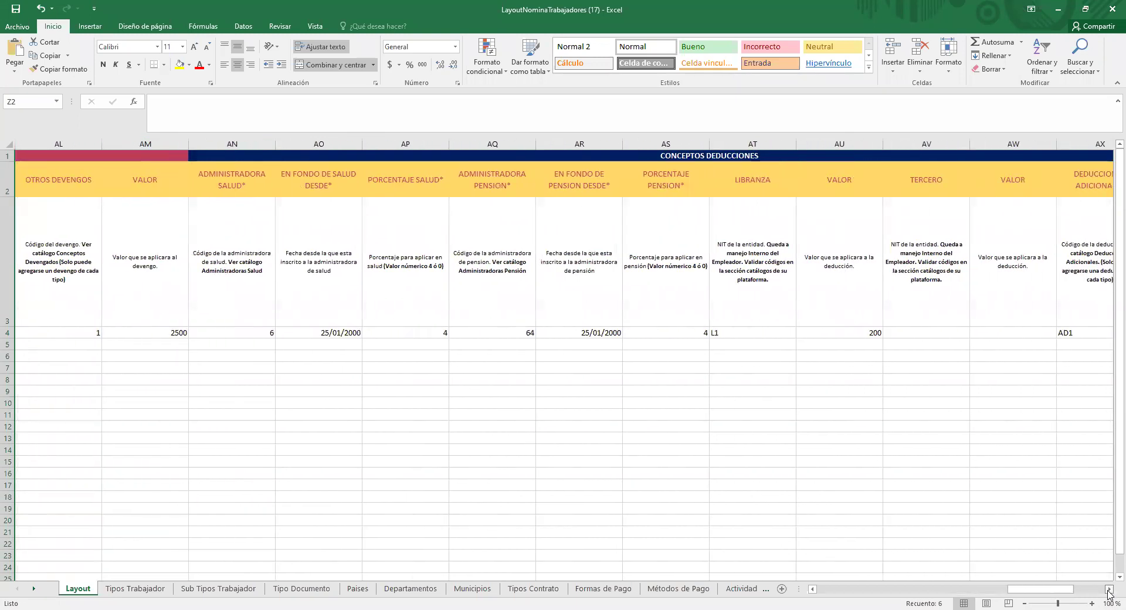
click(1109, 590)
click(1109, 590)
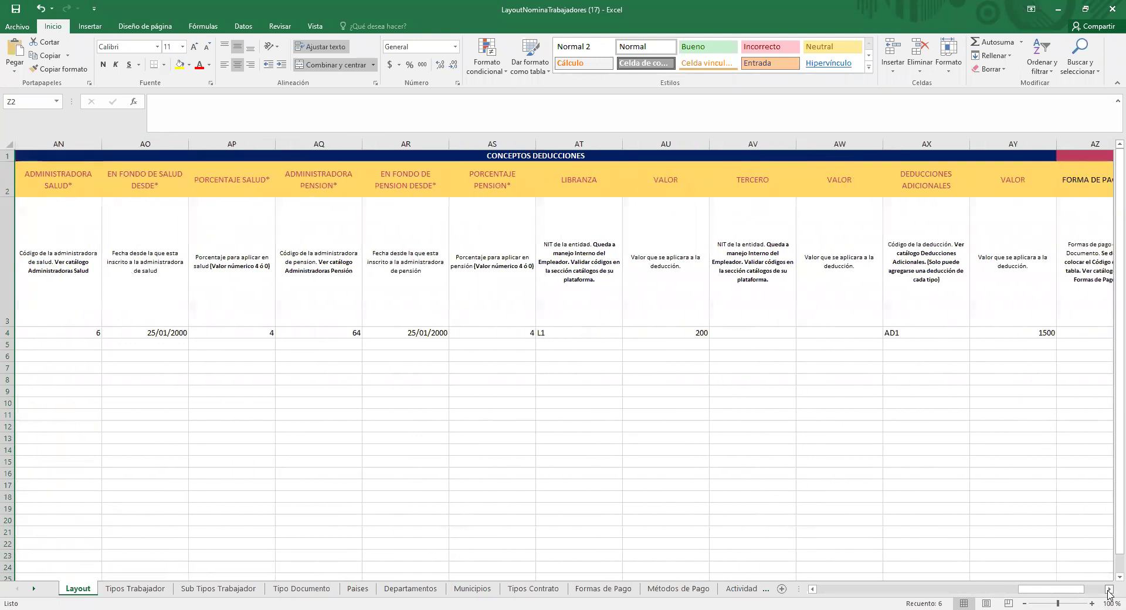
click(1109, 590)
click(1108, 589)
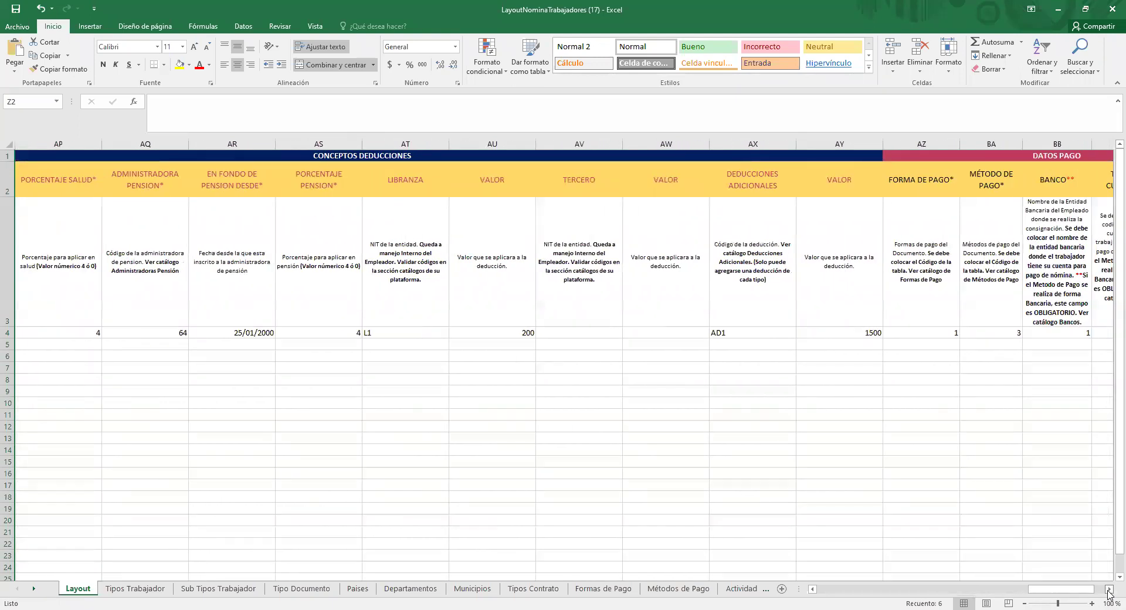
click(1109, 590)
click(1109, 589)
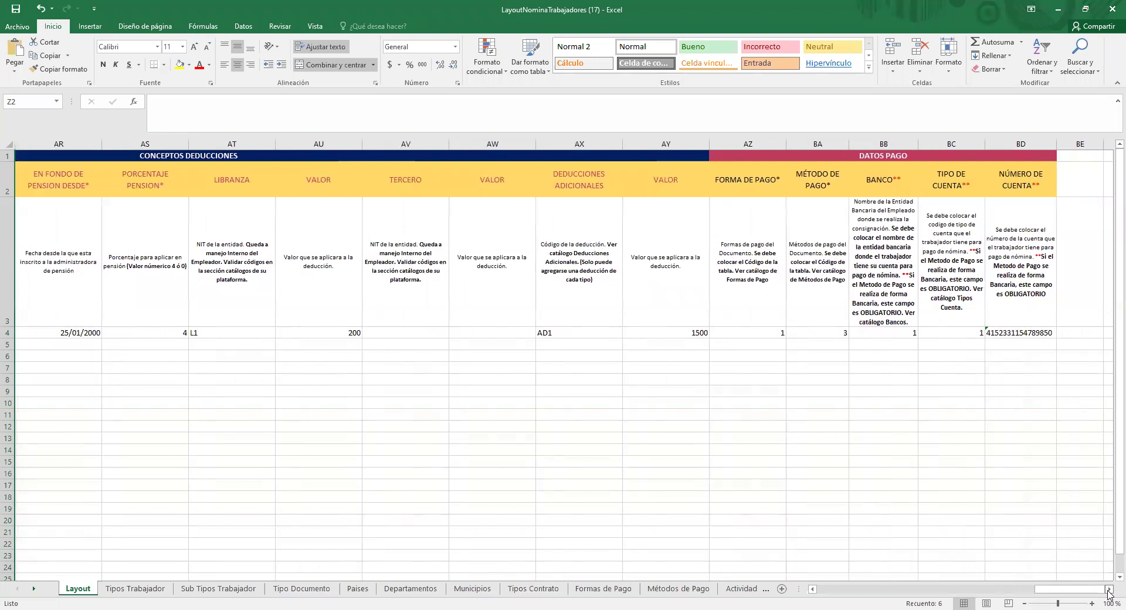
click(1109, 590)
click(1108, 589)
click(1108, 589)
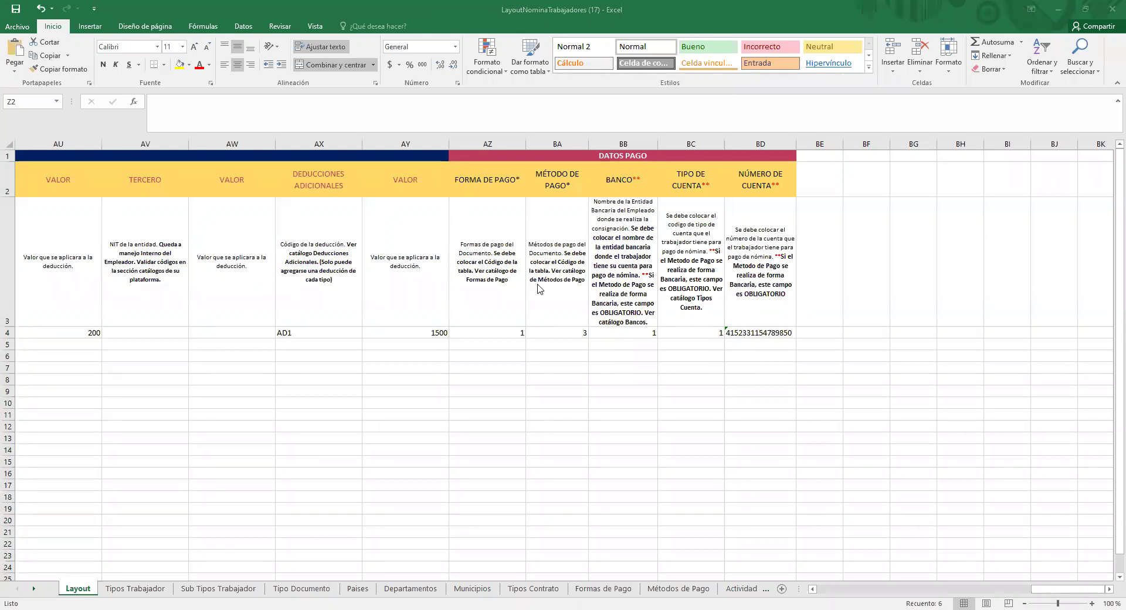
click(496, 143)
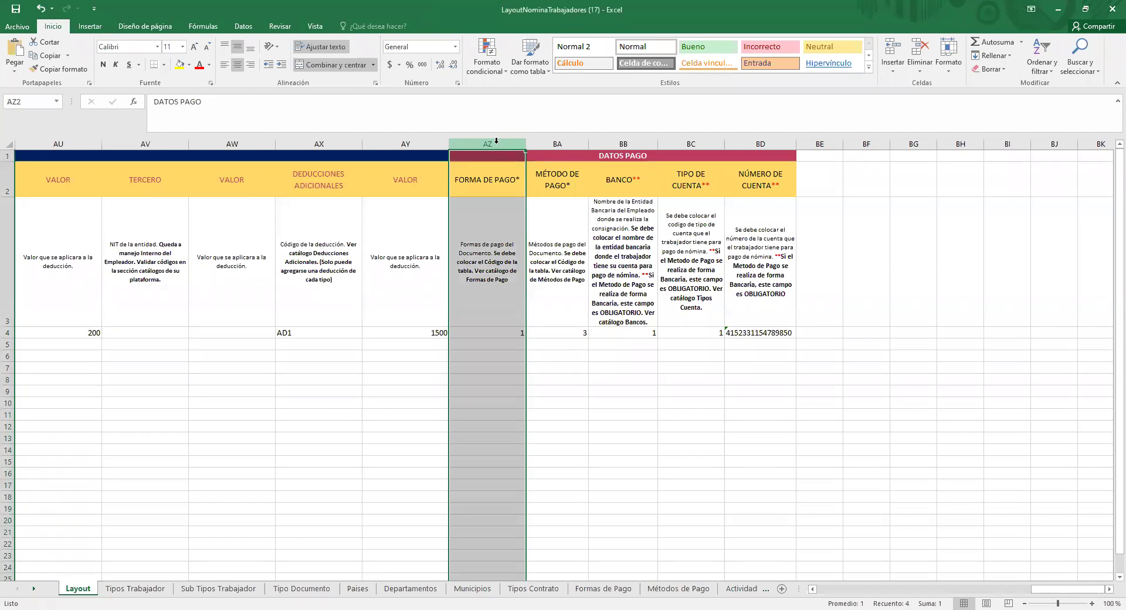
click(534, 142)
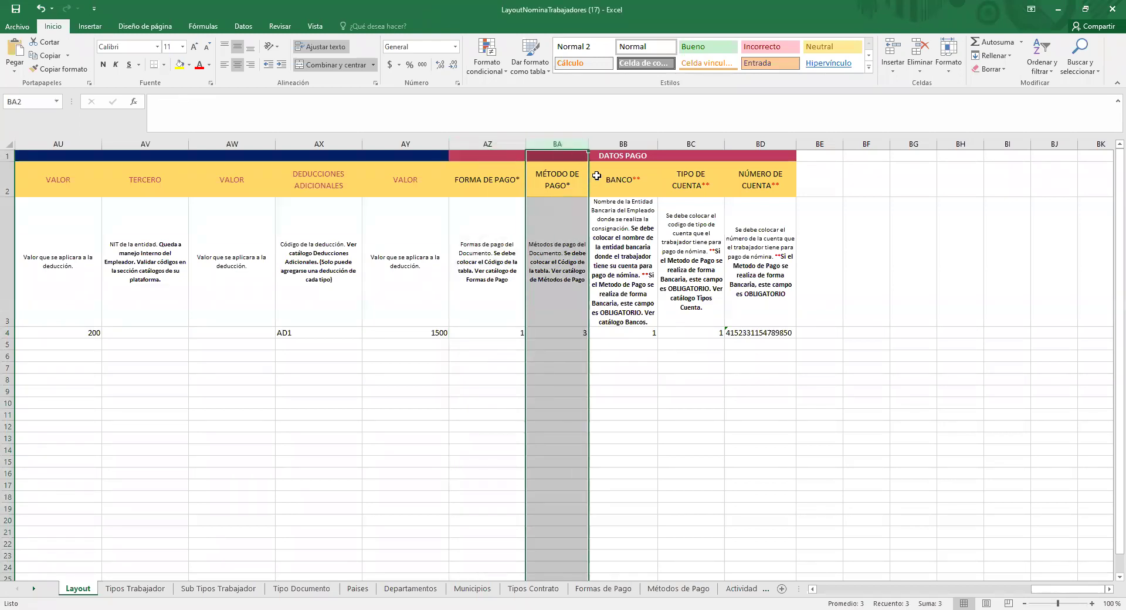
drag(644, 333, 756, 334)
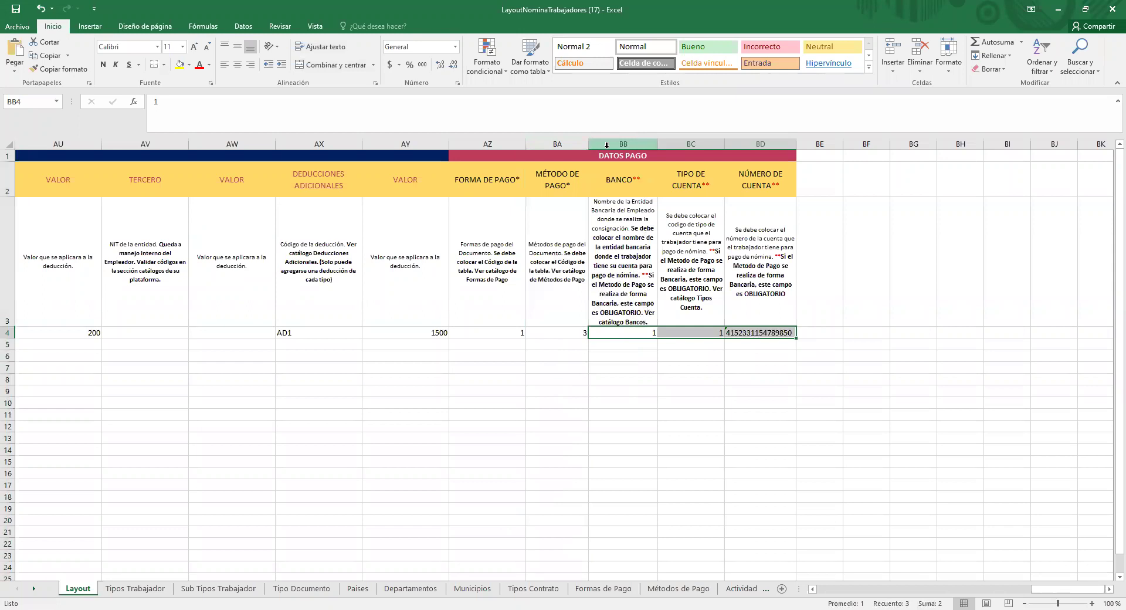
click(607, 145)
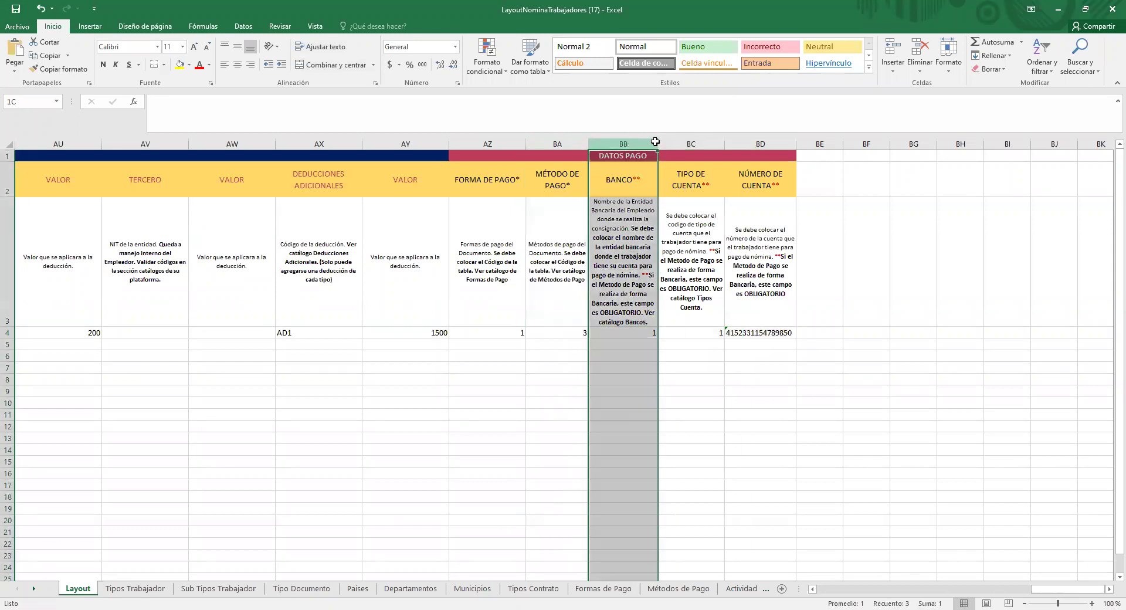
drag(747, 194, 766, 281)
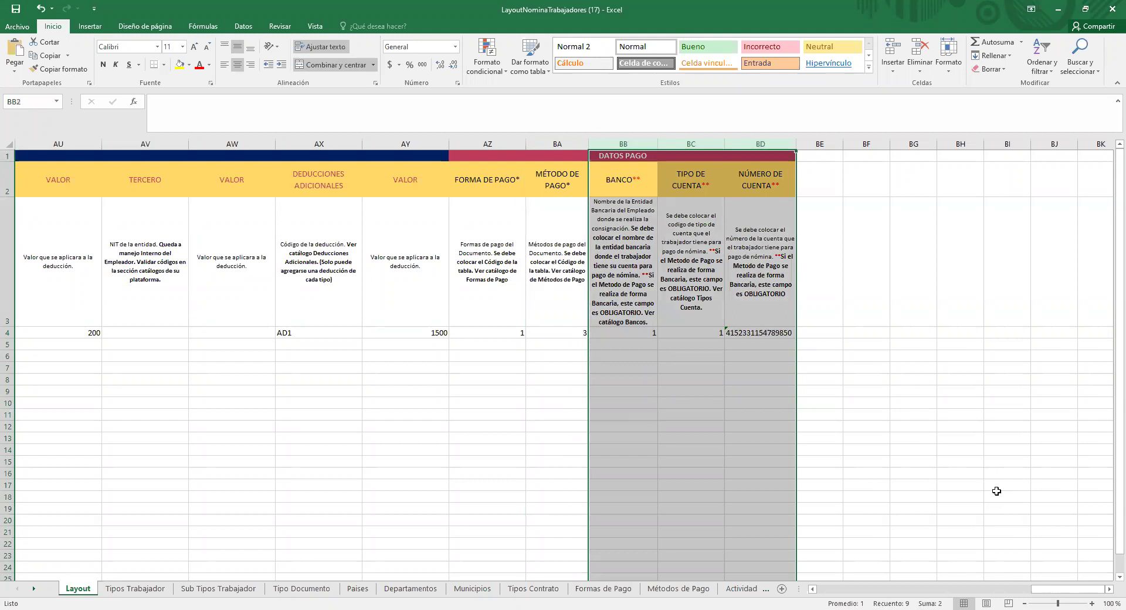
click(997, 488)
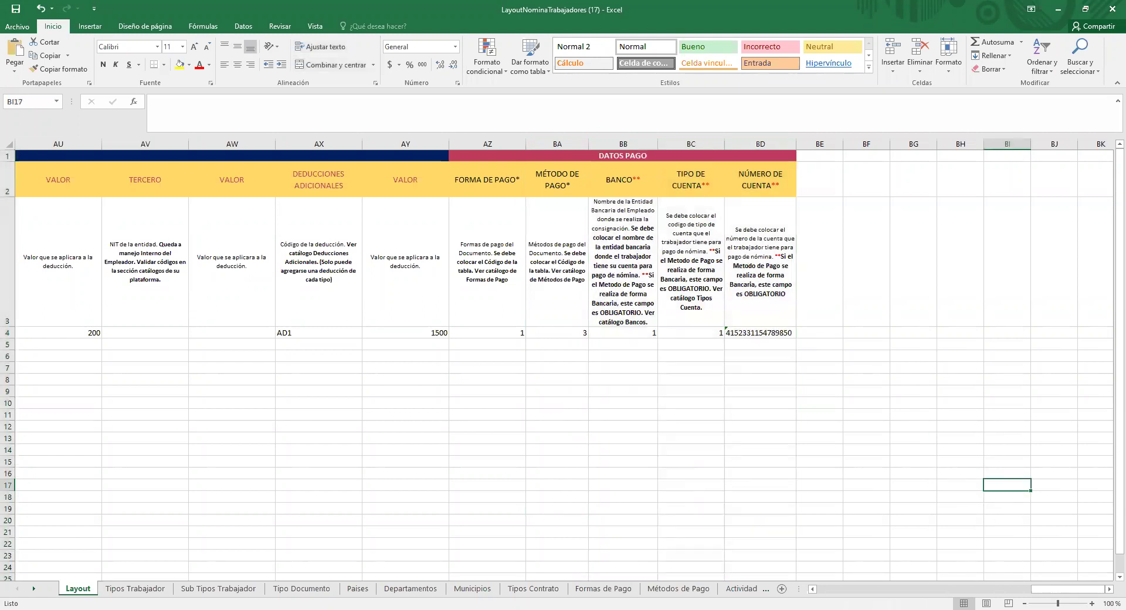
drag(1068, 592, 68, 155)
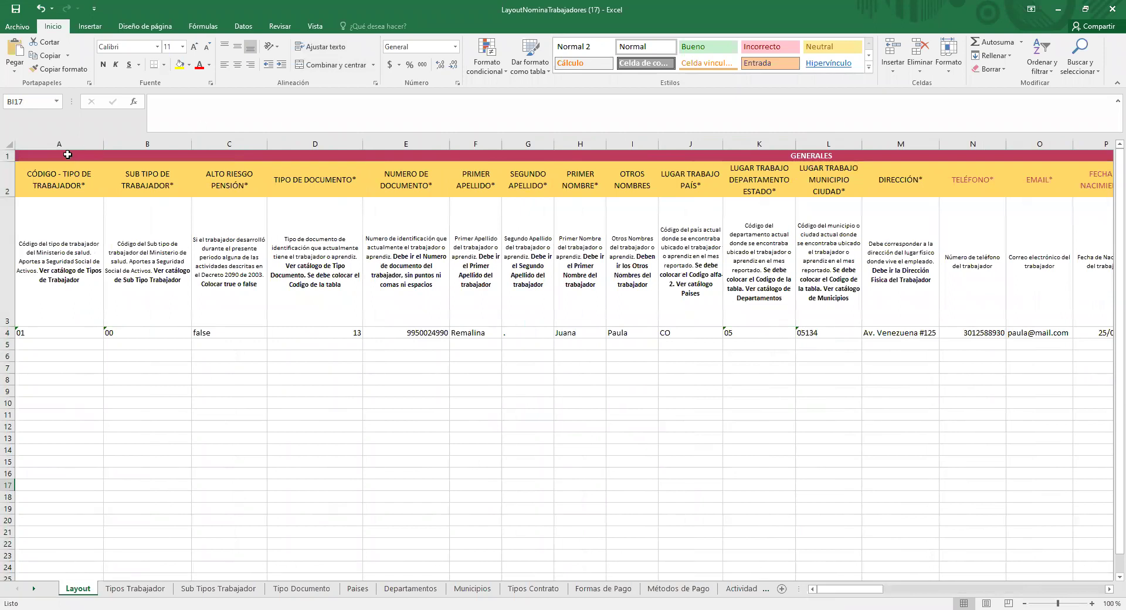
Step: Apply the yellow fill color to the whole of row 5 below the sample worker
click(68, 141)
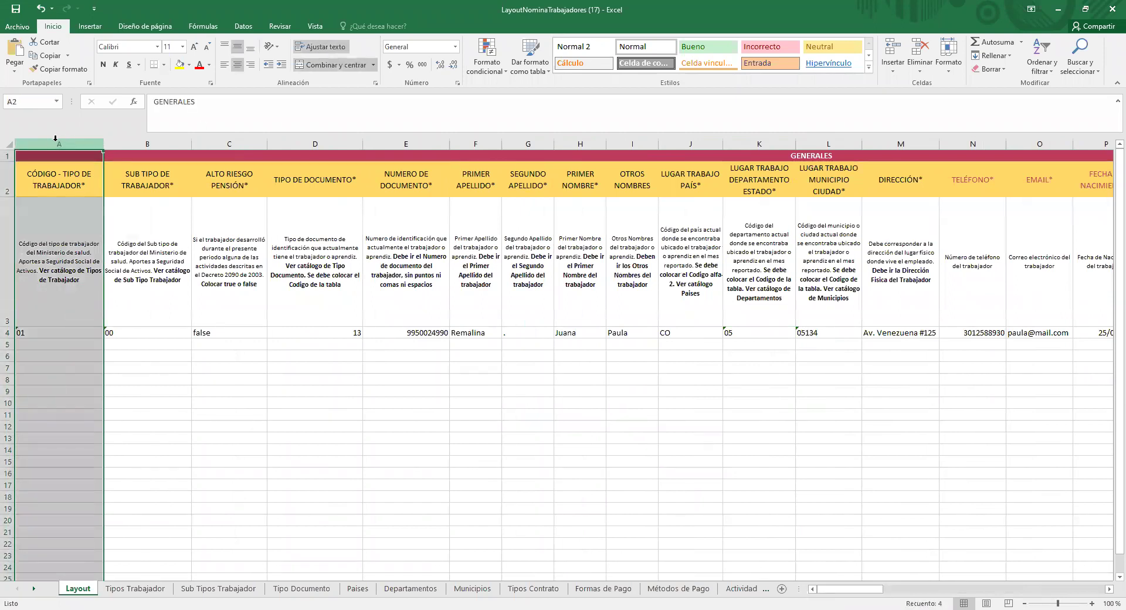
click(8, 344)
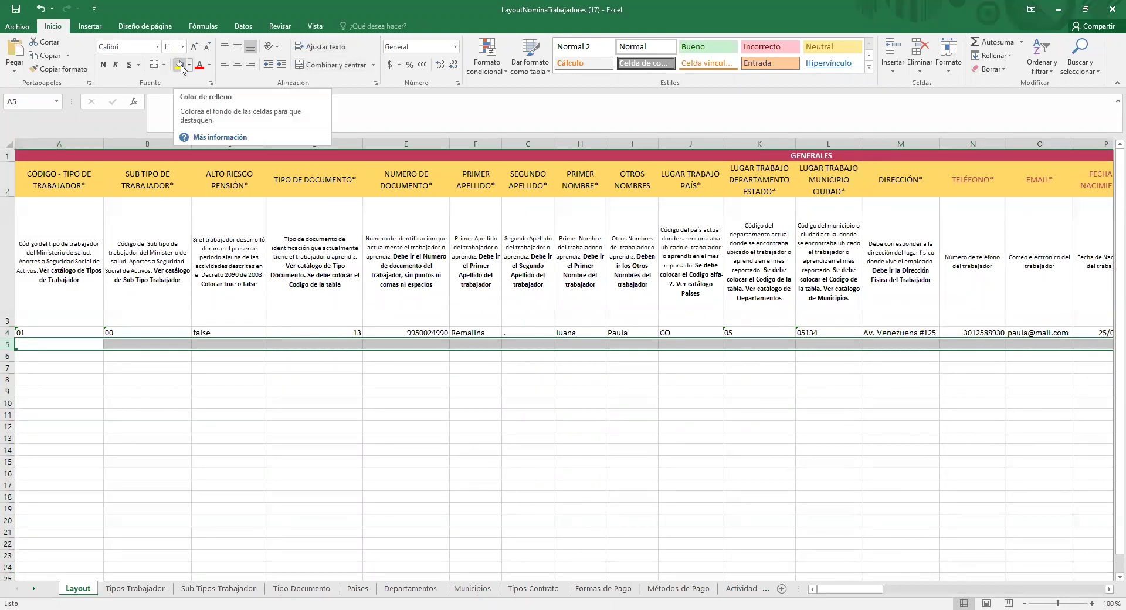
click(179, 65)
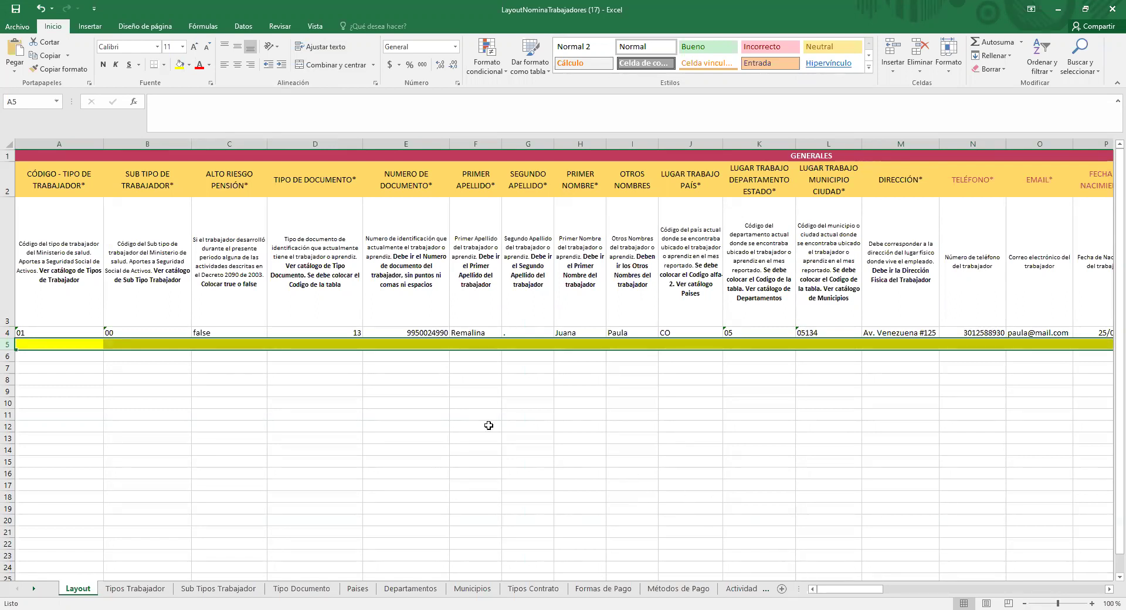
click(410, 392)
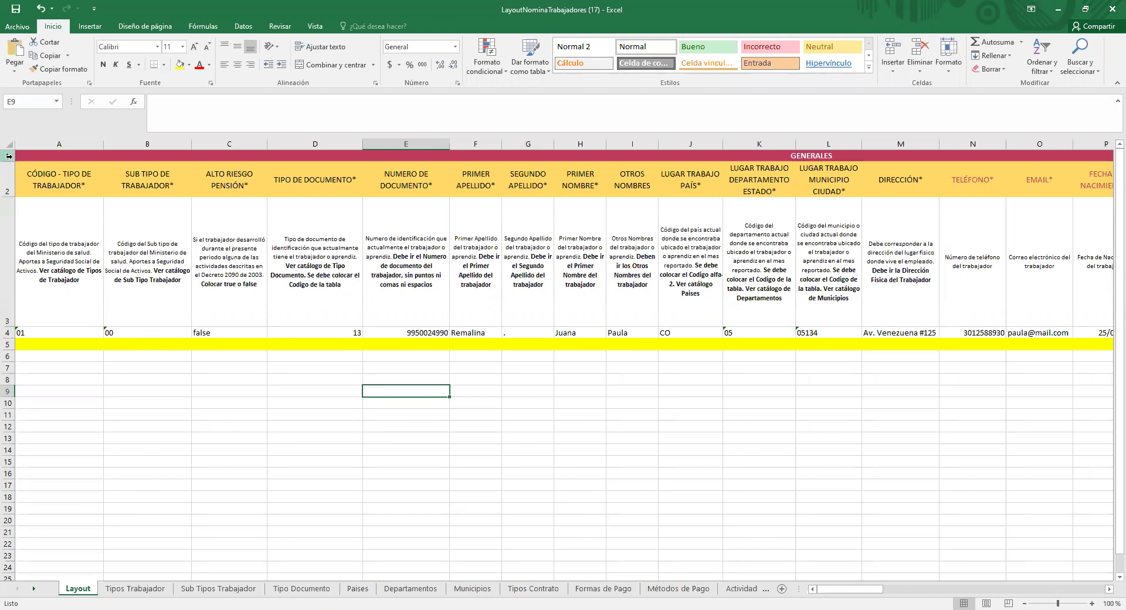
Step: Delete header rows 1–3 so the worker's data starts in row 1
click(4, 156)
drag(5, 156, 5, 206)
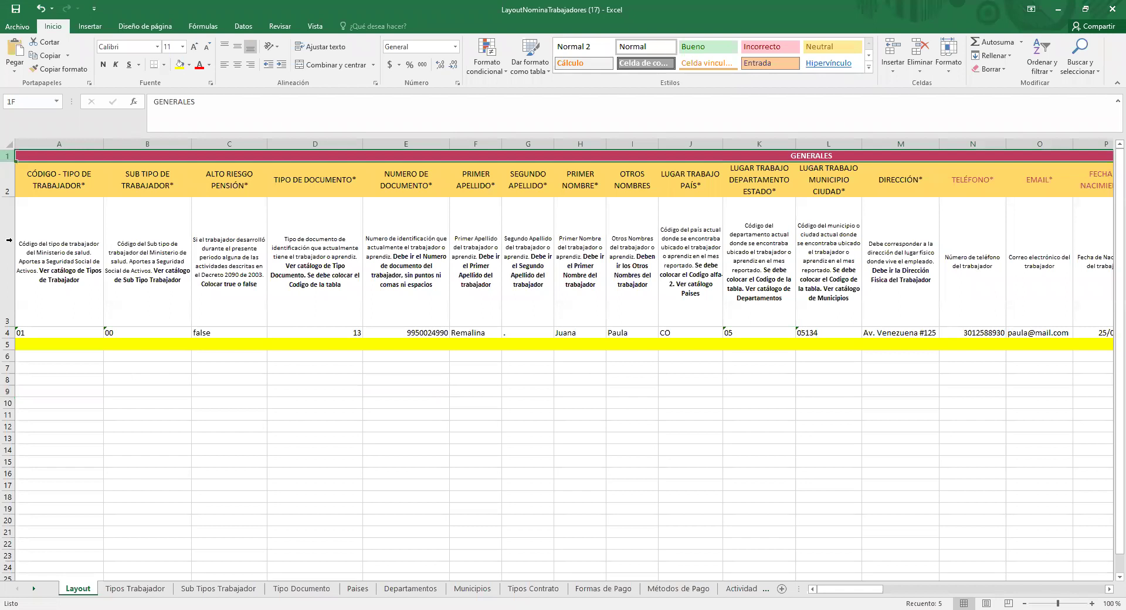
right_click(236, 251)
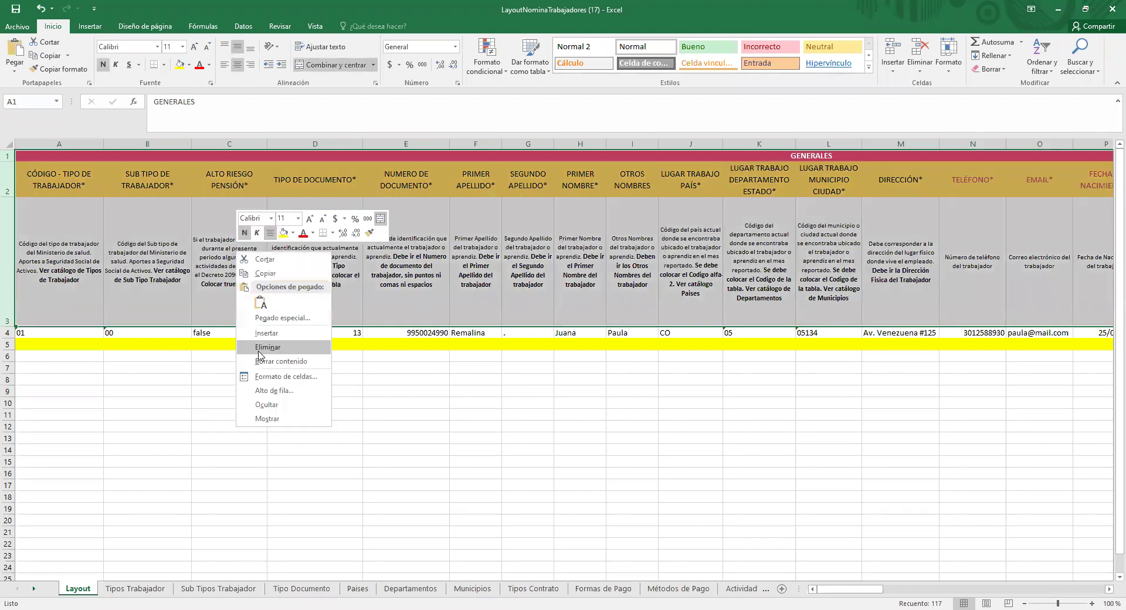
click(261, 348)
click(229, 367)
Step: Choose CSV (delimitado por comas) as the Guardar como file type, then close the dialog without saving
click(24, 27)
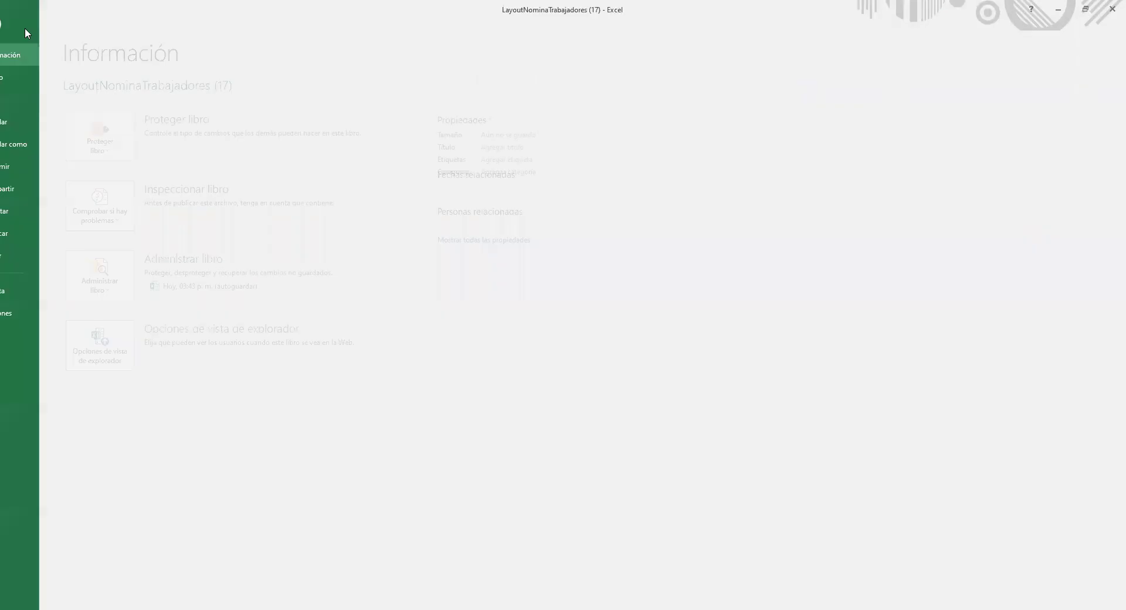
click(28, 144)
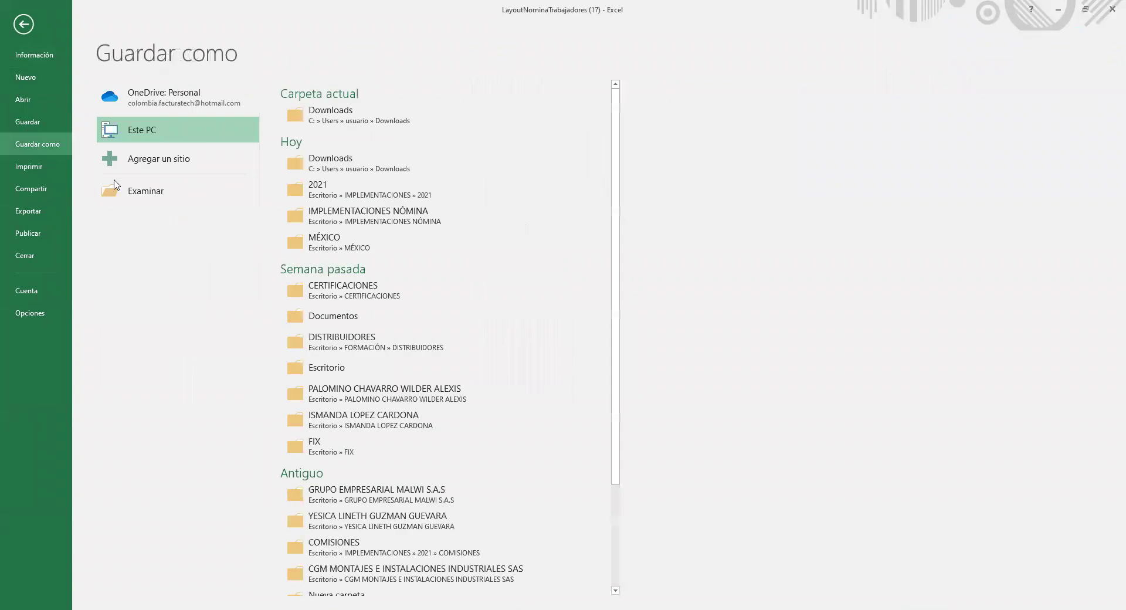
click(167, 197)
click(211, 251)
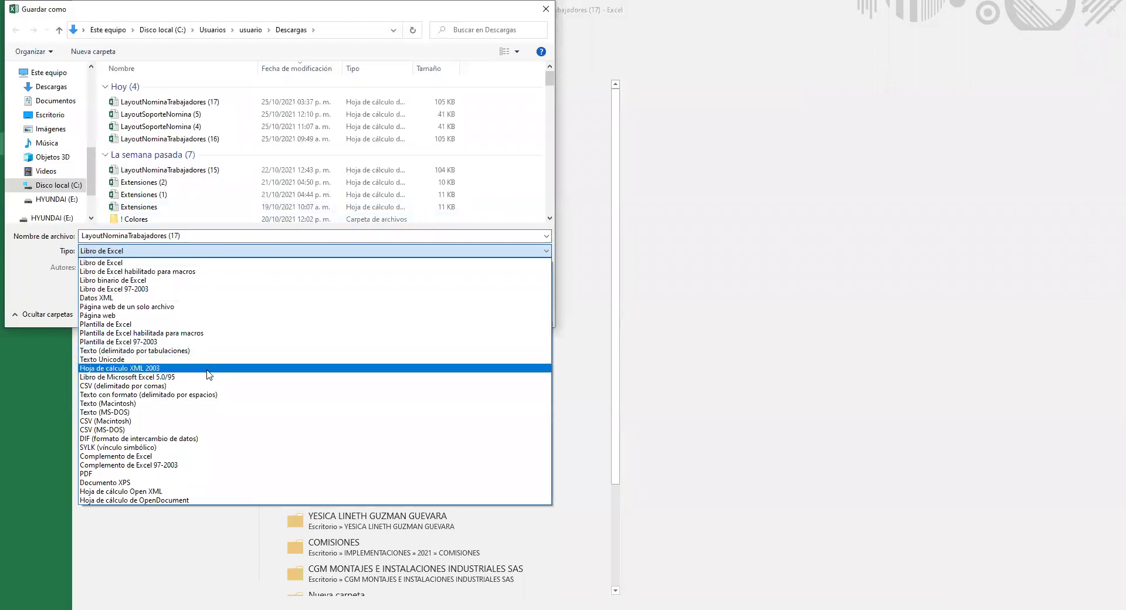
click(239, 385)
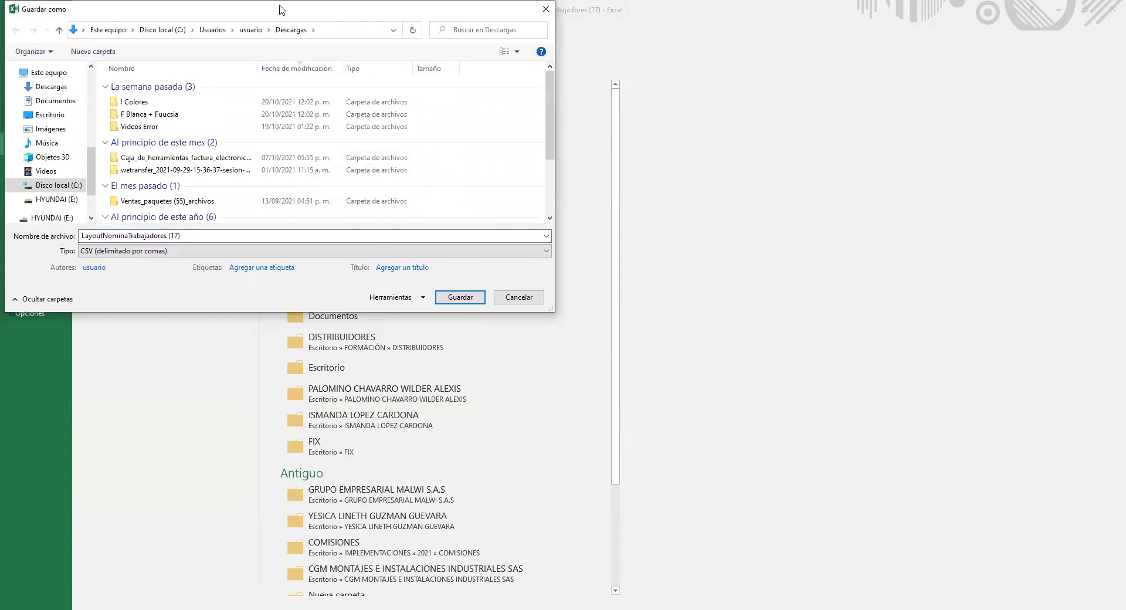
drag(280, 9, 298, 126)
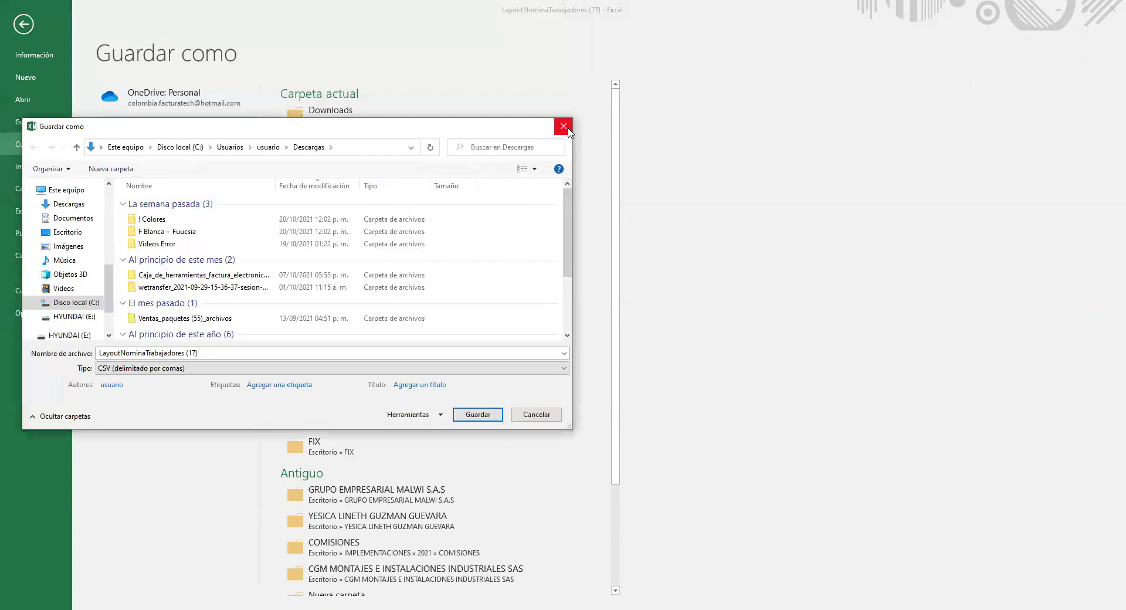
click(566, 128)
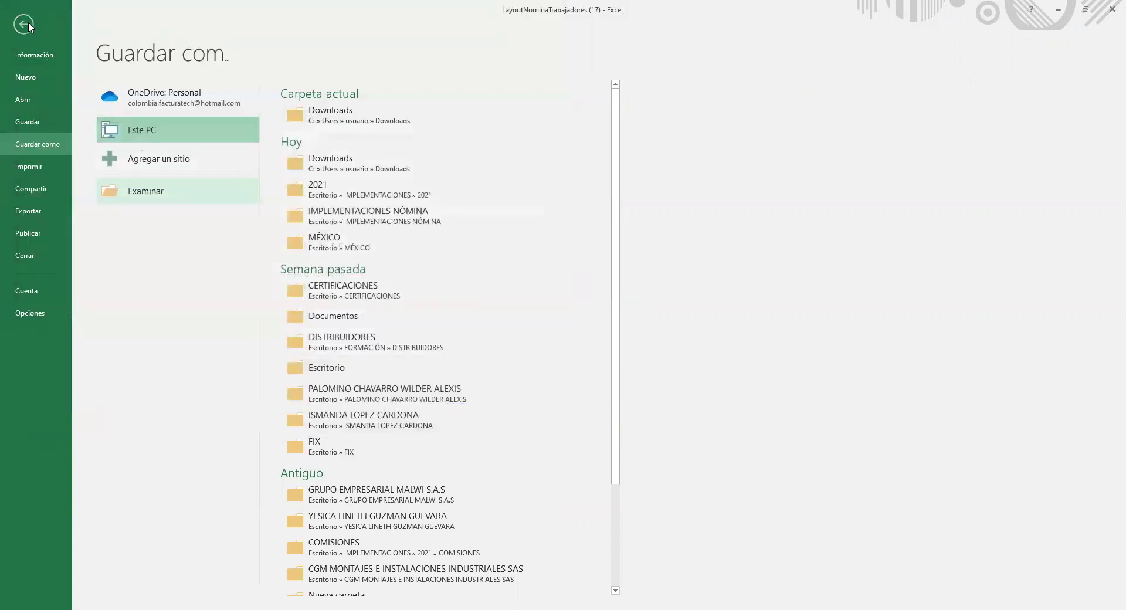
click(24, 24)
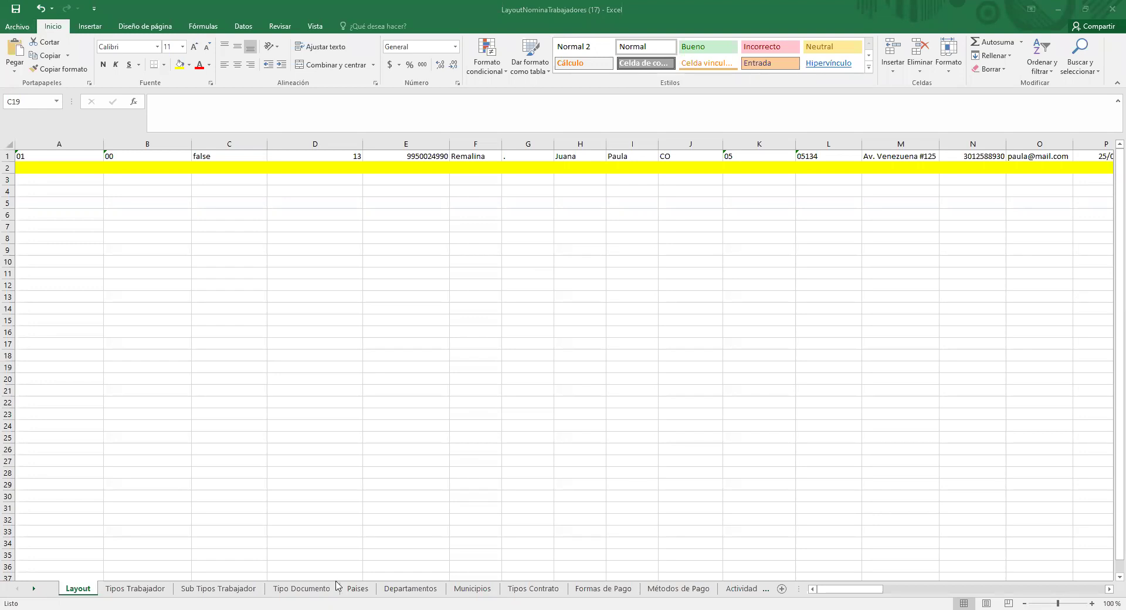
Step: Uncheck 'El archivo contiene los encabezados' in Facturatech and go back to the Trabajadores list
key(alt+Tab)
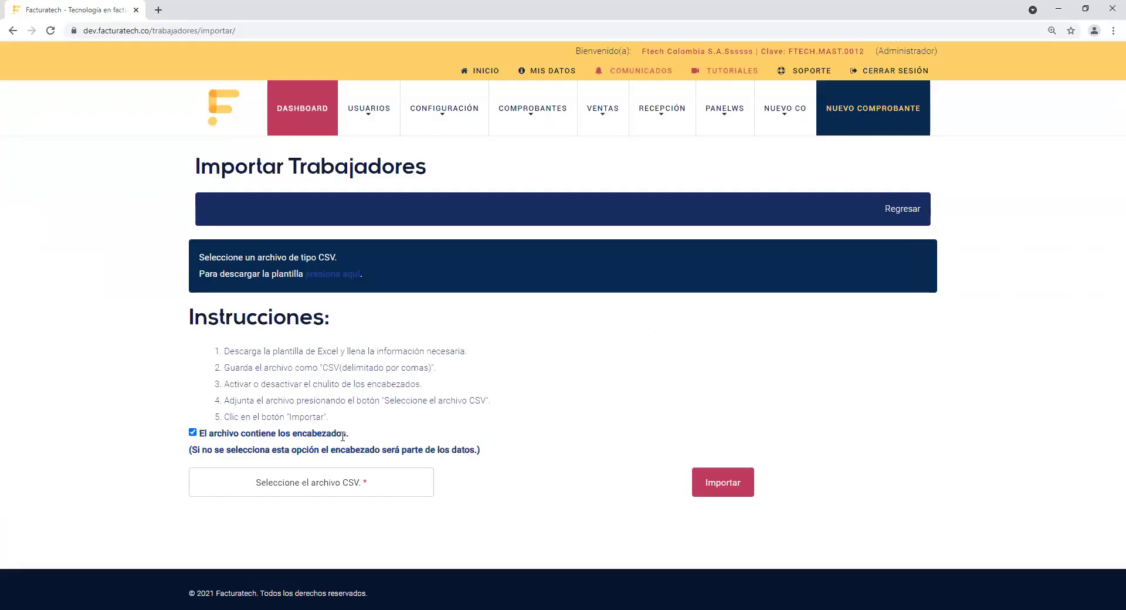
drag(350, 434, 201, 441)
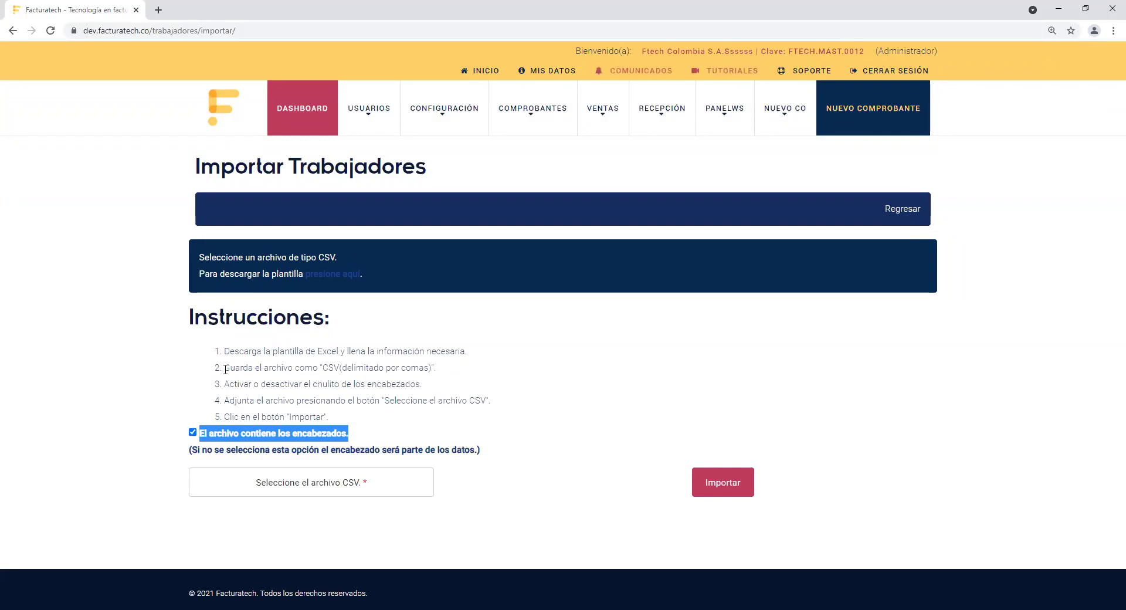
click(193, 432)
click(413, 436)
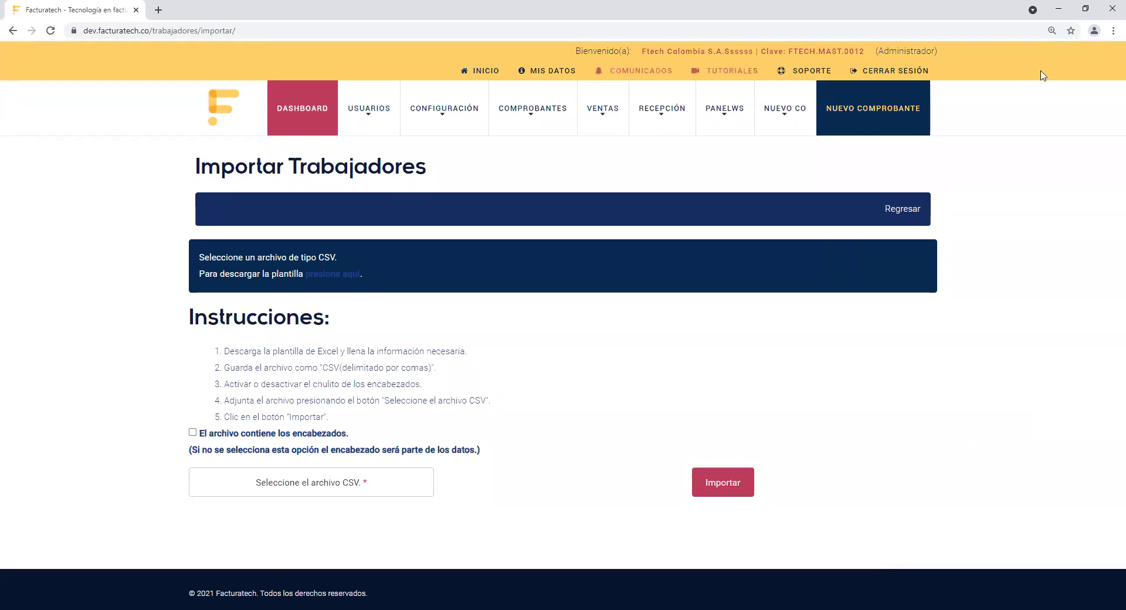
click(903, 211)
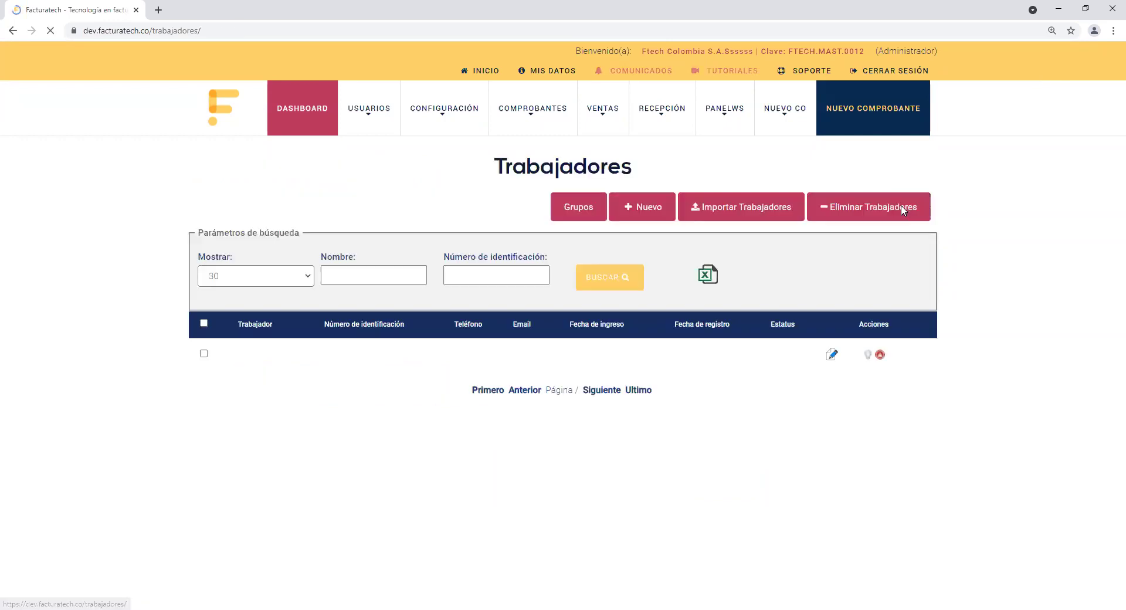